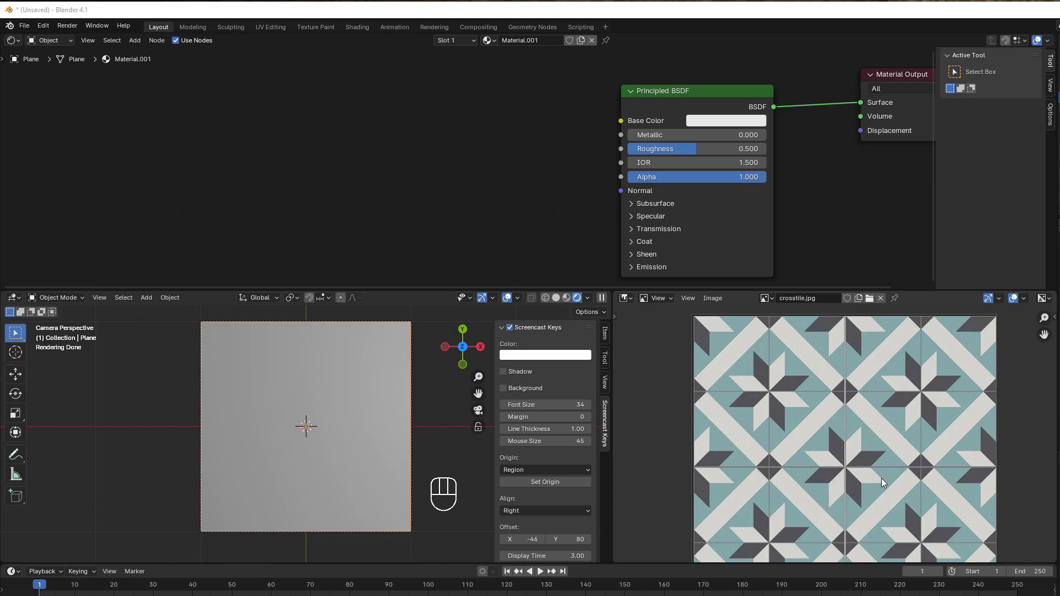
Step: Add a Texture Coordinate node to the plane's material, left of the Principled BSDF node
scroll(881, 478, "down", 1)
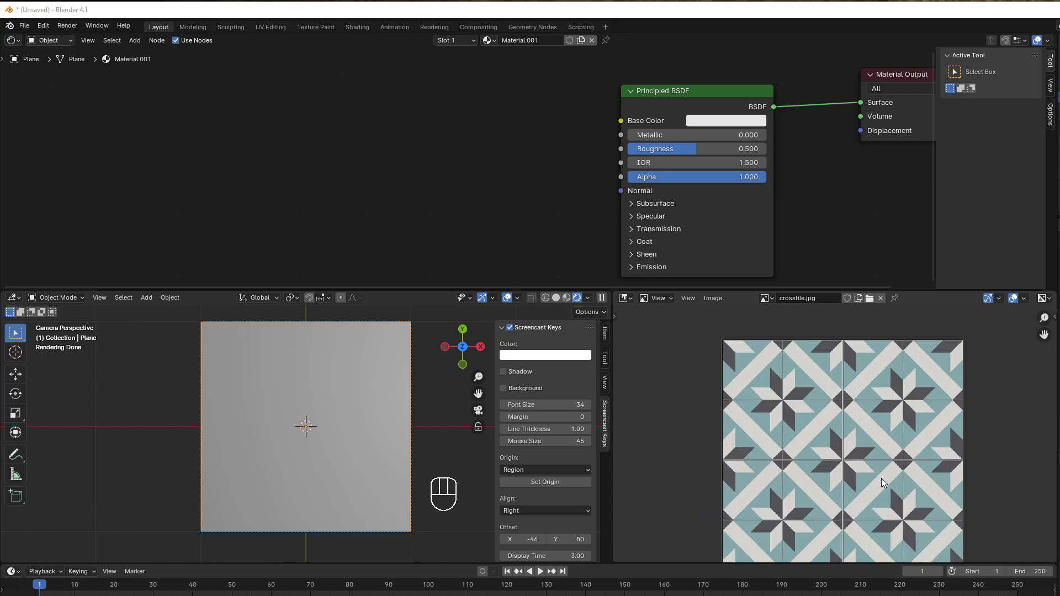
scroll(881, 478, "up", 4)
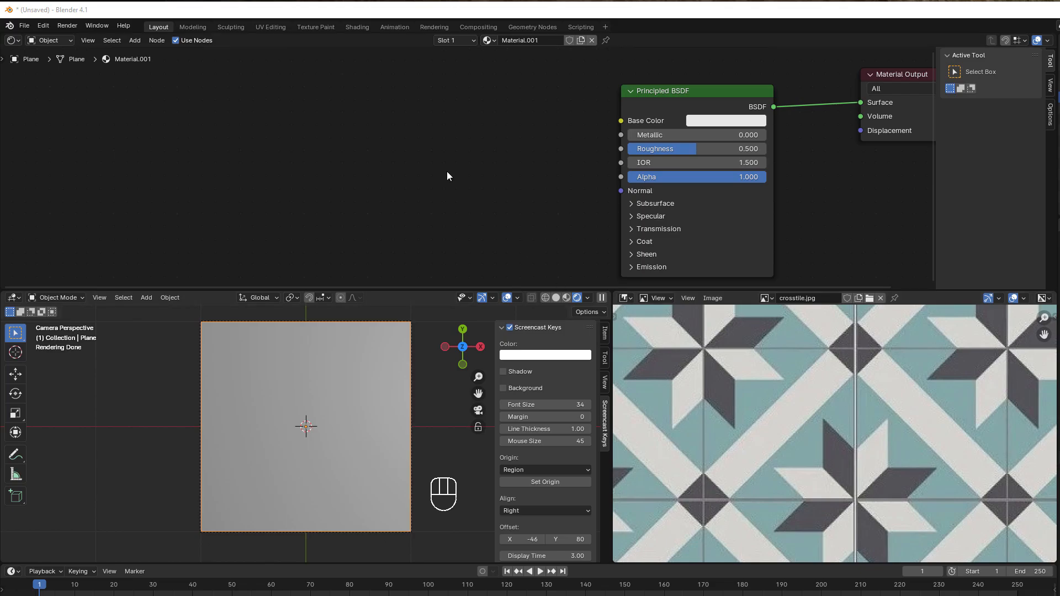
middle_click_drag(280, 168, 320, 163)
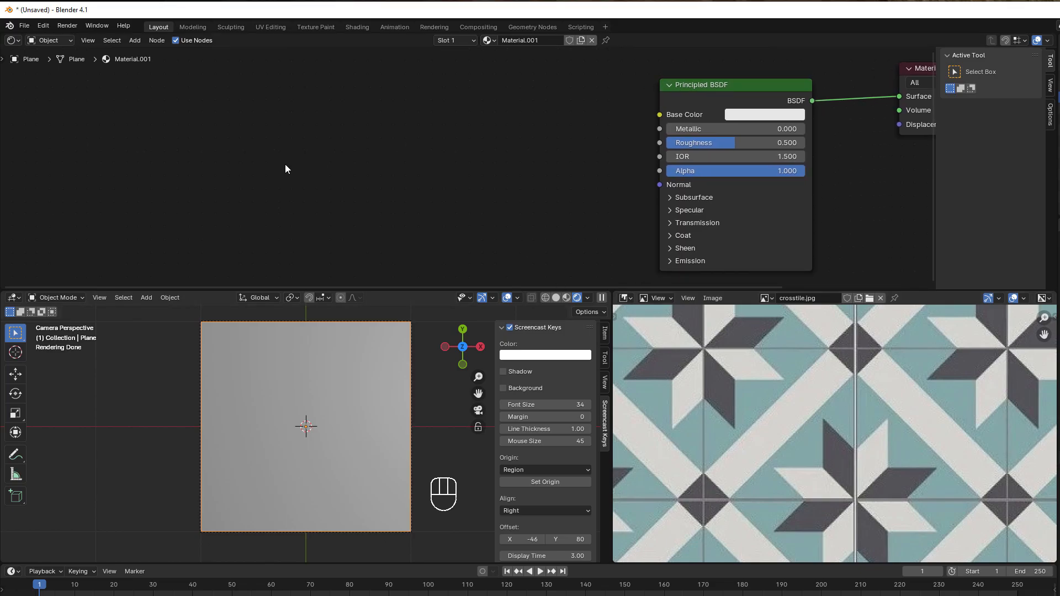
key("shift+a")
mouse_move(288, 161)
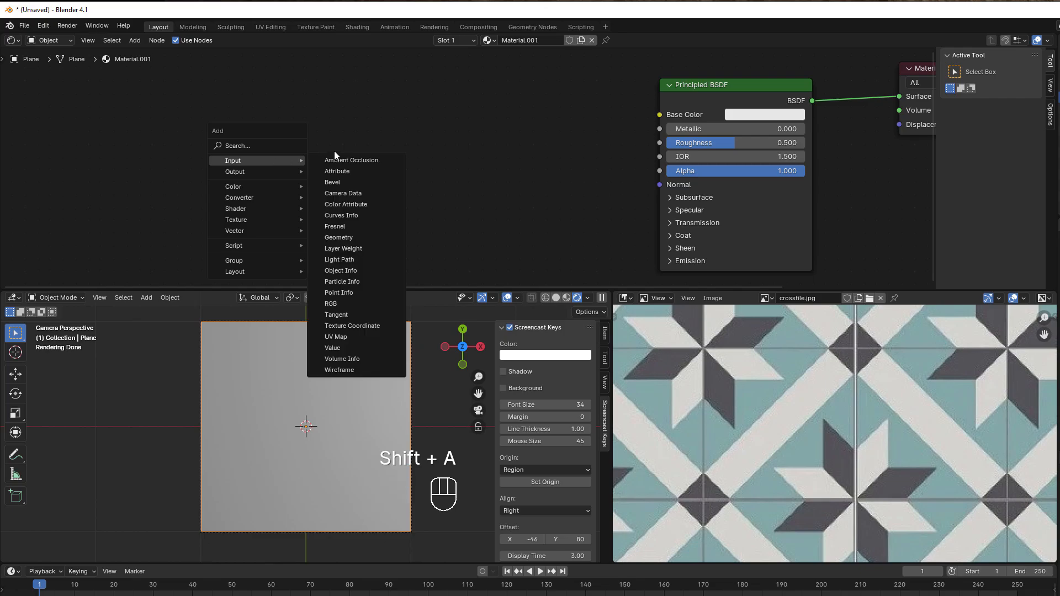
left_click(359, 326)
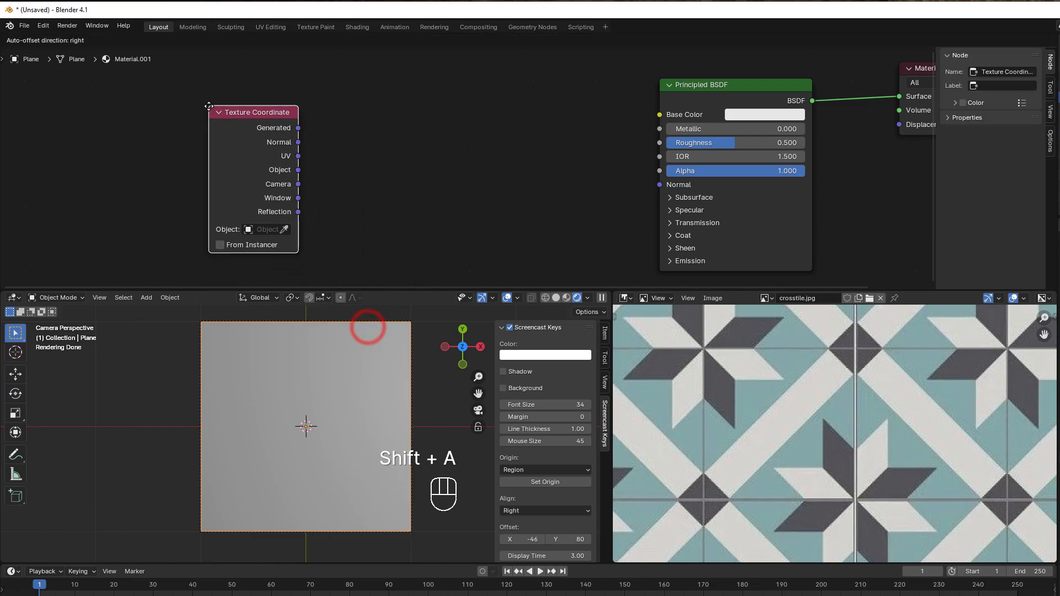
left_click(208, 106)
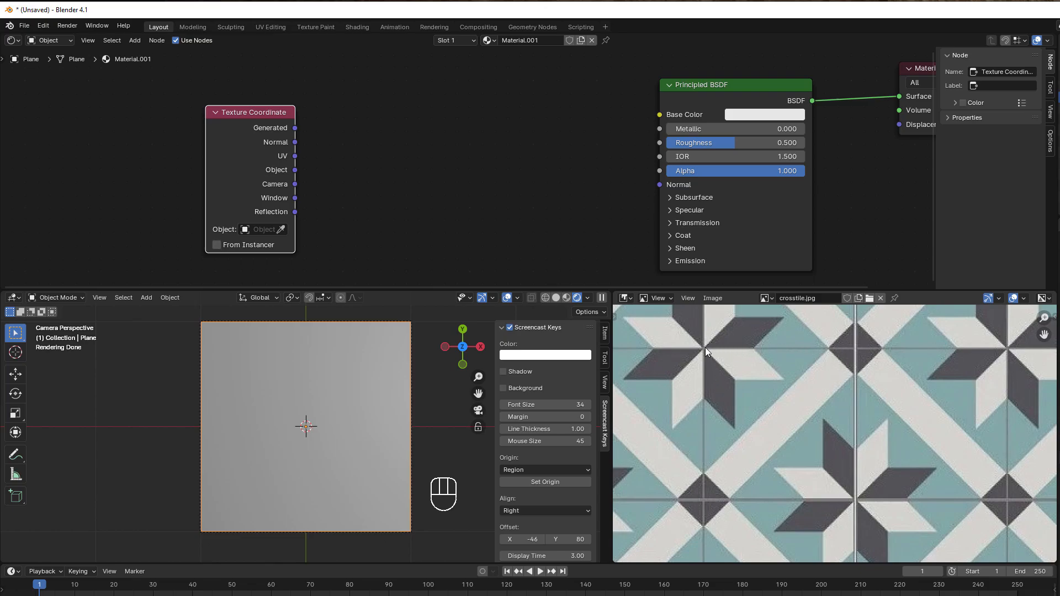
Step: Add a vector Subtract node fed by the UV output and set its X and Y values to 0.5
left_click_drag(295, 155, 355, 190)
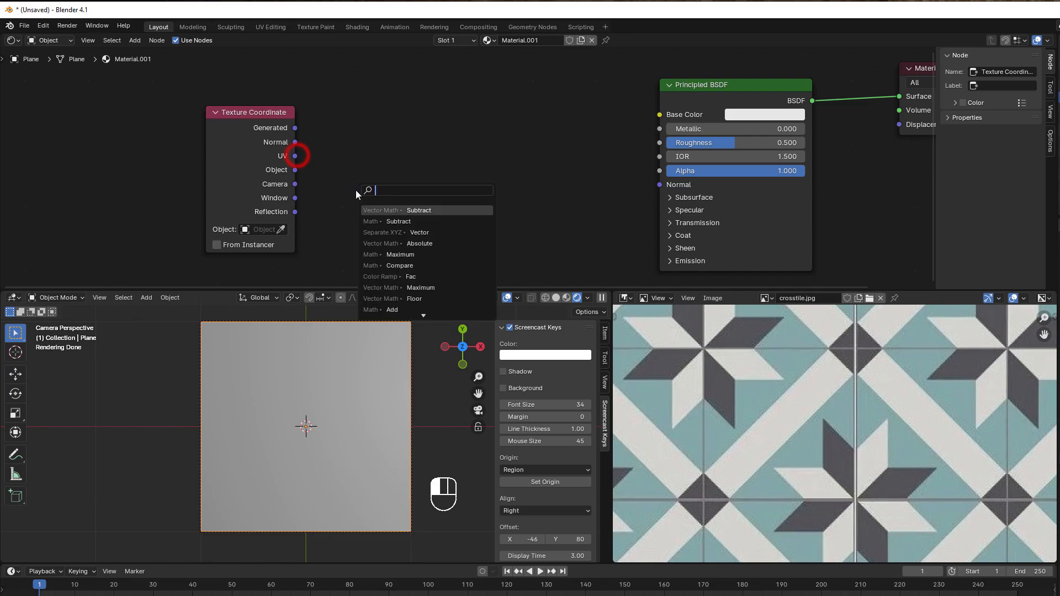
type("subtr")
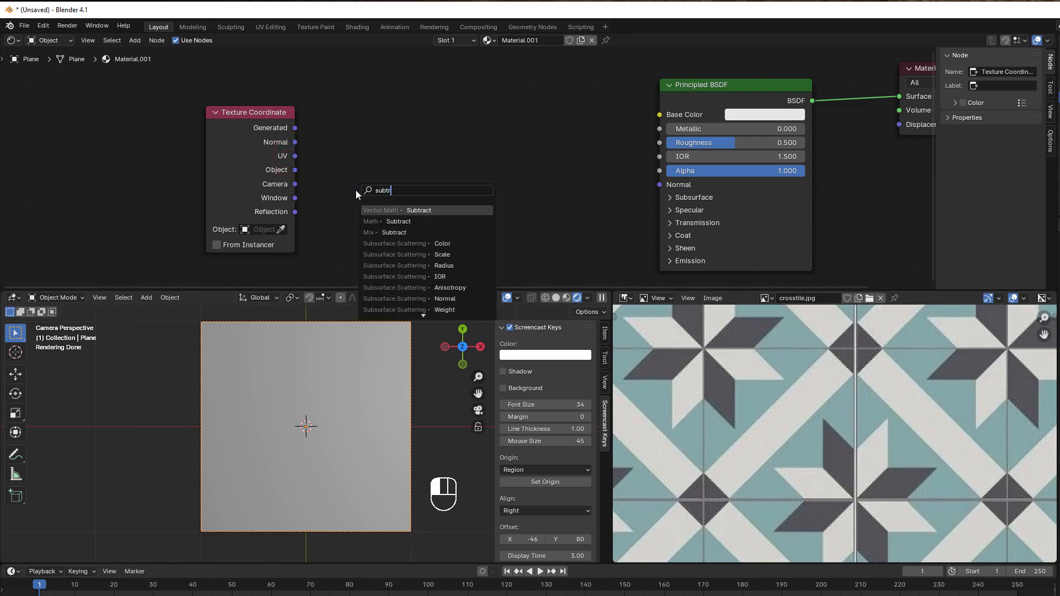
left_click(391, 210)
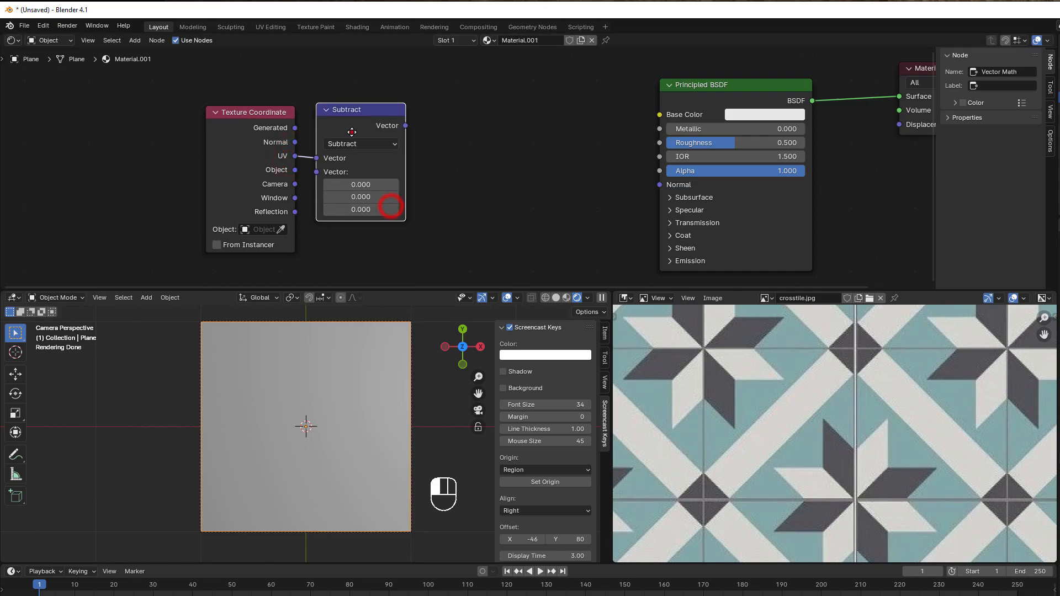
left_click(359, 185)
type("0.5")
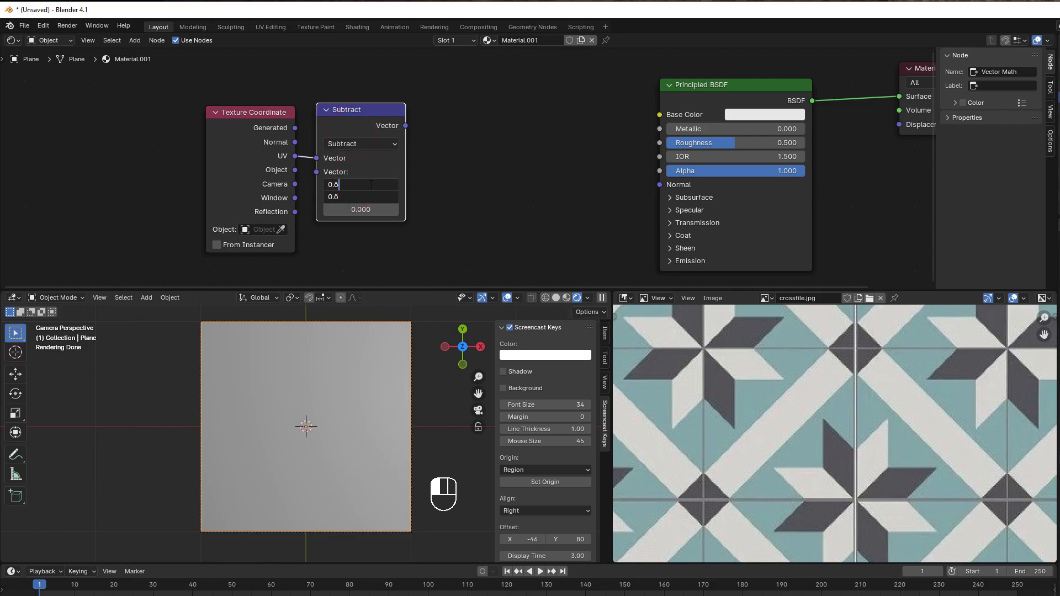
type("5")
key("BackSpace")
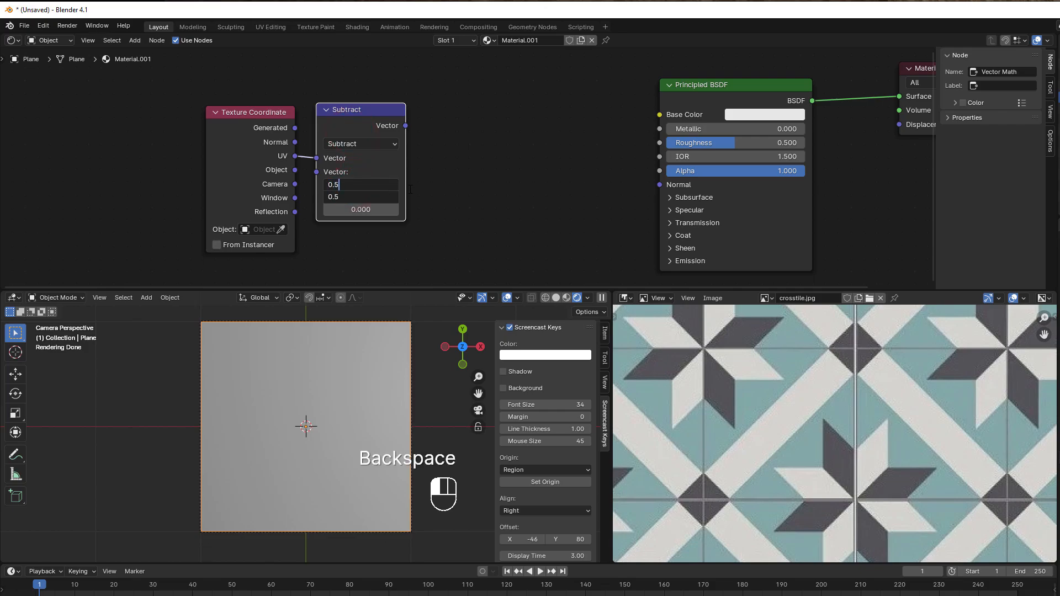
left_click(416, 191)
Step: Duplicate the Subtract node as a Multiply node fed by Subtract's output, with X and Y set to 2
left_click(367, 113)
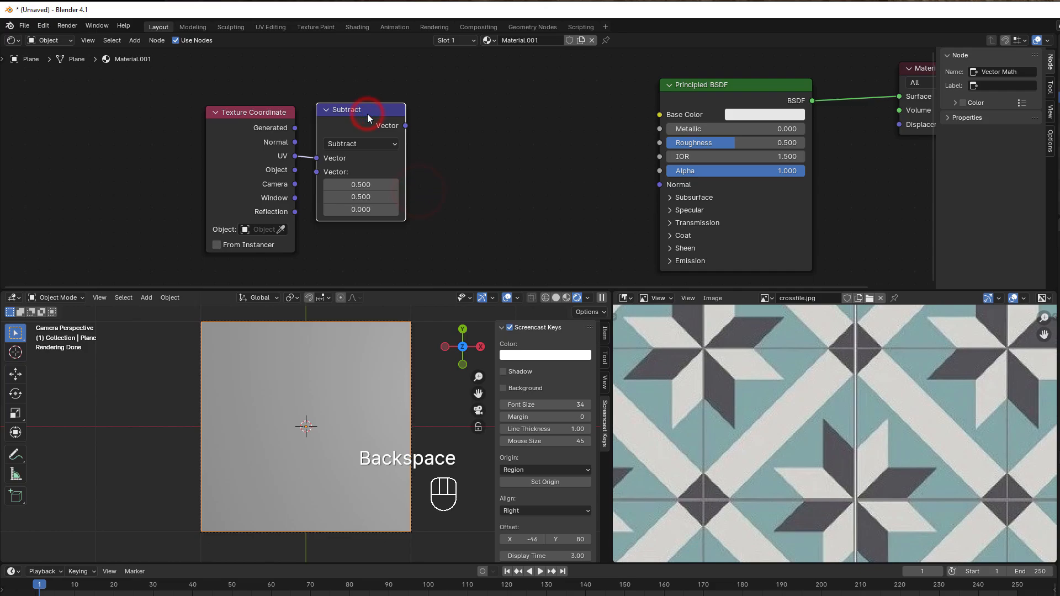
key("shift+d")
left_click(494, 85)
left_click(469, 124)
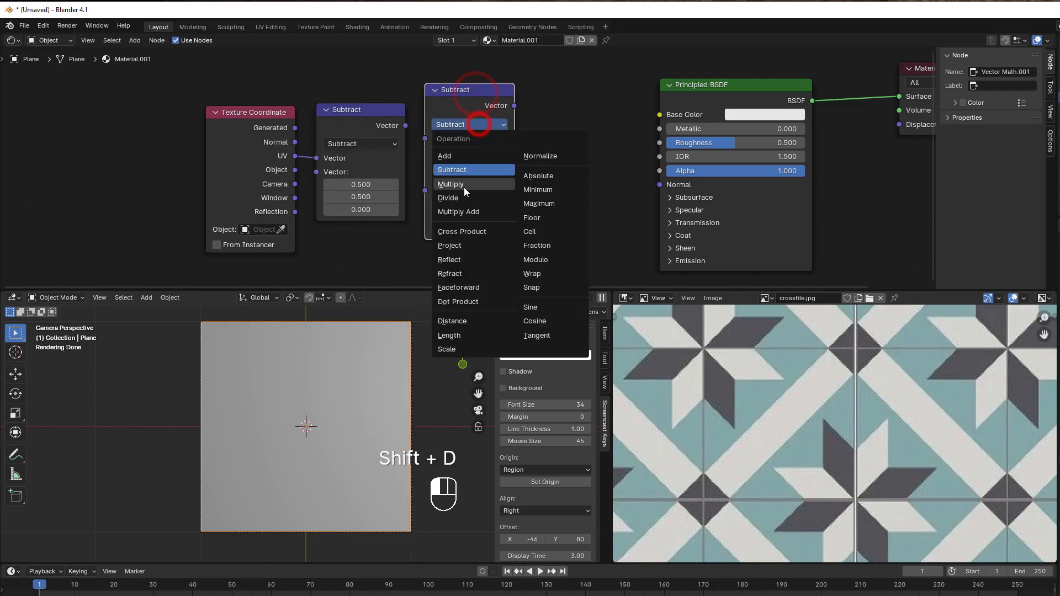
left_click(464, 187)
left_click_drag(406, 126, 460, 177)
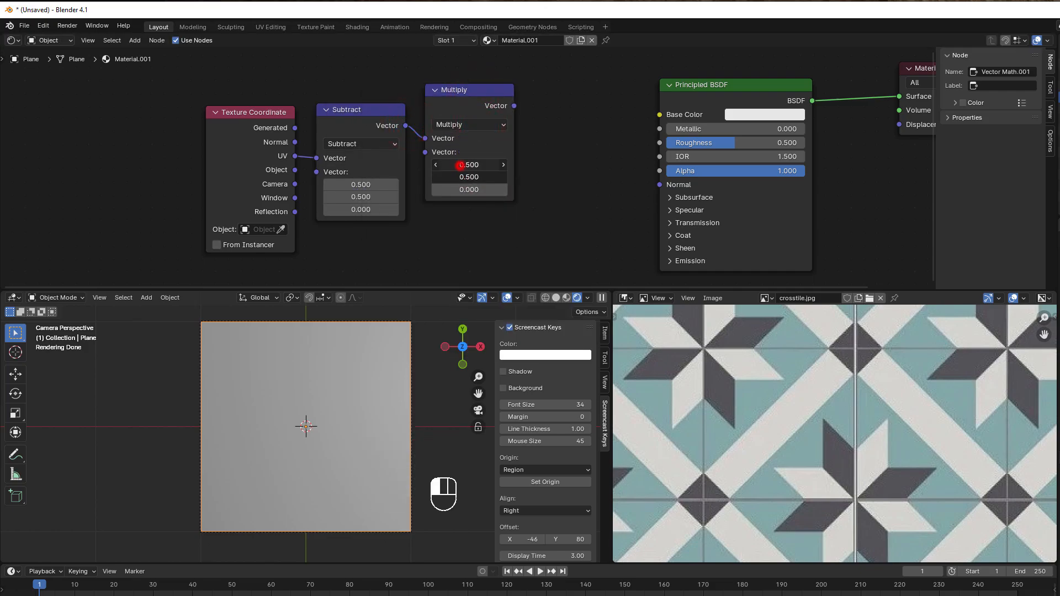
type("2")
key("Return")
left_click(532, 190)
Step: Shift the texture coordinate chain left and add an Absolute vector math node fed by the Multiply output
left_click_drag(213, 78, 457, 191)
left_click_drag(452, 93, 329, 94)
left_click_drag(391, 108, 436, 140)
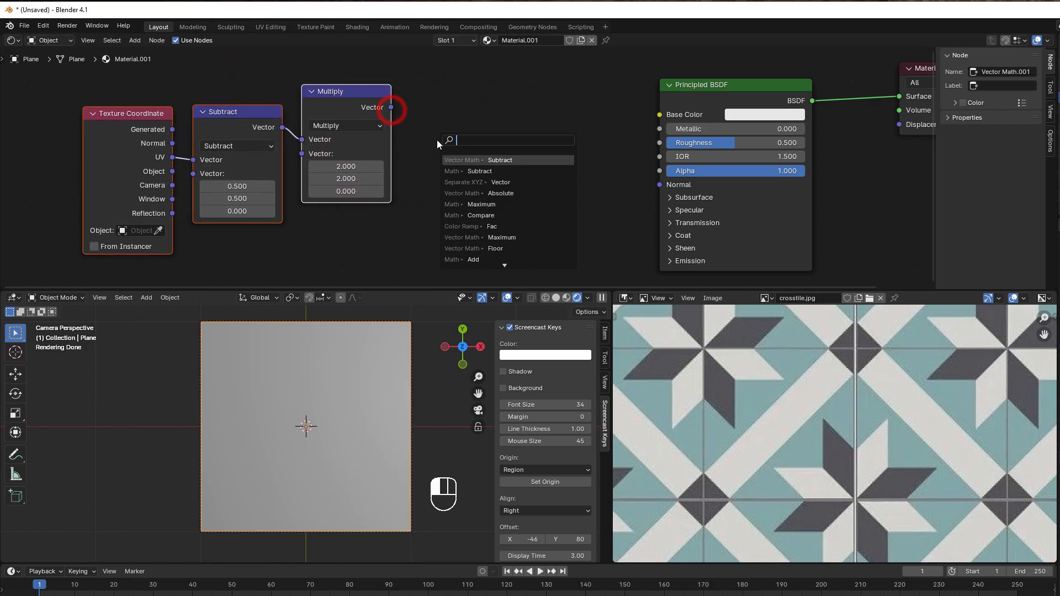
type("abs")
left_click(474, 161)
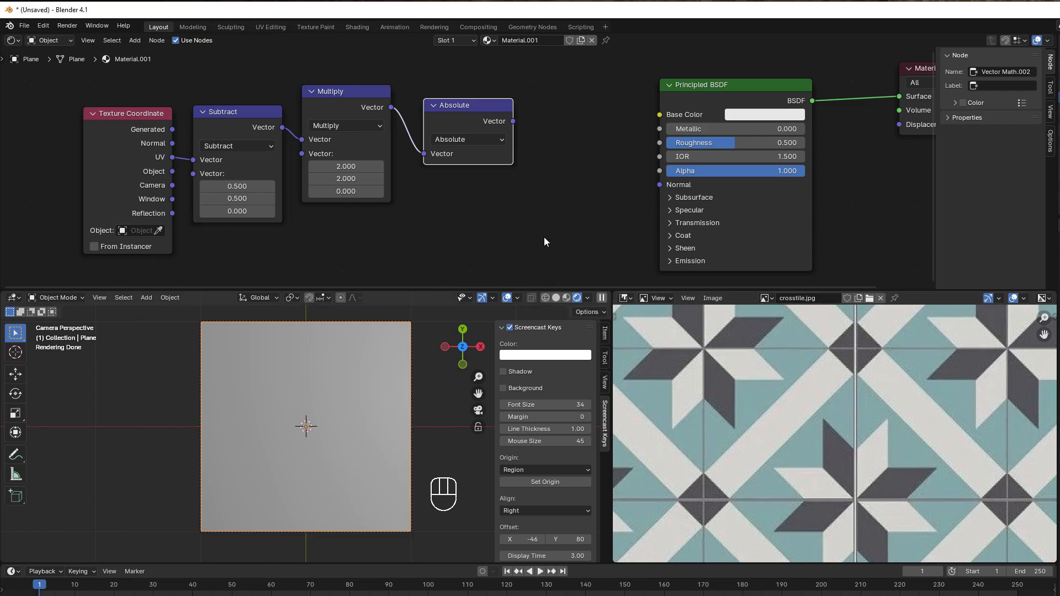
Step: Move the Principled BSDF and Material Output nodes right and add a Separate XYZ node fed by the Absolute output
key("Home")
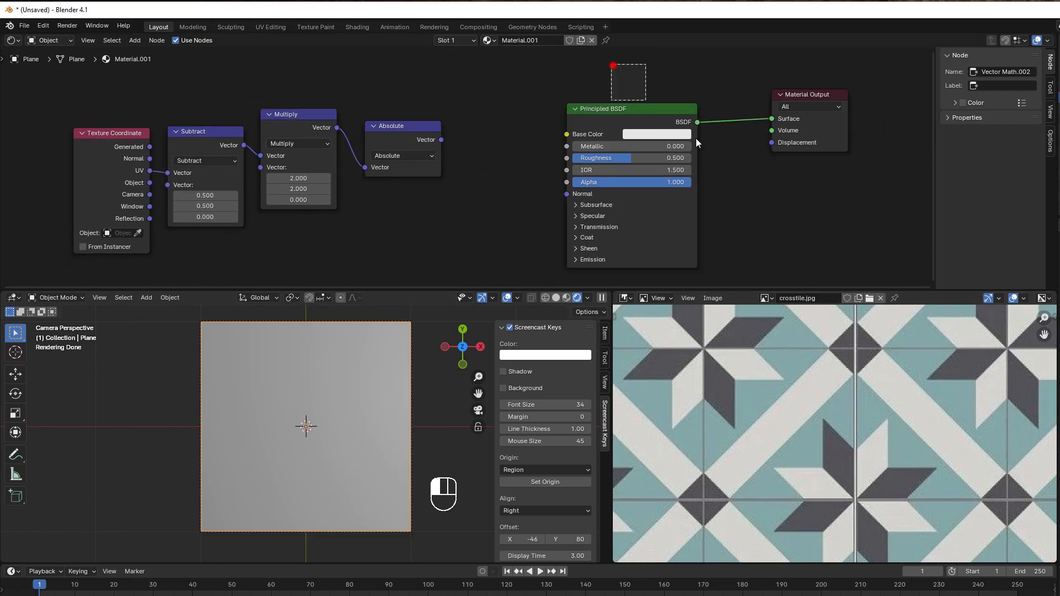
left_click_drag(613, 65, 832, 154)
left_click_drag(655, 109, 721, 121)
left_click_drag(441, 140, 461, 126)
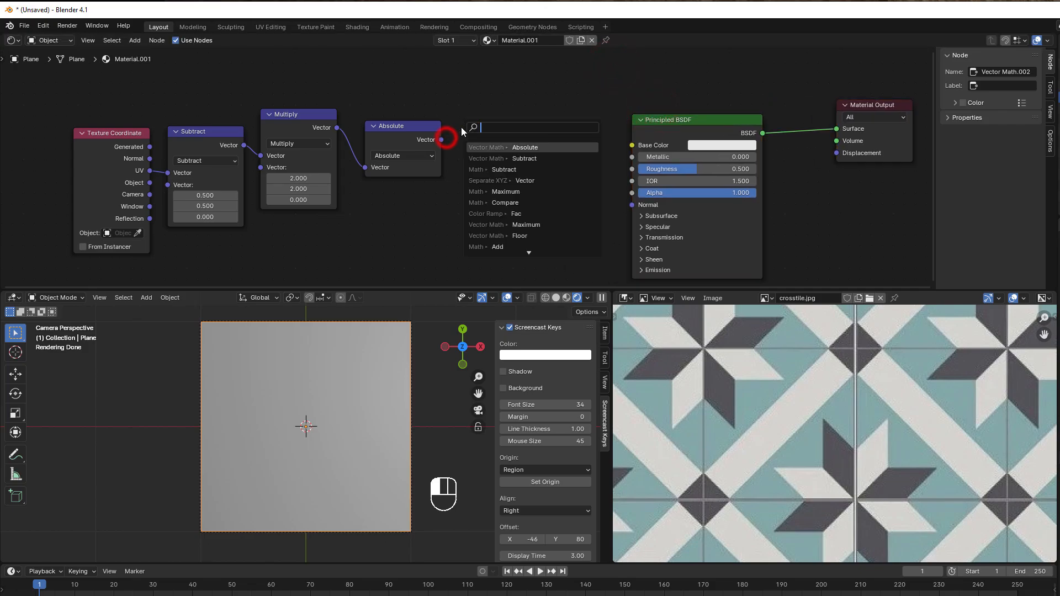
type("sep")
left_click(504, 145)
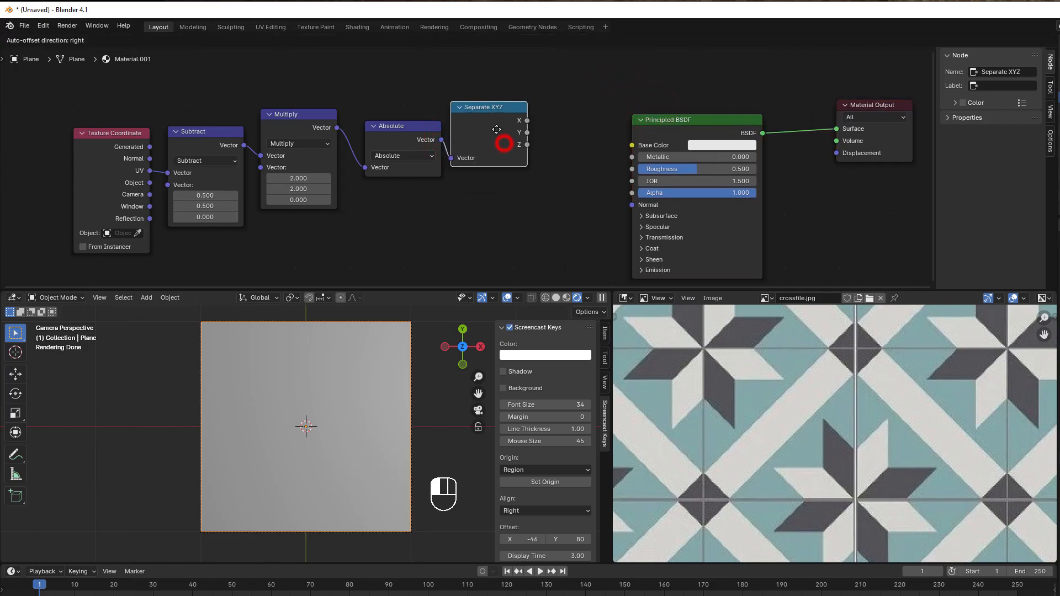
left_click(497, 131)
Step: Make more room before the shader nodes and add a Math node set to Less Than after Separate XYZ
middle_click_drag(596, 142, 515, 144)
left_click_drag(586, 98, 836, 143)
left_click_drag(567, 119, 643, 123)
key("shift+a")
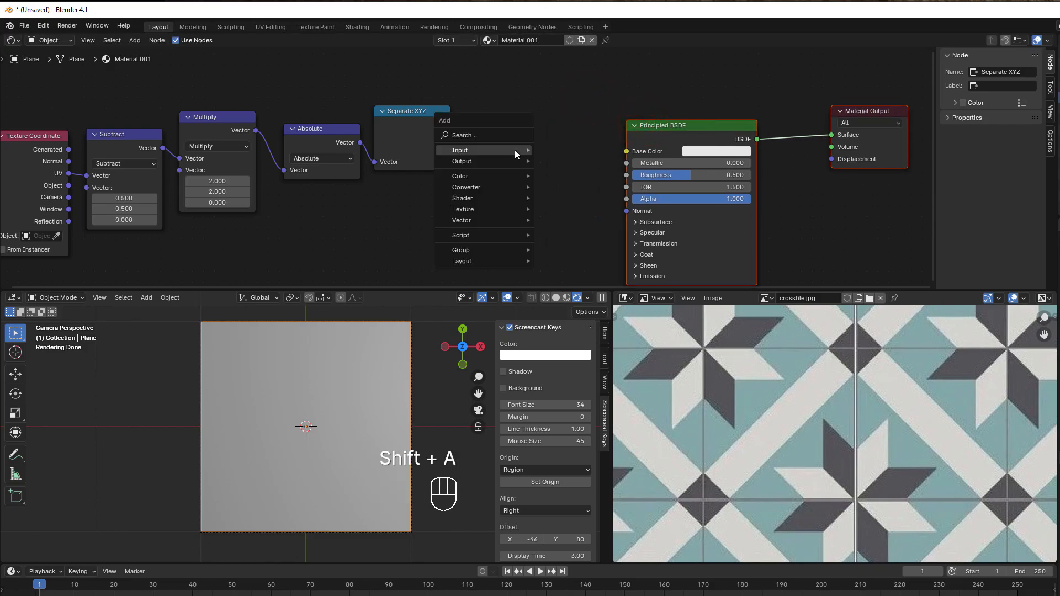
mouse_move(495, 187)
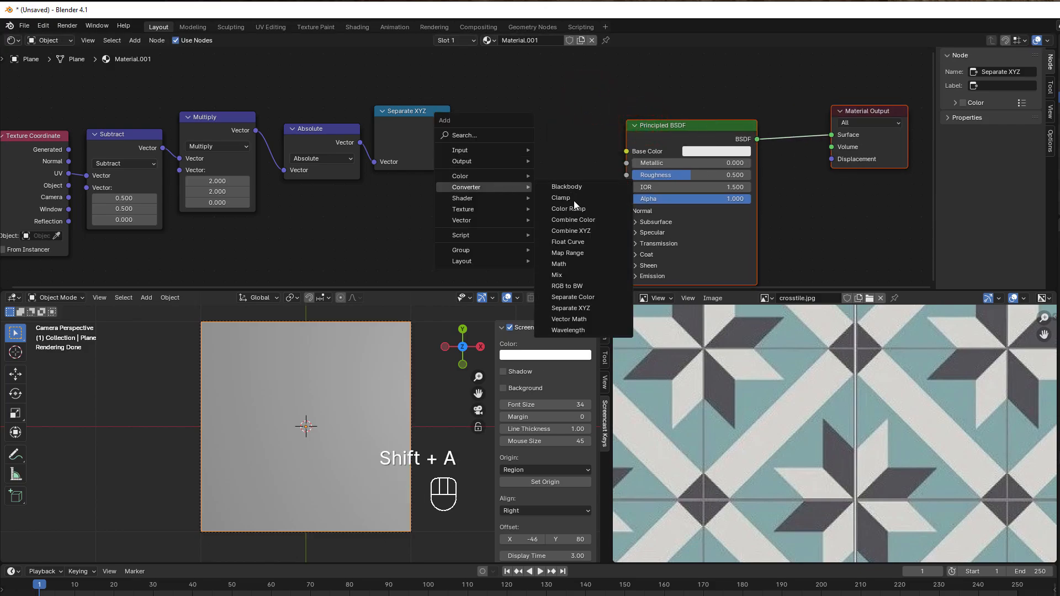
left_click(577, 261)
left_click(520, 95)
left_click(534, 130)
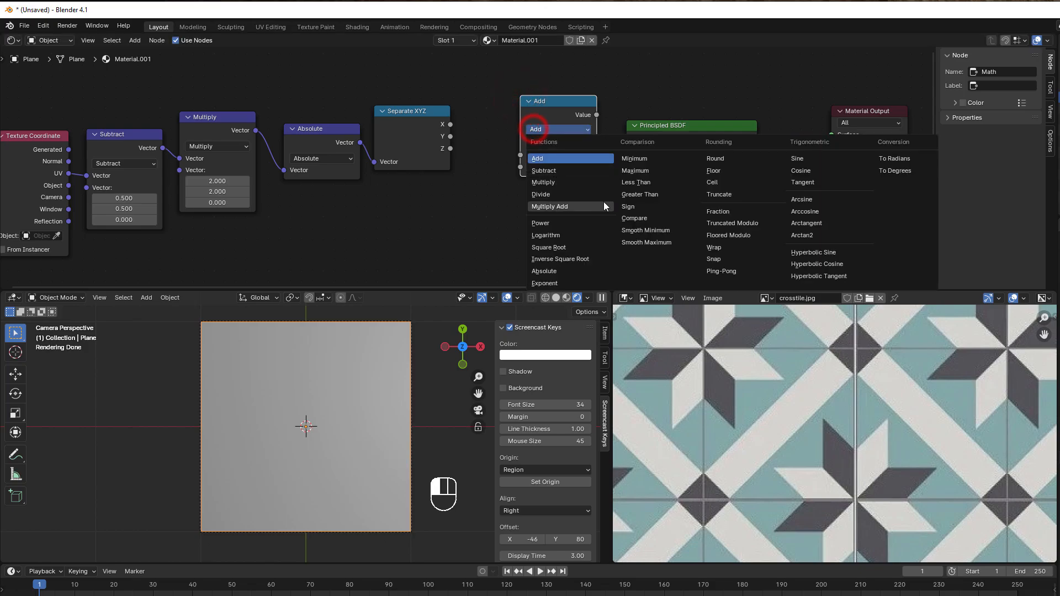
left_click(632, 183)
Step: Connect Separate XYZ's X to the Less Than value, Y to its threshold, and the Less Than result to Base Color
left_click(449, 123)
left_click_drag(451, 124, 520, 155)
left_click_drag(596, 115, 626, 151)
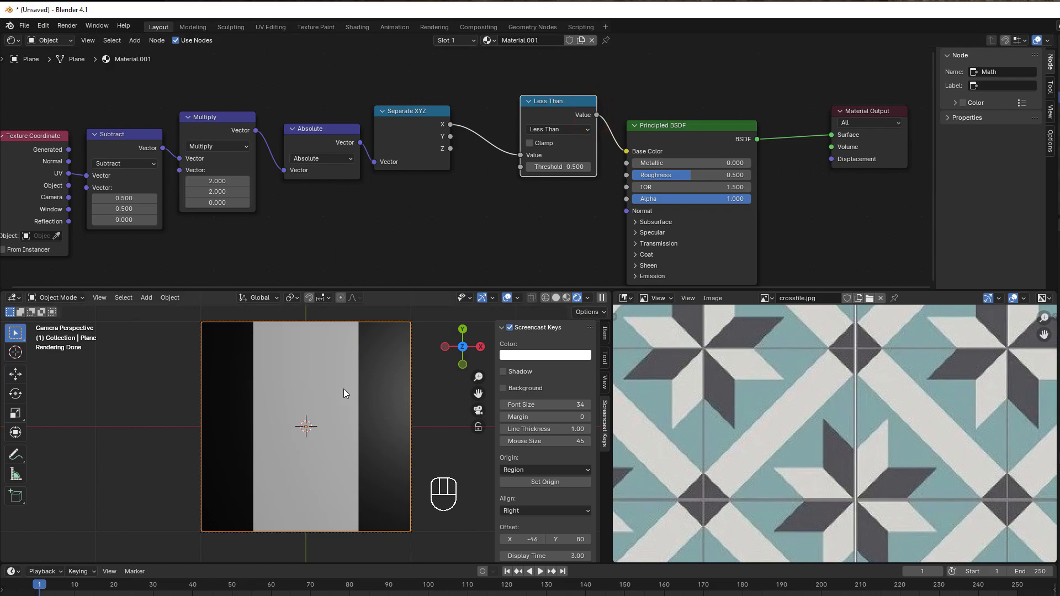
left_click_drag(450, 137, 520, 167)
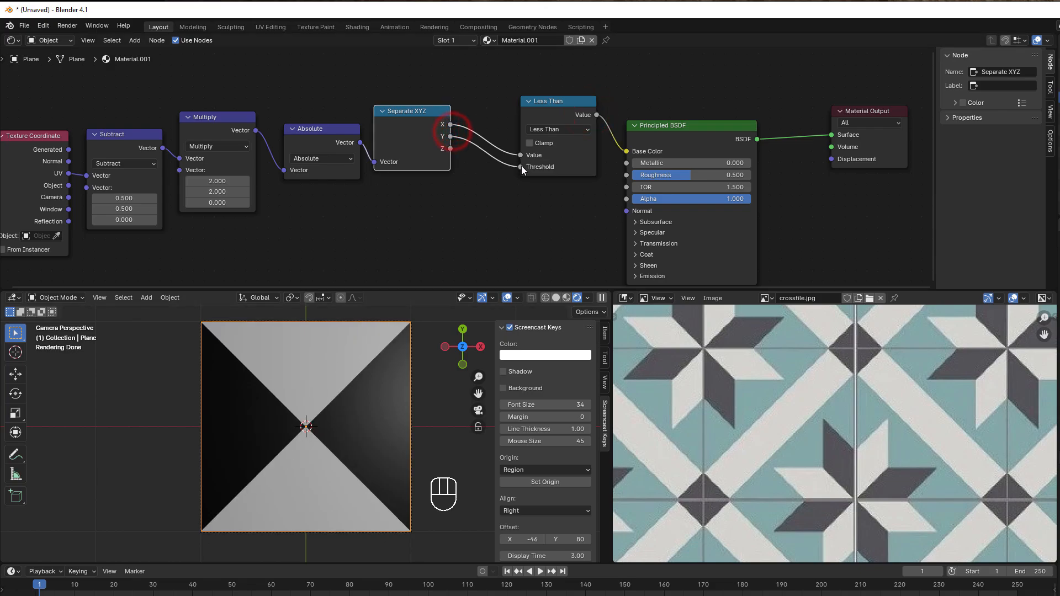
left_click_drag(541, 119, 508, 106)
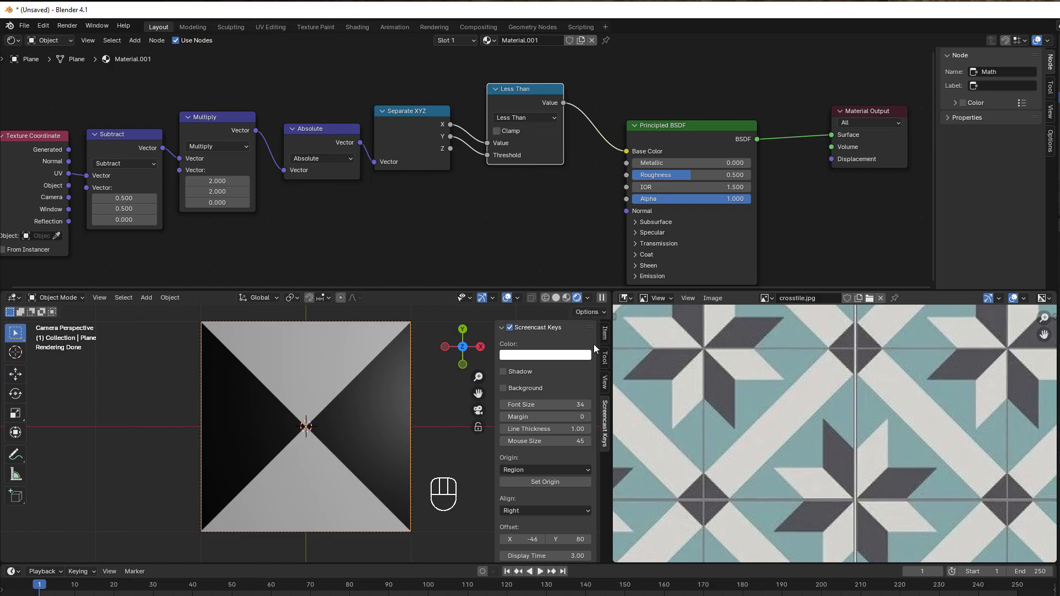
Step: Lower the Texture Coordinate node and place a duplicate Separate XYZ node below Multiply, fed by the UV output
scroll(488, 195, "down", 2)
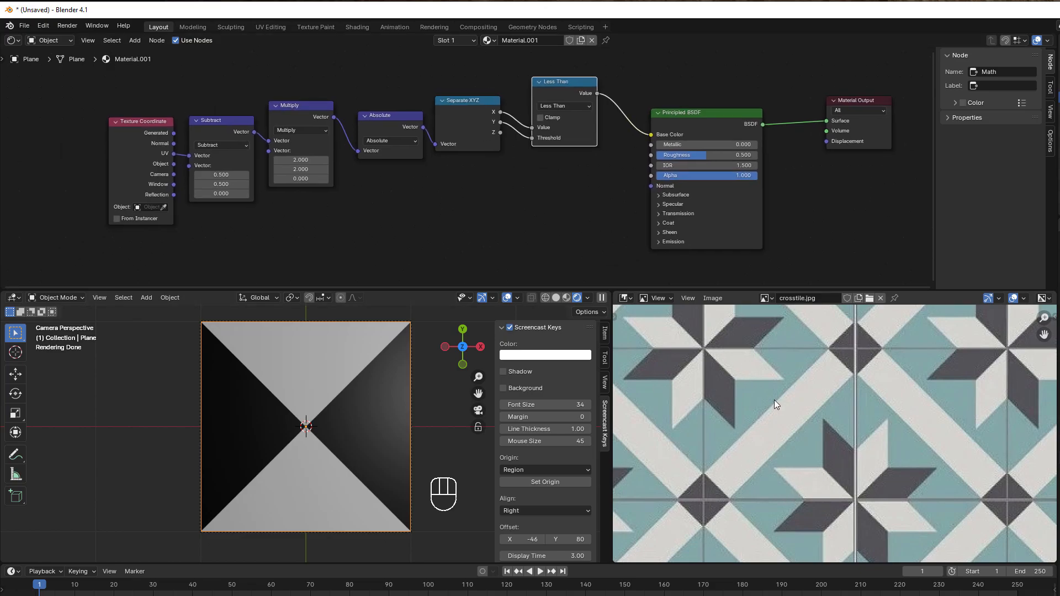
scroll(456, 214, "up", 2)
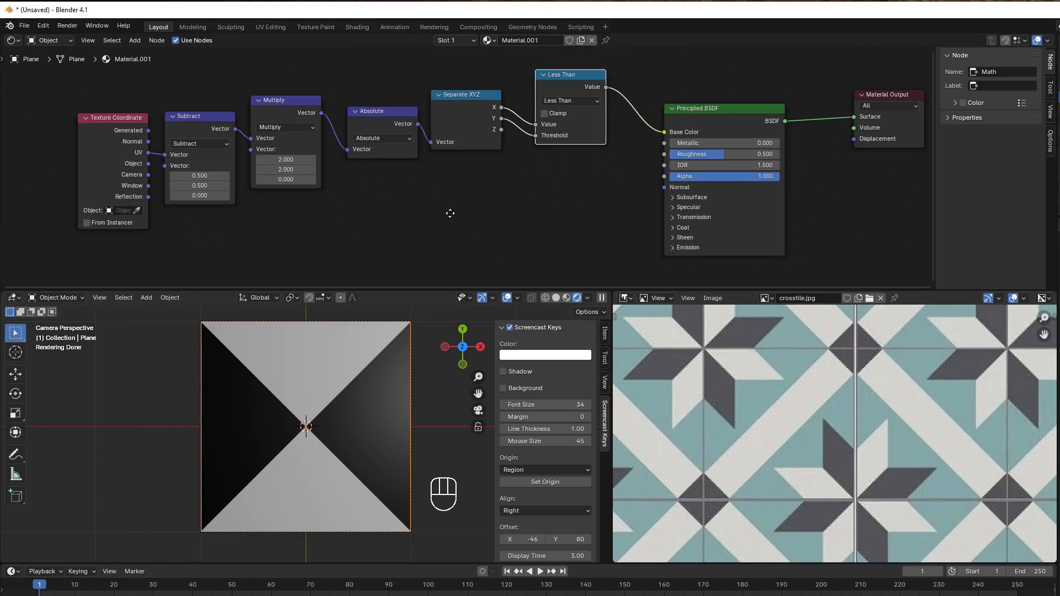
middle_click_drag(450, 213, 457, 203)
left_click_drag(138, 131, 92, 190)
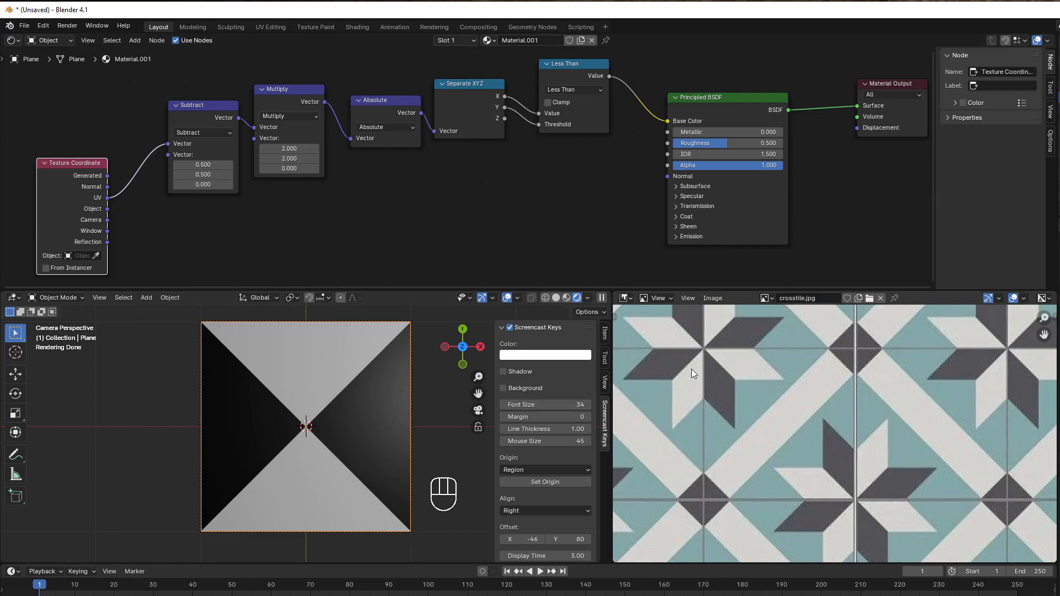
left_click(482, 88)
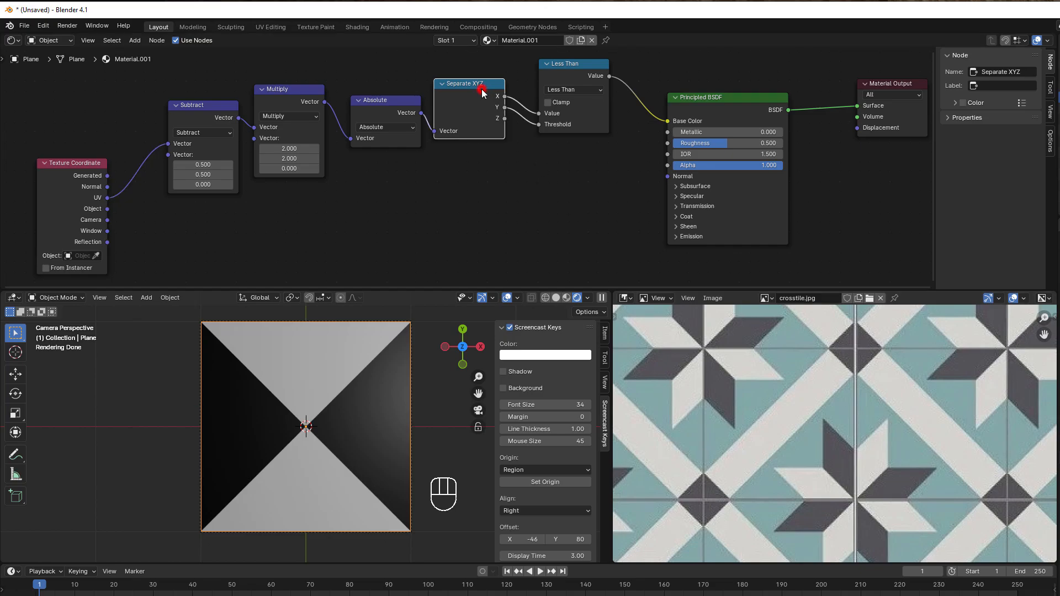
key("shift+d")
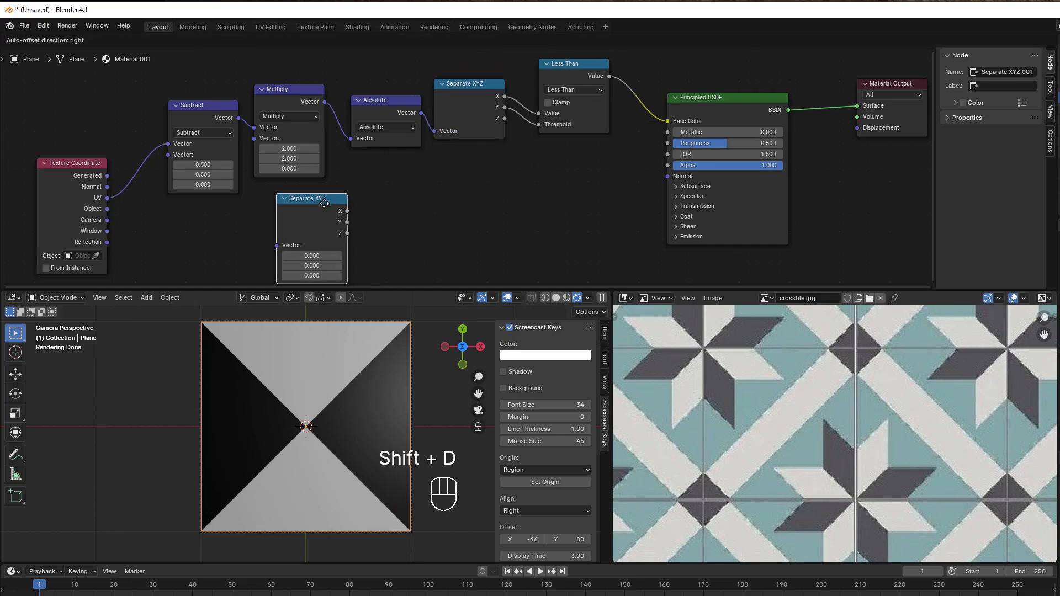
left_click(323, 203)
left_click_drag(243, 240, 276, 245)
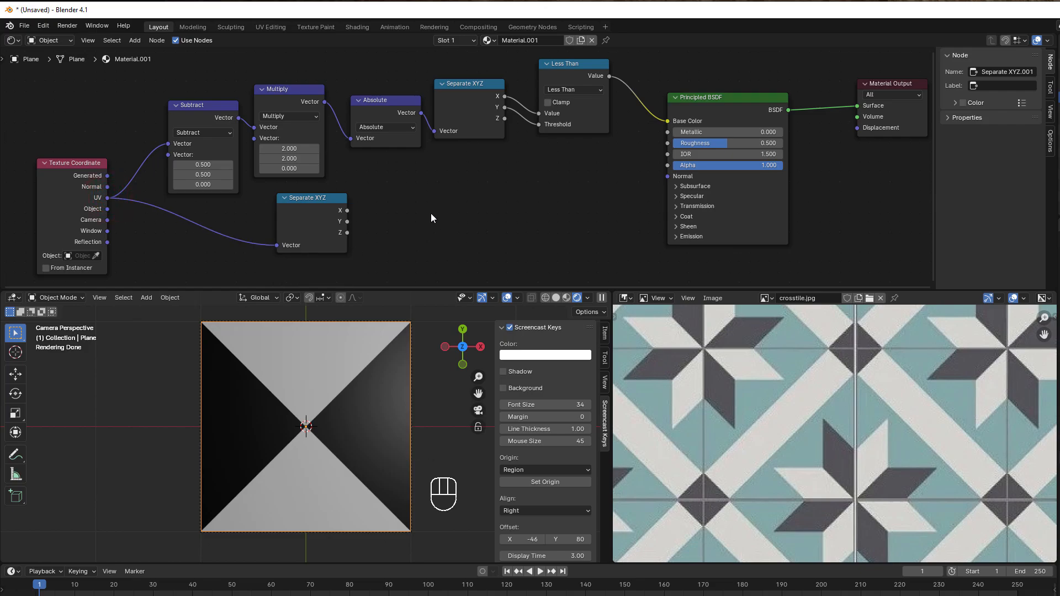
Step: Add a Math Add node that sums the new Separate XYZ's X and Y, and connect its value to Base Color
key("shift+a")
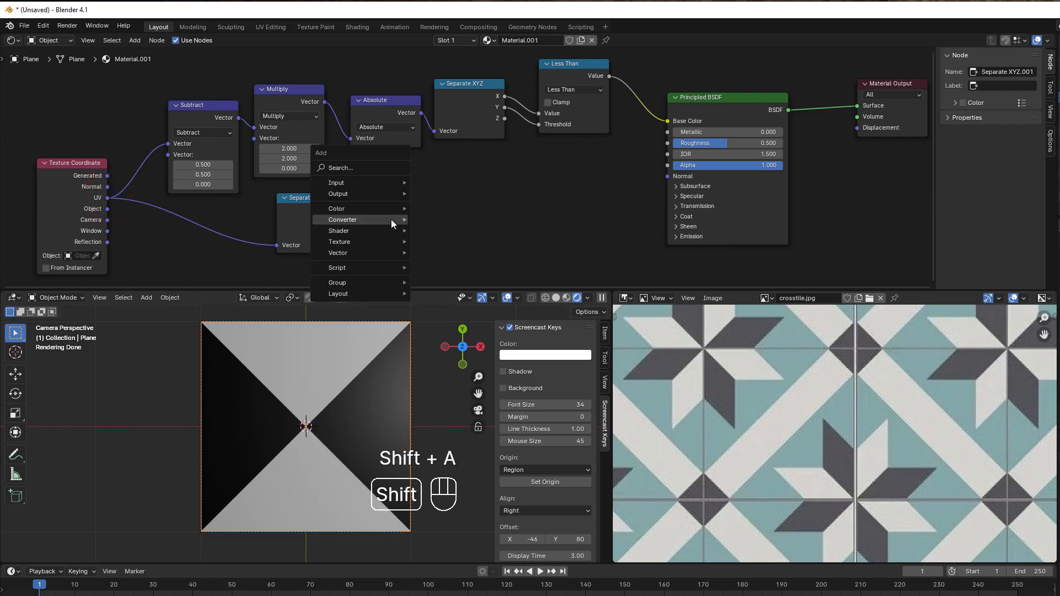
mouse_move(391, 219)
left_click(457, 296)
left_click(414, 194)
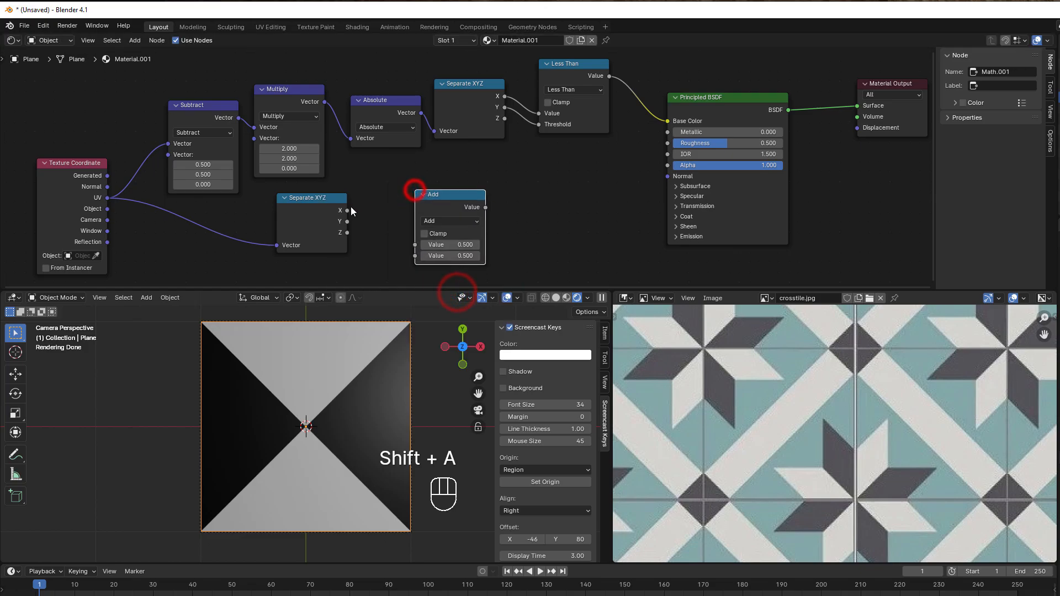
left_click_drag(347, 210, 415, 255)
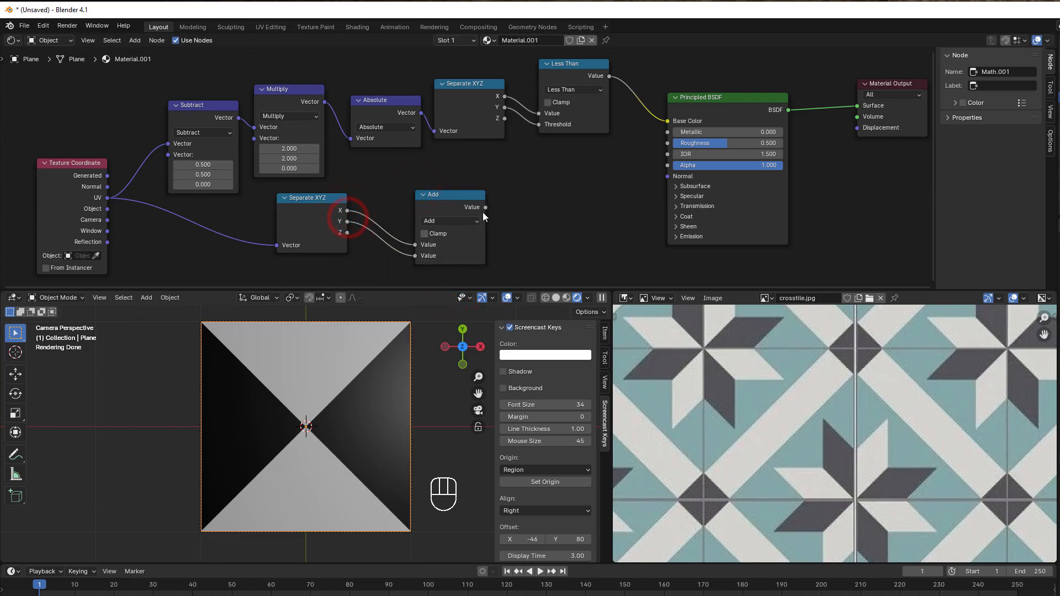
left_click_drag(485, 207, 668, 121)
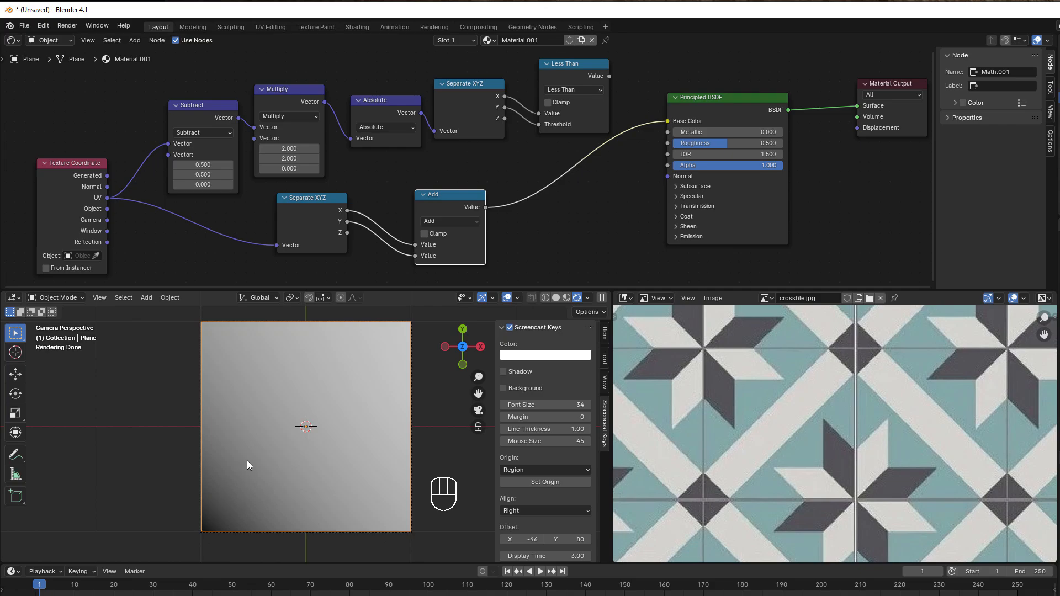
Step: Insert a duplicate of the Add node between Add and Base Color, and set its operation to Compare
middle_click_drag(577, 249, 519, 249)
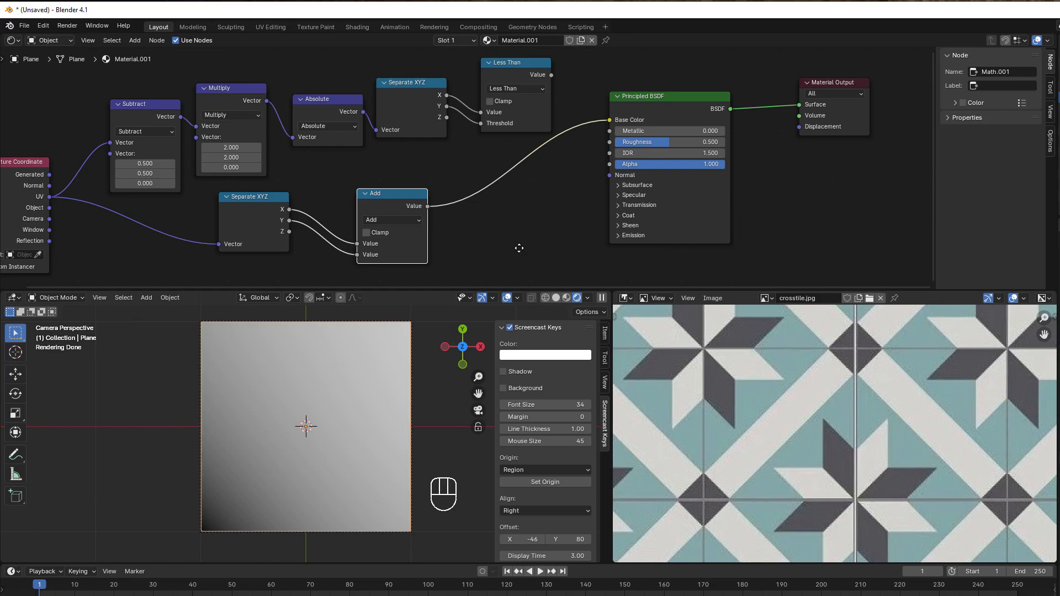
left_click(375, 194)
key("shift+d")
left_click(486, 172)
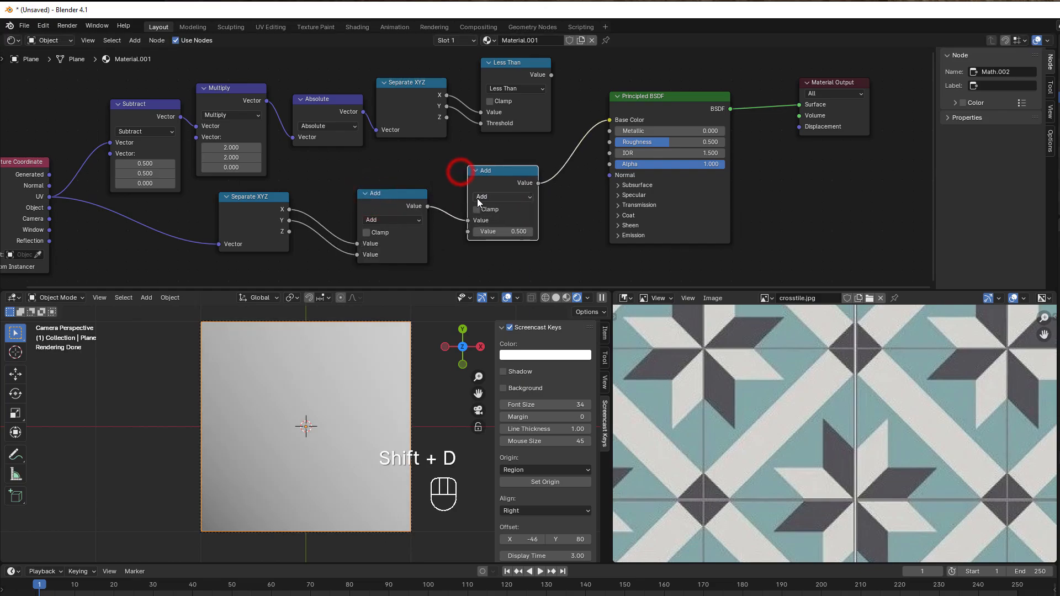
left_click(477, 197)
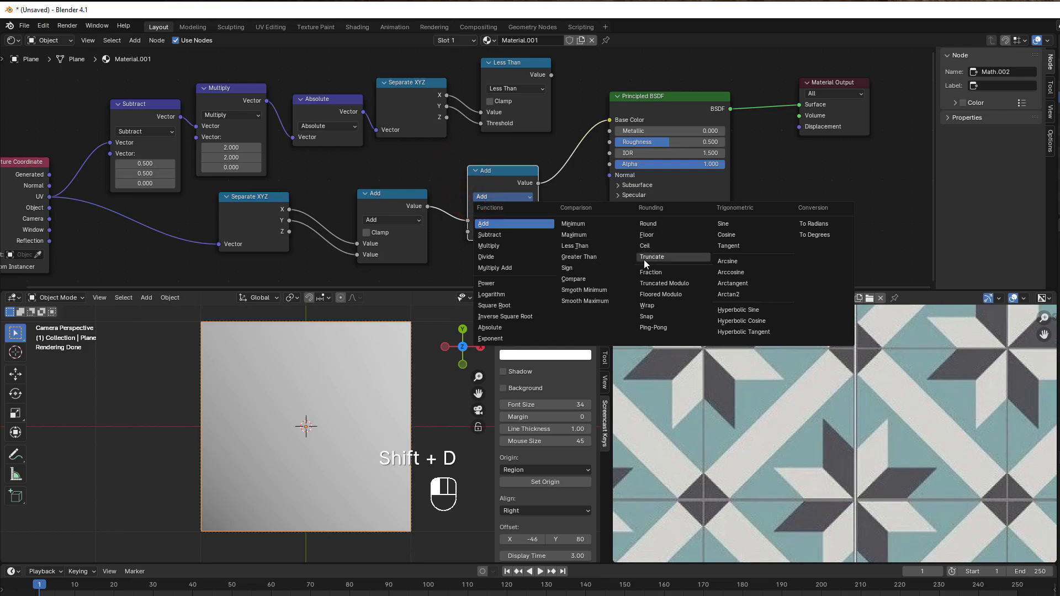
left_click(577, 279)
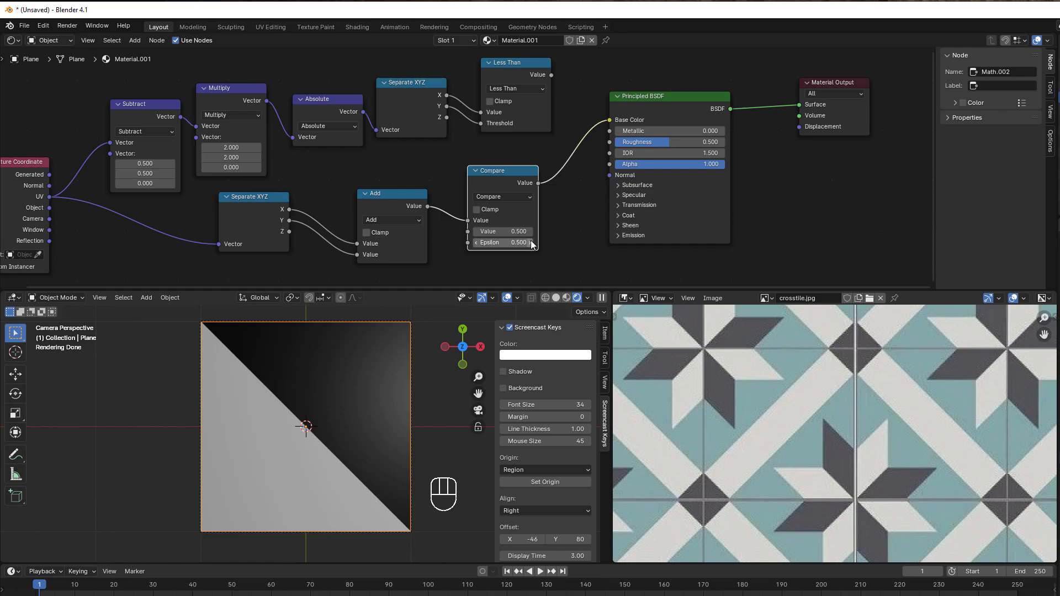
Step: Set the Compare node's value to 1.000 and move the Add node slightly closer to Separate XYZ
mouse_move(499, 227)
left_mouse_down()
mouse_move(505, 242)
mouse_move(498, 231)
left_mouse_up()
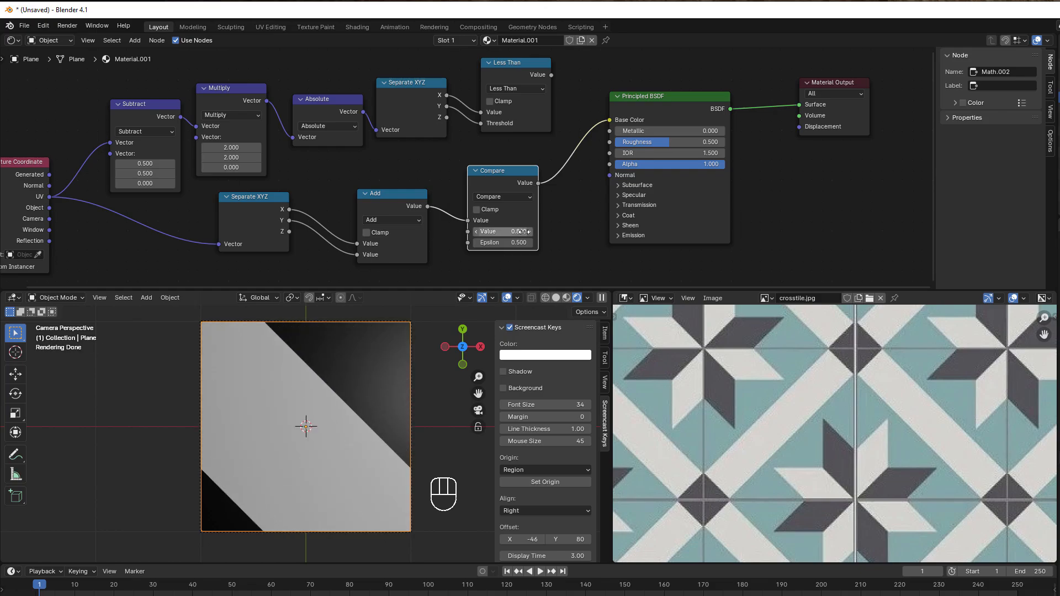
left_click(530, 231)
left_click(531, 232)
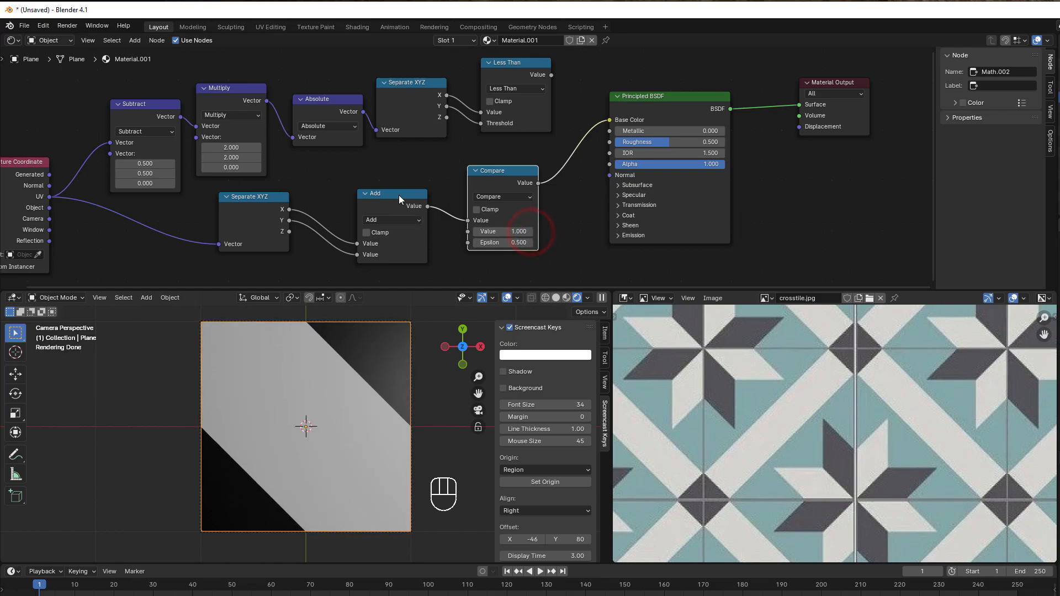
scroll(392, 205, "up", 2)
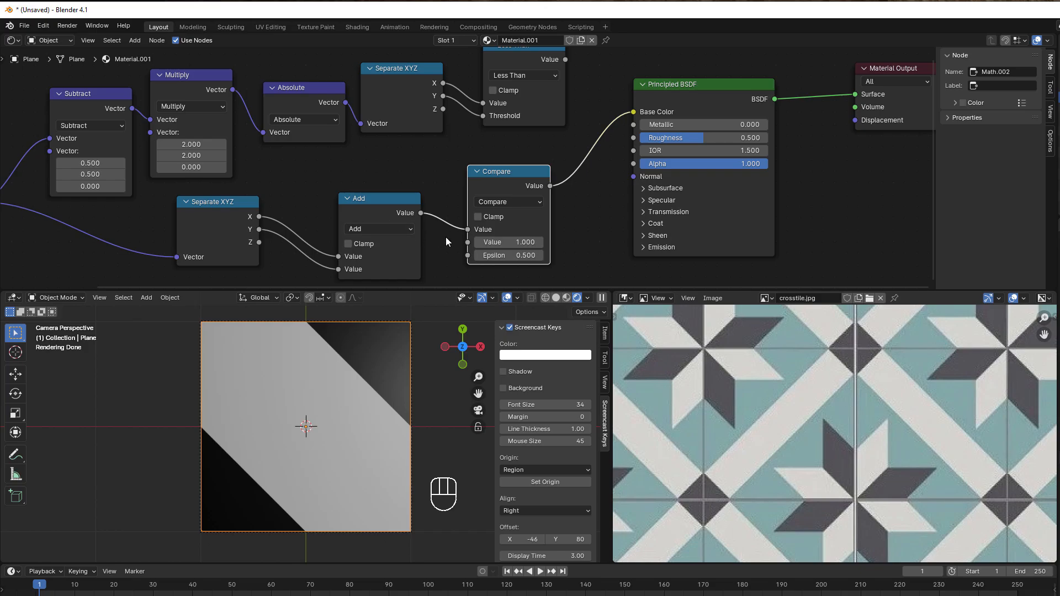
middle_click_drag(445, 237, 475, 194)
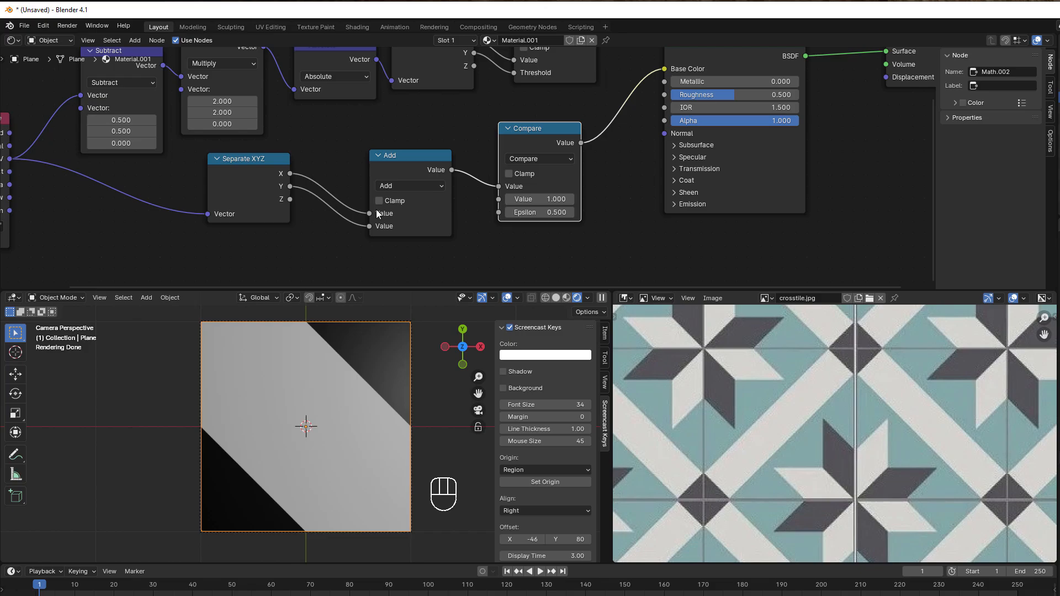
left_click_drag(404, 163, 388, 153)
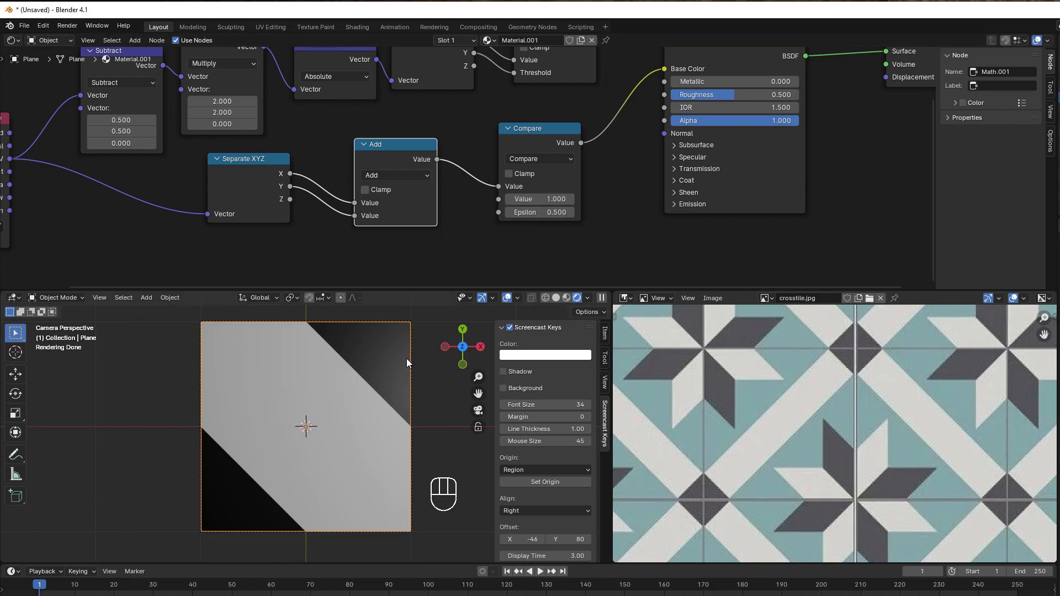
Step: Try a narrower diagonal band with the Compare node's Epsilon, and widen it to an Epsilon of 0.400
left_click(509, 212)
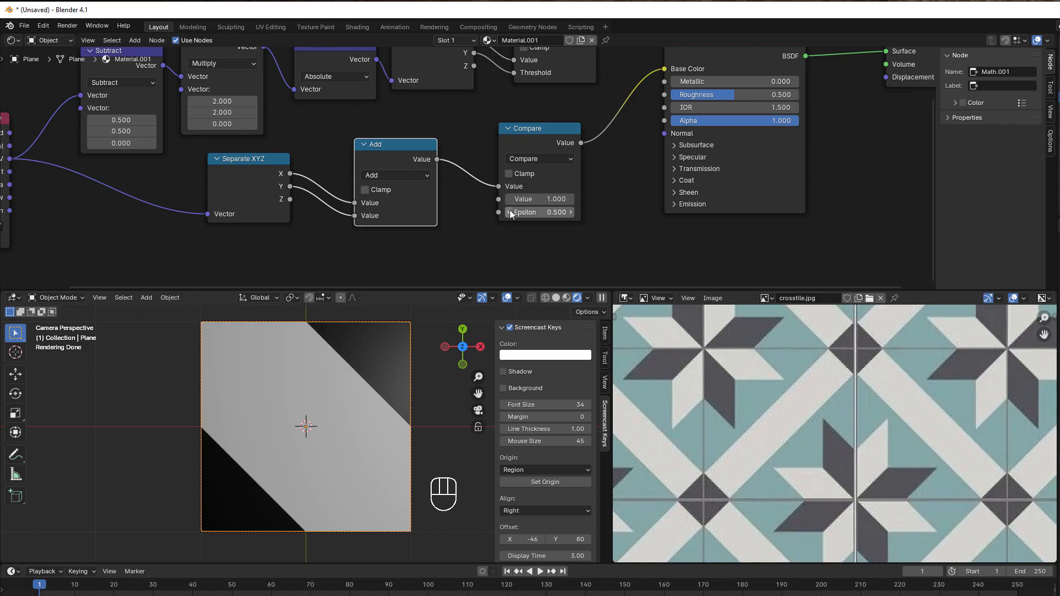
left_click(509, 213)
left_click(509, 213)
left_click(508, 213)
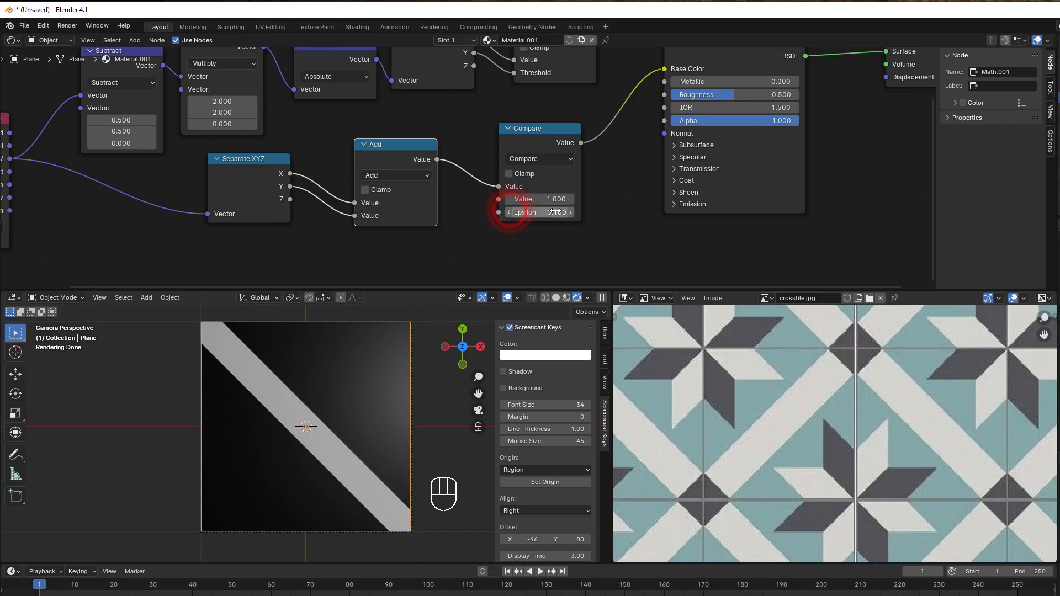
left_click(571, 212)
left_click(572, 213)
left_click(571, 212)
Step: Move the Compare and Add nodes closer together and set the Compare node's Epsilon to 0.300
middle_click_drag(566, 236, 510, 262)
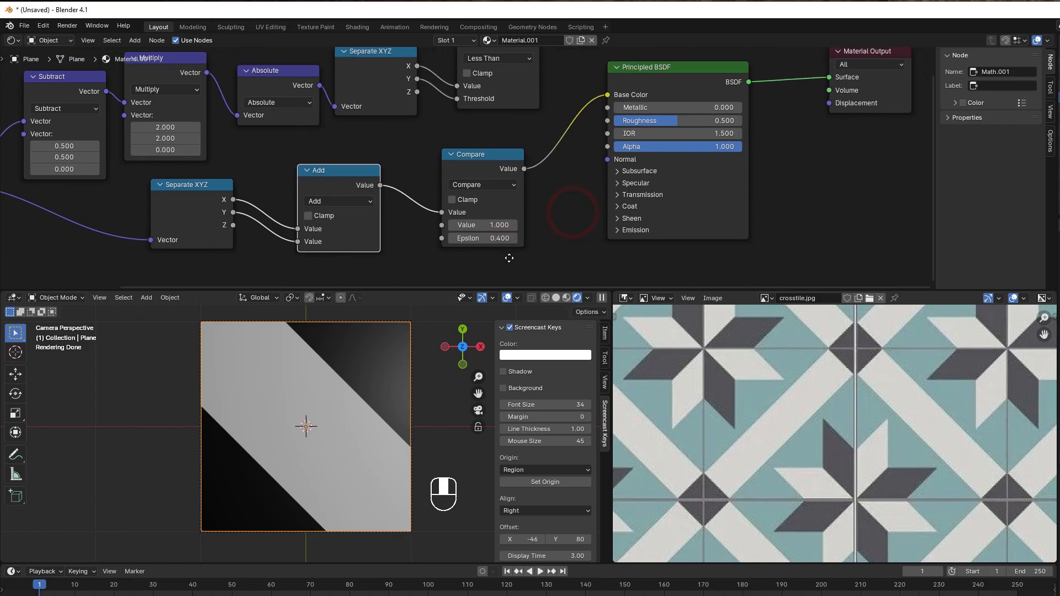
left_click_drag(472, 163, 464, 160)
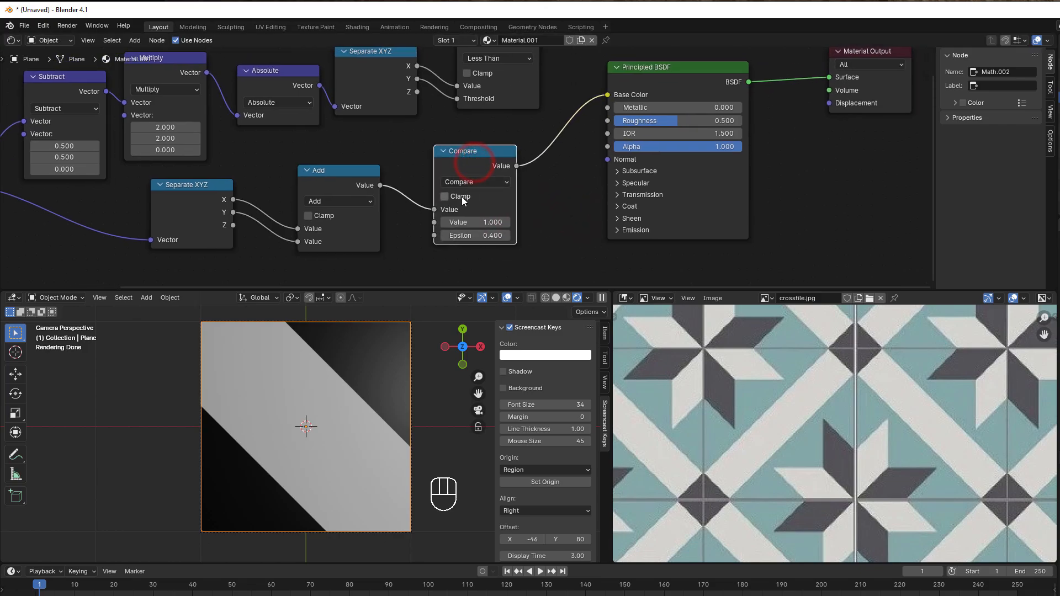
left_click_drag(348, 186, 371, 184)
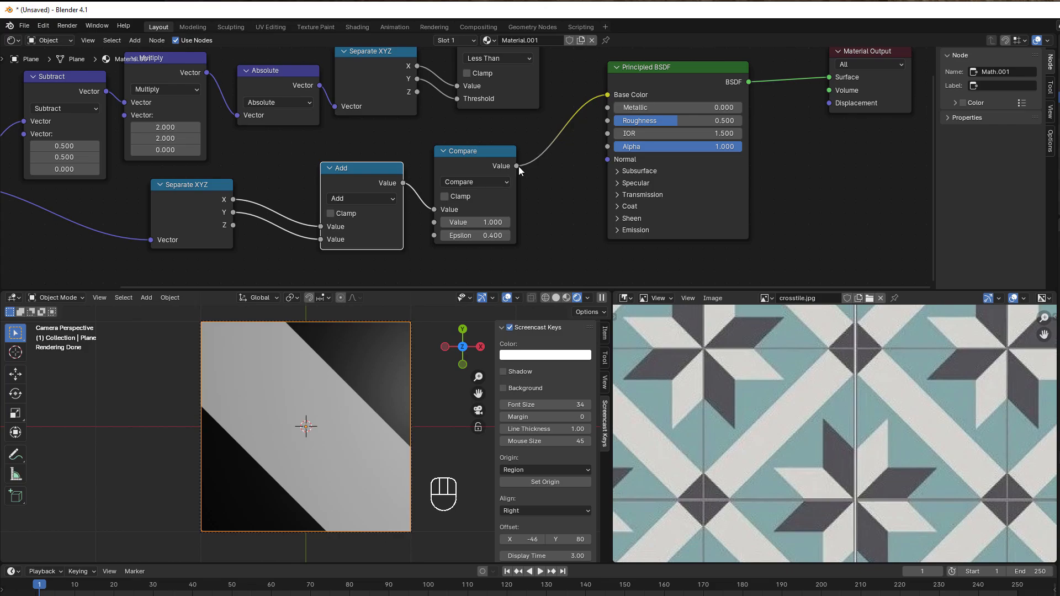
scroll(466, 250, "up", 1)
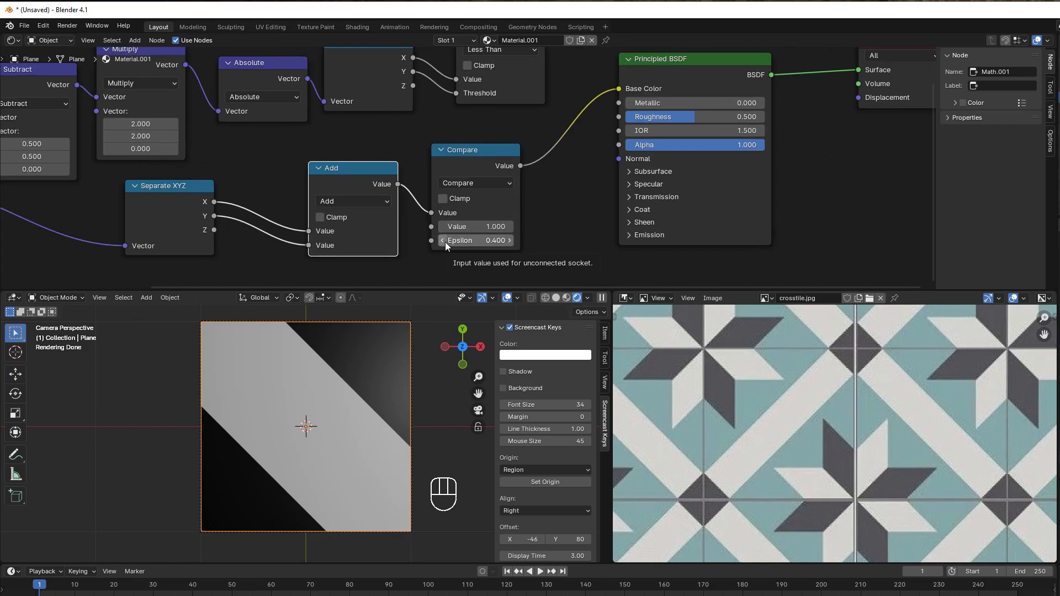
left_click(445, 241)
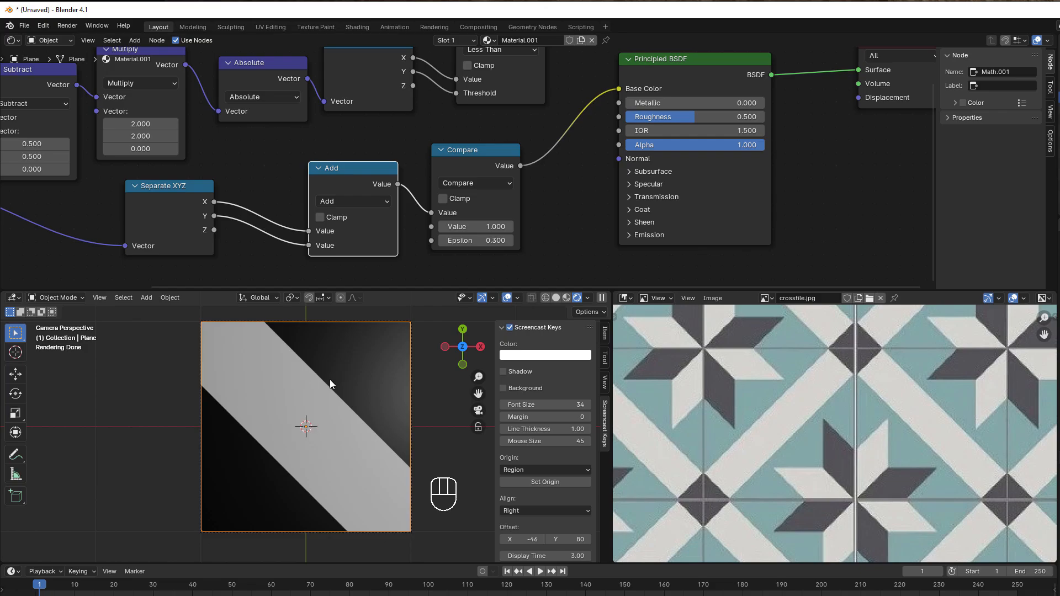
Step: Connect the Less Than value to Base Color and move the lower Separate XYZ, Add and Compare nodes toward Texture Coordinate
scroll(511, 154, "down", 1)
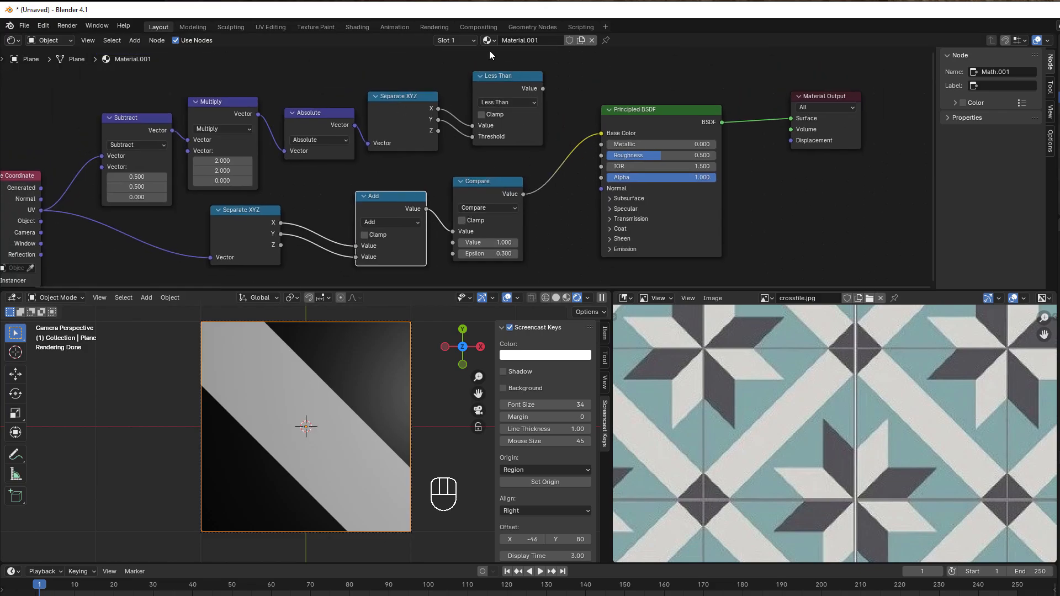
left_click_drag(543, 89, 596, 134)
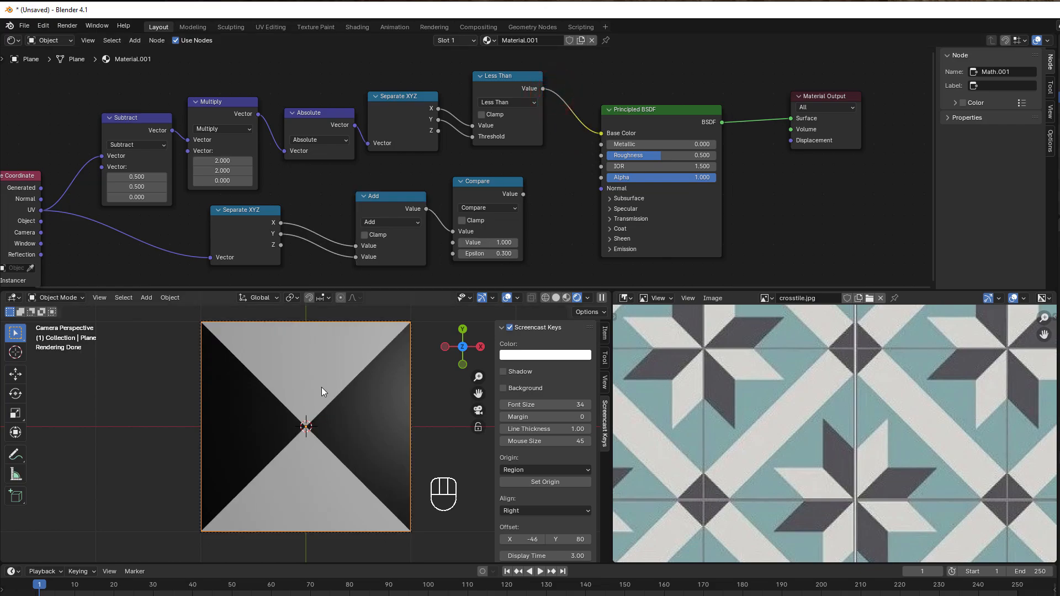
left_click_drag(258, 219, 164, 228)
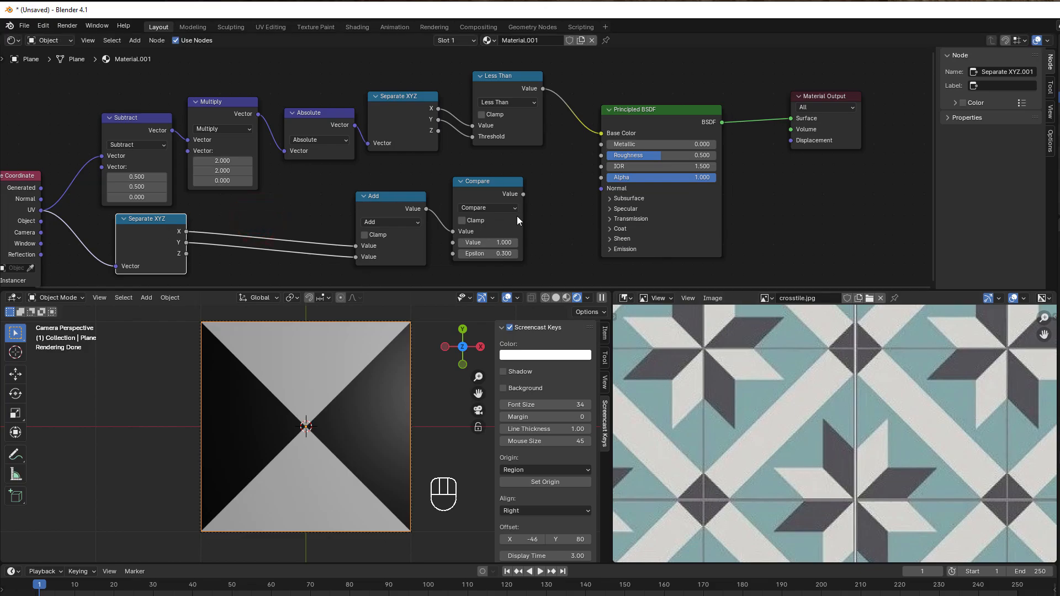
left_click_drag(393, 208, 310, 219)
left_click_drag(485, 196, 435, 198)
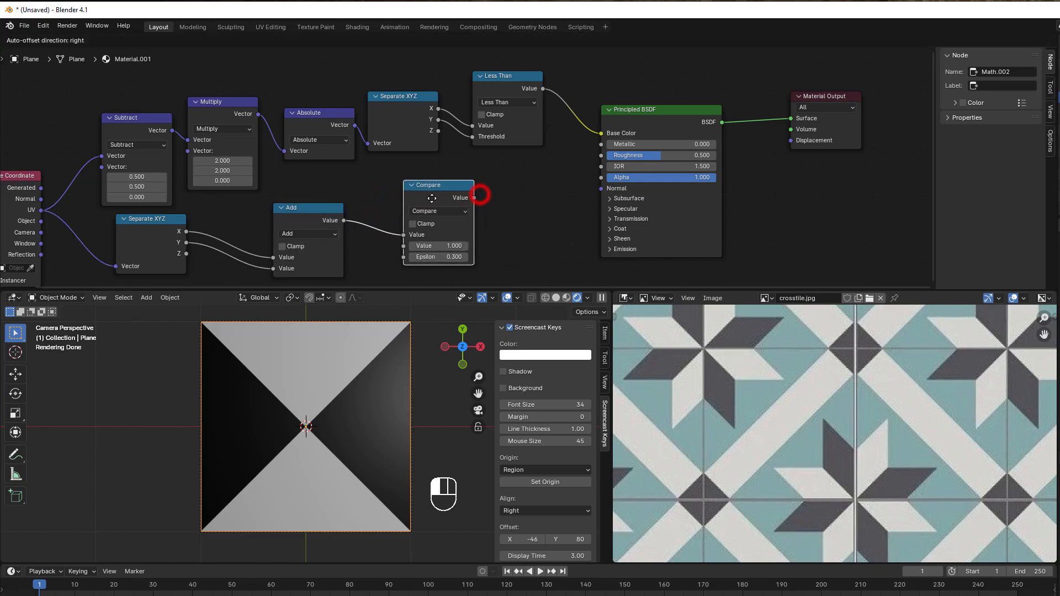
Step: Move Principled BSDF and Material Output farther from the math nodes and lower the Less Than node to free space above it
left_click_drag(679, 74, 826, 170)
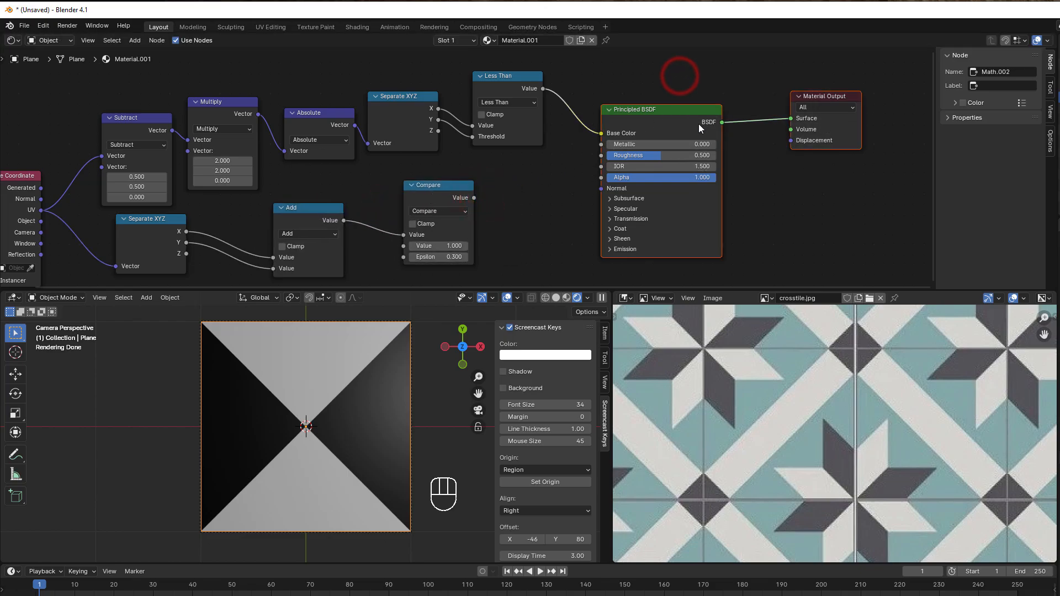
left_click_drag(698, 123, 751, 127)
middle_click_drag(582, 198, 554, 233)
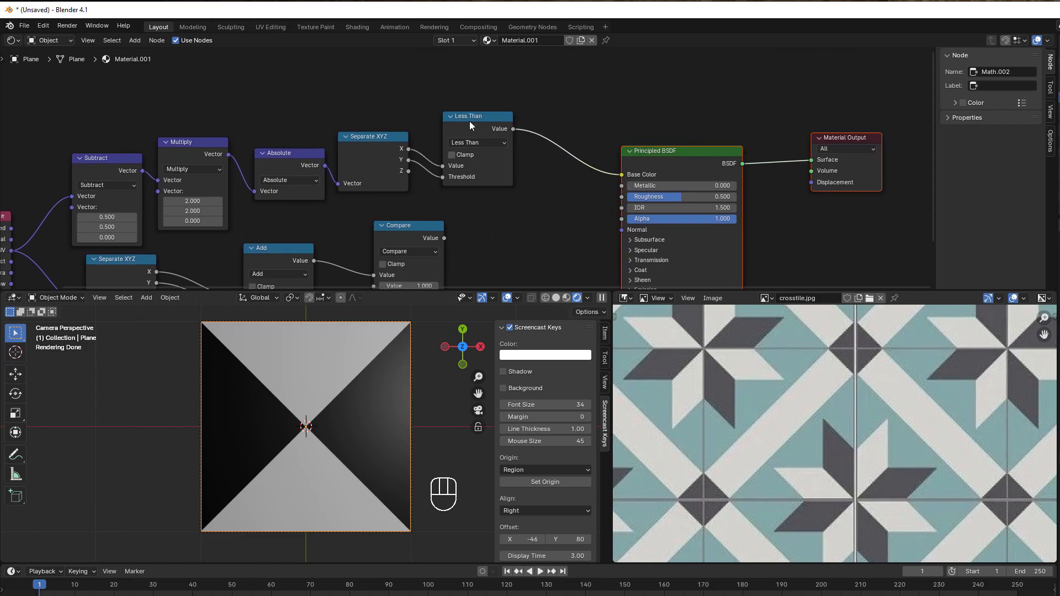
left_click_drag(469, 125, 492, 157)
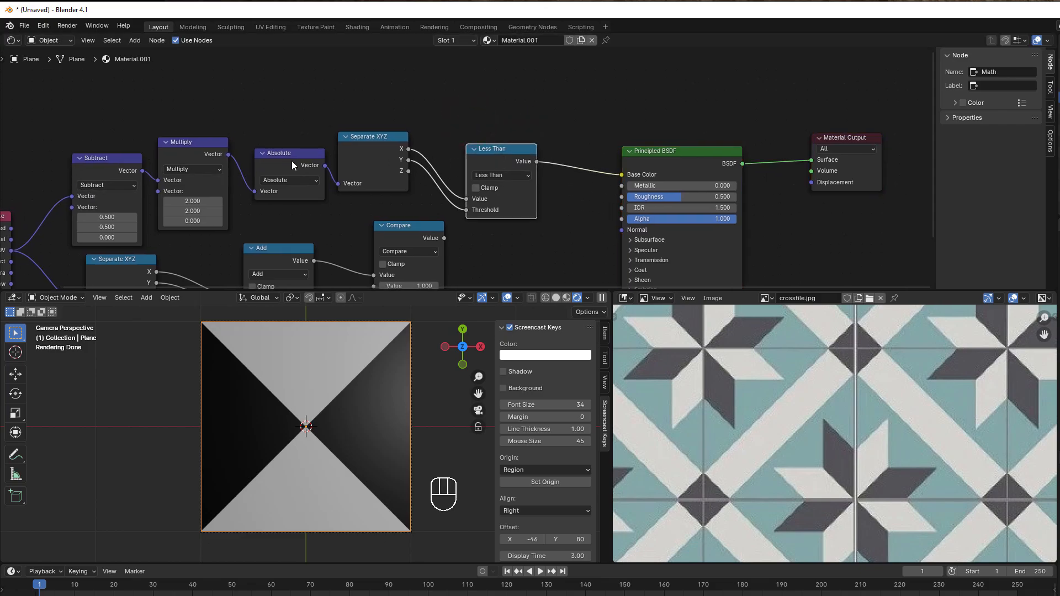
Step: Add a Math Maximum node above Less Than, fed by the upper Separate XYZ's X and Y, and connect it to Base Color
left_click_drag(408, 148, 456, 81)
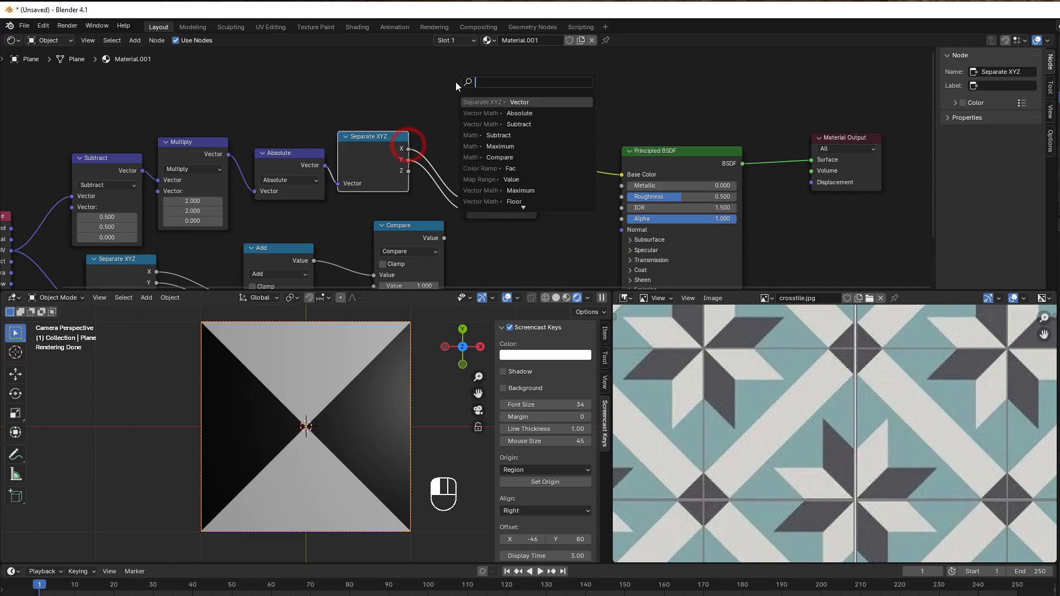
type("max")
left_click(486, 98)
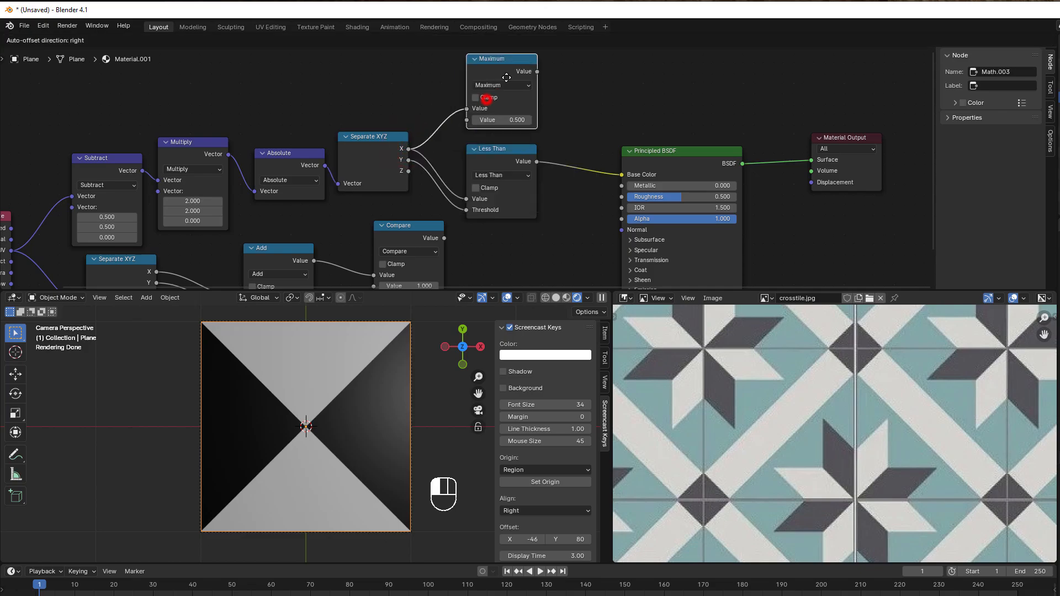
left_click(515, 73)
left_click_drag(408, 160, 476, 114)
left_click_drag(544, 64, 621, 175)
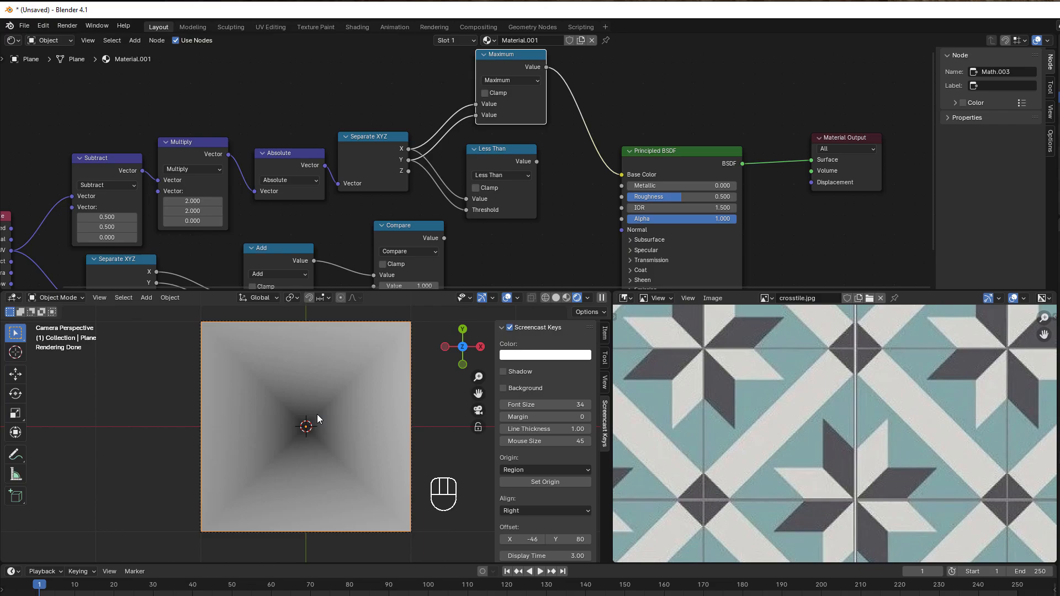
Step: Insert a duplicate of the Less Than node between Maximum and Base Color, and set it to Greater Than
left_click(498, 151)
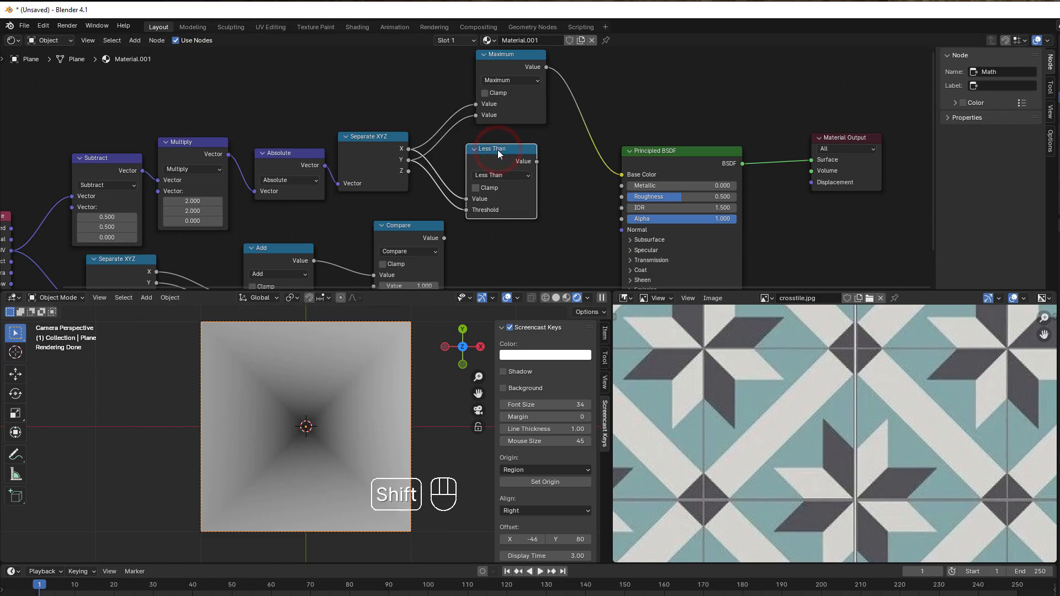
key("shift+d")
left_click(593, 64)
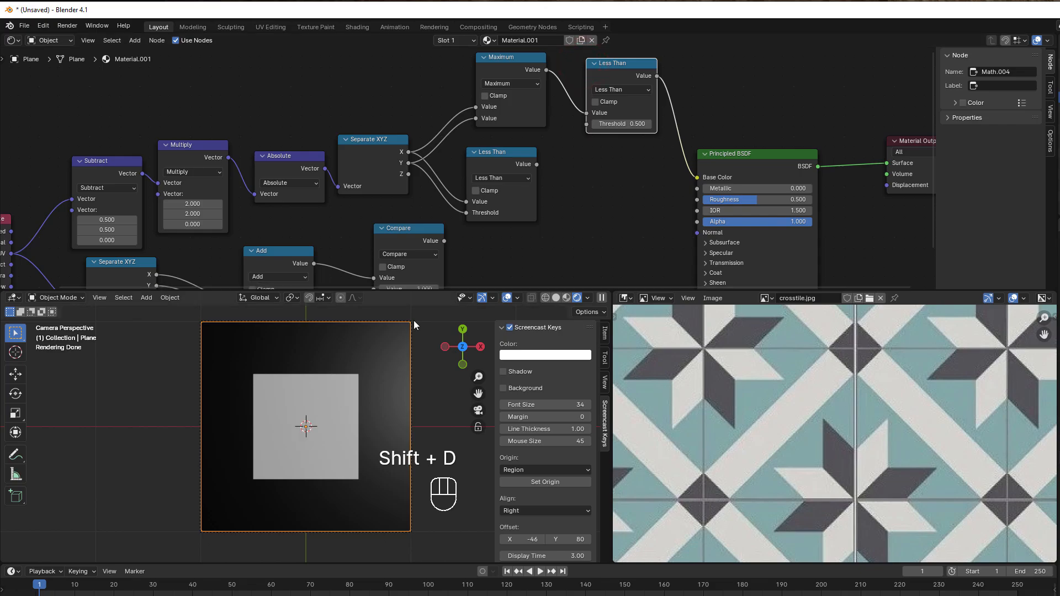
left_click(601, 91)
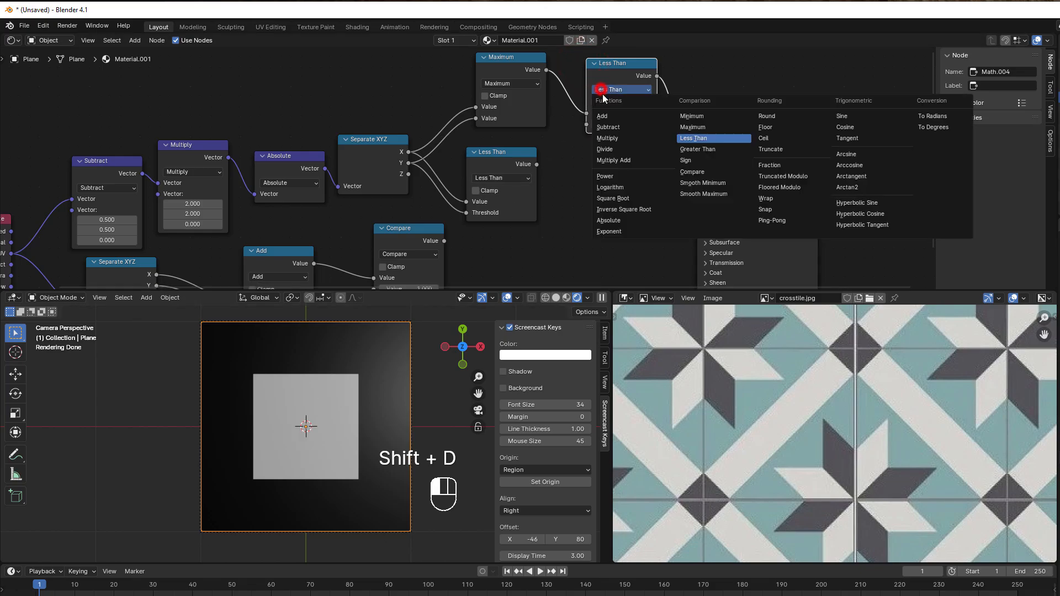
left_click(697, 151)
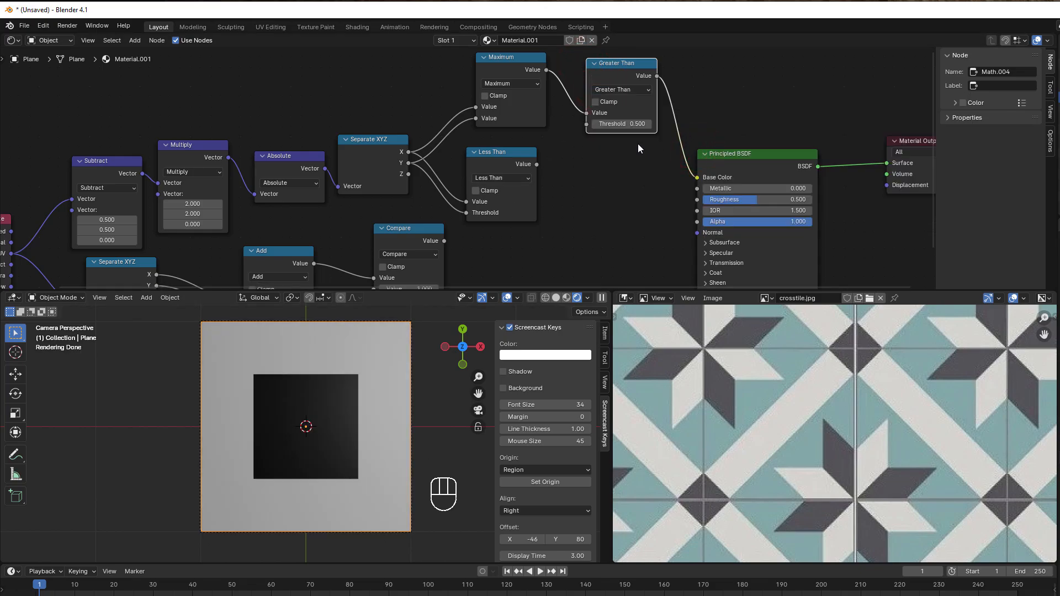
Step: Preview the Less Than mask through Base Color and restore the Greater Than connection
scroll(631, 184, "down", 1)
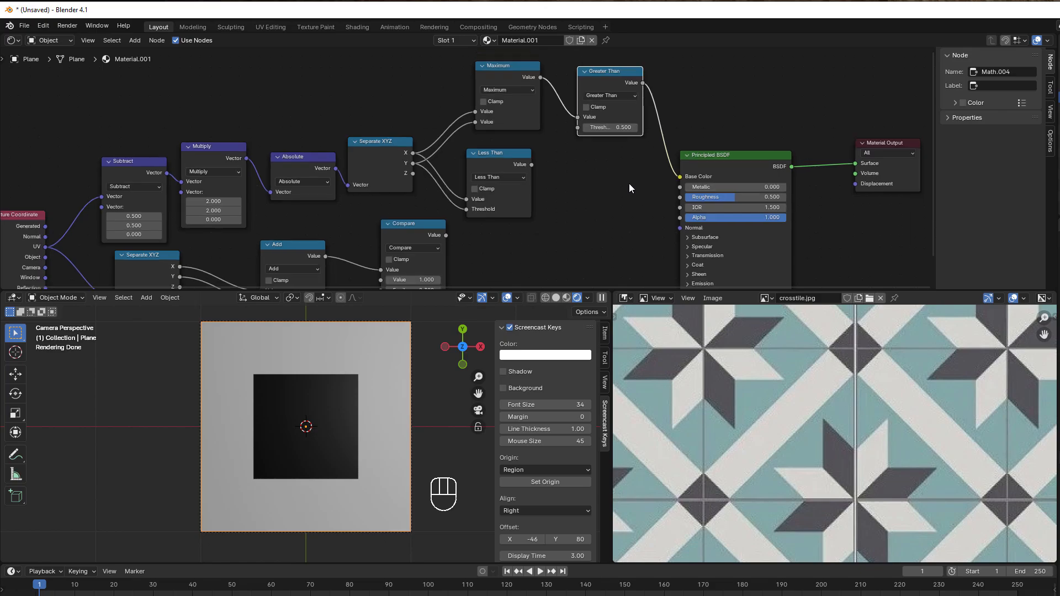
middle_click_drag(628, 183, 541, 170)
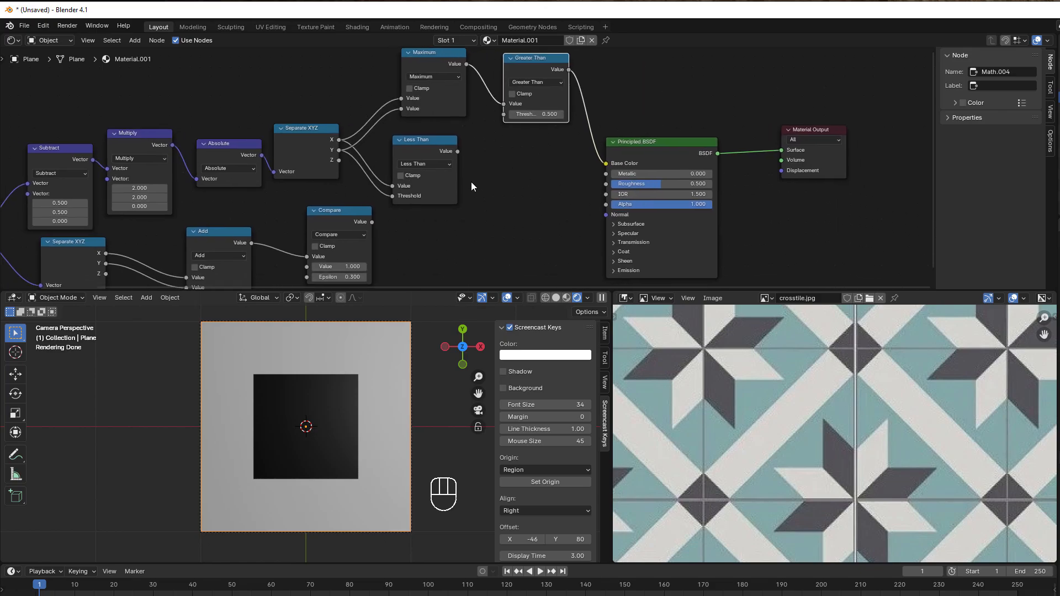
left_click_drag(458, 151, 605, 164)
left_click_drag(568, 71, 605, 163)
Step: Insert a duplicate of Greater Than before Base Color, set it to Multiply, and feed the Compare value into its second input
key("shift+d")
left_click(596, 93)
left_click(621, 112)
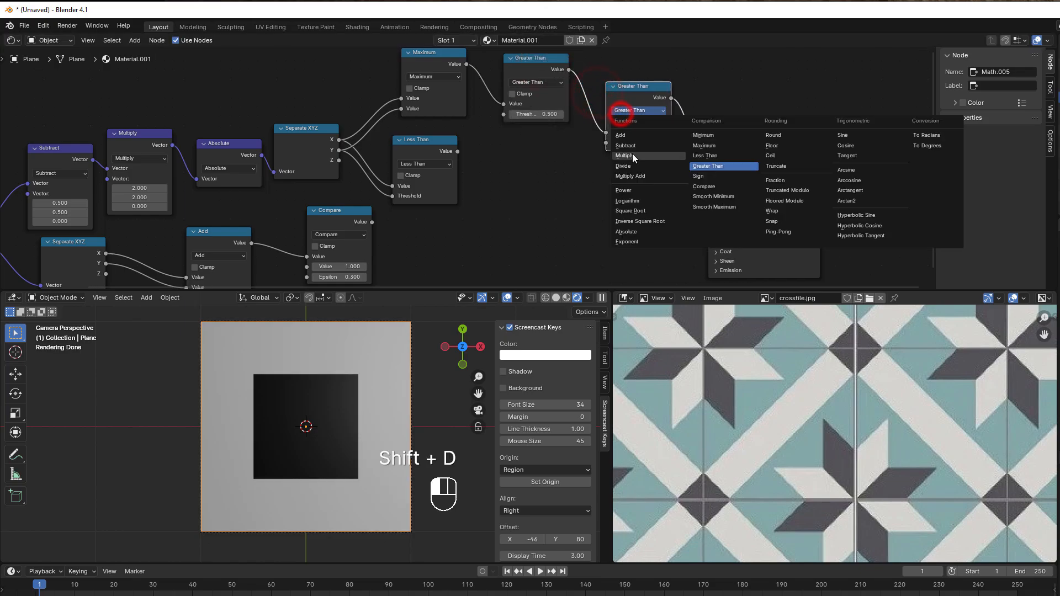
left_click(632, 154)
left_click_drag(372, 221, 599, 143)
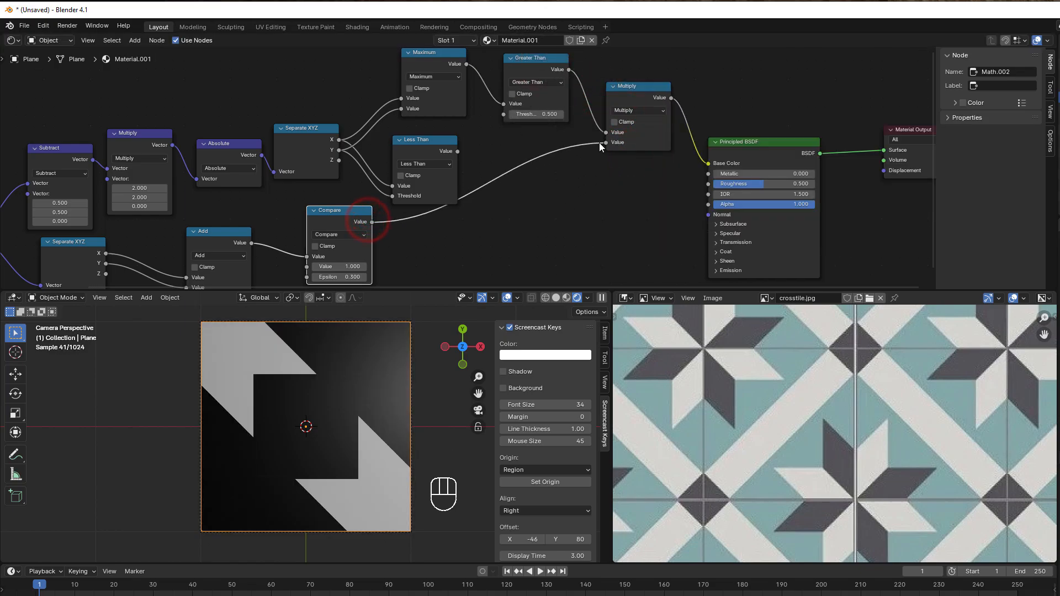
Step: Adjust the Greater Than node's threshold to 0.600
left_click(561, 114)
left_click(561, 114)
left_click(562, 114)
left_click(512, 115)
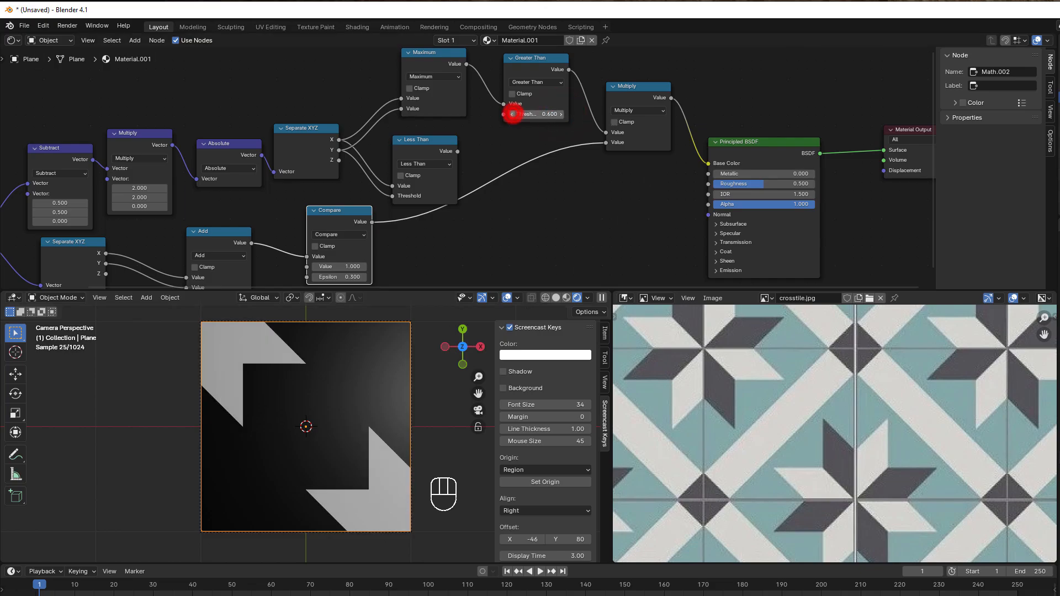
Step: Move the Less Than node clear of the others, preview its mask through Base Color, and restore the Multiply connection
left_click(512, 114)
scroll(551, 148, "up", 3)
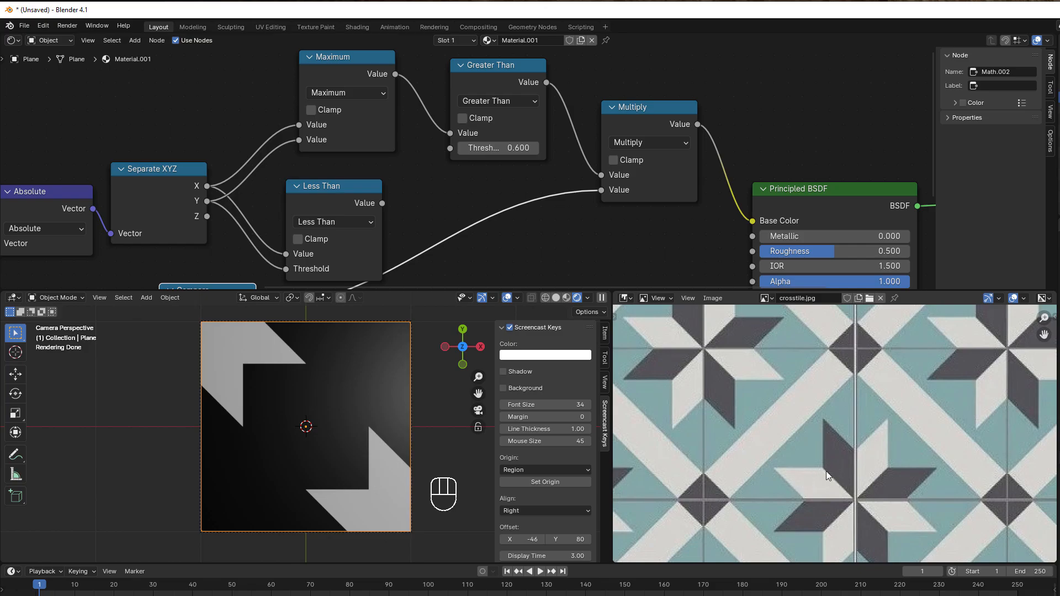
scroll(544, 203, "down", 3)
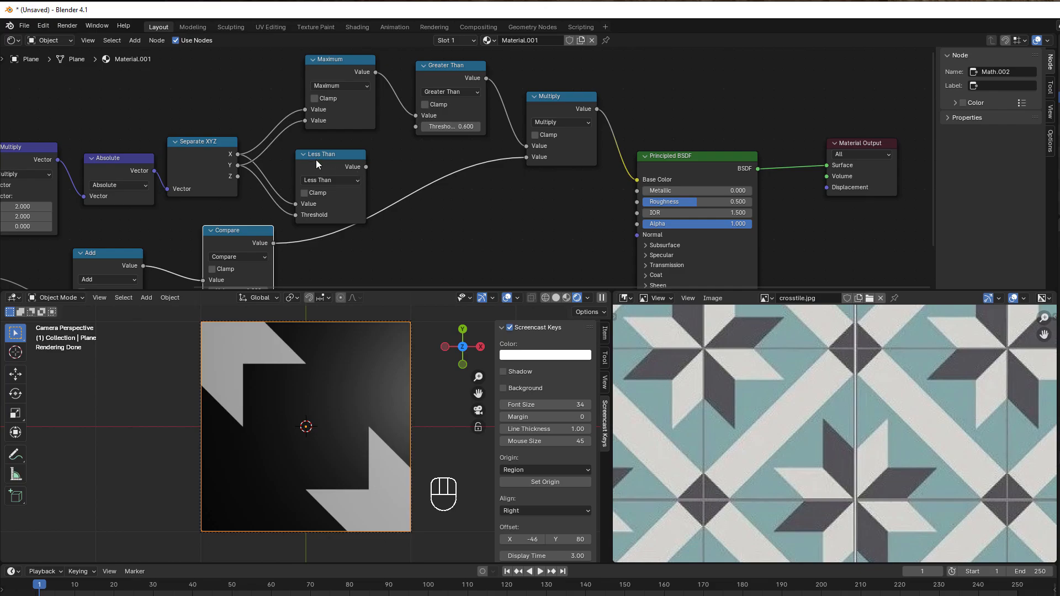
left_click_drag(345, 158, 458, 205)
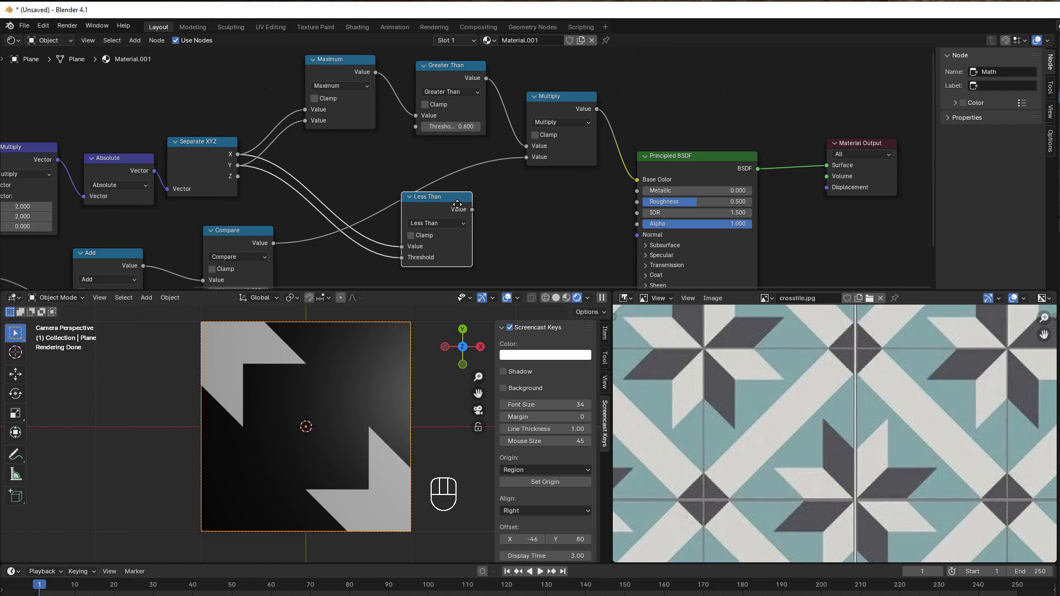
left_click_drag(472, 209, 631, 178)
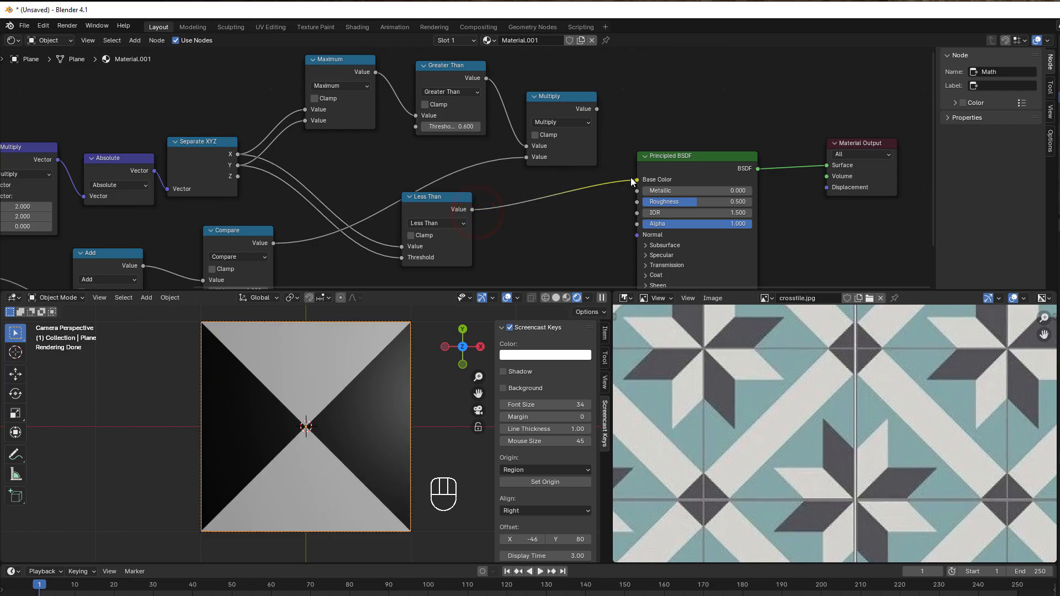
left_click_drag(601, 105, 630, 177)
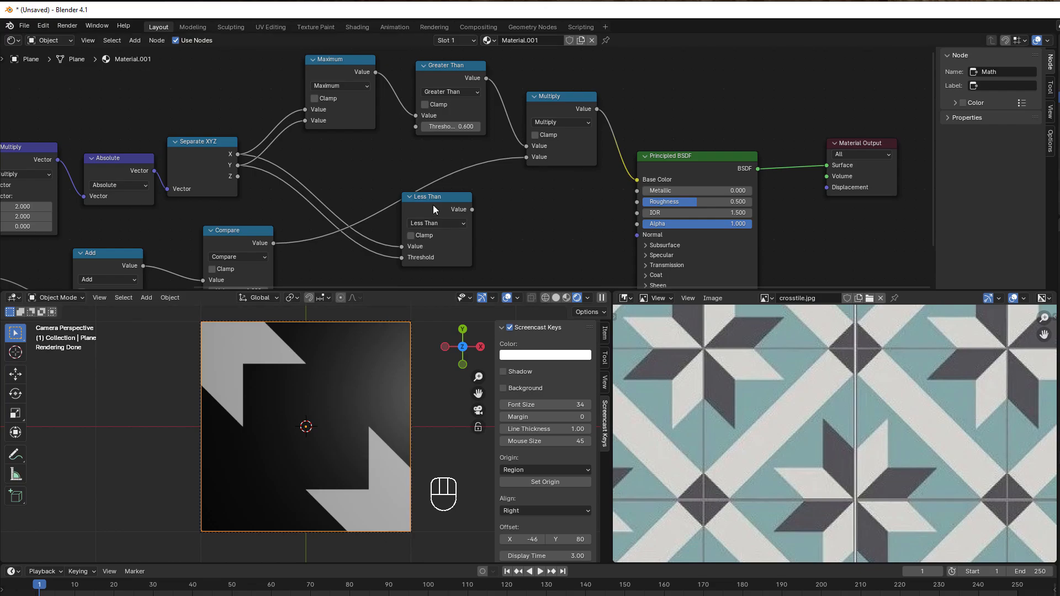
Step: Rearrange the Less Than and Multiply nodes and shift Principled BSDF and Material Output away to make room before Base Color
left_click_drag(435, 199, 456, 197)
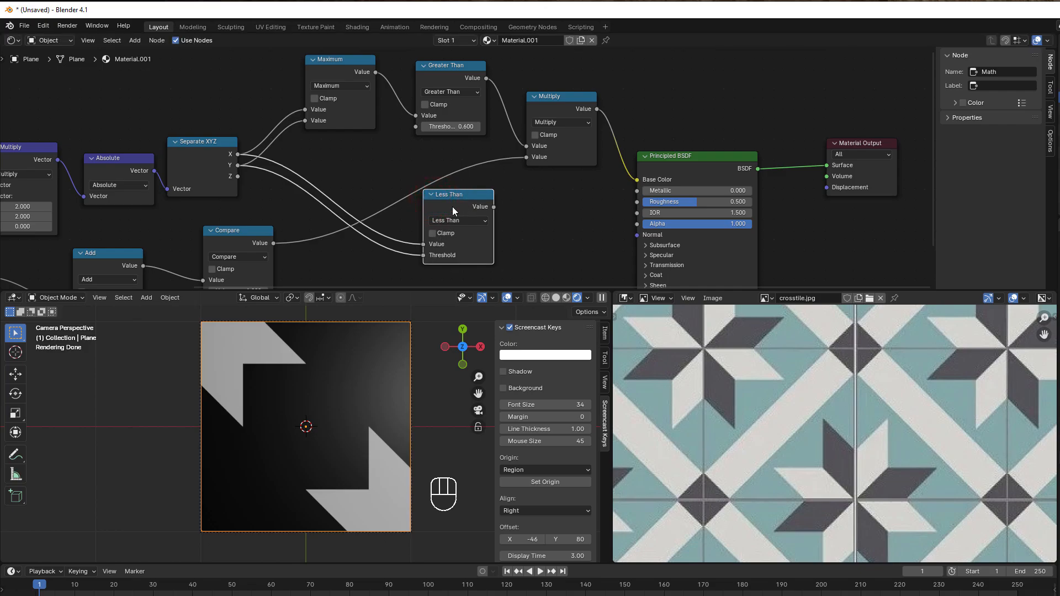
left_click_drag(543, 108, 533, 105)
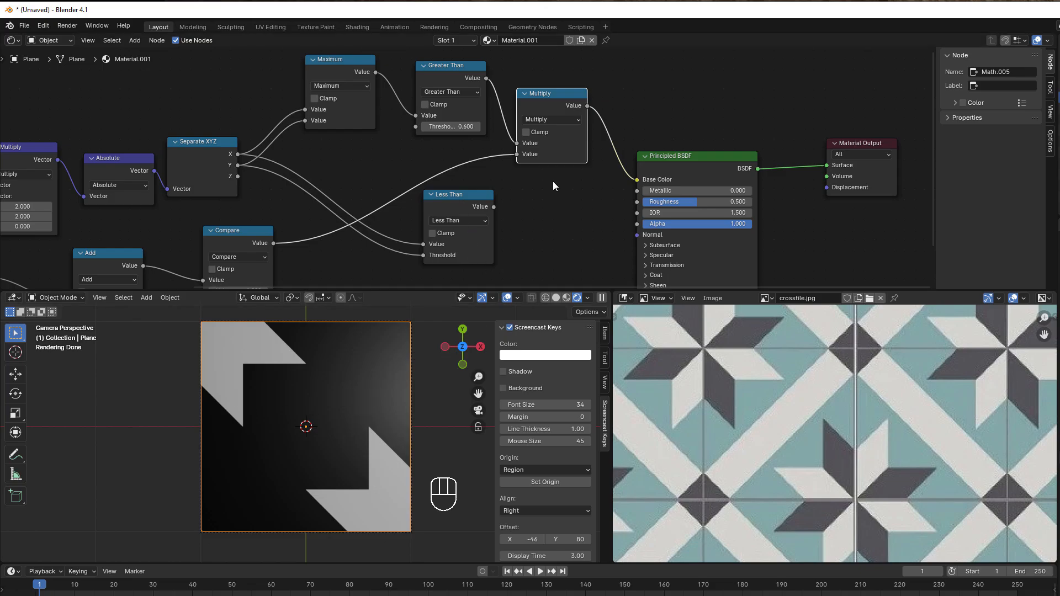
middle_click_drag(511, 208, 435, 204)
left_click_drag(405, 193, 470, 197)
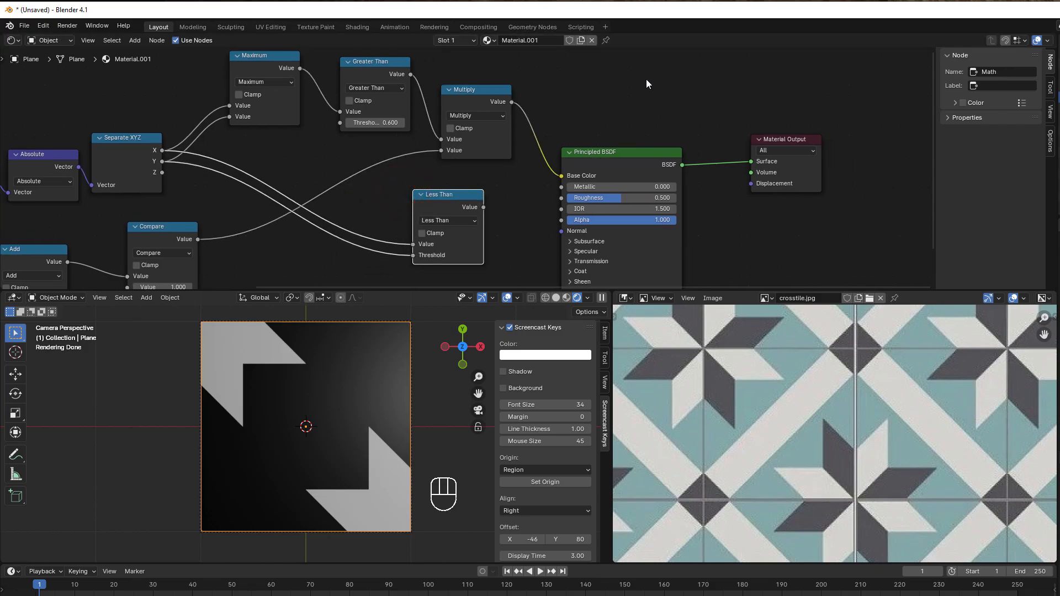
left_click_drag(640, 75, 789, 193)
left_click_drag(650, 164, 753, 168)
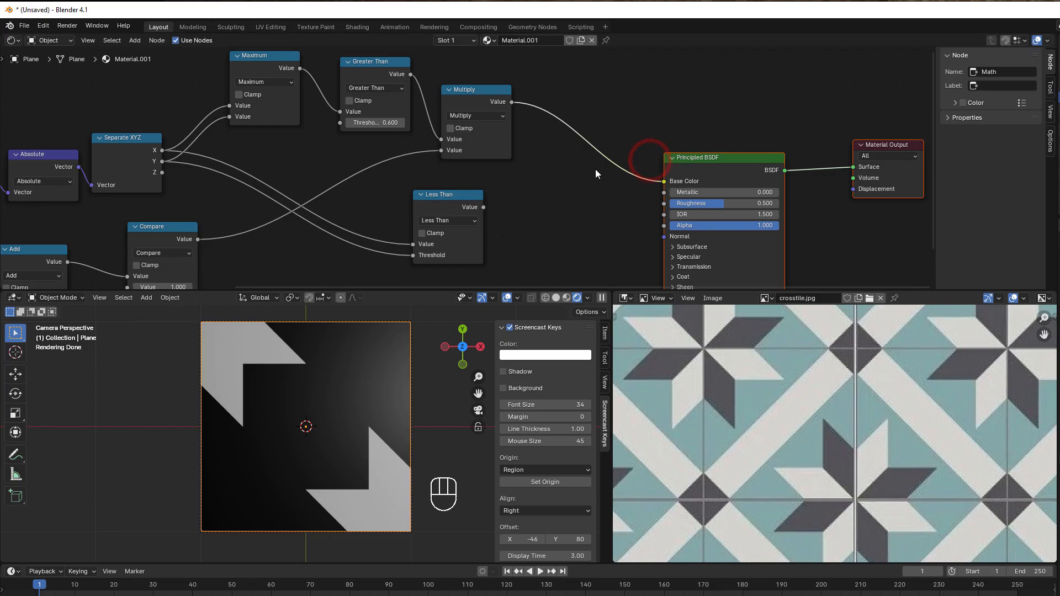
Step: Insert a duplicate of the Multiply node before Base Color and set it to Subtract with a value of 0.500
left_click(488, 95)
key("shift+d")
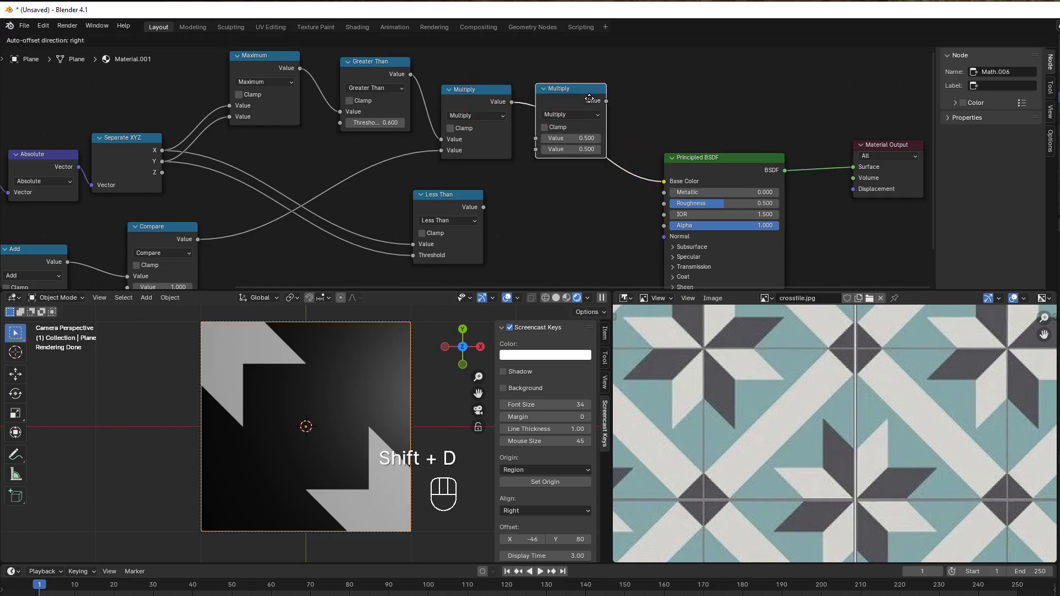
left_click(595, 101)
left_click(590, 119)
left_click(582, 156)
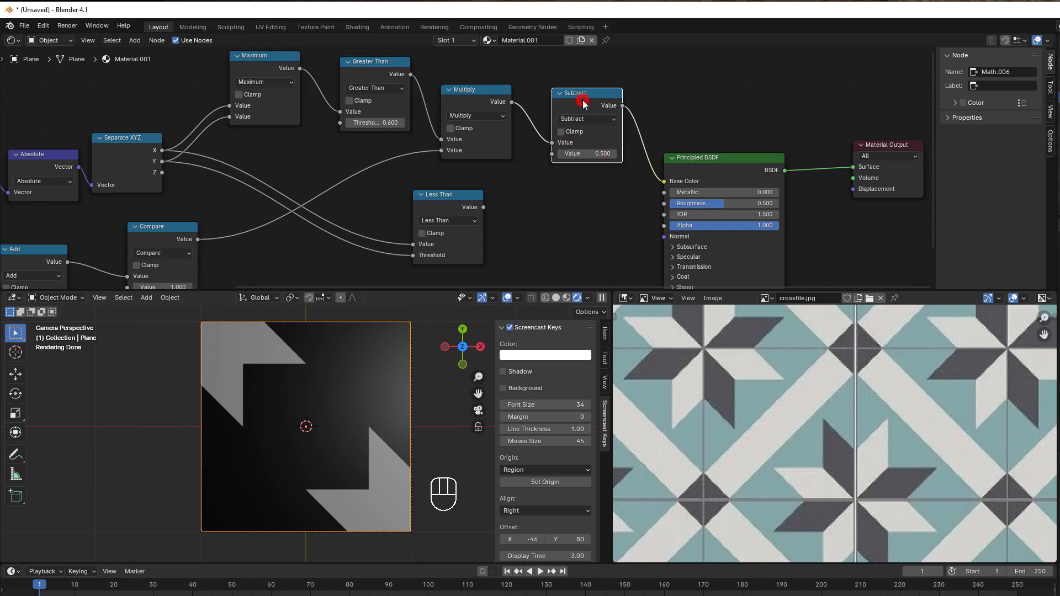
Step: Insert a duplicate of Subtract before Base Color, set it to Minimum, and feed the Less Than value into its second input
key("shift+d")
left_click(650, 110)
left_click(677, 140)
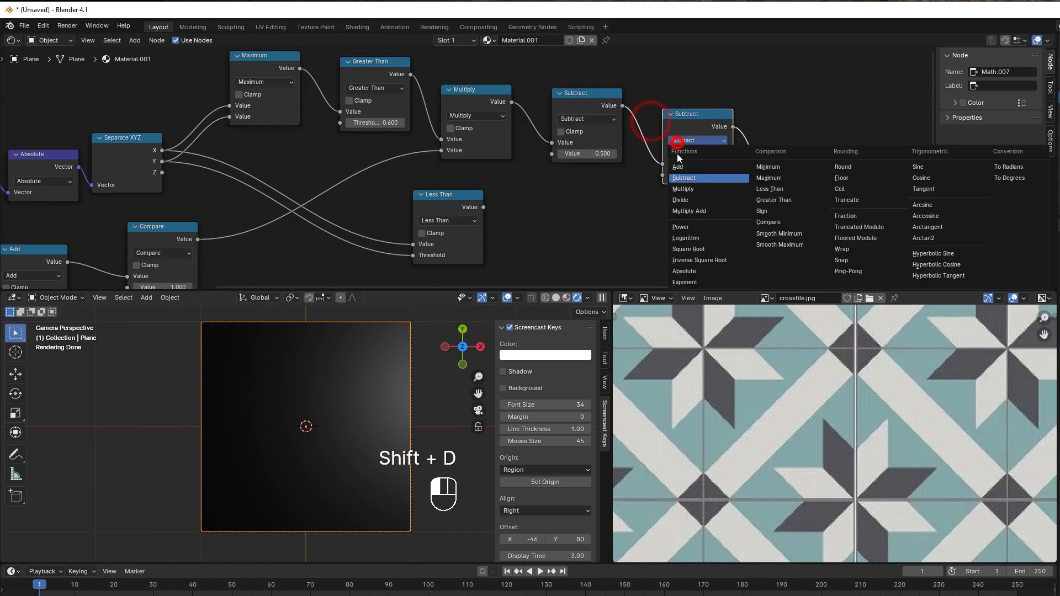
left_click(764, 167)
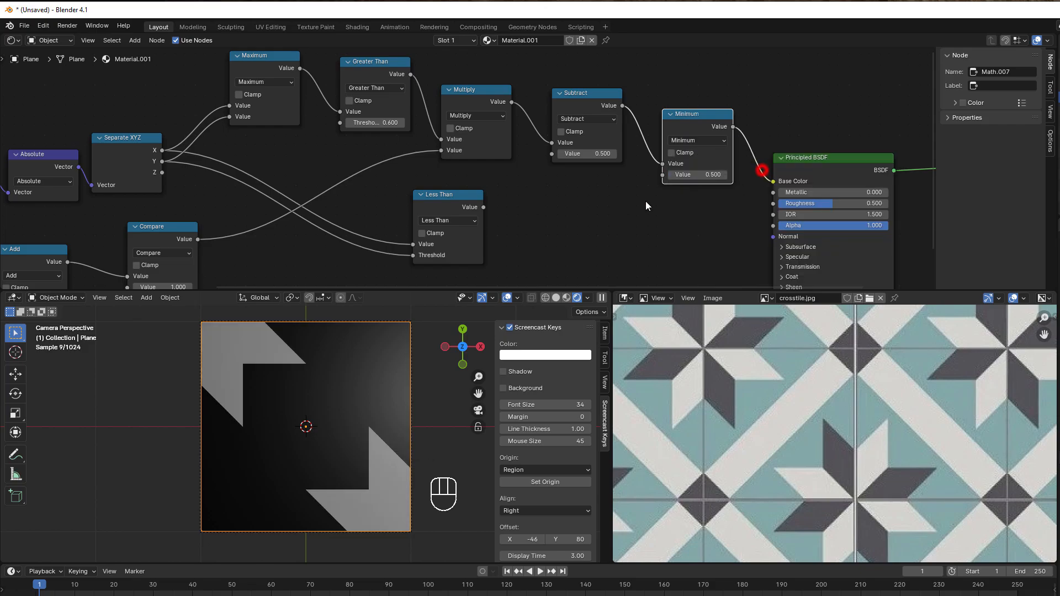
left_click_drag(483, 207, 676, 177)
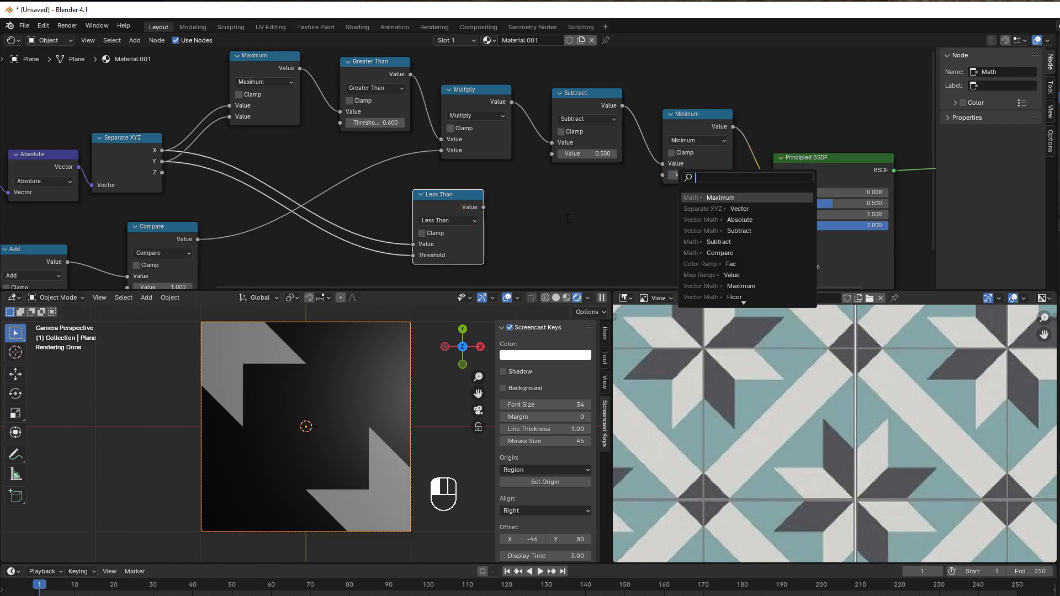
left_click_drag(483, 207, 653, 174)
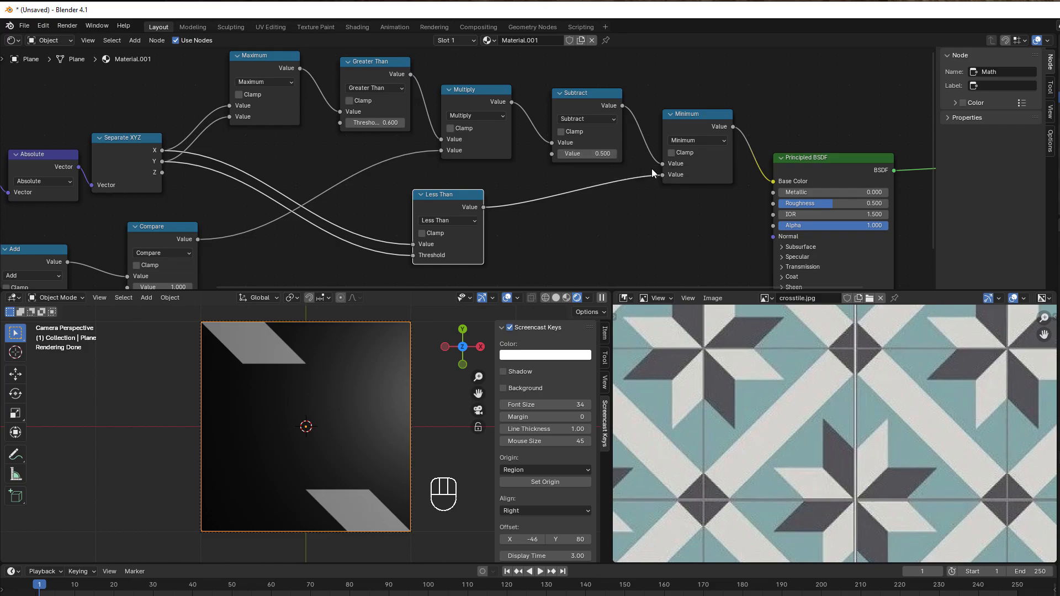
Step: Try the Maximum operation on the node before Base Color and set it back to Minimum
left_click_drag(662, 162, 663, 163)
left_click(695, 141)
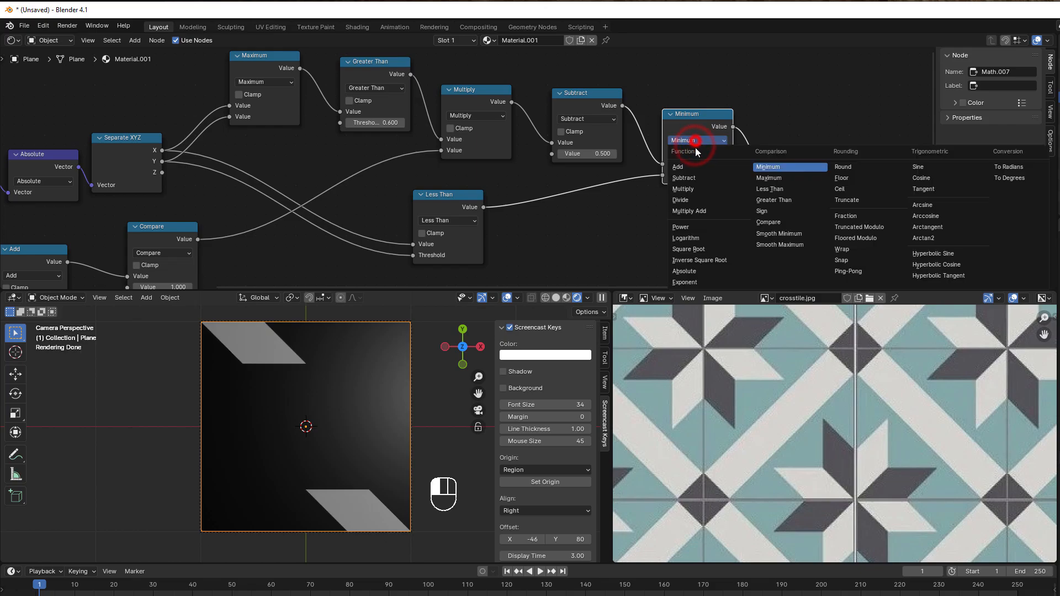
left_click(774, 177)
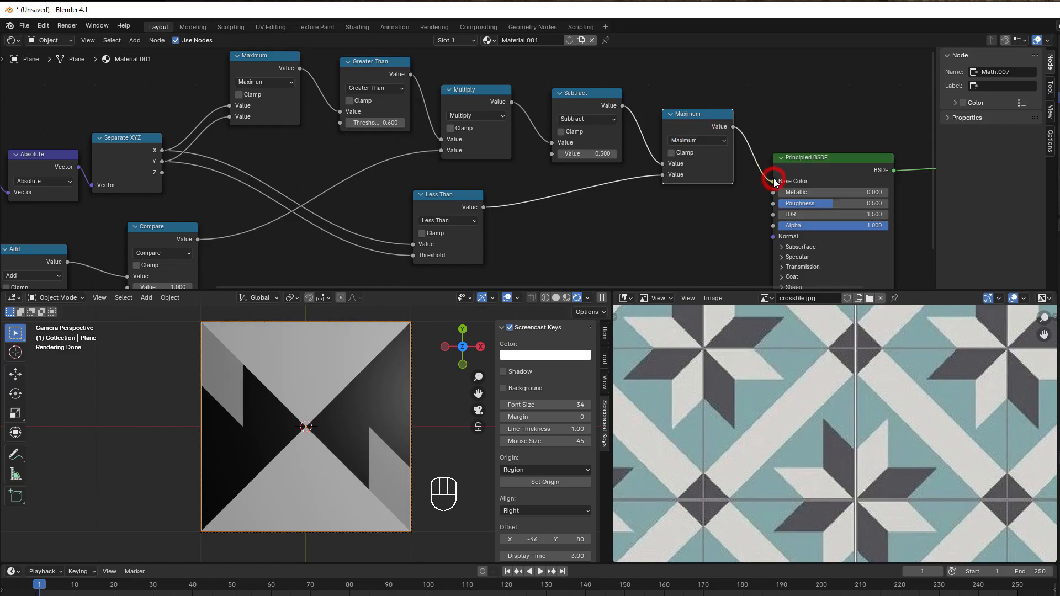
left_click(709, 139)
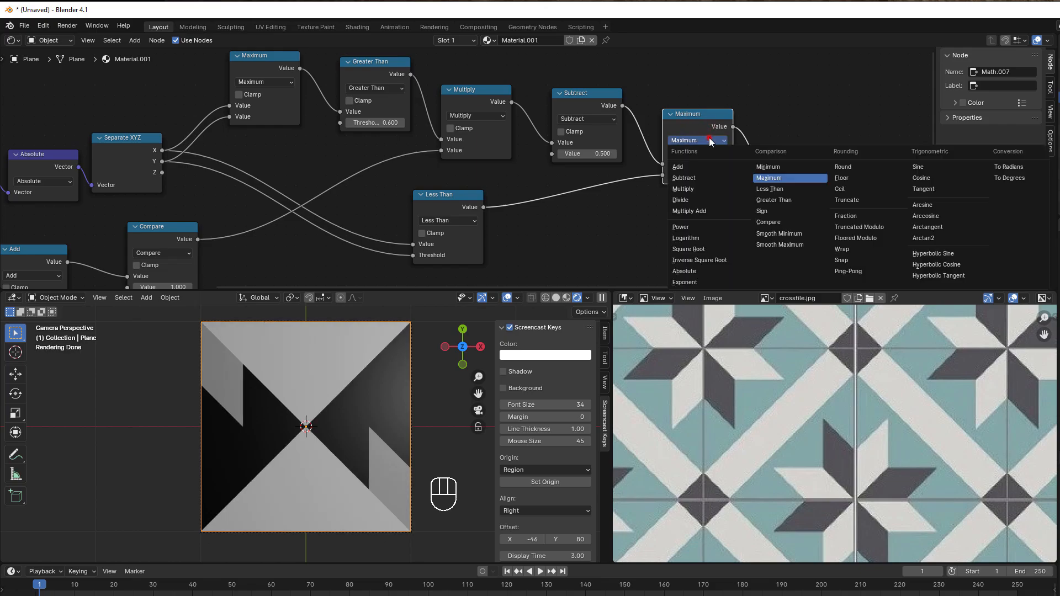
left_click(769, 170)
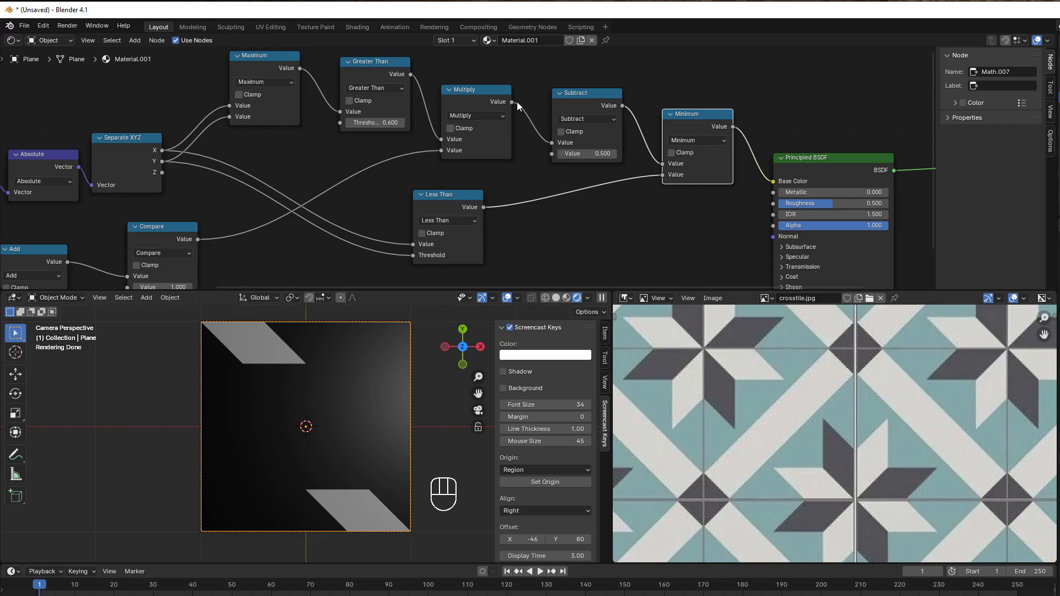
Step: Preview the Multiply mask through Base Color and reconnect the Minimum output
right_click_drag(516, 102, 764, 183, "alt")
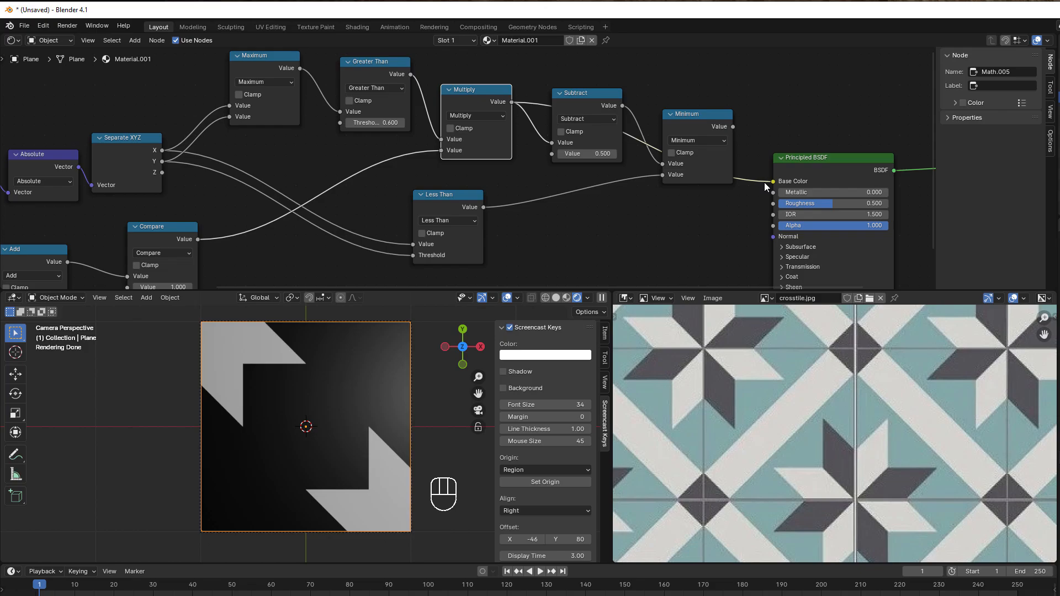
left_click_drag(764, 182, 722, 68)
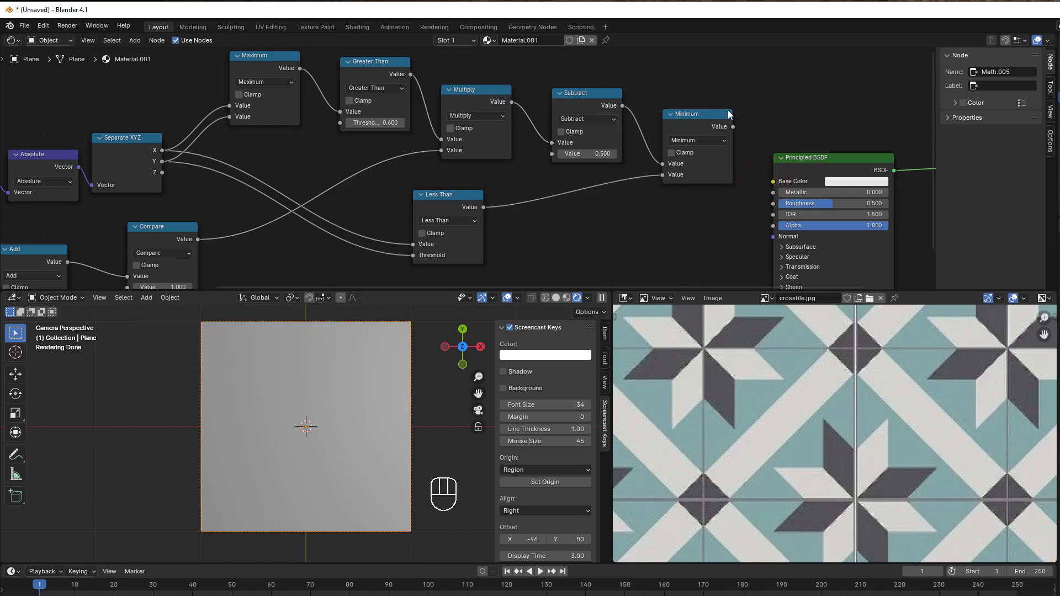
left_click_drag(732, 126, 773, 182)
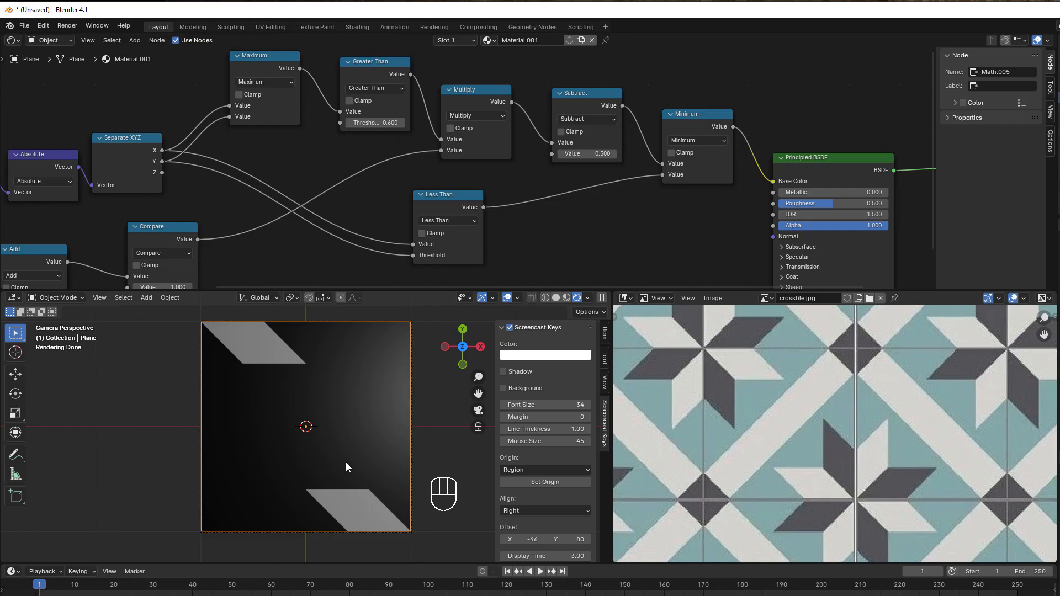
Step: Reposition the Less Than node and move Principled BSDF and Material Output farther from the Minimum node
left_click_drag(465, 193, 430, 195)
scroll(616, 216, "down", 1)
middle_click_drag(613, 218, 436, 219)
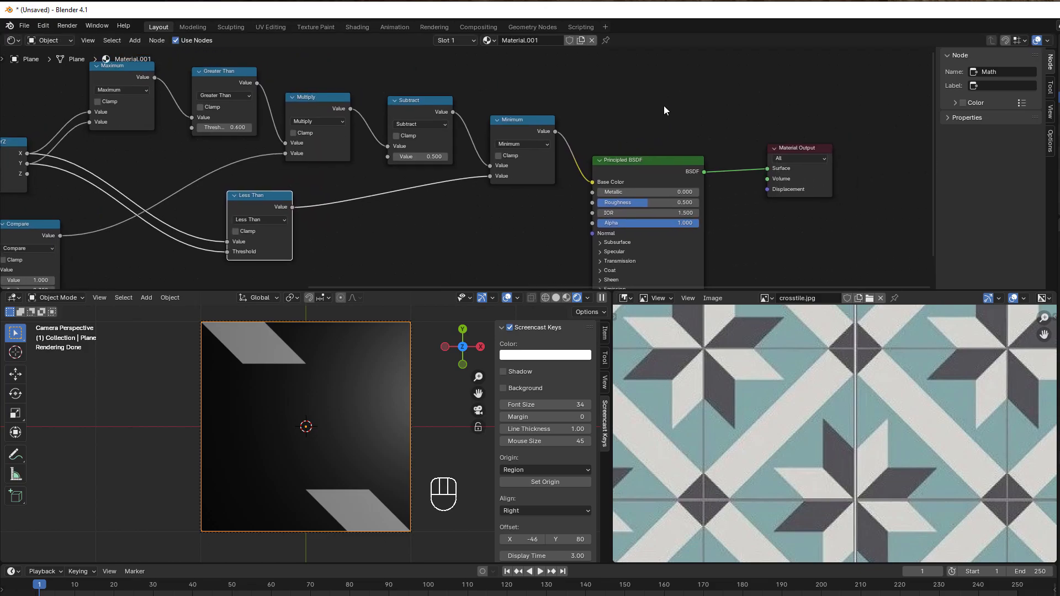
left_click_drag(667, 93, 825, 200)
left_click_drag(672, 162, 782, 121)
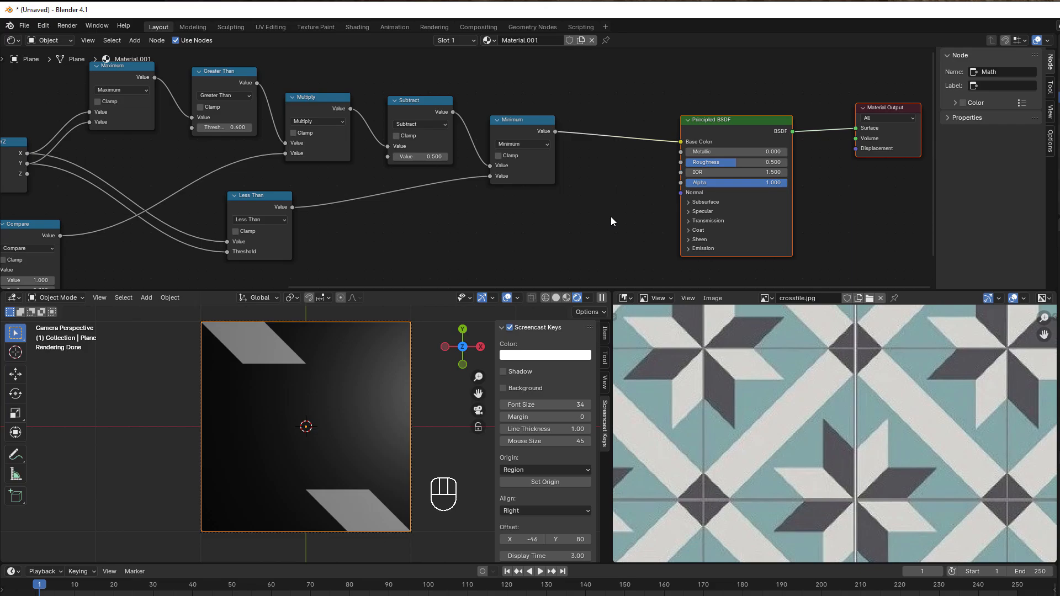
Step: Insert a duplicate of the Minimum node before Base Color and set it to Add with a value of 0.500
left_click(512, 131)
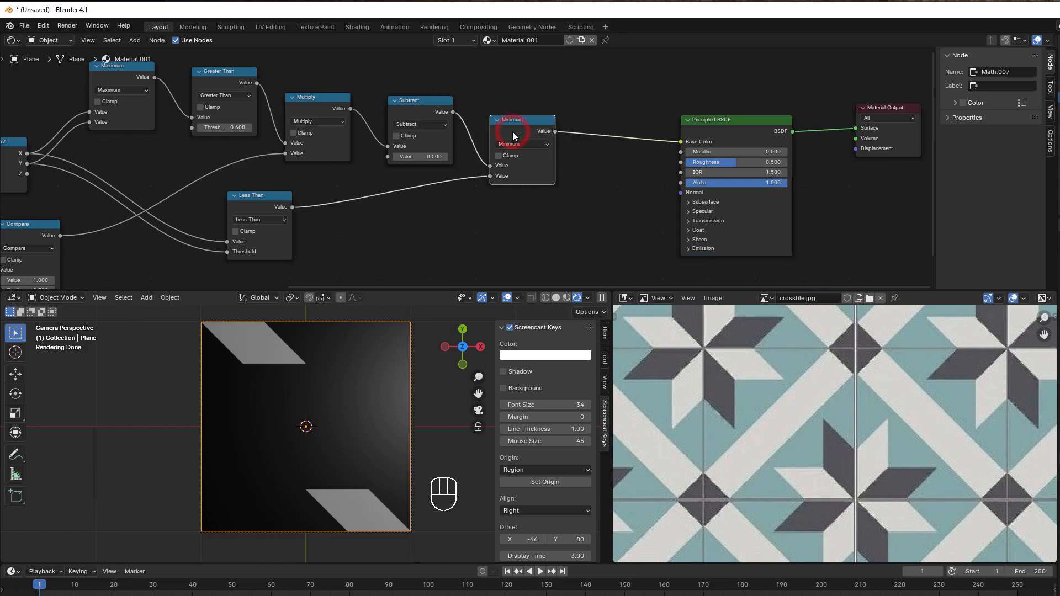
key("shift+d")
left_click(615, 122)
left_click(618, 133)
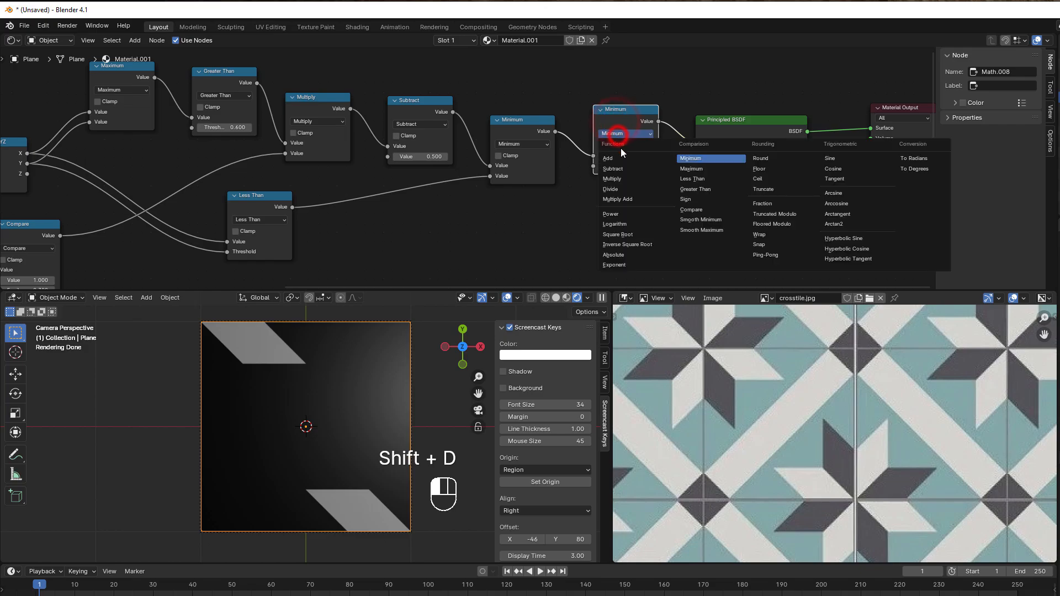
left_click(621, 154)
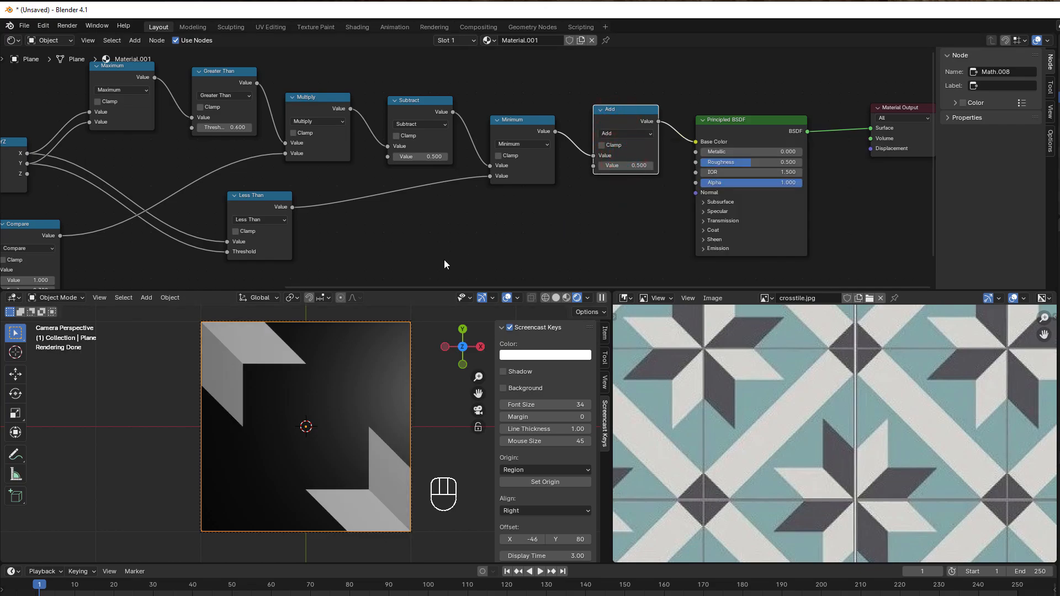
Step: Tidy the node layout by repositioning the Less Than, Minimum and new Add nodes
scroll(517, 212, "up", 2)
middle_click_drag(516, 212, 607, 197)
scroll(606, 198, "down", 3)
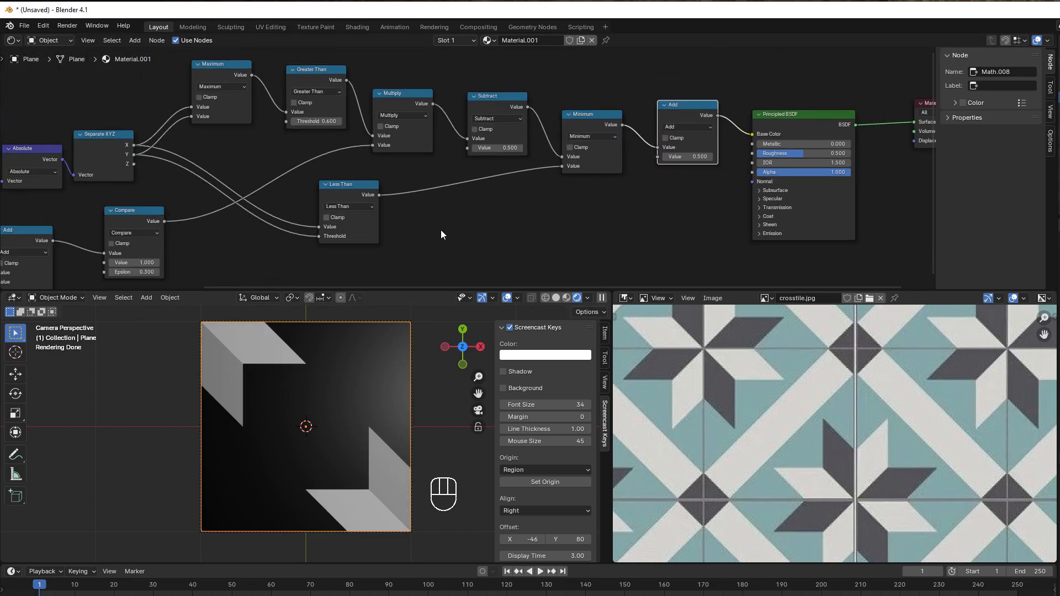
scroll(440, 235, "up", 1)
left_click_drag(323, 189, 382, 177)
scroll(435, 206, "down", 2)
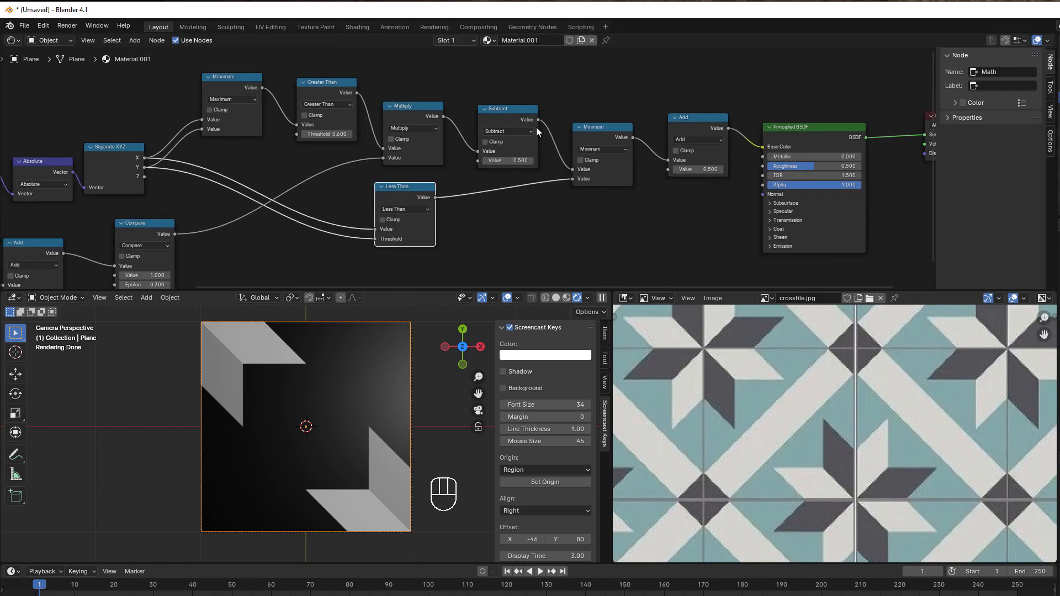
scroll(607, 171, "up", 1)
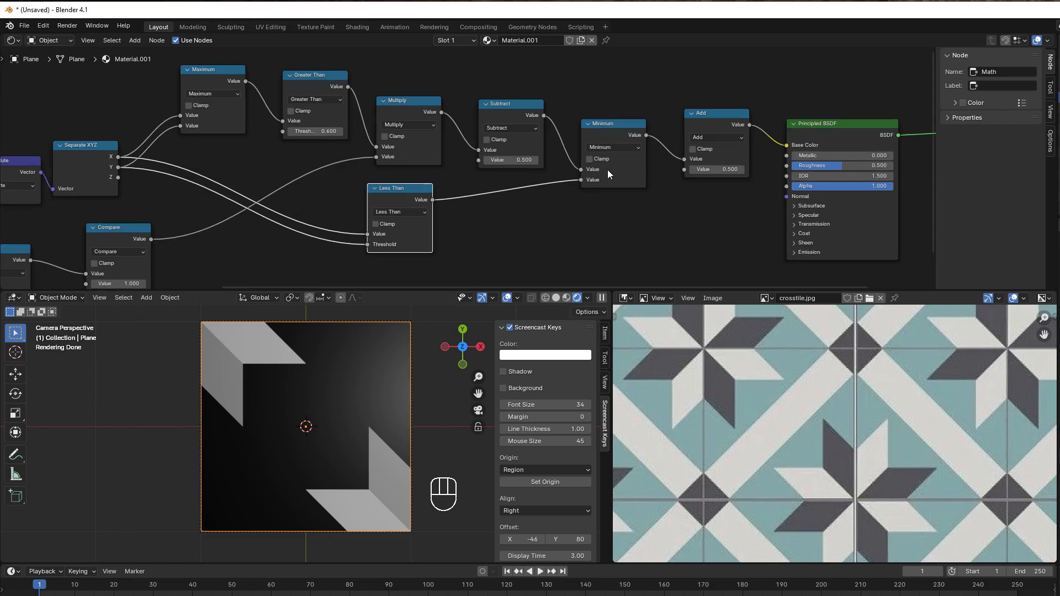
scroll(608, 170, "up", 2)
left_click(541, 117)
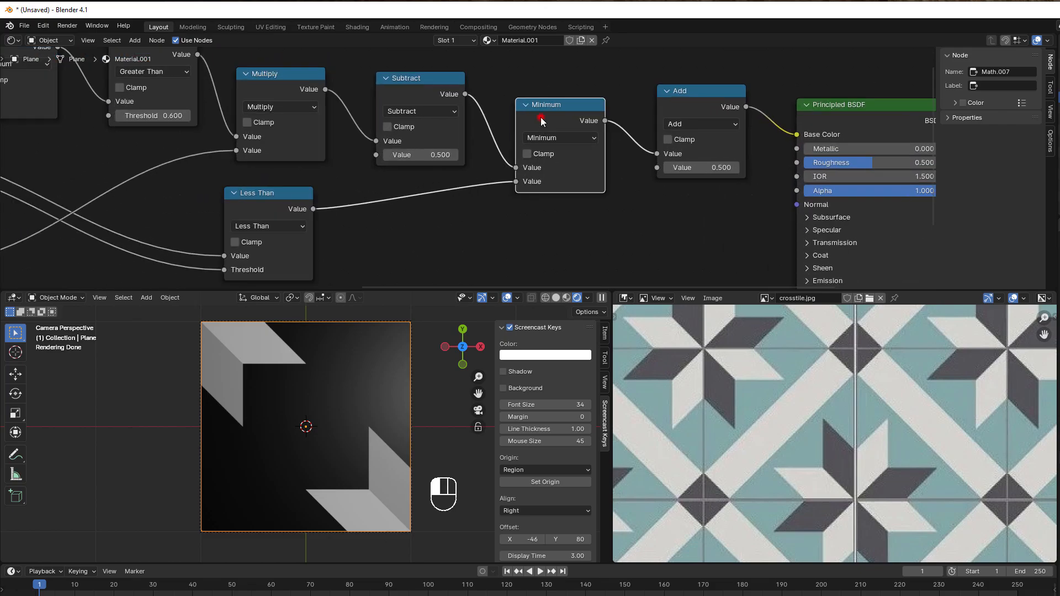
left_click_drag(541, 117, 537, 127)
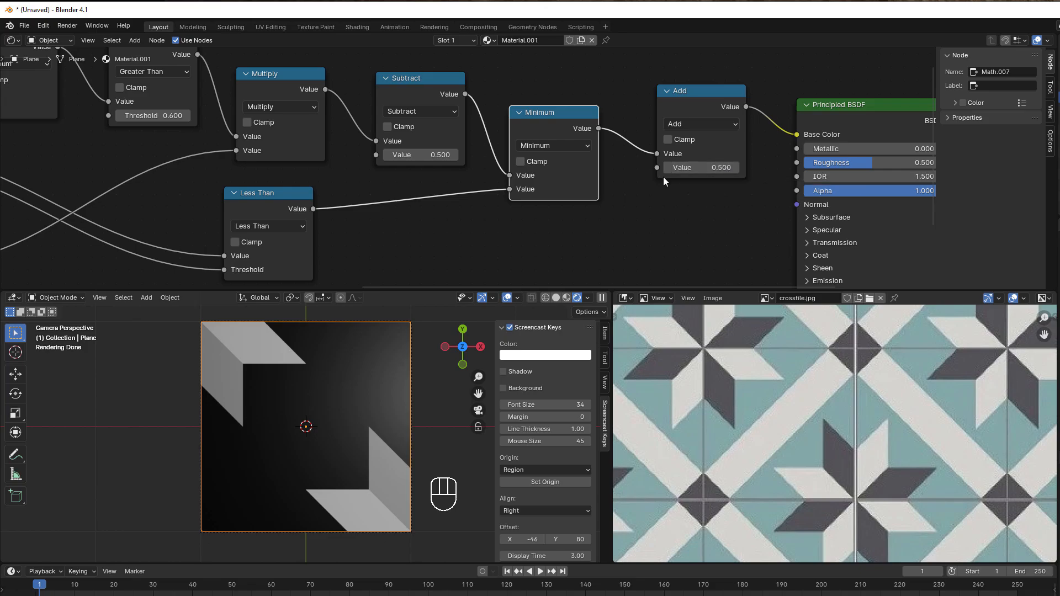
left_click_drag(686, 96, 668, 93)
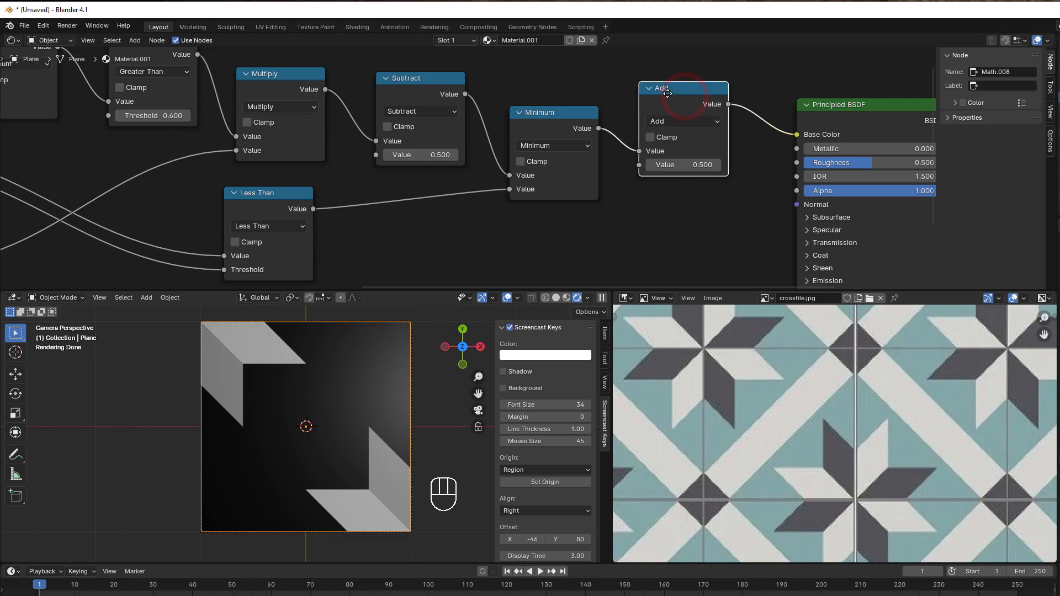
scroll(523, 207, "down", 3)
middle_click_drag(423, 239, 429, 235)
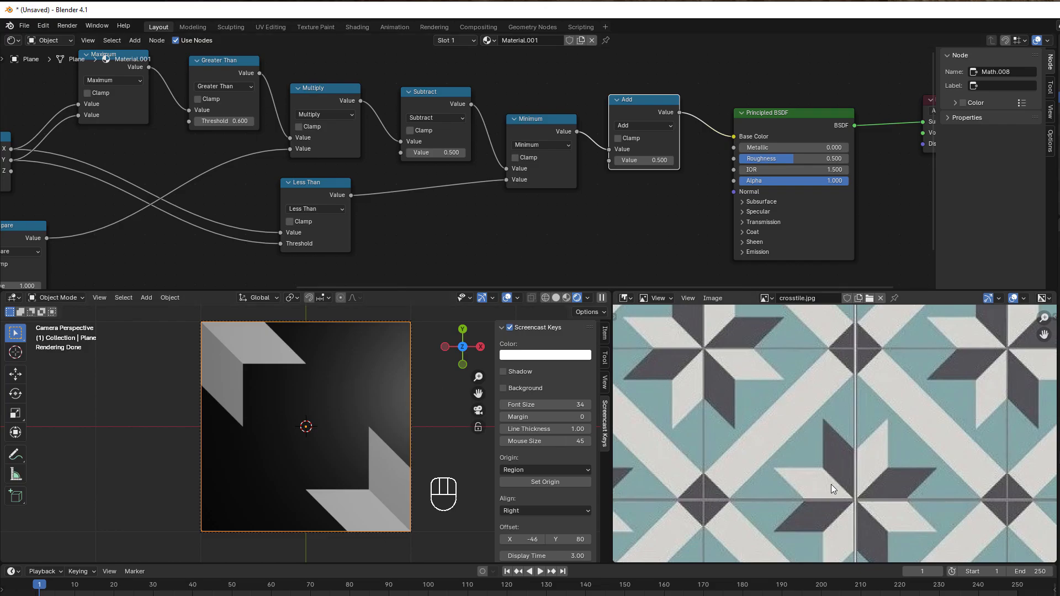
scroll(499, 214, "down", 2)
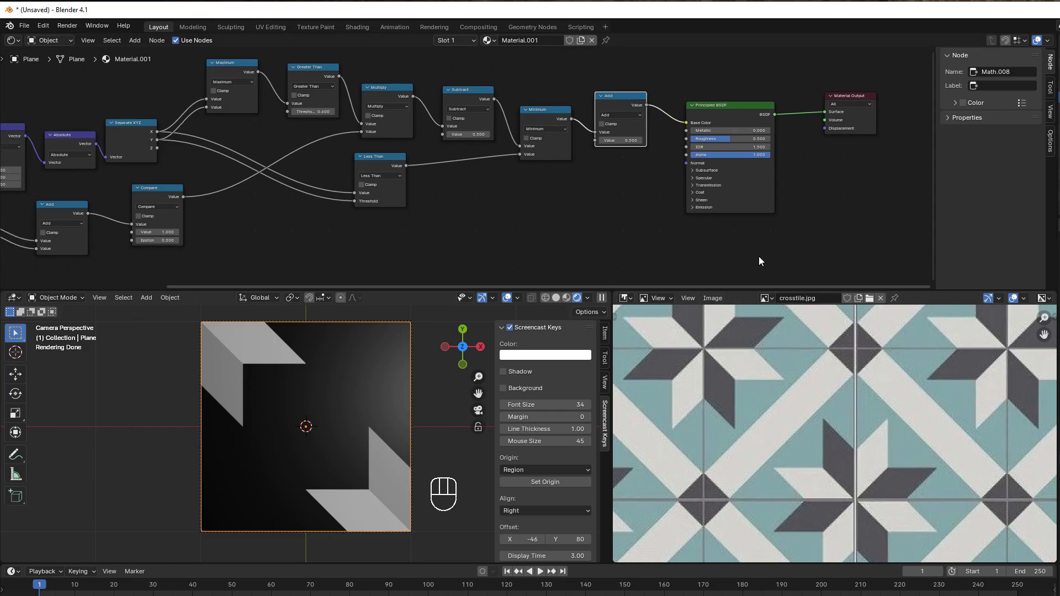
Step: Reposition the lower Separate XYZ node slightly lower, beneath the vector Subtract node
scroll(516, 221, "down", 1)
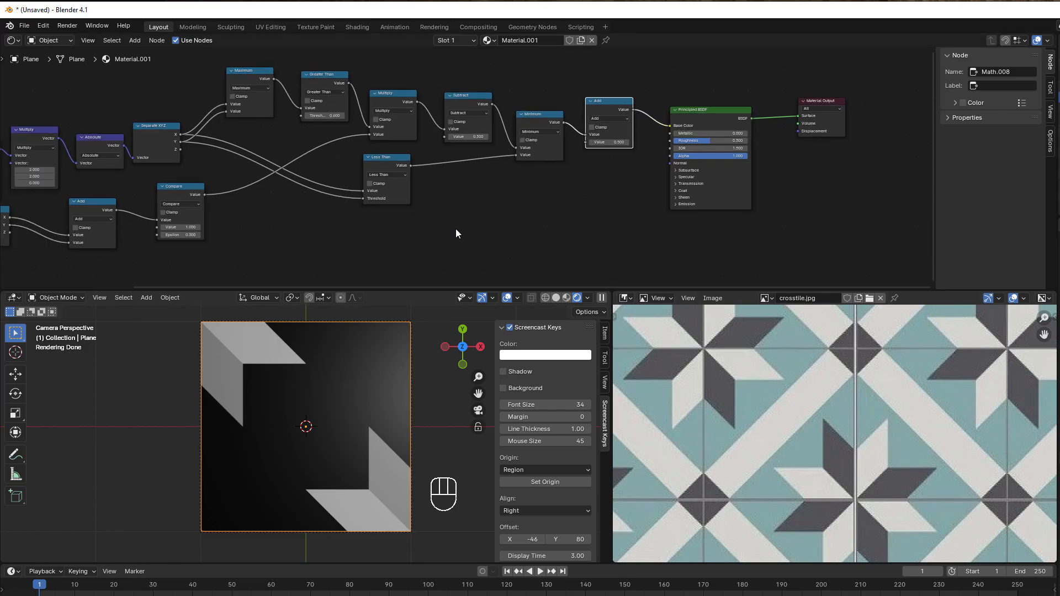
scroll(456, 230, "down", 1)
middle_click_drag(456, 229, 573, 202)
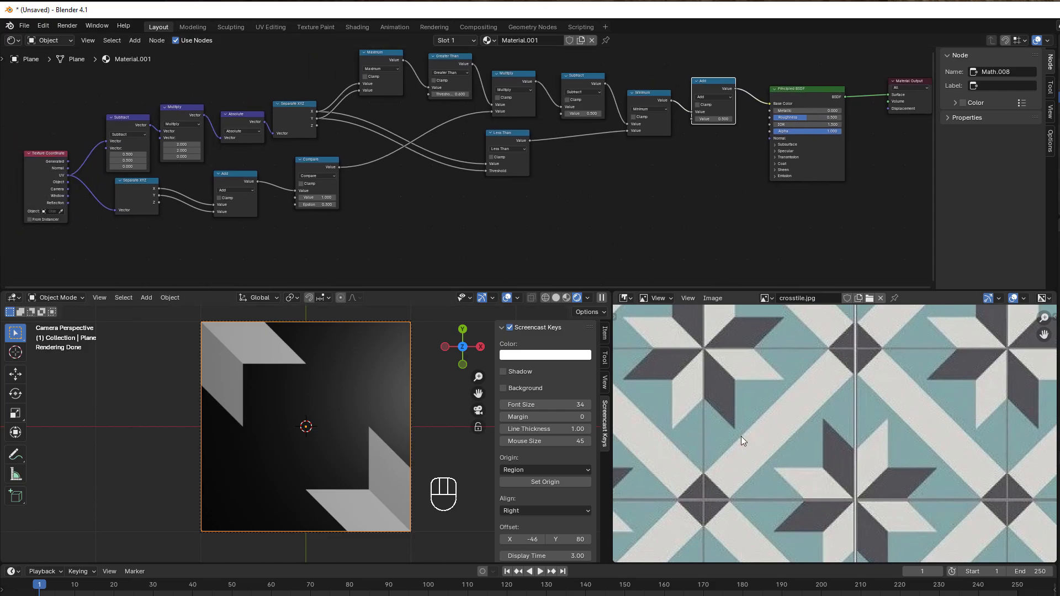
middle_click_drag(338, 207, 499, 211)
scroll(498, 212, "up", 5)
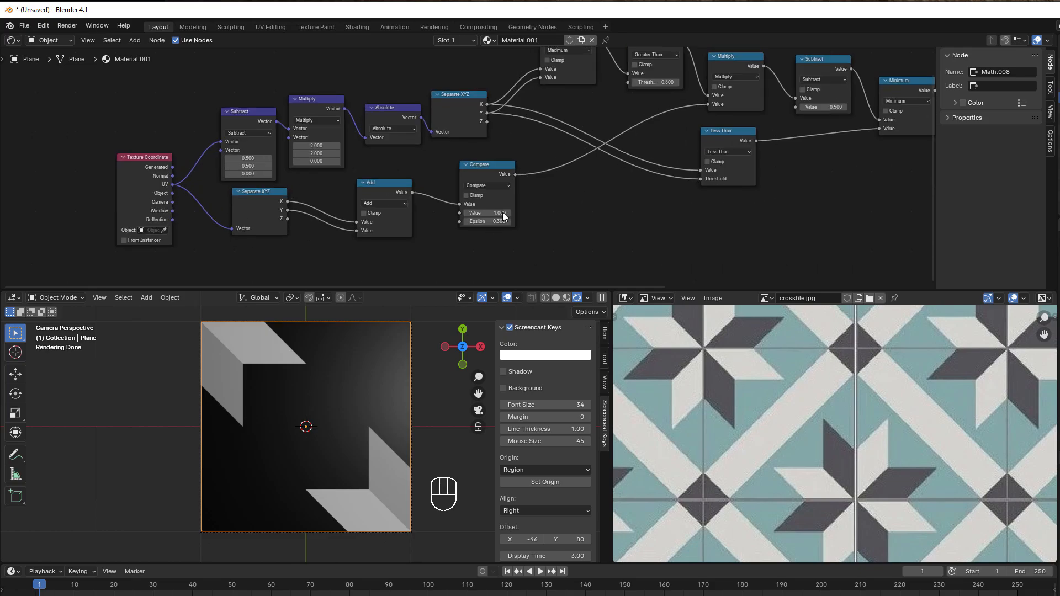
middle_click_drag(375, 166, 462, 150)
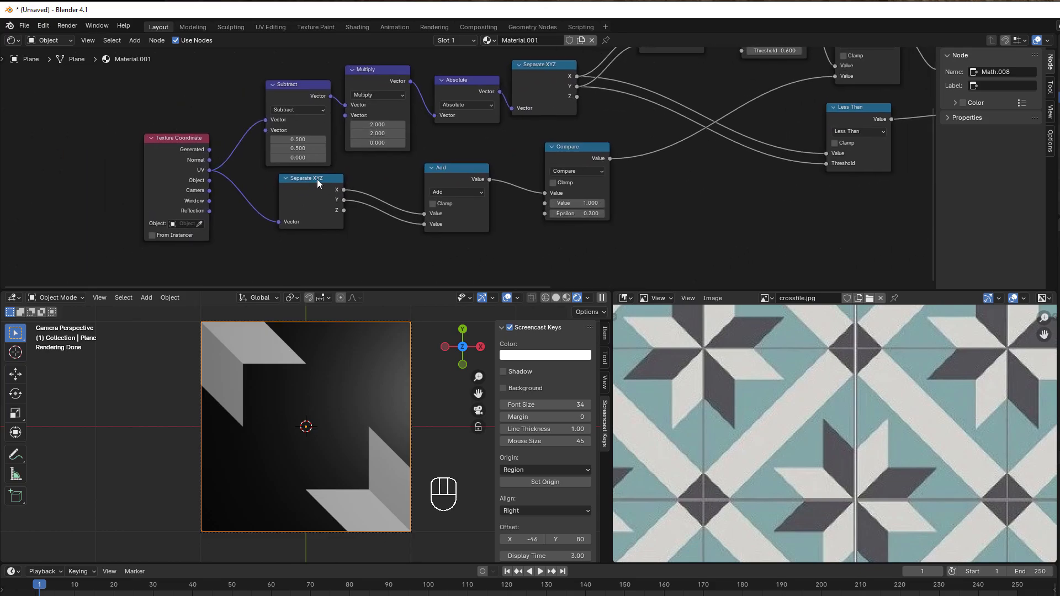
left_click_drag(307, 188, 298, 205)
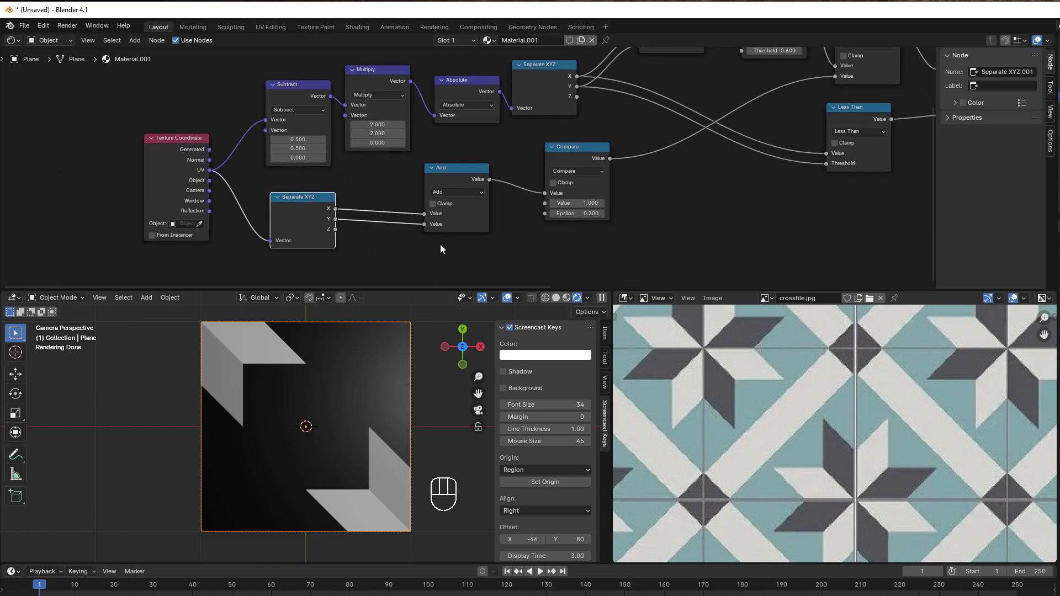
Step: Duplicate the Compare node below the lower Add node and feed Separate XYZ's X and Y into its two Value inputs
middle_click_drag(441, 248, 412, 196)
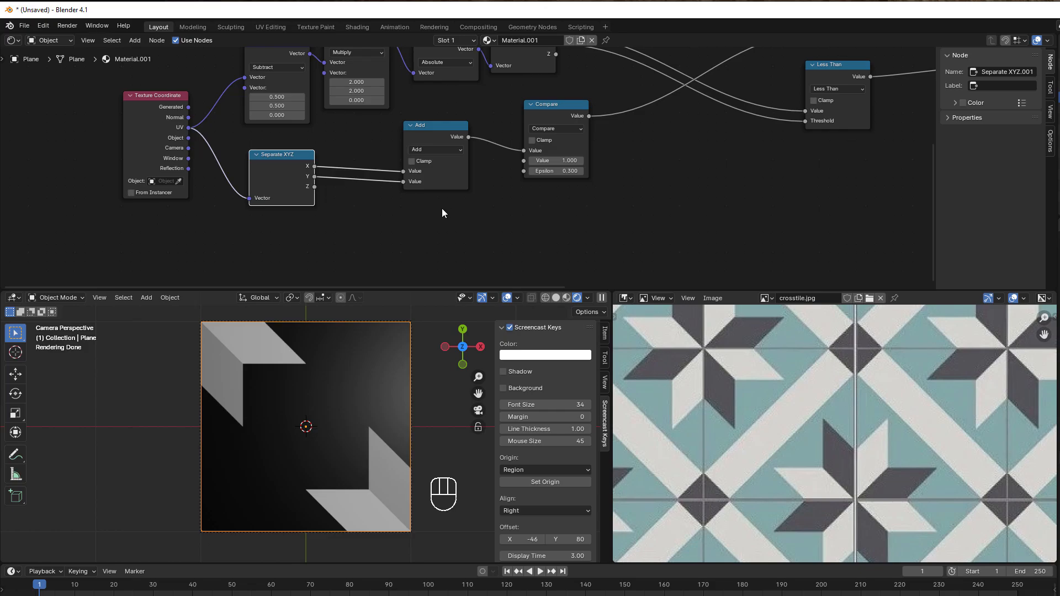
left_click(561, 111)
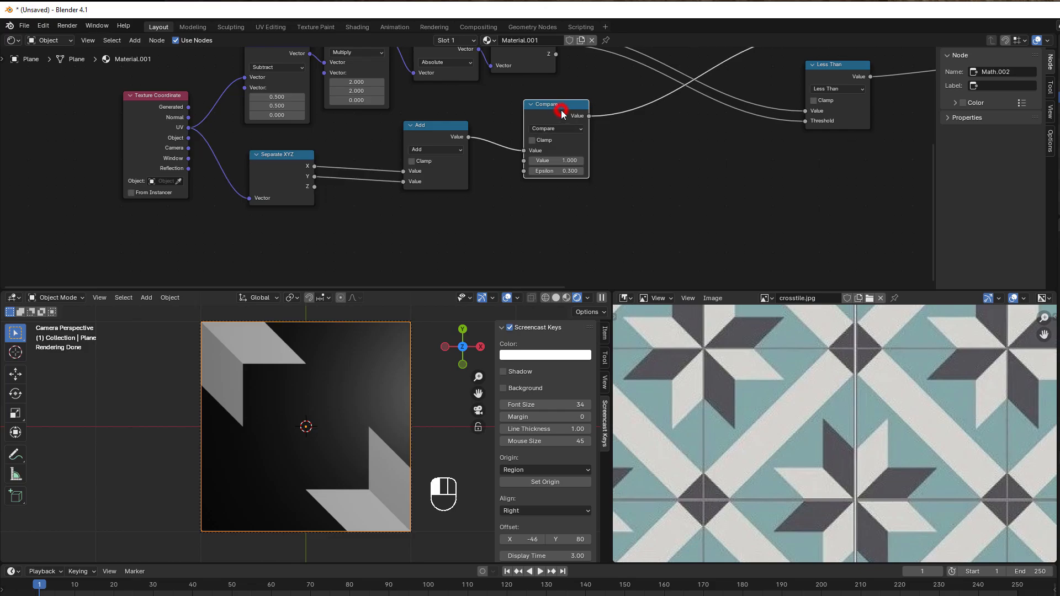
key("shift+d")
left_click(387, 219)
middle_click_drag(386, 219, 404, 184)
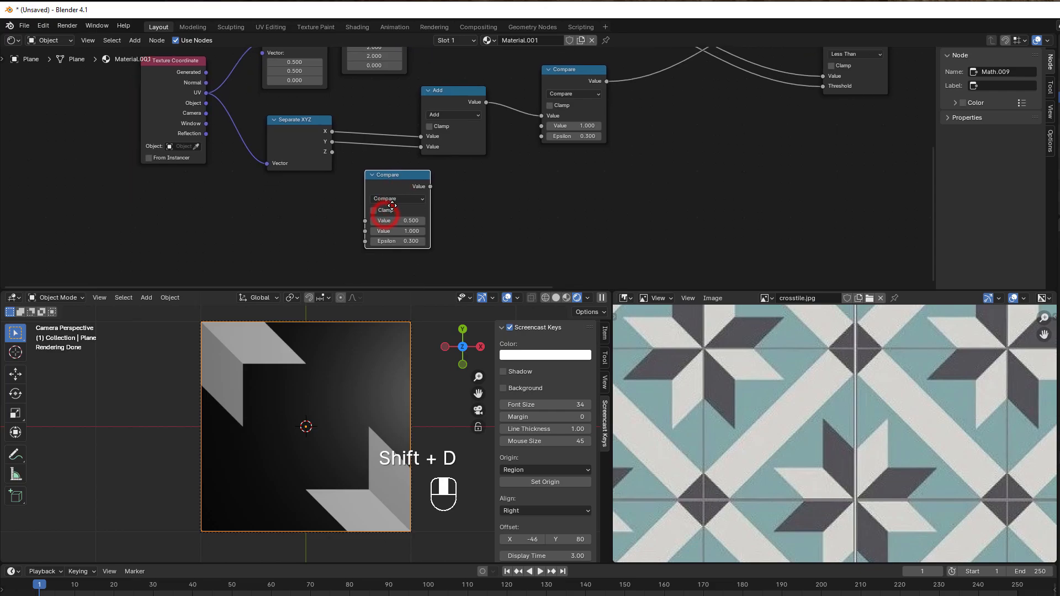
left_click_drag(331, 152, 364, 231)
Step: Connect the duplicated Compare node's output to the Principled BSDF Base Color to preview its diagonal band
scroll(524, 227, "down", 5)
middle_click_drag(544, 239, 443, 257)
scroll(443, 257, "down", 2)
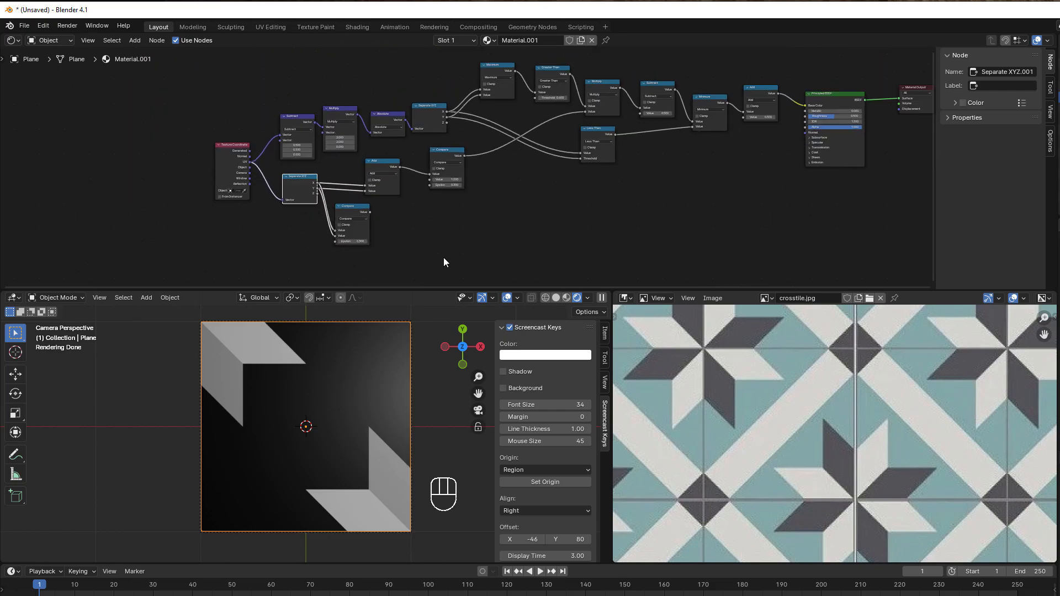
left_click_drag(369, 212, 716, 123)
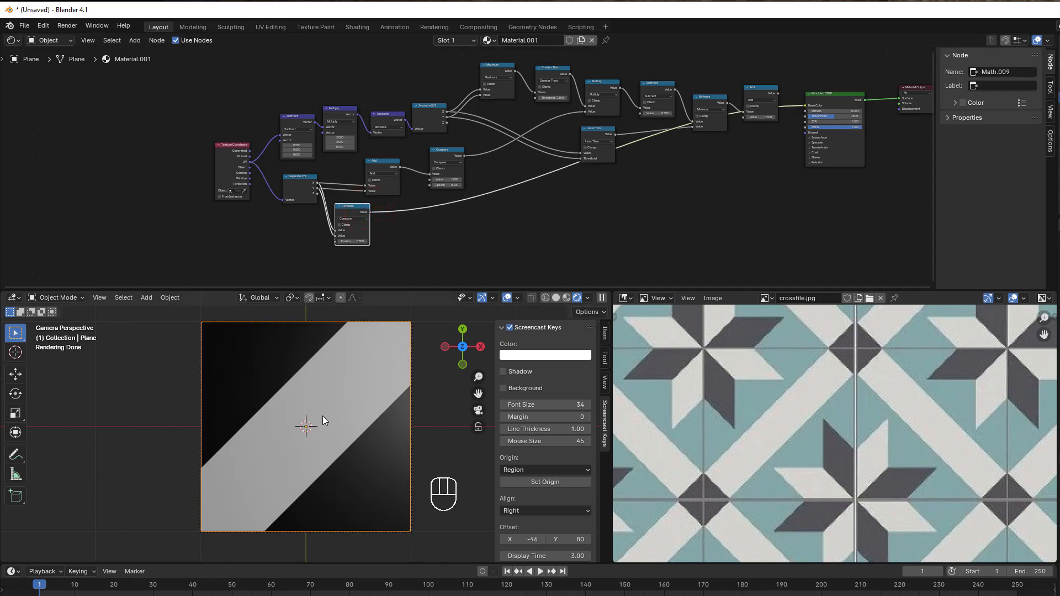
Step: Set the duplicated Compare node's Epsilon to 0.150
scroll(442, 227, "up", 3)
middle_click_drag(416, 244, 521, 152)
scroll(521, 157, "up", 2)
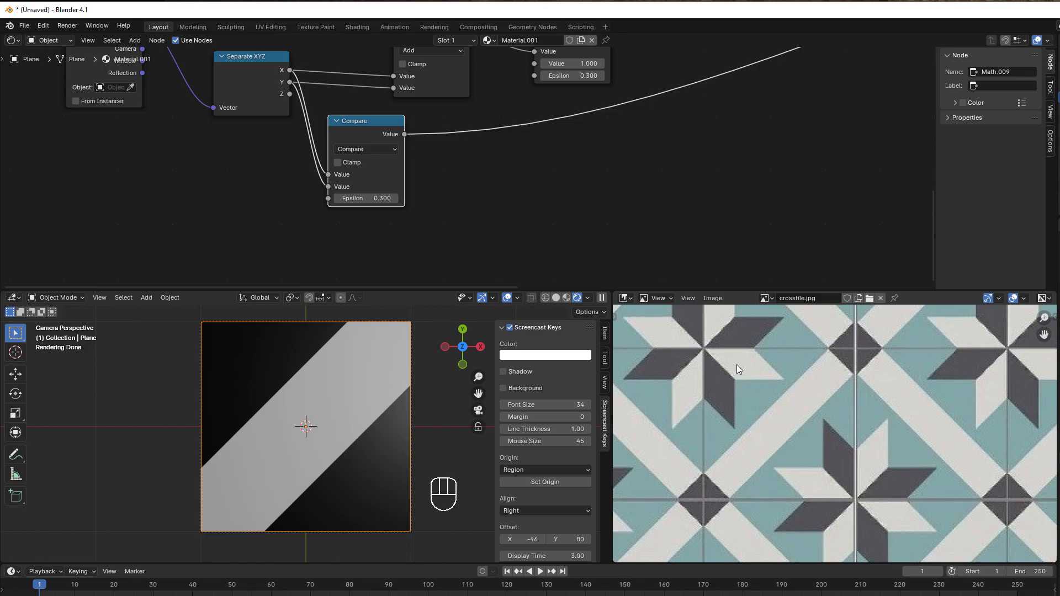
left_click(355, 199)
type("0")
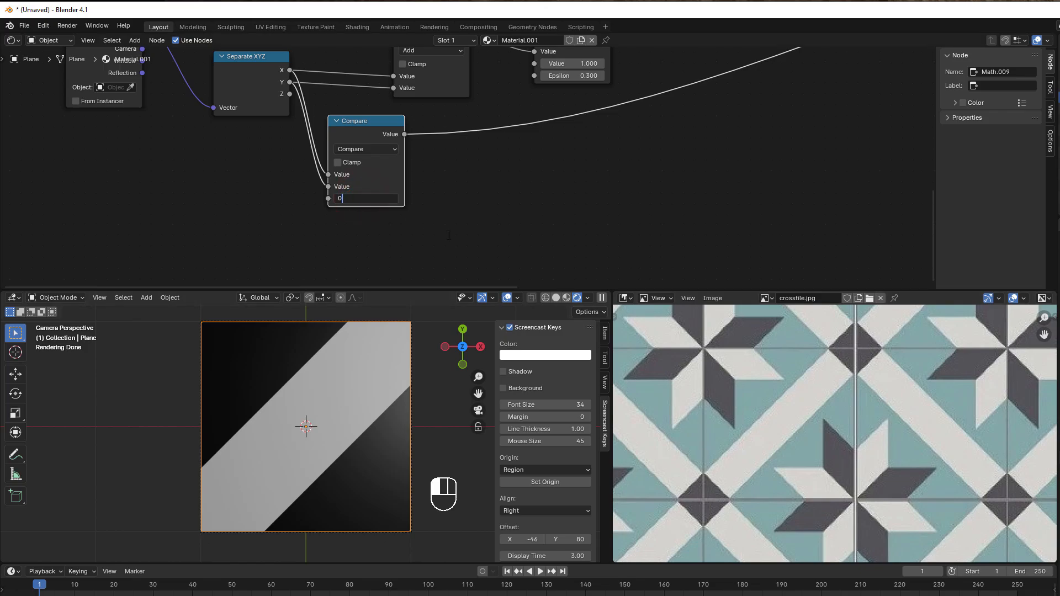
type(".150")
key("Return")
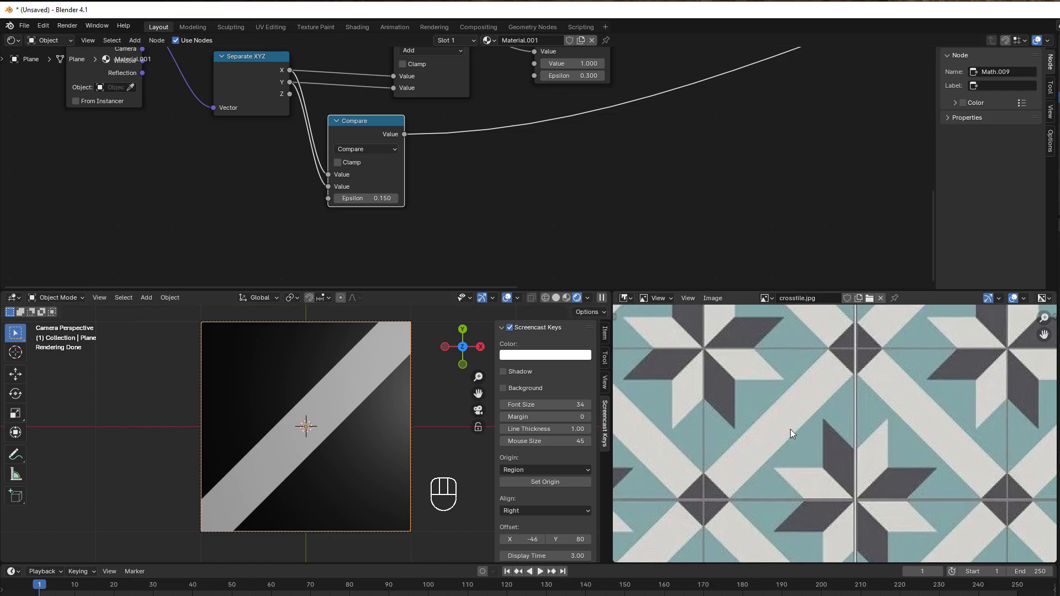
Step: Move the Principled BSDF and Material Output nodes farther from the final Add node to make room
scroll(764, 226, "down", 6)
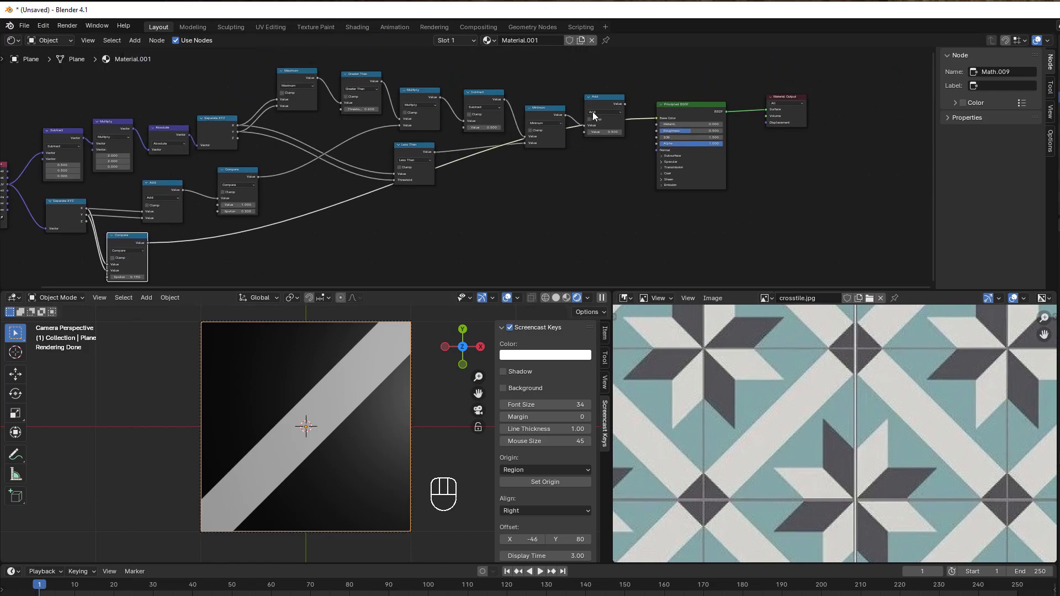
scroll(572, 160, "up", 2)
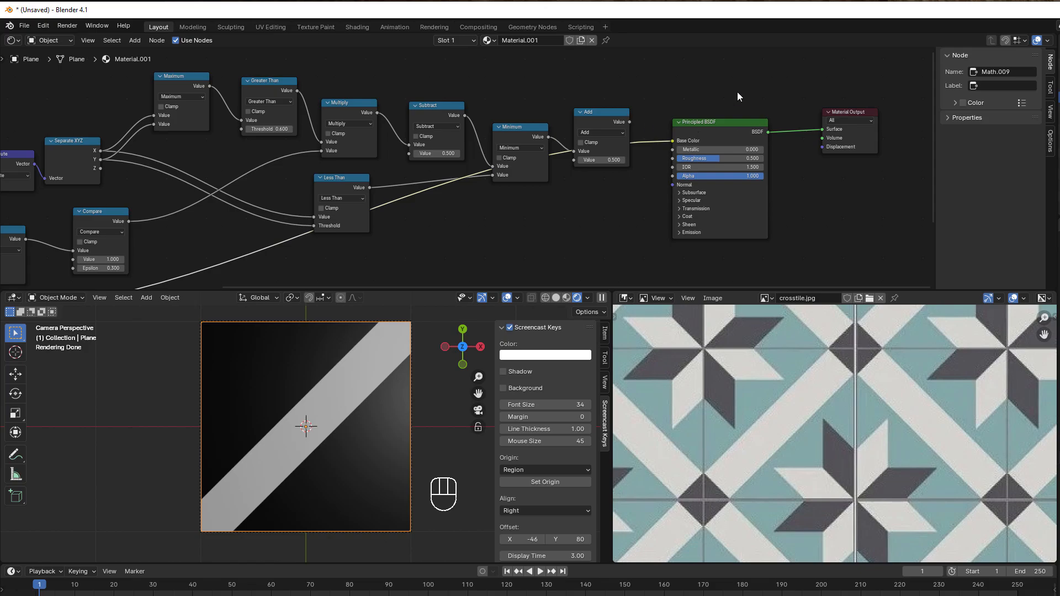
left_click_drag(729, 89, 829, 153)
left_click_drag(733, 123, 845, 162)
Step: Insert a duplicate of the final Add node before Base Color and connect the original Add's output to its first input
left_click(621, 119)
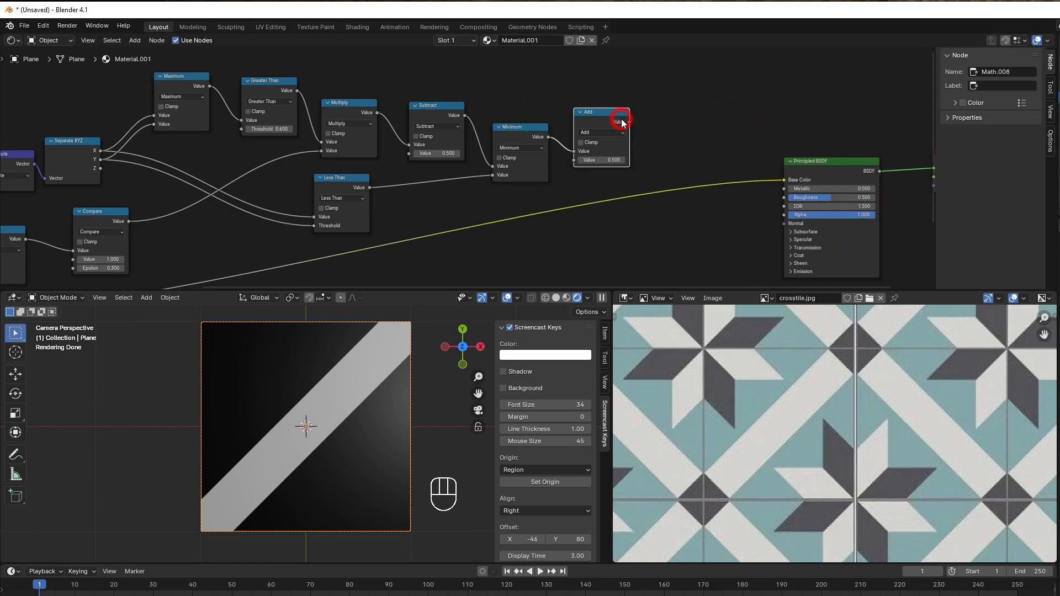
key("shift+d")
left_click(740, 142)
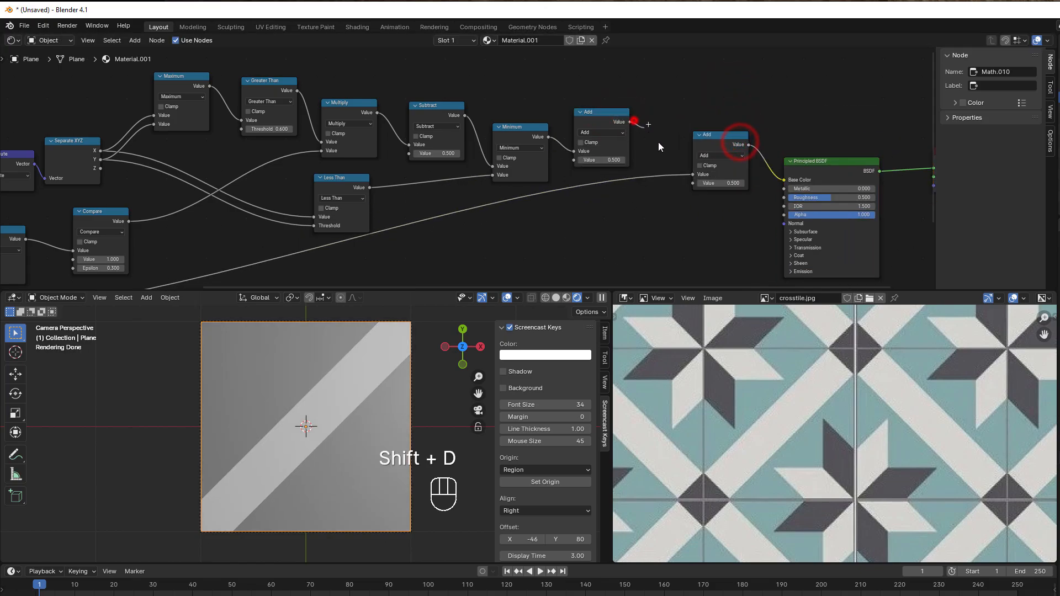
left_click_drag(658, 146, 693, 174)
Step: Connect the diagonal-band Compare output to the new Add's second input and place that Compare node beneath the other Compare
scroll(681, 201, "down", 3)
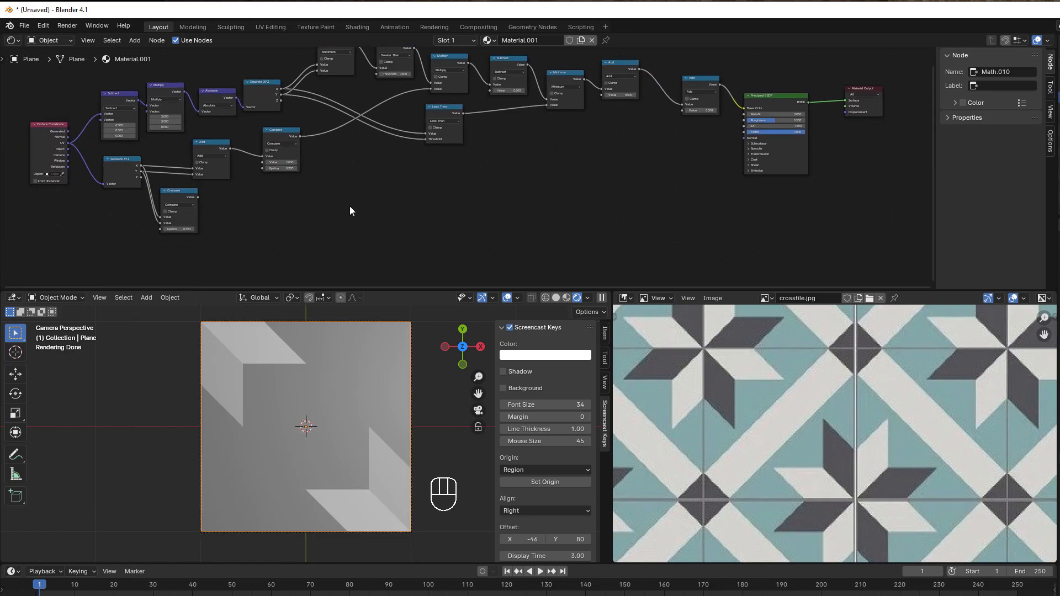
left_click_drag(197, 197, 678, 111)
left_click_drag(197, 201, 292, 200)
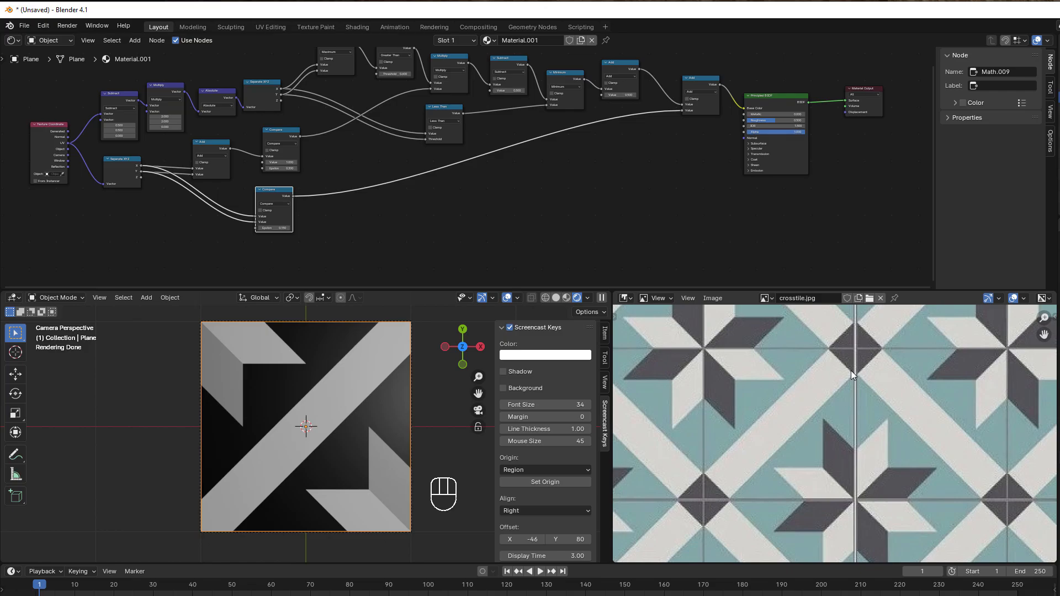
Step: Duplicate the lower Add and its 0.300-epsilon Compare node together and place the pair below the diagonal-band Compare node
scroll(336, 245, "up", 2)
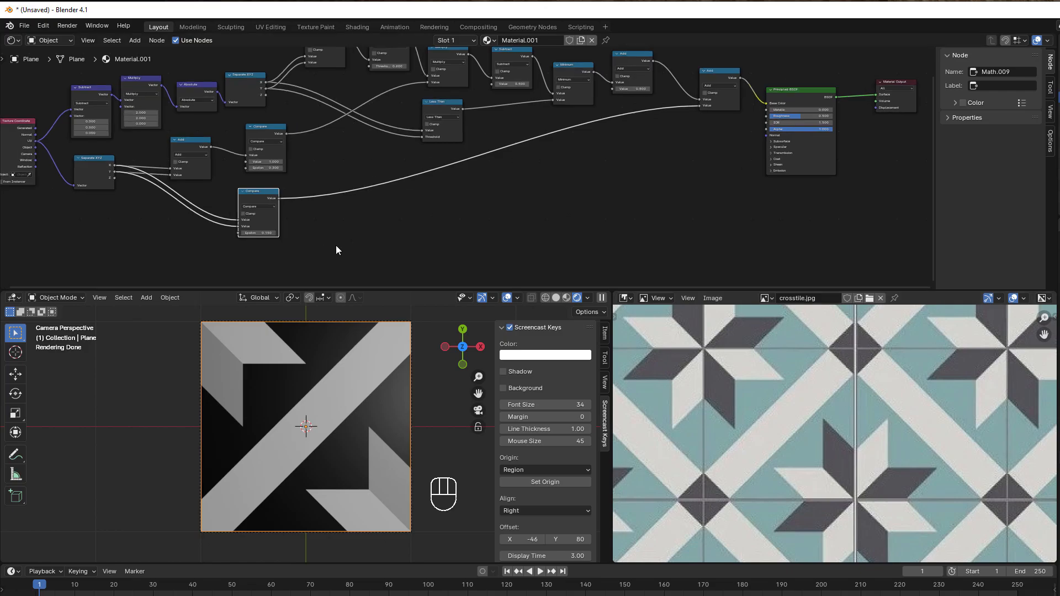
middle_click_drag(336, 245, 548, 243)
scroll(548, 243, "up", 2)
scroll(463, 170, "up", 4)
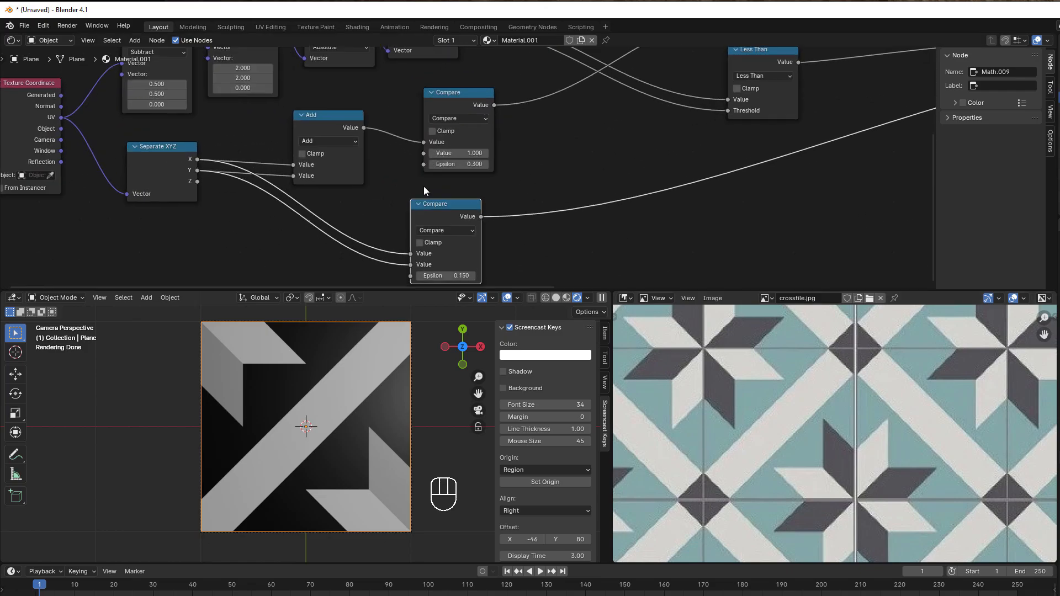
middle_click_drag(385, 208, 459, 215)
left_click_drag(386, 101, 607, 190)
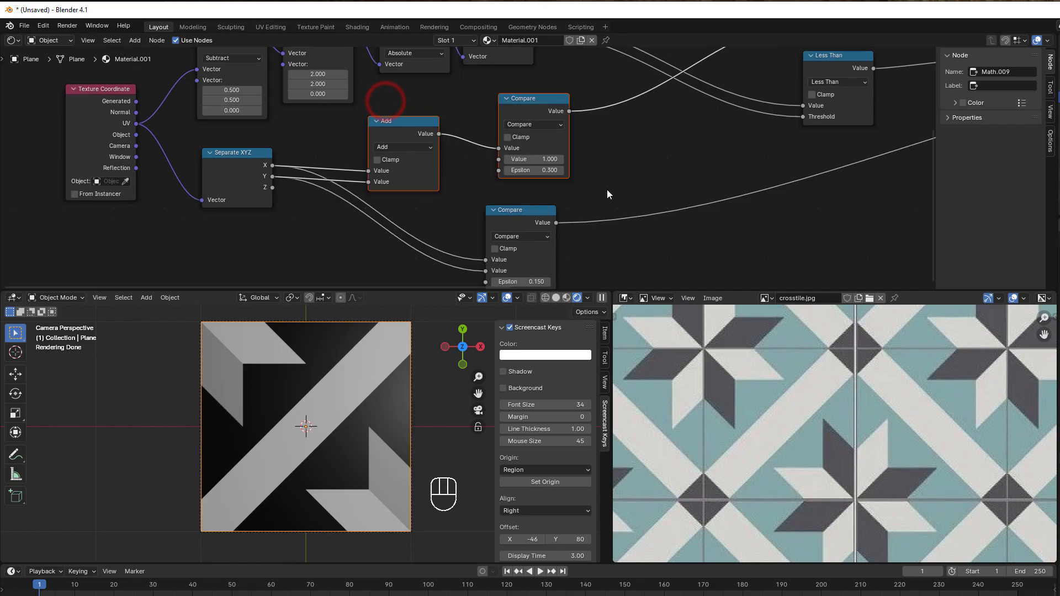
key("shift+d")
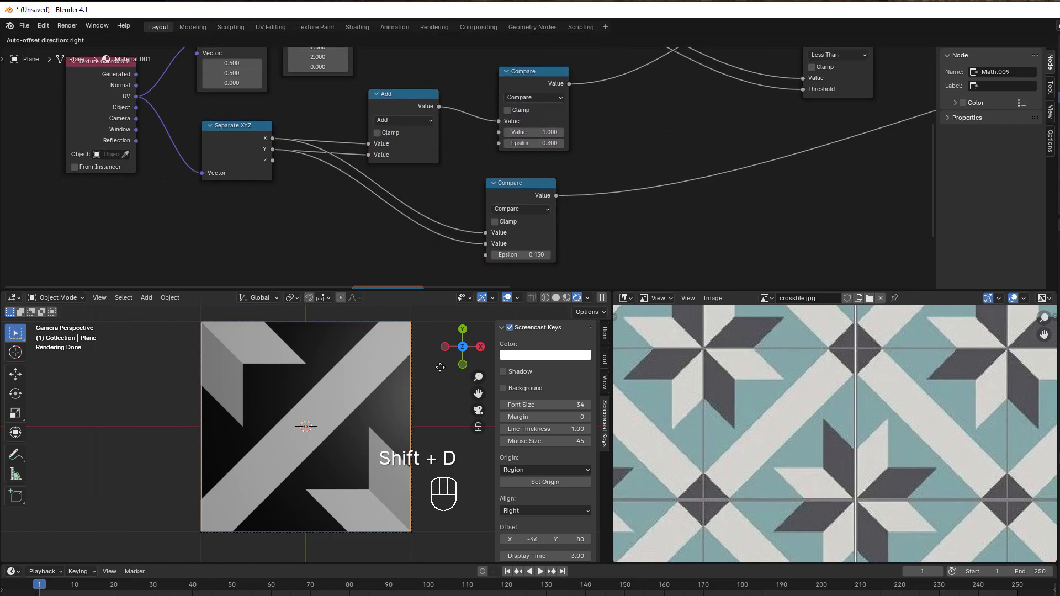
left_click(594, 212)
Step: Connect the lower Separate XYZ's X and Y outputs to the two inputs of the duplicated Add node
scroll(456, 193, "down", 1)
scroll(480, 227, "down", 1)
middle_click_drag(501, 250, 531, 286)
scroll(450, 207, "down", 2)
middle_click_drag(414, 169, 428, 180)
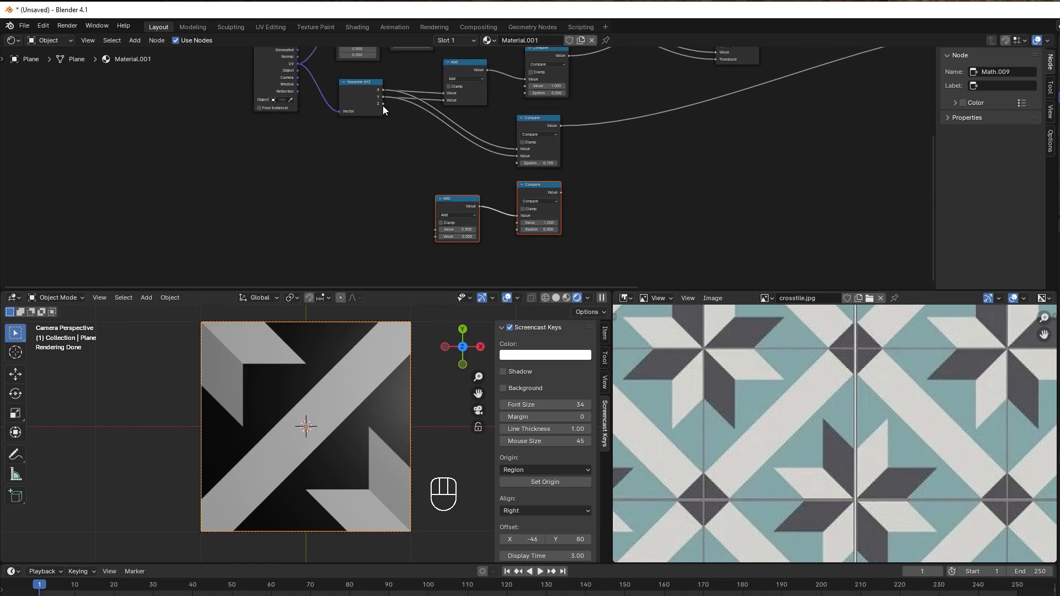
left_click_drag(382, 97, 433, 238)
scroll(406, 226, "up", 1)
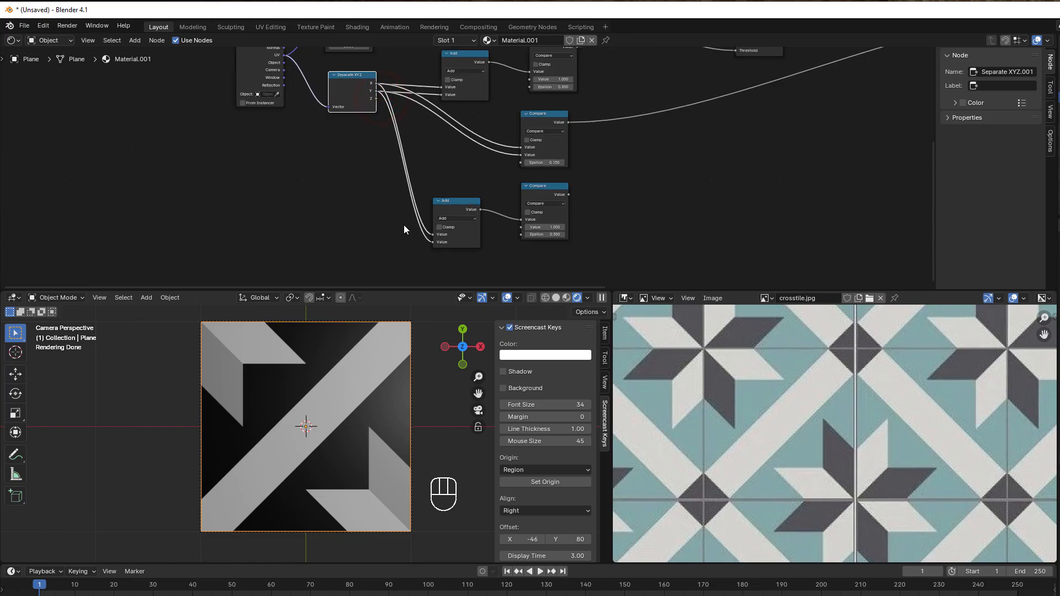
Step: Preview the duplicated Compare mask by connecting its output directly to the Material Output Surface
middle_click_drag(376, 212, 423, 56)
scroll(423, 57, "up", 2)
scroll(369, 189, "up", 8)
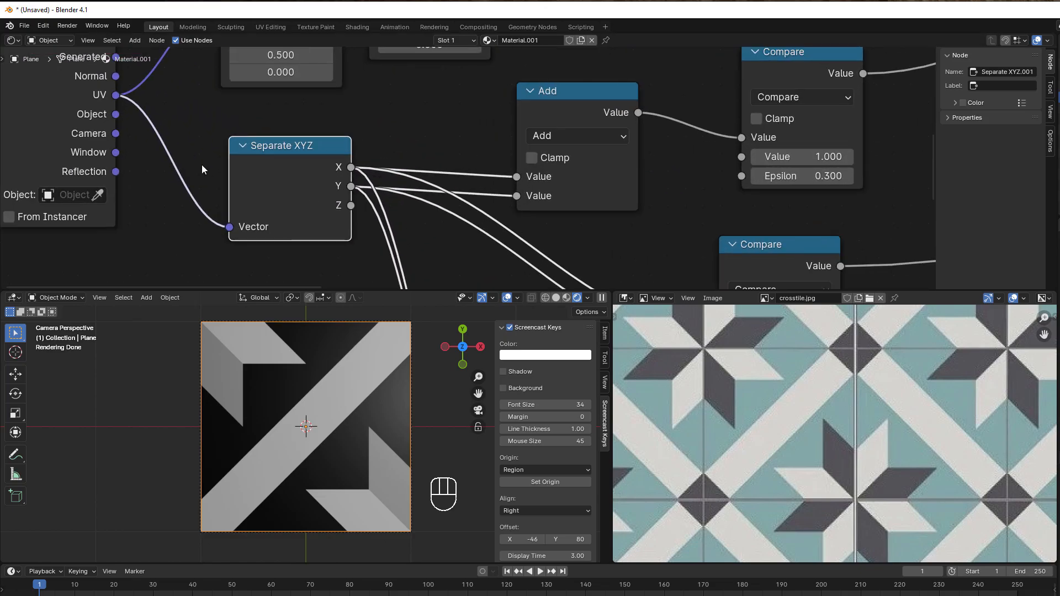
middle_click_drag(216, 164, 372, 196)
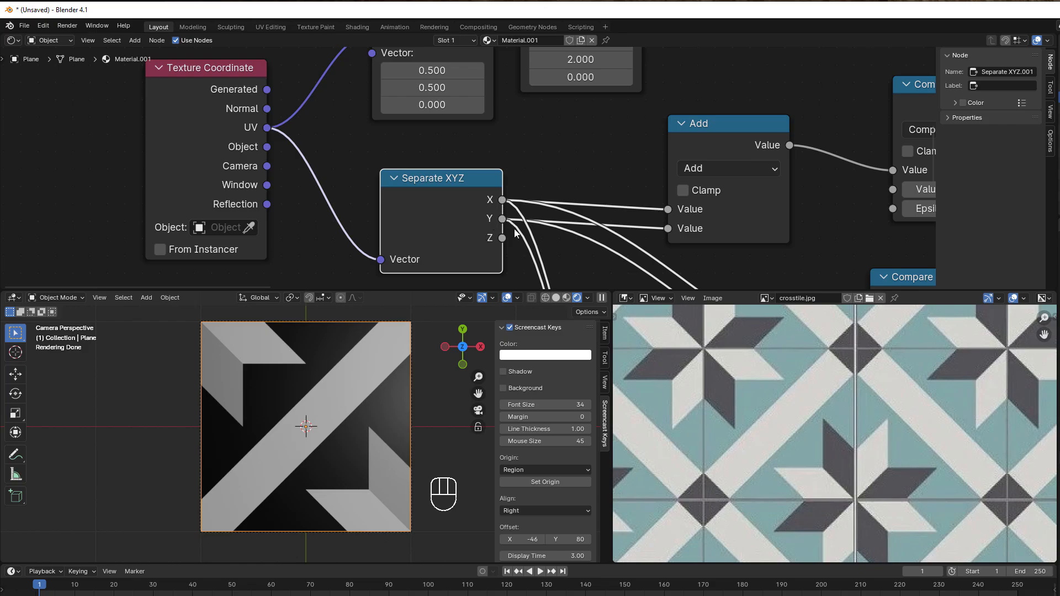
middle_click_drag(547, 209, 400, 132)
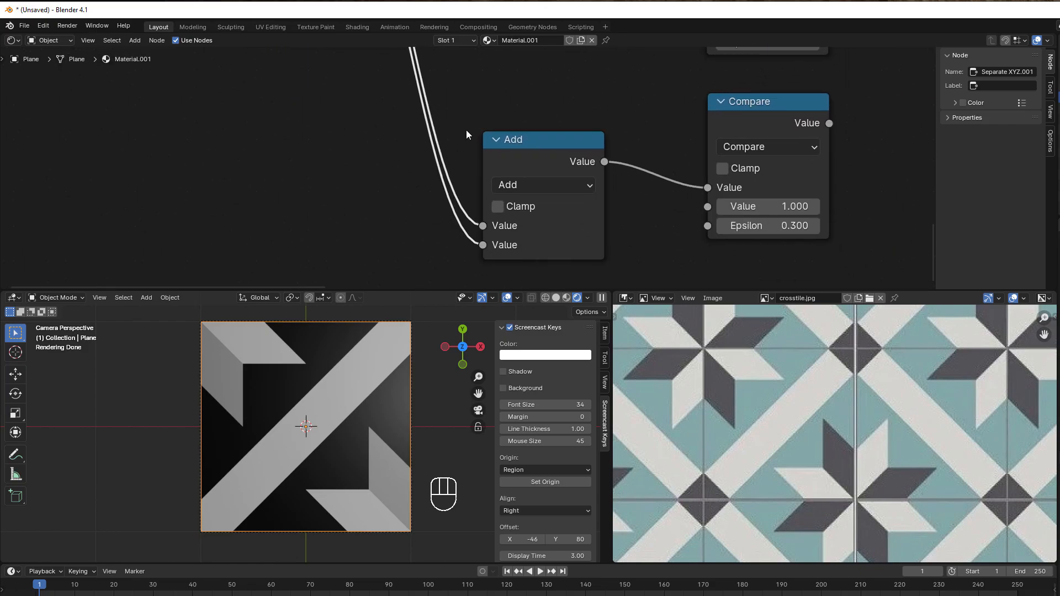
middle_click_drag(787, 214, 535, 247)
scroll(591, 235, "down", 7)
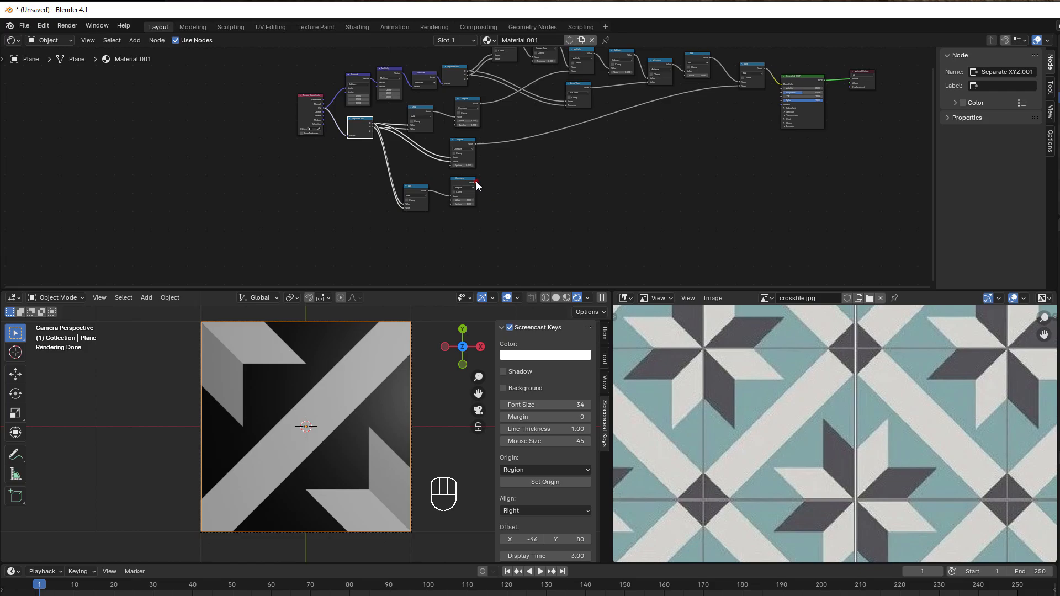
left_click_drag(476, 181, 848, 79)
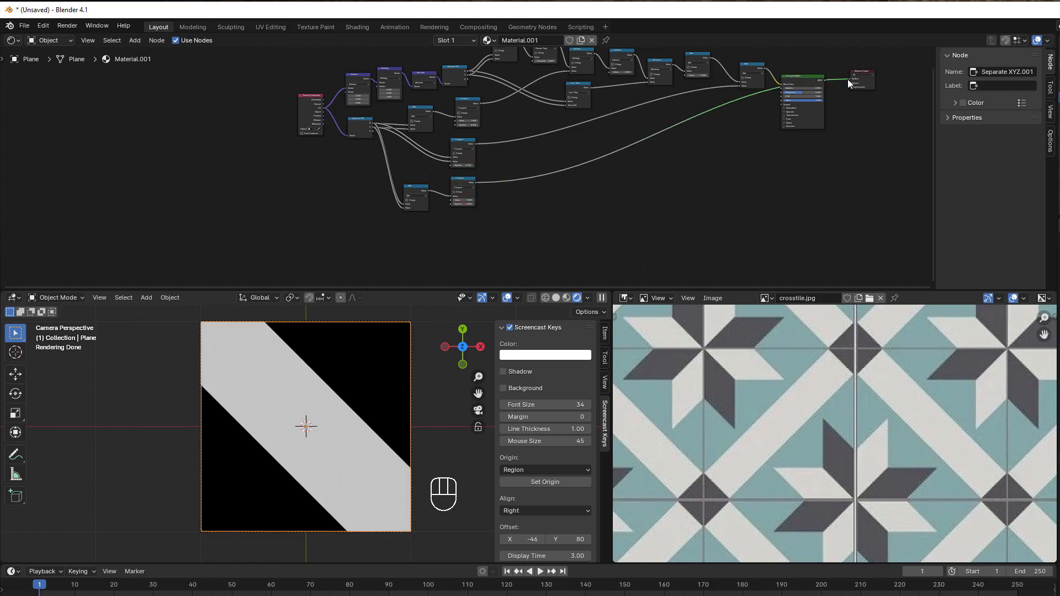
Step: Raise the previewed Compare node's Epsilon to 0.800 so the mask isolates only two opposite tile corners
scroll(528, 239, "up", 6)
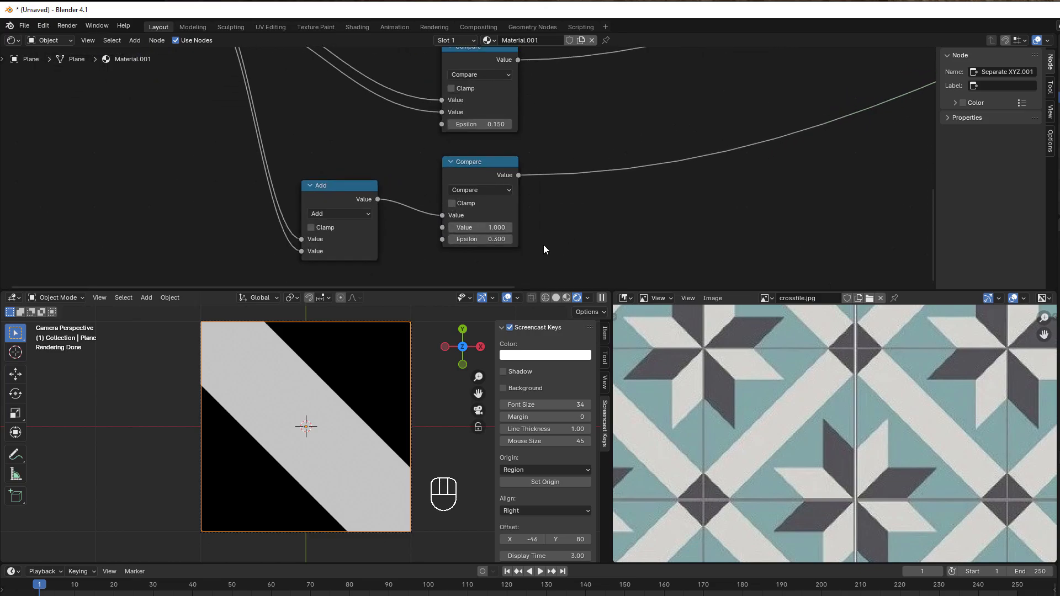
left_click(510, 239)
left_click(510, 238)
left_click(510, 239)
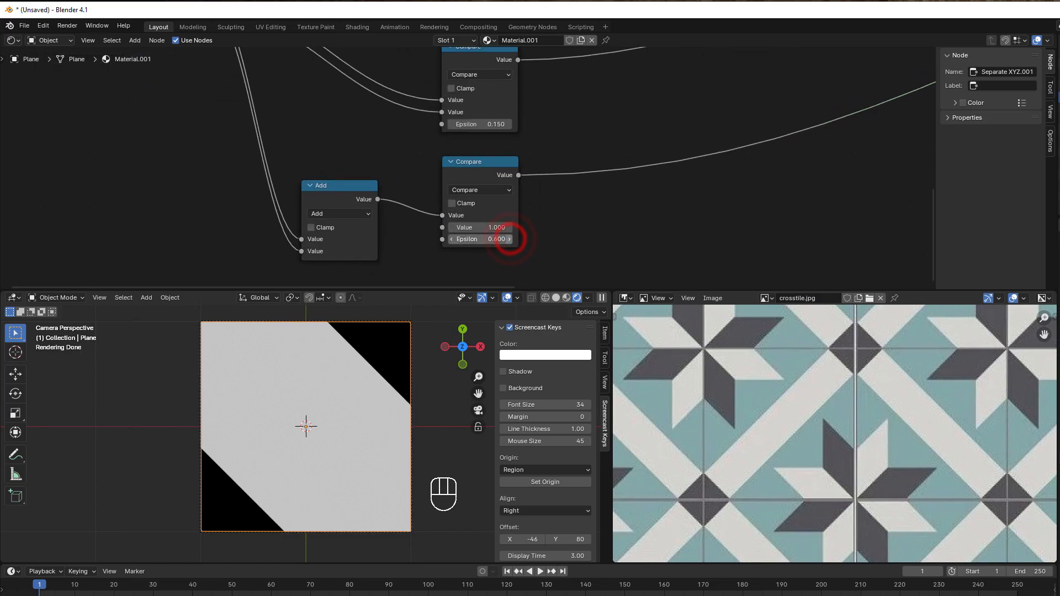
left_click(510, 238)
left_click(510, 239)
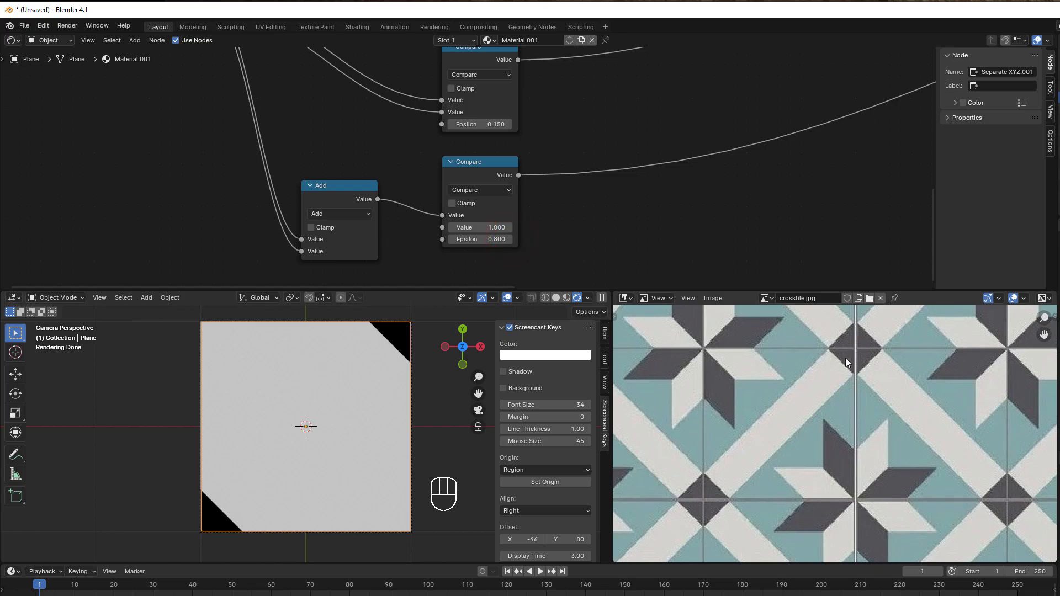
scroll(718, 191, "down", 2)
scroll(739, 197, "down", 2)
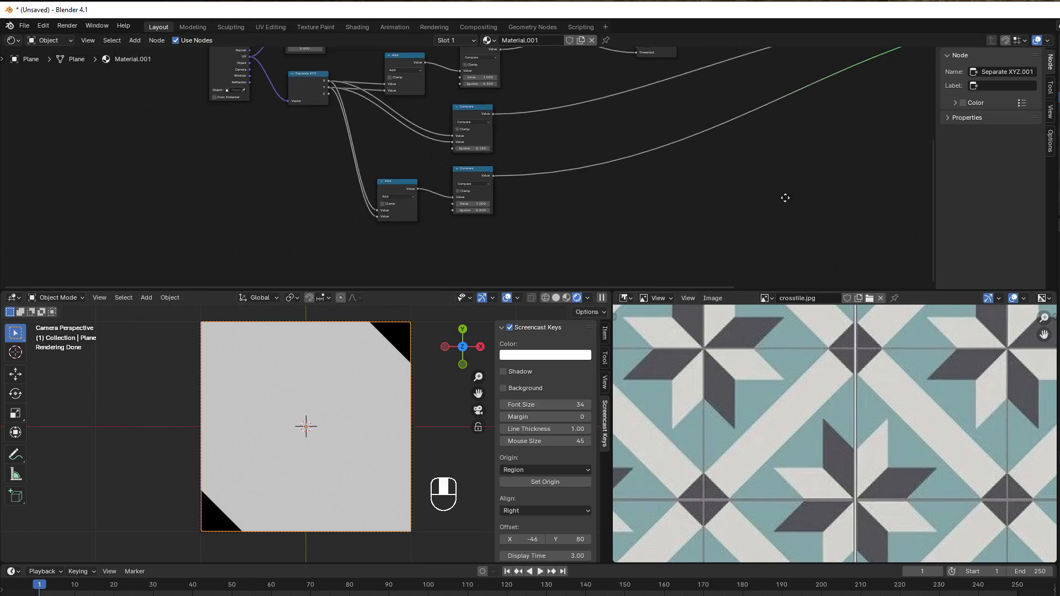
middle_click_drag(785, 194, 582, 281)
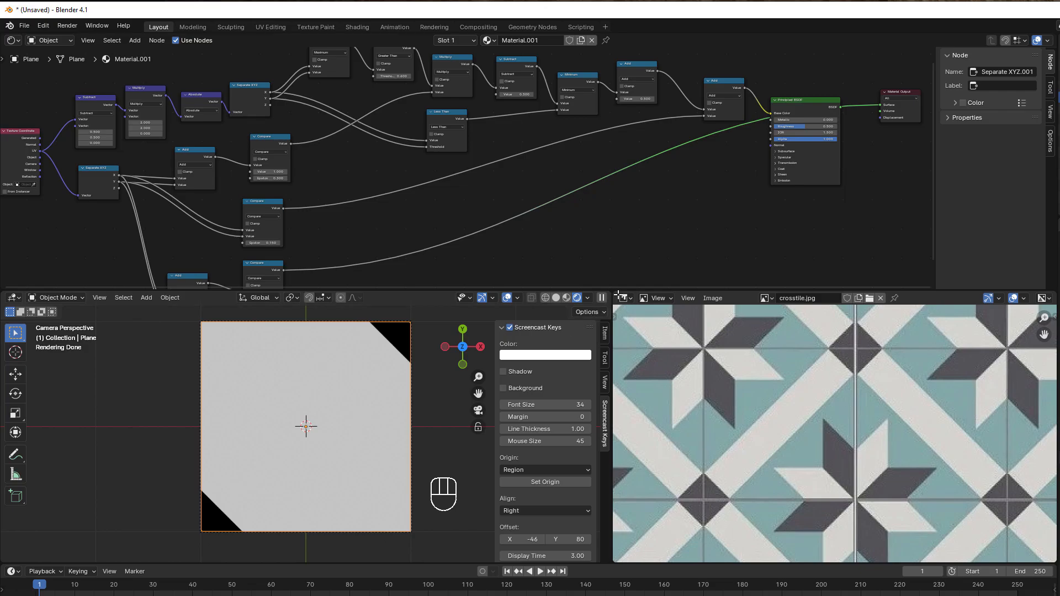
Step: Move the Principled BSDF and Material Output nodes together farther away from the last Add node
scroll(674, 237, "up", 2)
middle_click_drag(667, 235, 584, 258)
scroll(589, 256, "up", 1)
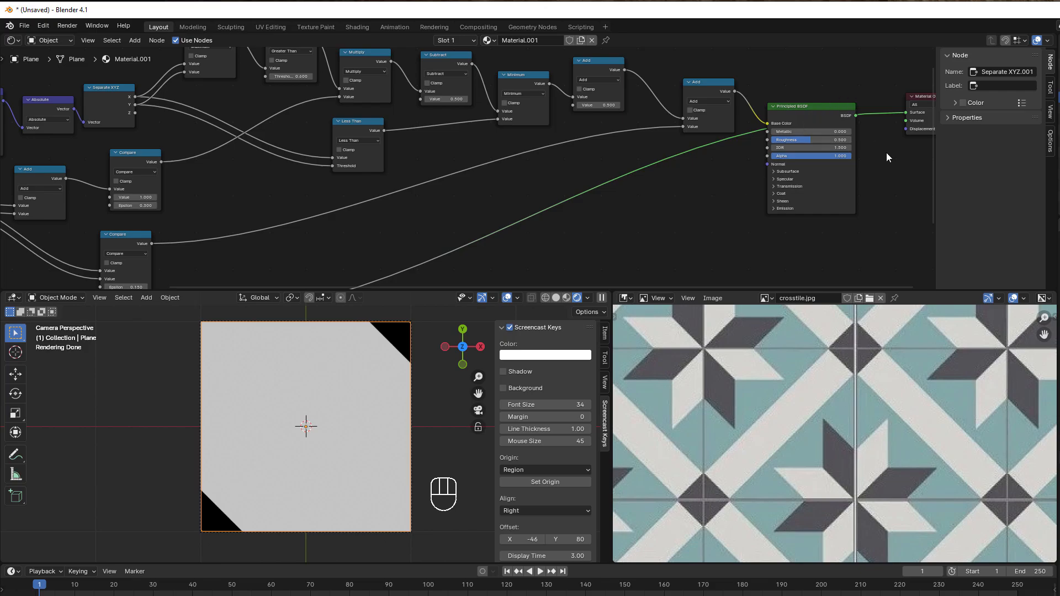
middle_click_drag(887, 153, 721, 176)
left_click_drag(669, 92, 780, 173)
left_click_drag(669, 134, 762, 143)
Step: Insert a Math node after the corner-mask Compare node, feed the mask into its second input, and set the operation to Subtract
middle_click_drag(489, 235, 719, 105)
scroll(431, 212, "up", 2)
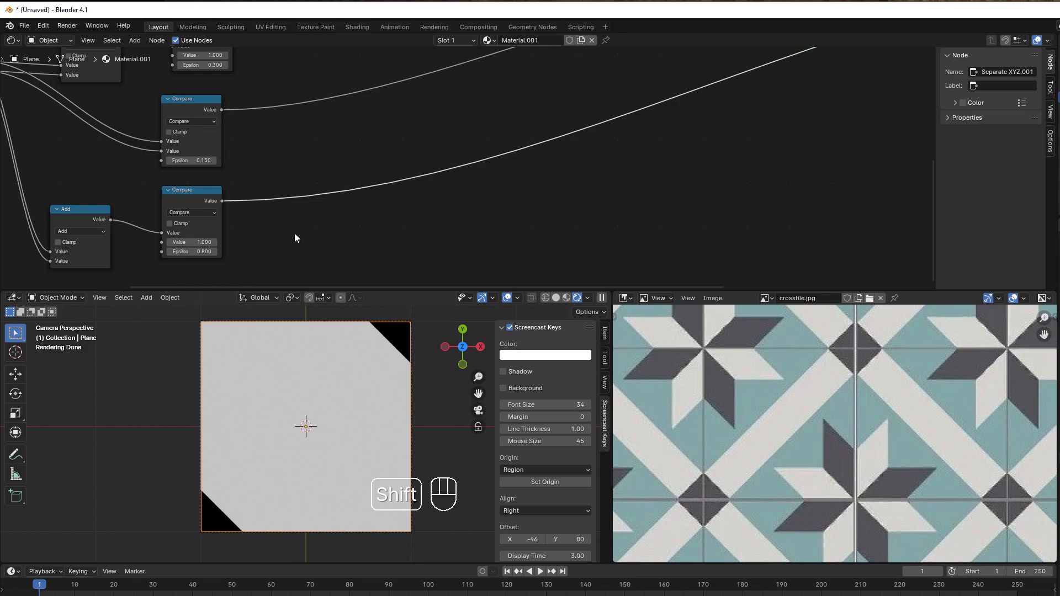
key("shift+a")
mouse_move(296, 234)
left_click(385, 310)
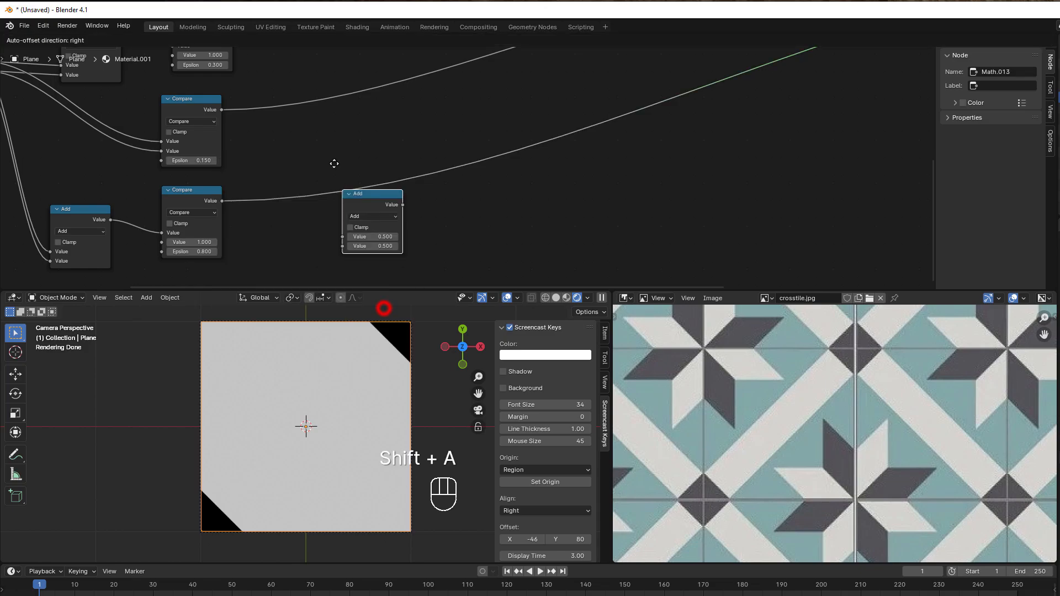
left_click(334, 141)
left_click_drag(330, 183, 333, 193)
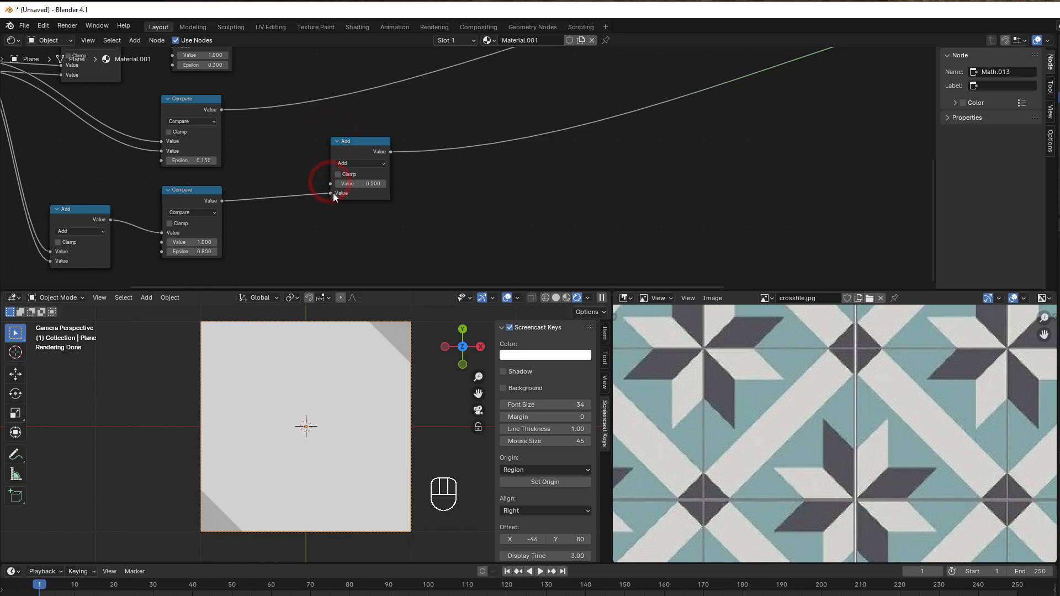
left_click(360, 164)
left_click(355, 197)
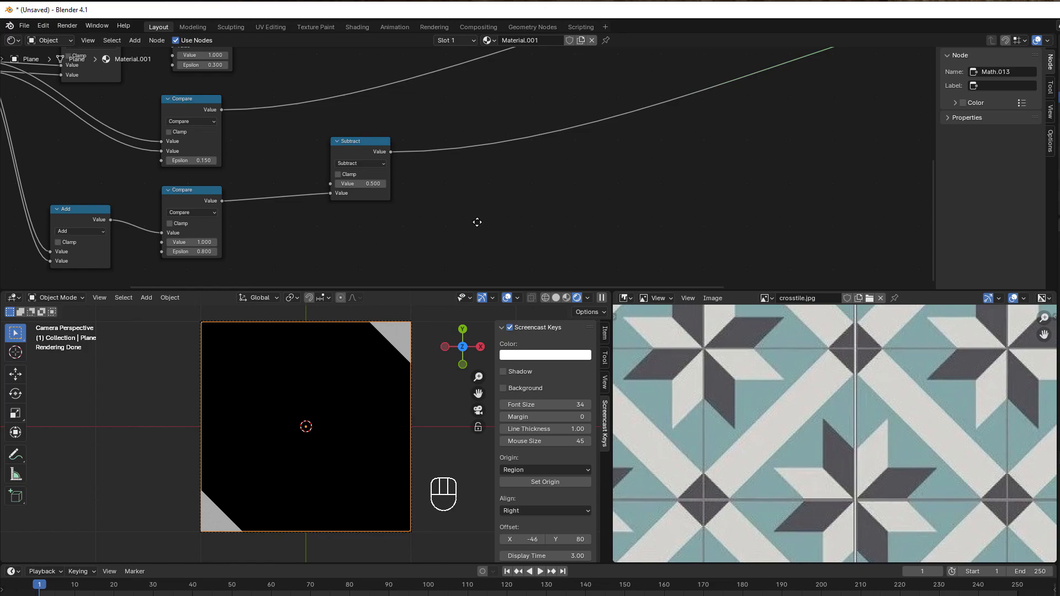
Step: Enable Clamp on the Subtract node following the corner-mask Compare node
middle_click_drag(478, 225, 575, 233)
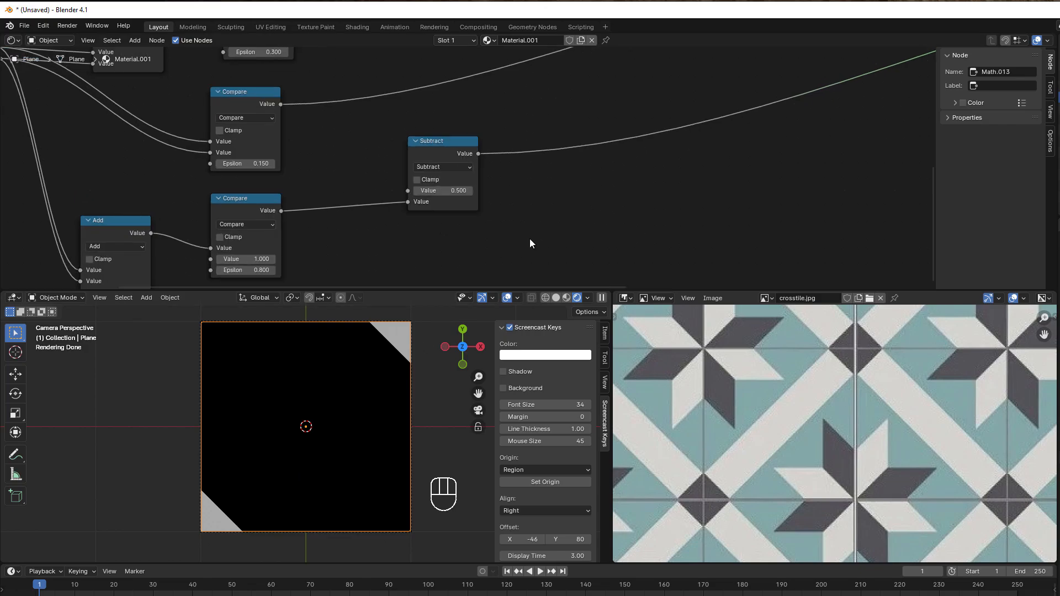
scroll(529, 241, "up", 4)
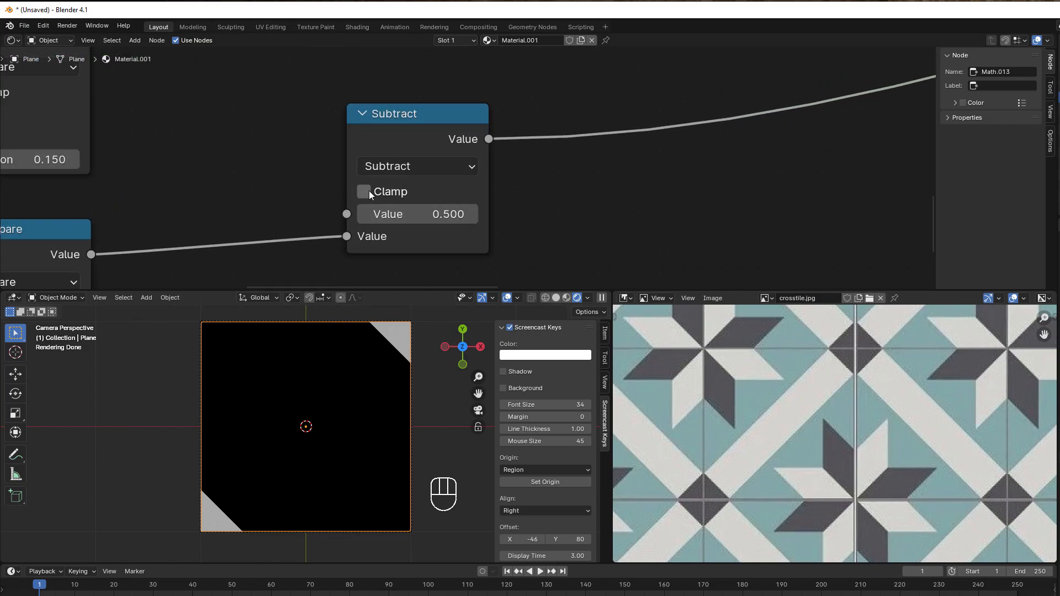
left_click(365, 191)
scroll(640, 211, "down", 6)
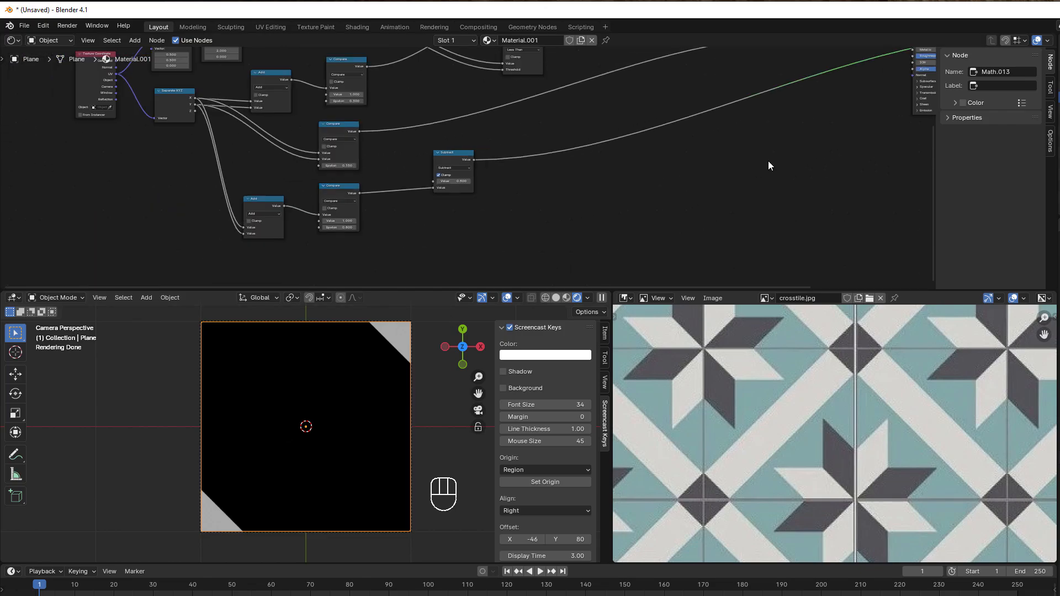
Step: Duplicate the final Add node into the link before the Principled BSDF's Base Color and set the duplicate to Subtract
middle_click_drag(768, 162, 536, 253)
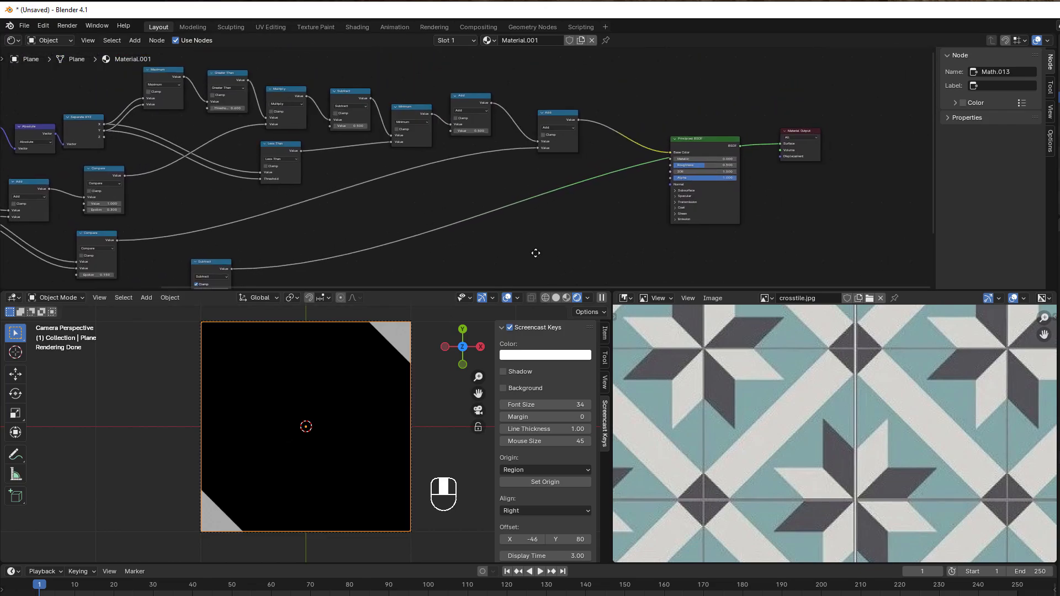
scroll(552, 133, "up", 1)
left_click(555, 114)
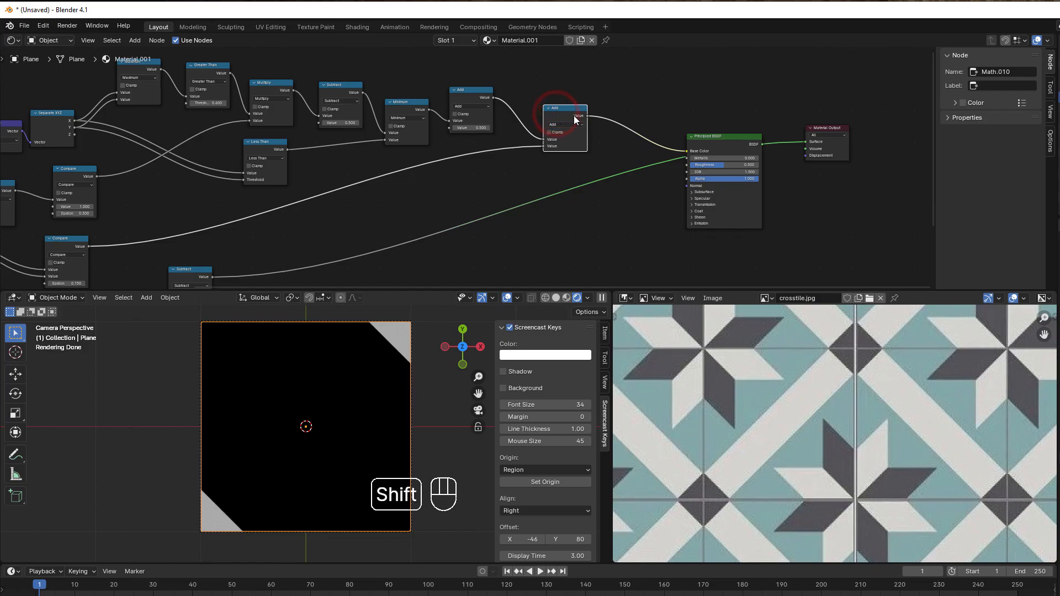
key("shift+d")
scroll(647, 171, "up", 3)
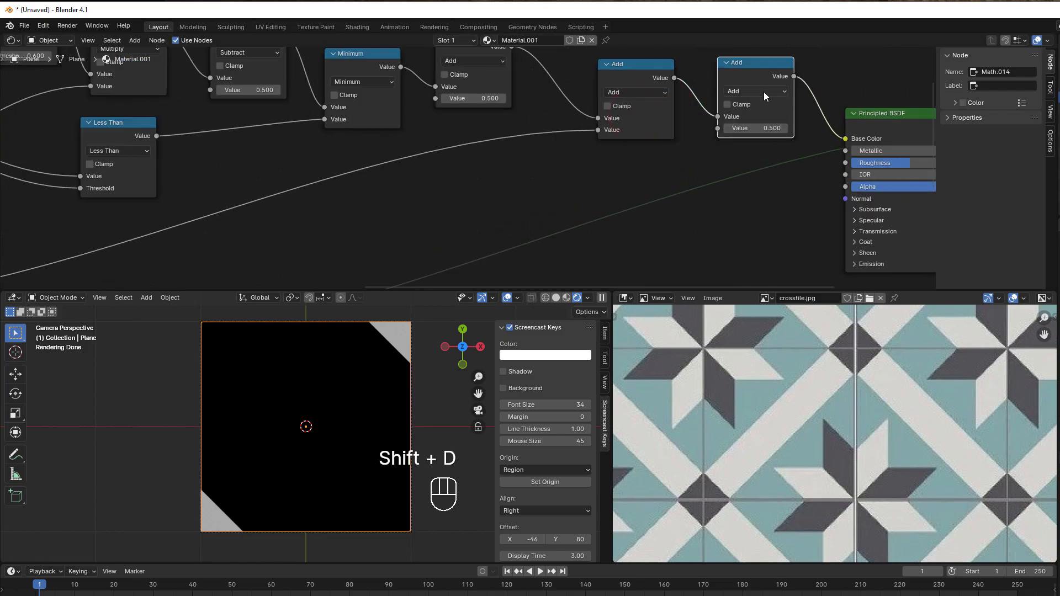
left_click(763, 92)
left_click(750, 117)
Step: Reroute the clamped corner mask into the new Subtract node's second input and reconnect the Principled BSDF to the Material Output's Surface
scroll(717, 171, "down", 3)
mouse_move(587, 226)
middle_mouse_down()
mouse_move(611, 197)
mouse_move(580, 234)
middle_mouse_up()
left_click_drag(834, 147, 619, 154)
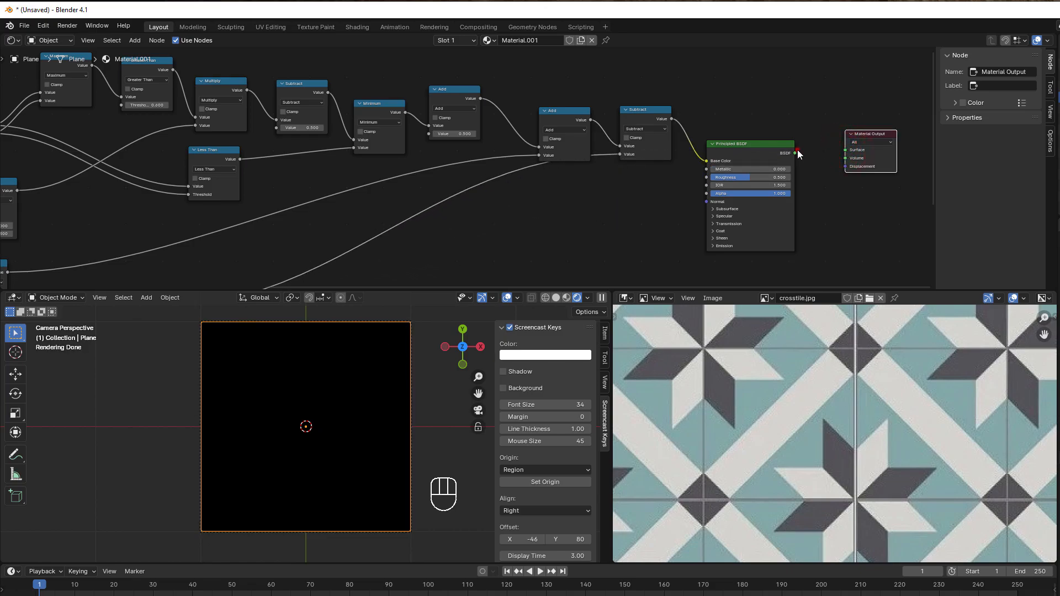
left_click_drag(796, 153, 846, 149)
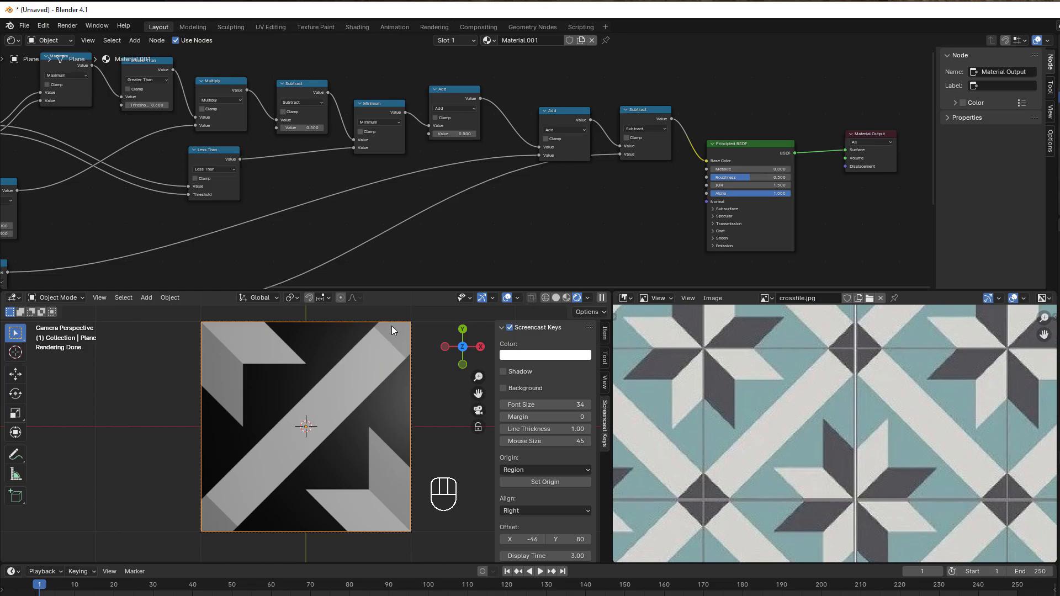
Step: Try Epsilon values of 0.900 and 0.820 on the corner-mask Compare node, checking the corner against the end of the diagonal band
scroll(429, 359, "up", 3)
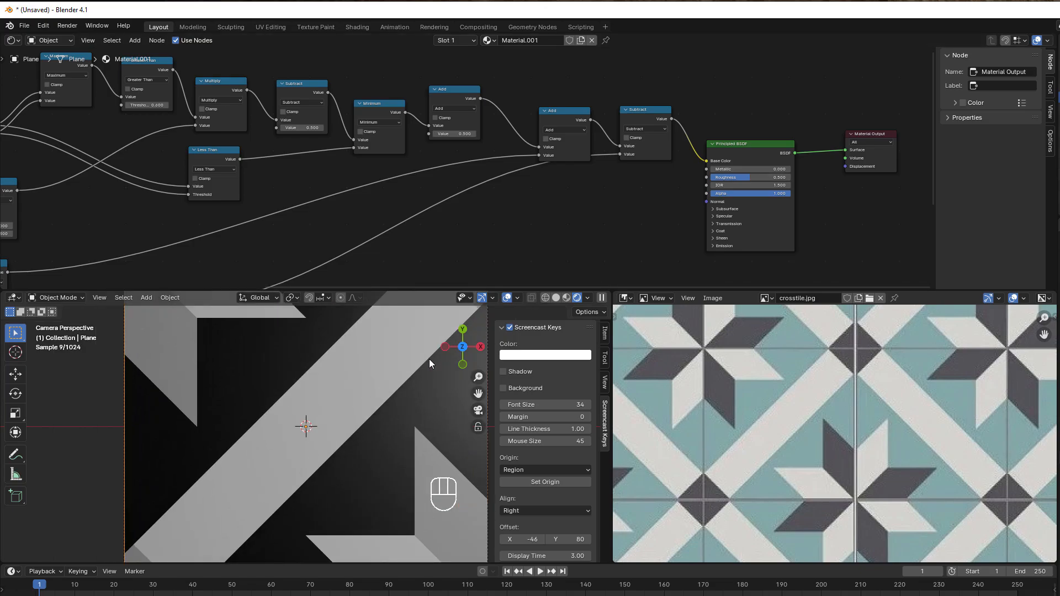
middle_click_drag(393, 372, 288, 439, "shift")
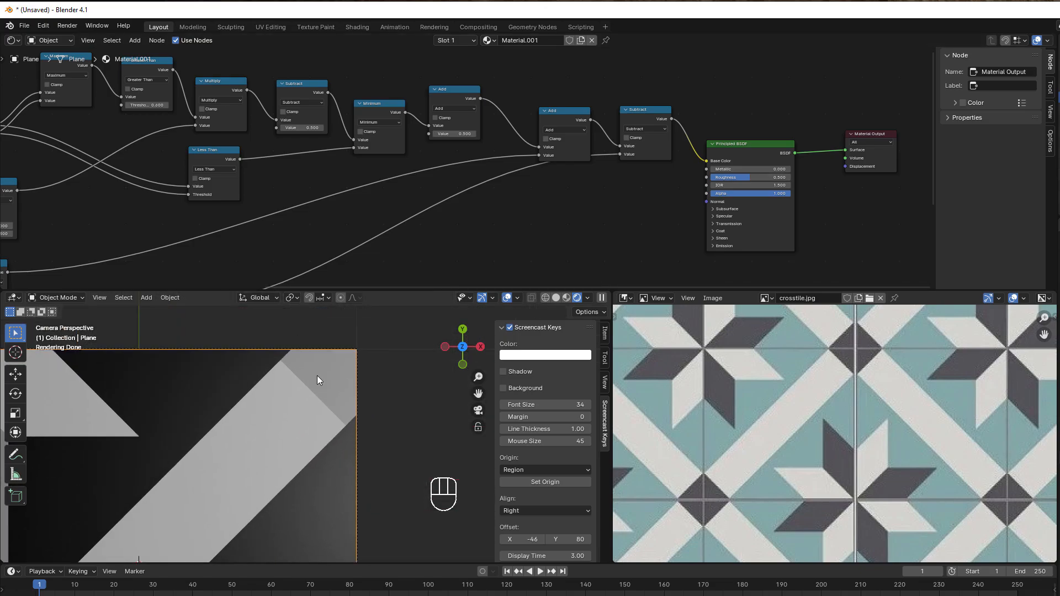
middle_click_drag(280, 244, 777, 92)
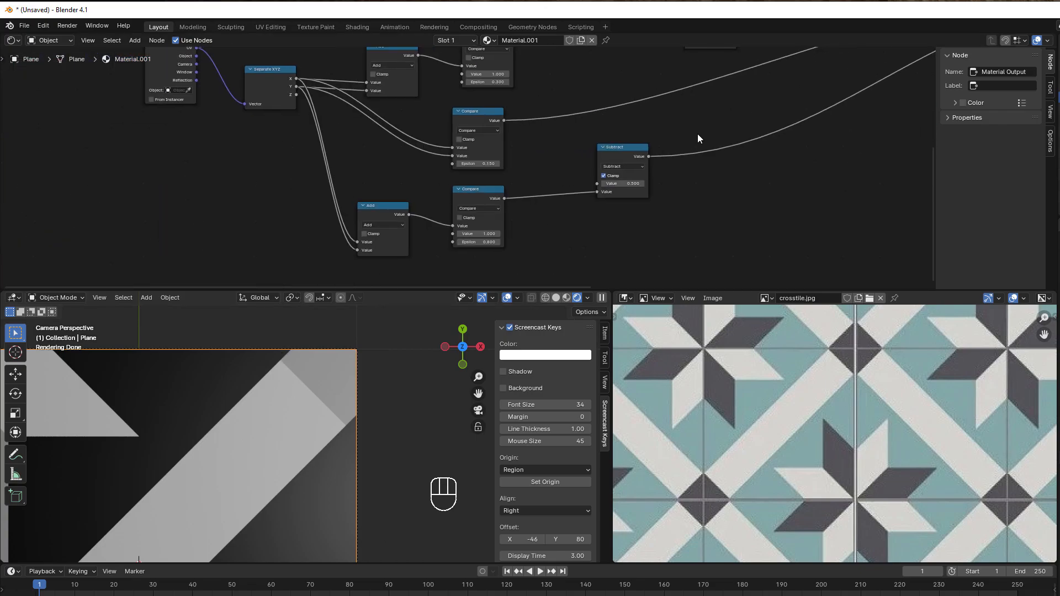
scroll(588, 238, "up", 6)
middle_click_drag(567, 237, 550, 169)
scroll(547, 176, "up", 2)
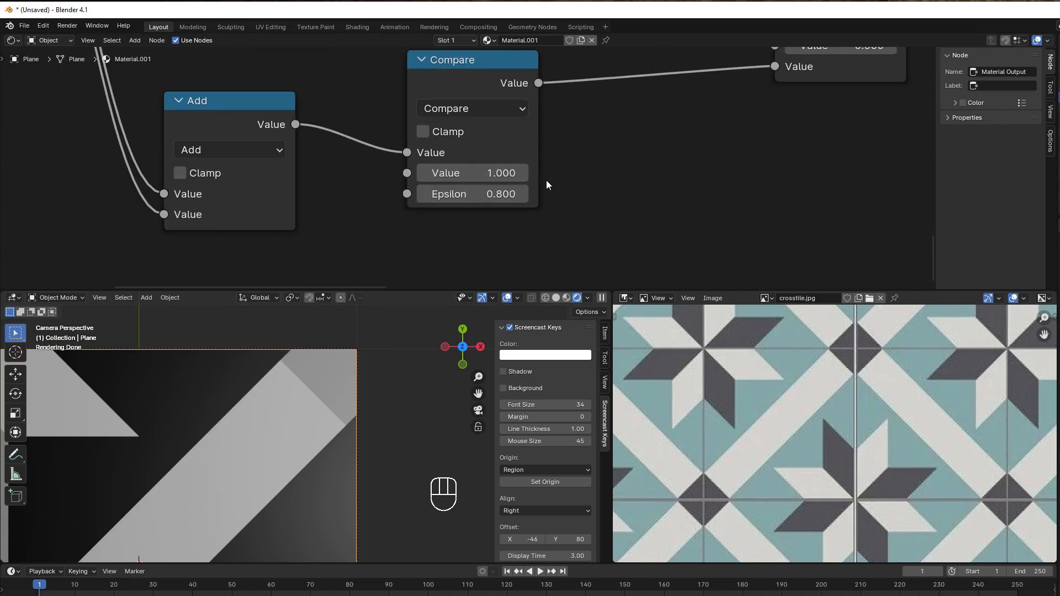
left_click(522, 194)
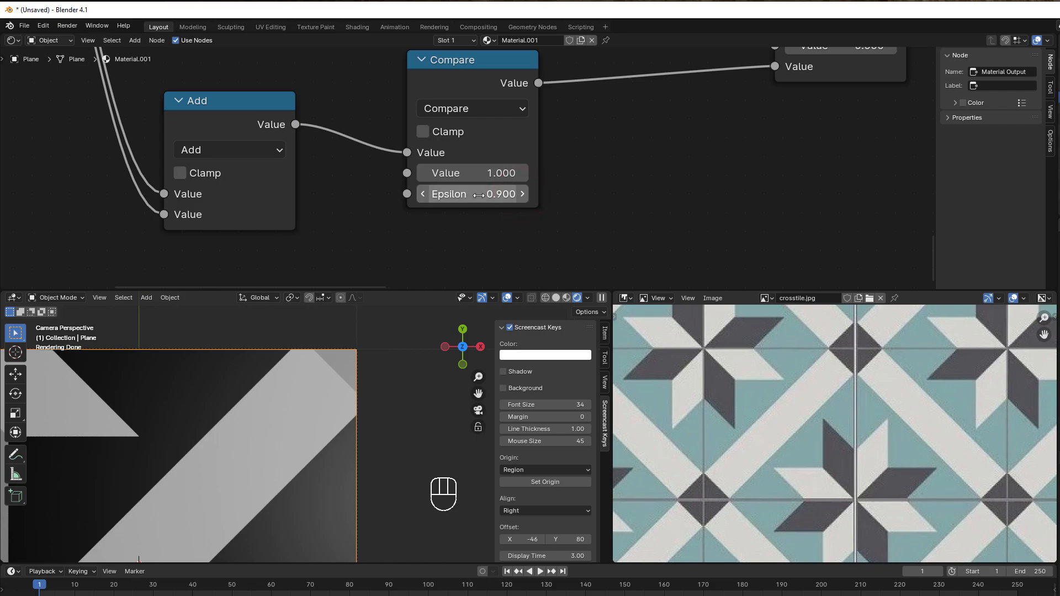
left_click(424, 194)
left_click(482, 196)
type("0.82")
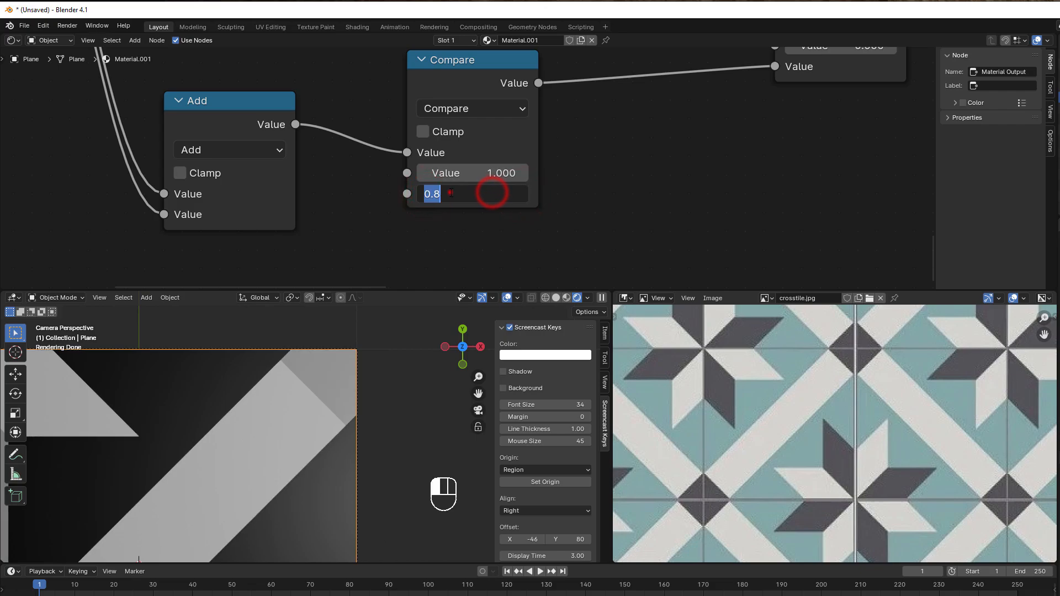
key("Return")
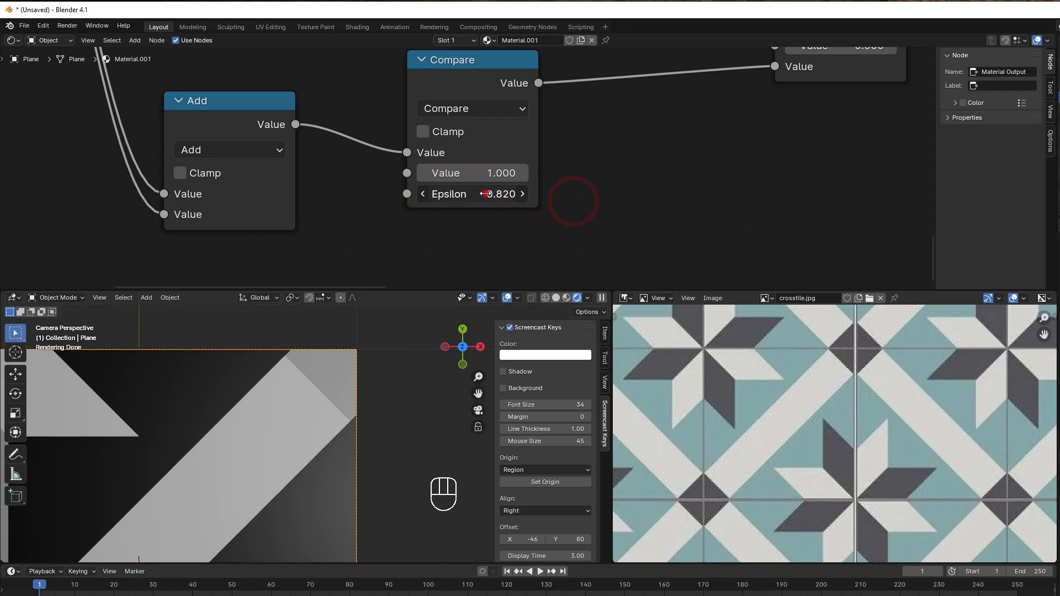
Step: Set the corner-mask Compare node's Epsilon to 0.850 and check the whole tile
left_click(485, 194)
left_click(442, 197)
key("Delete")
type("5")
left_click(494, 230)
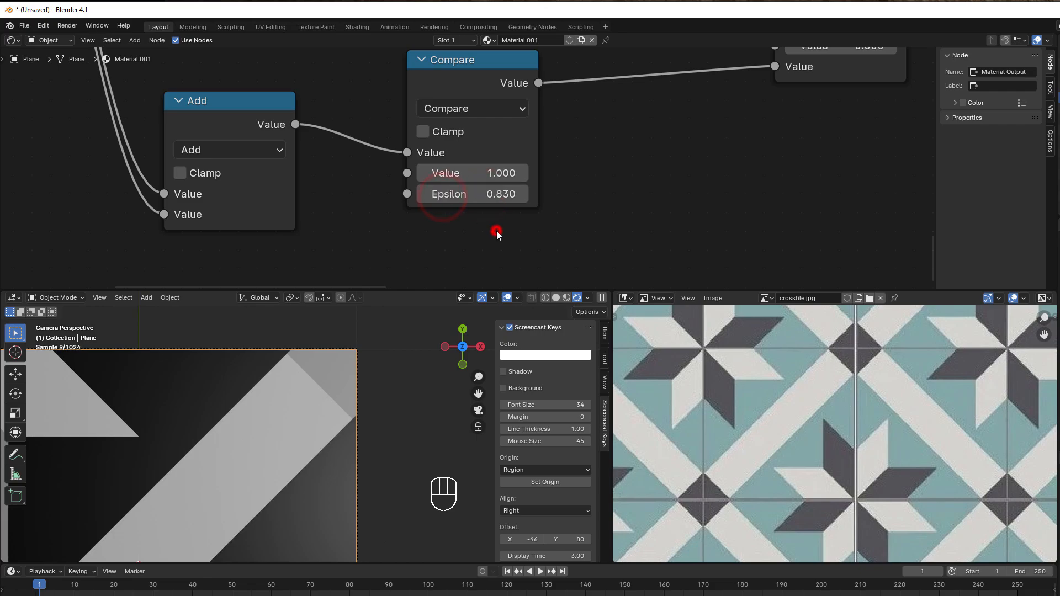
left_click(444, 194)
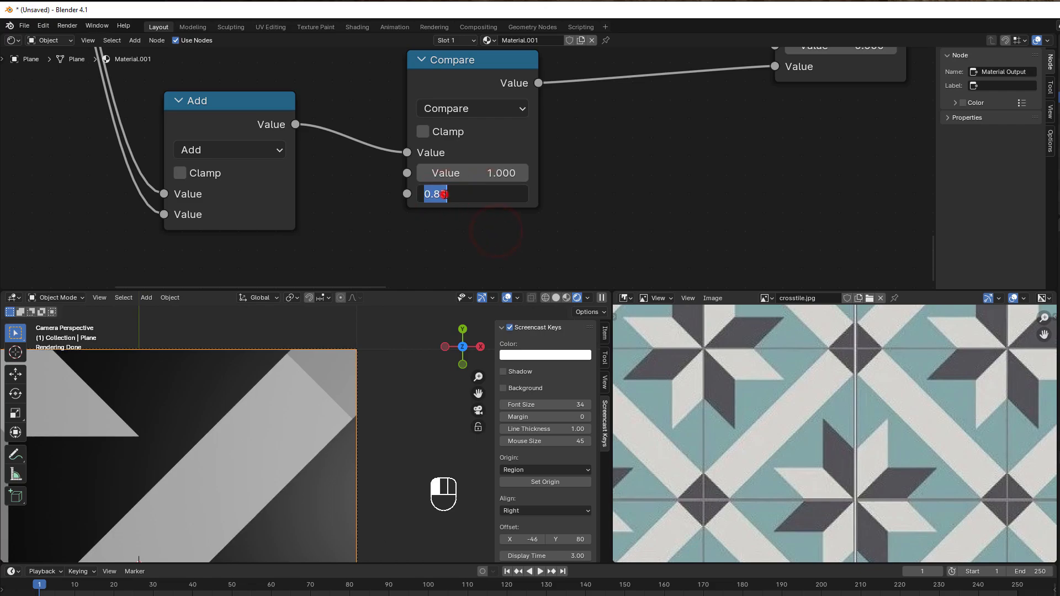
left_click(504, 249)
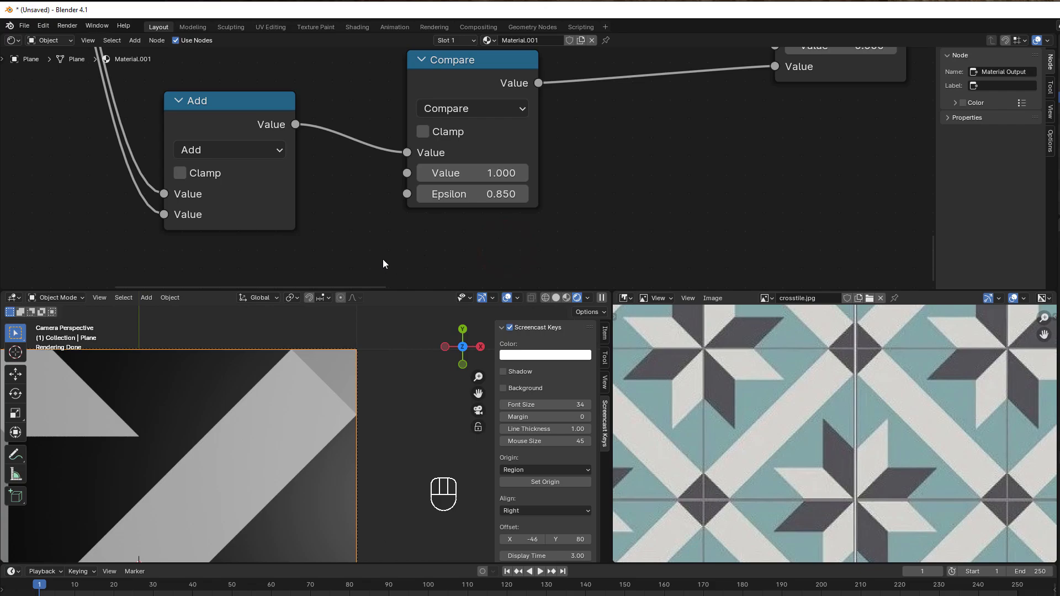
scroll(382, 249, "down", 5)
scroll(494, 207, "up", 3)
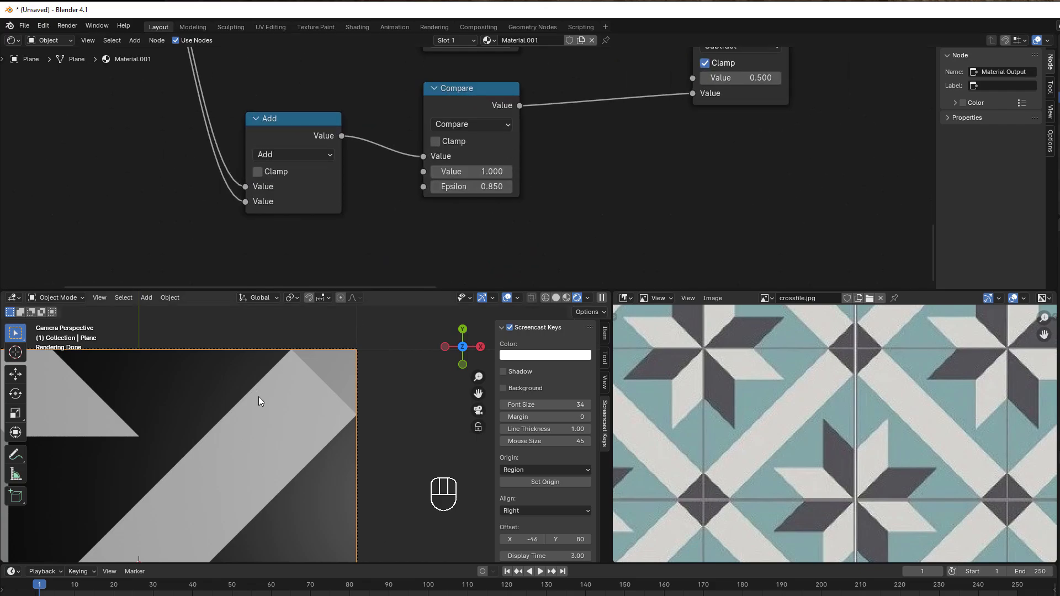
scroll(259, 396, "down", 5)
middle_click_drag(300, 448, 342, 430, "shift")
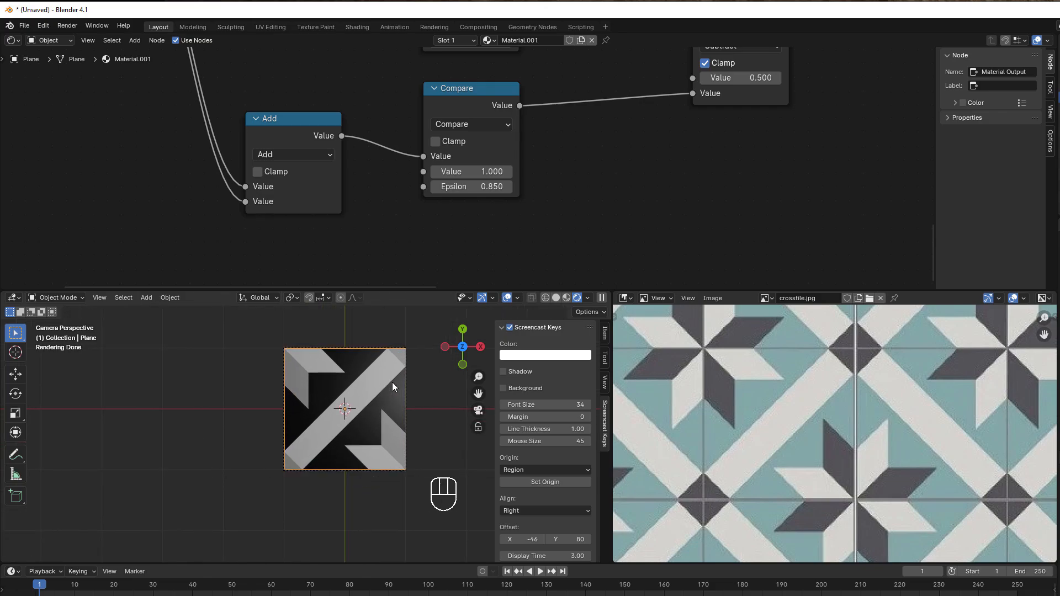
scroll(391, 382, "up", 3)
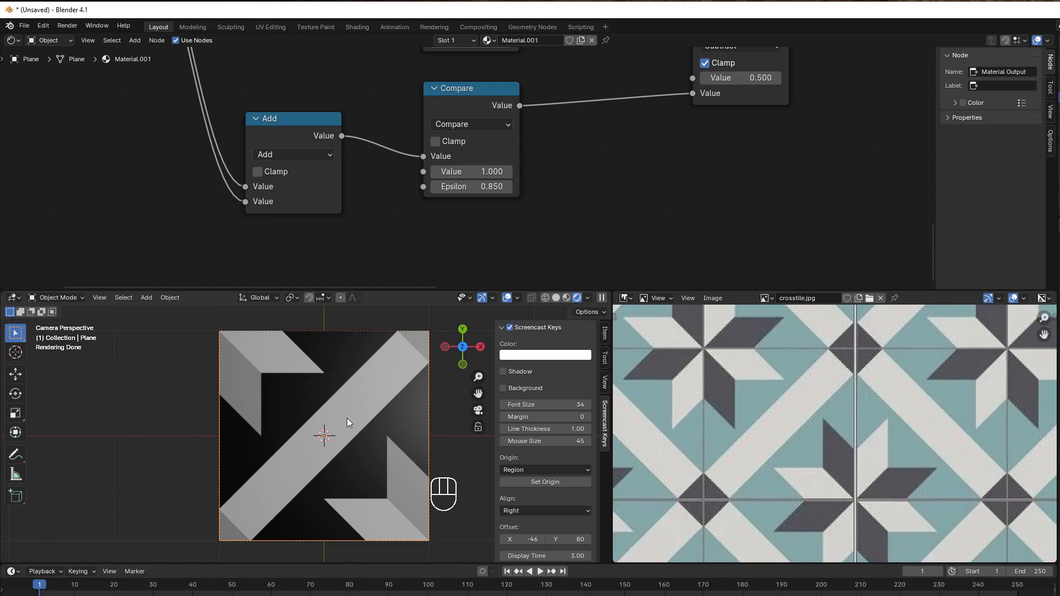
Step: Move the Texture Coordinate node farther away from the vector Subtract and Separate XYZ nodes it feeds
scroll(397, 263, "down", 14)
middle_click_drag(370, 197, 519, 70)
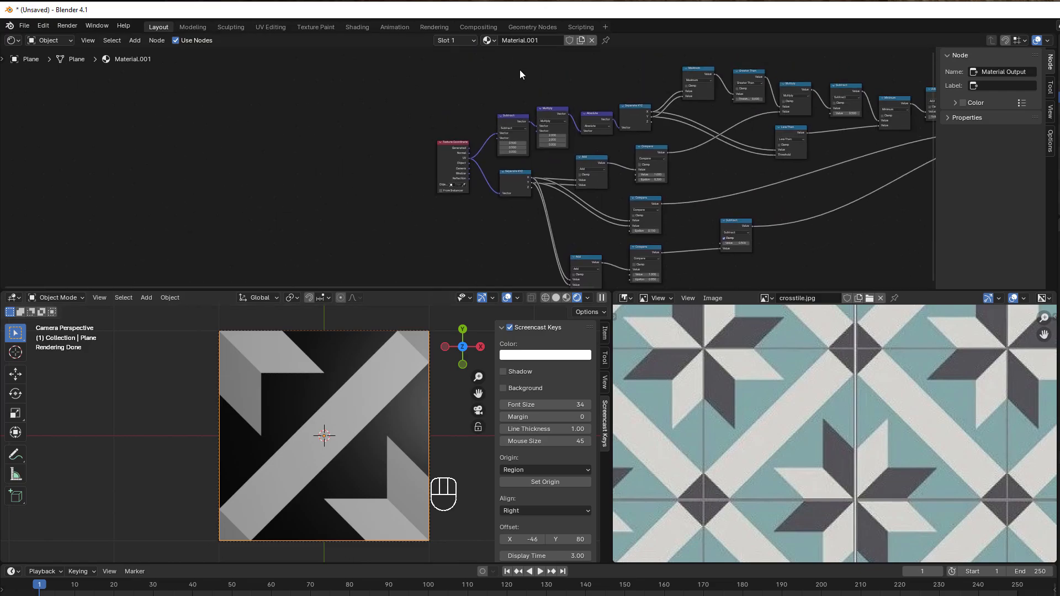
scroll(443, 198, "up", 6)
scroll(436, 188, "up", 2)
left_click_drag(422, 167, 307, 169)
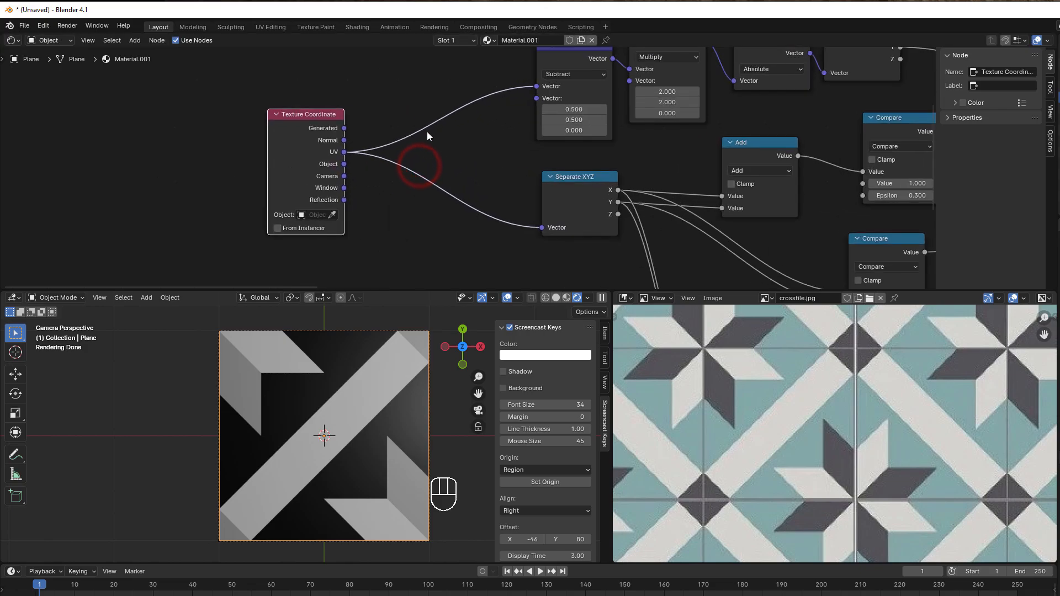
Step: Insert a Vector Math node after the UV output, connect it to both the vector Subtract and Separate XYZ, and set it to Fraction
scroll(364, 183, "up", 1)
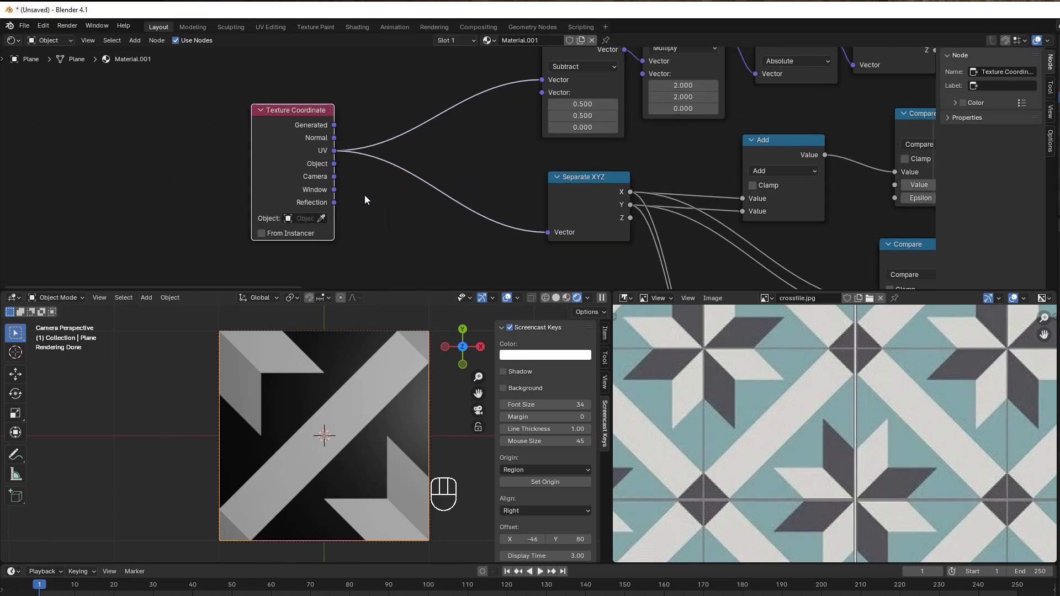
key("shift+a")
mouse_move(364, 195)
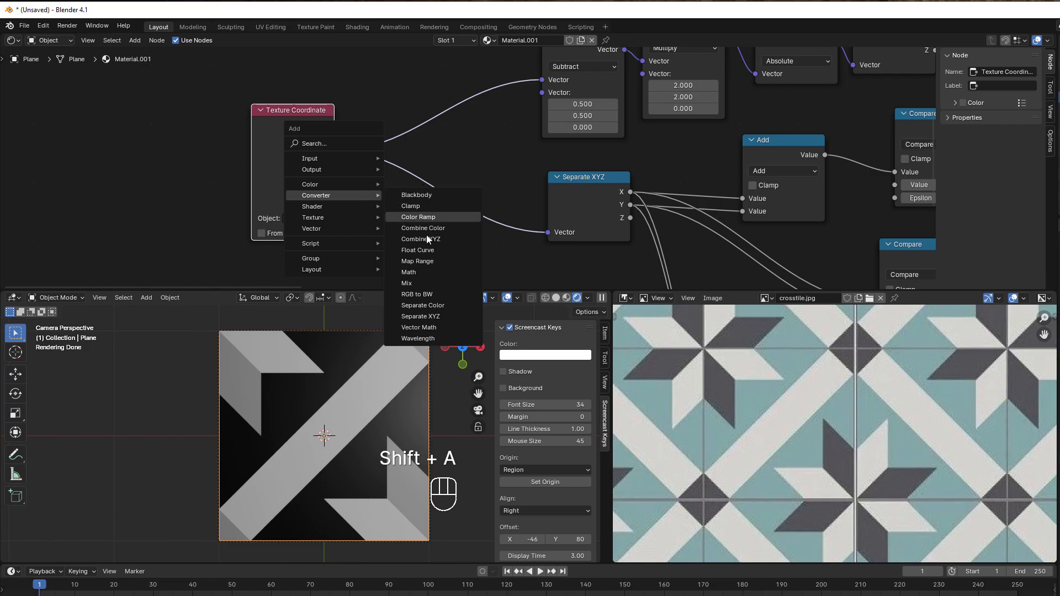
left_click(431, 331)
left_click(339, 124)
middle_click_drag(428, 159, 349, 158)
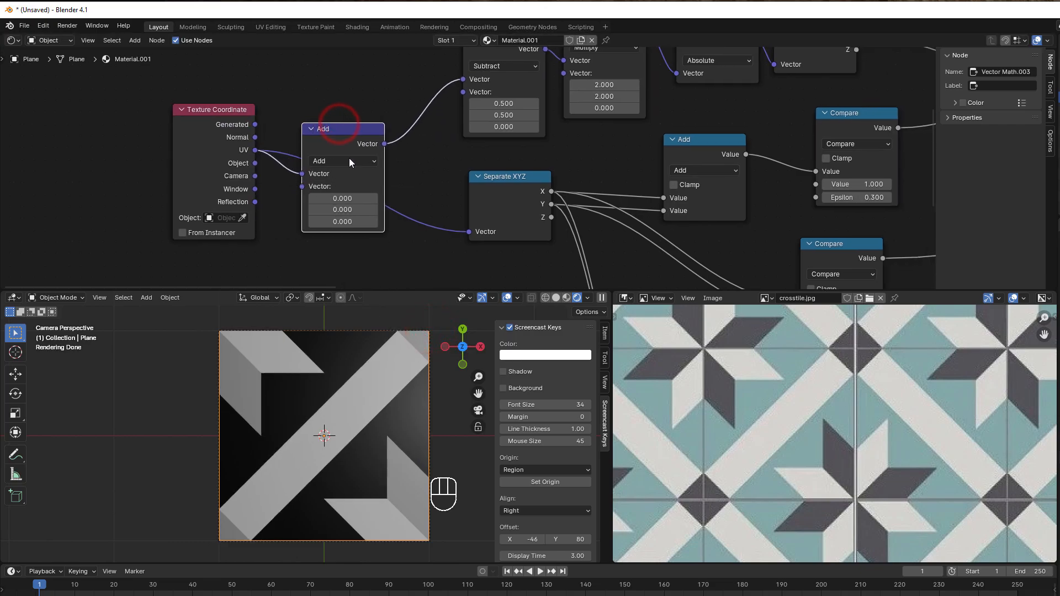
left_click_drag(385, 144, 469, 231)
left_click(343, 161)
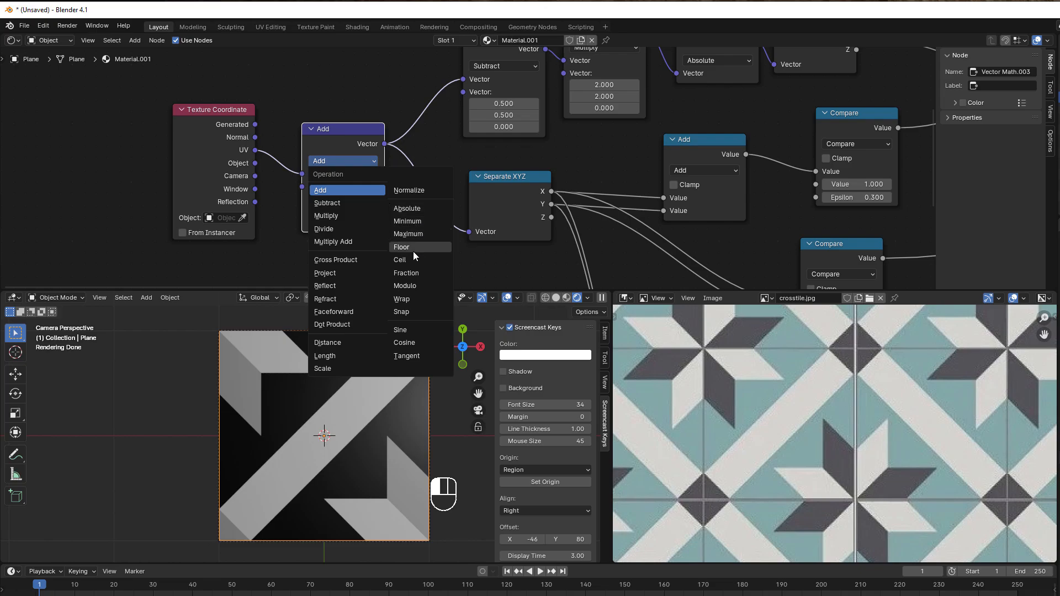
left_click(414, 273)
Step: Space out the Texture Coordinate node, duplicate the Fraction node into the link between the two, and set the duplicate to Scale
scroll(425, 247, "up", 2)
left_click_drag(315, 161, 250, 169)
left_click(485, 153)
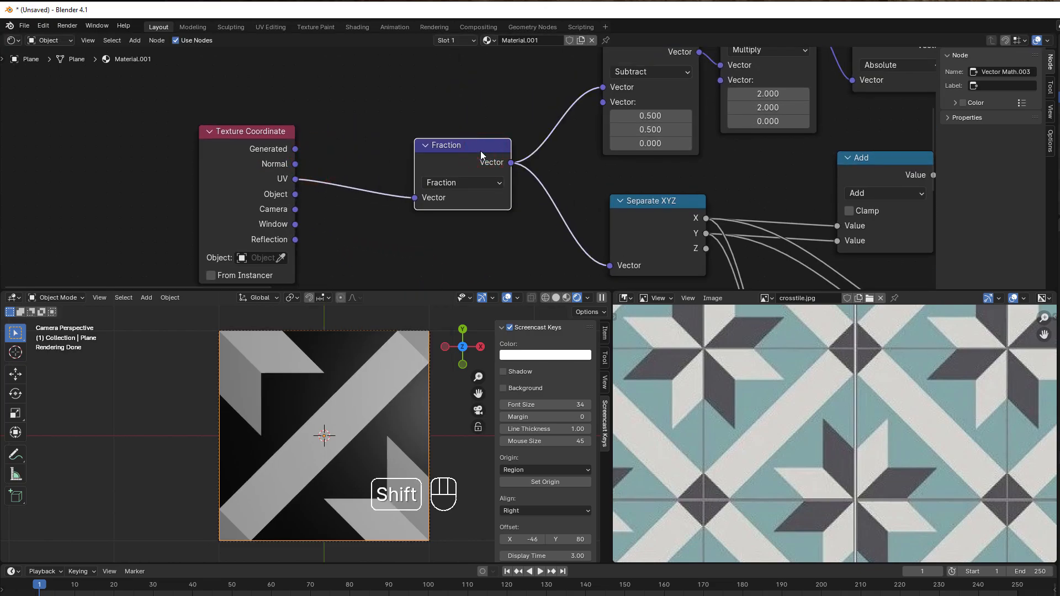
key("shift+d")
left_click(361, 152)
left_click(382, 186)
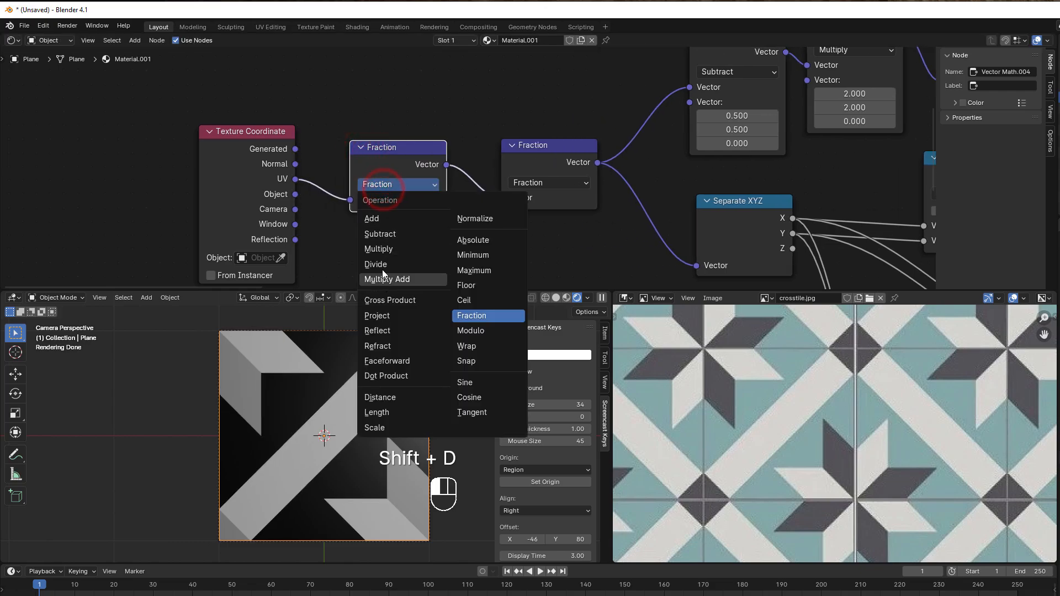
left_click(395, 427)
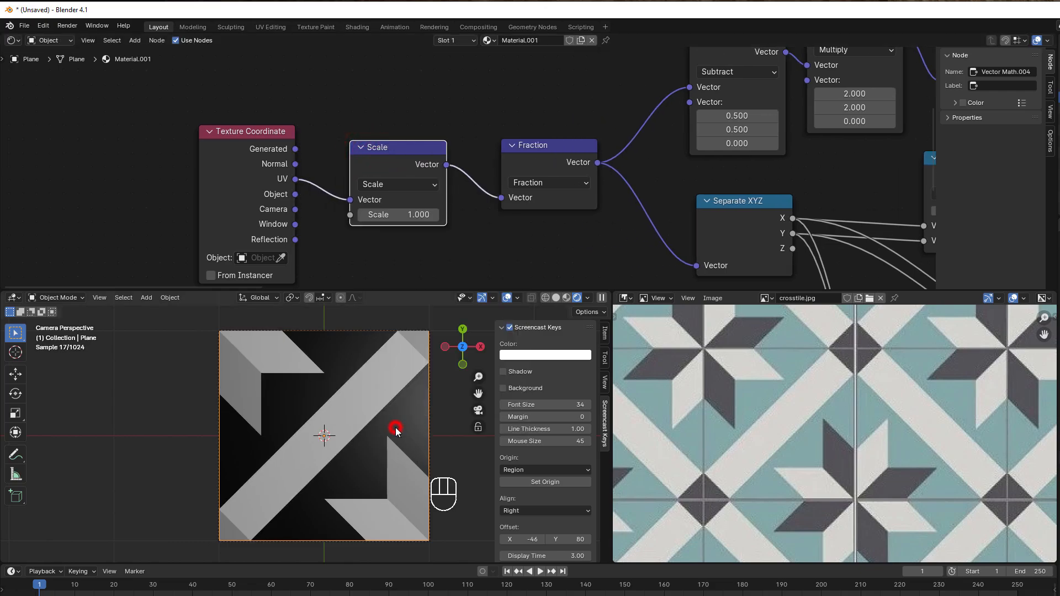
Step: Set the Scale node's value to 4 so the pattern repeats across the plane
left_click(402, 215)
type("4")
left_click(485, 226)
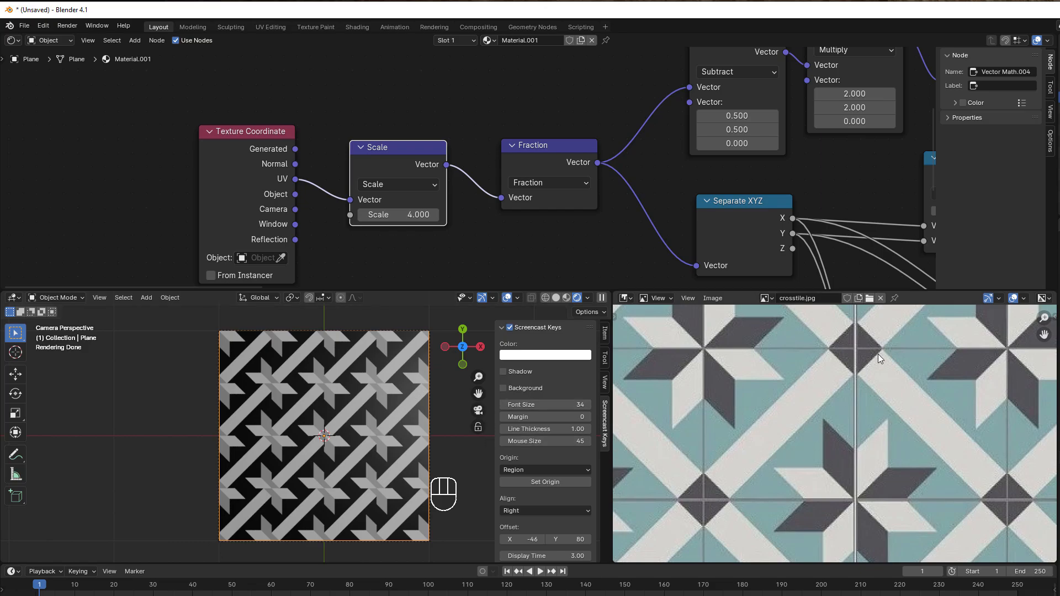
scroll(596, 220, "down", 4)
middle_click_drag(559, 220, 616, 220)
scroll(612, 220, "up", 1)
left_click_drag(307, 86, 492, 270)
middle_click_drag(505, 224, 399, 207)
scroll(460, 189, "up", 1)
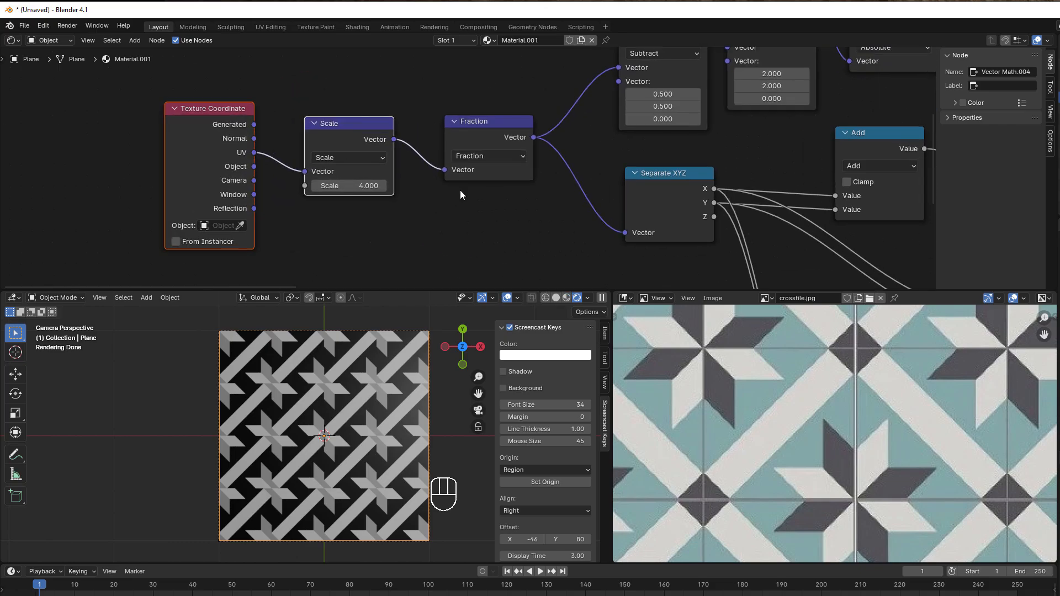
middle_click_drag(476, 181, 418, 209)
scroll(419, 210, "up", 1)
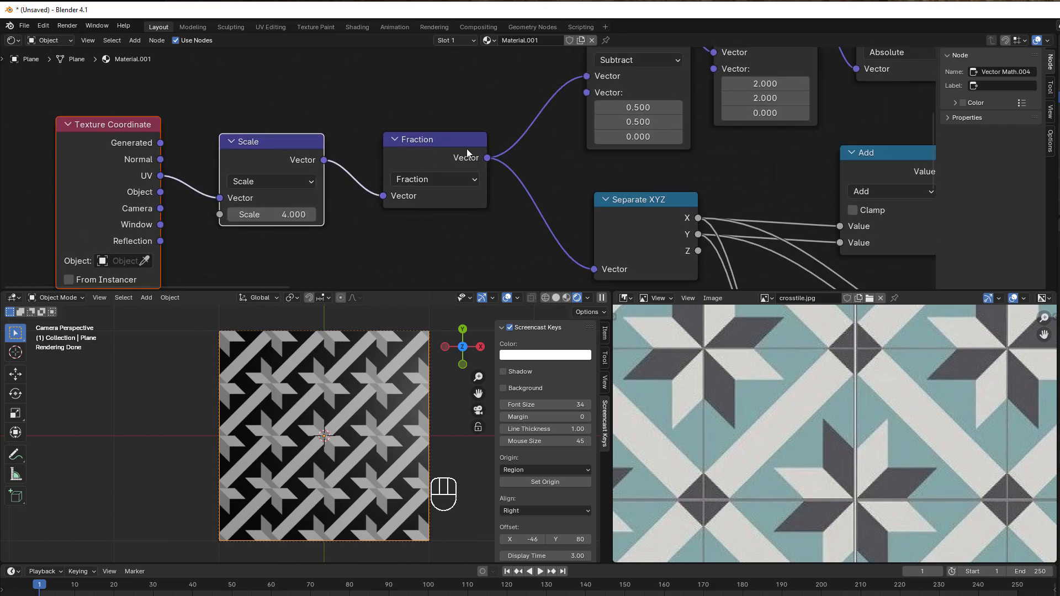
scroll(467, 202, "down", 1)
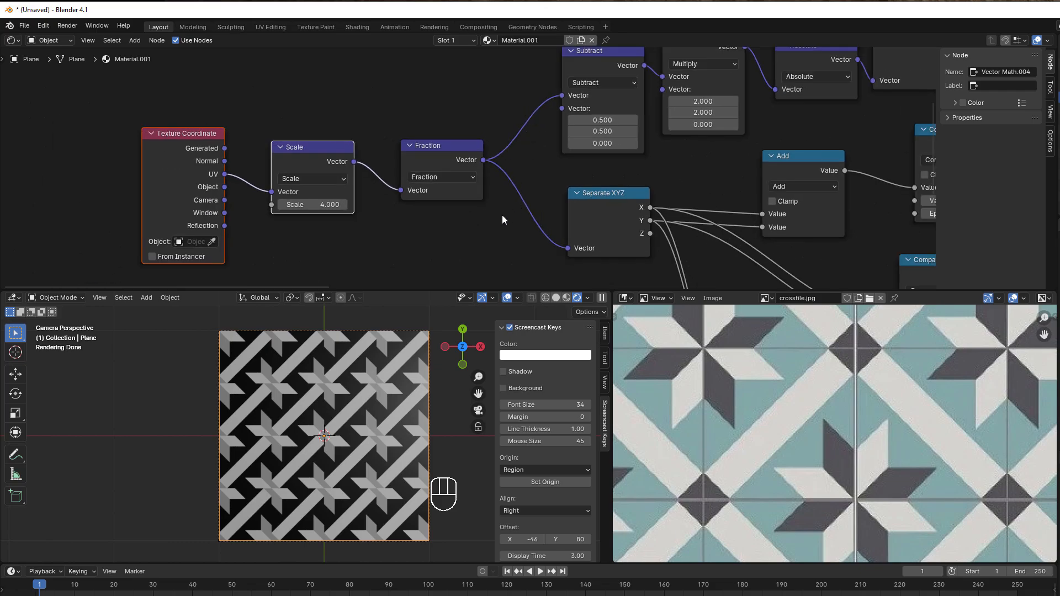
Step: Add a Vector Rotate node below the Fraction node
middle_click_drag(502, 220, 536, 192)
key("shift+a")
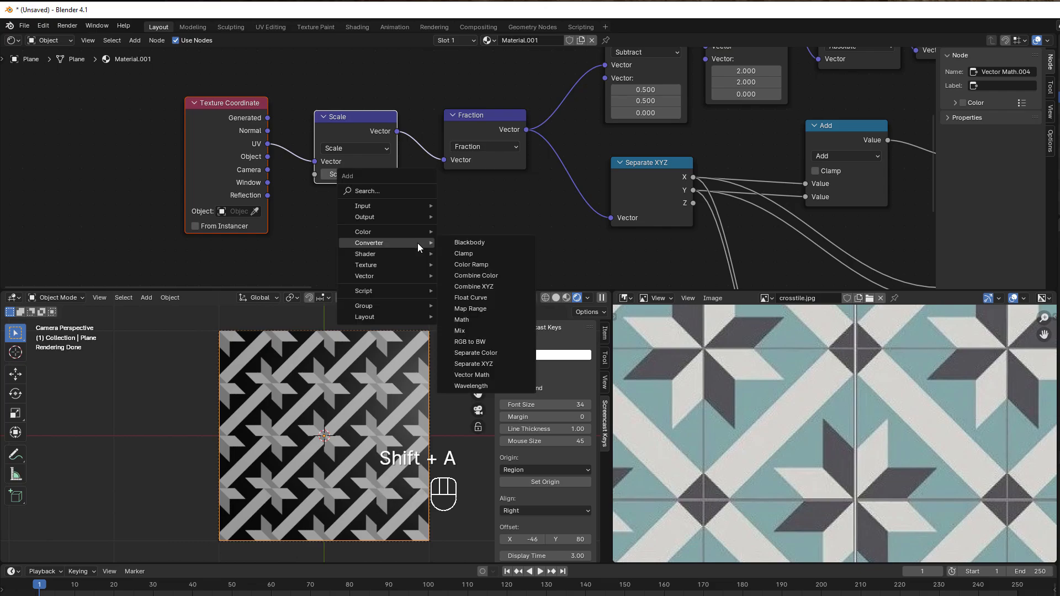
mouse_move(397, 276)
left_click(474, 353)
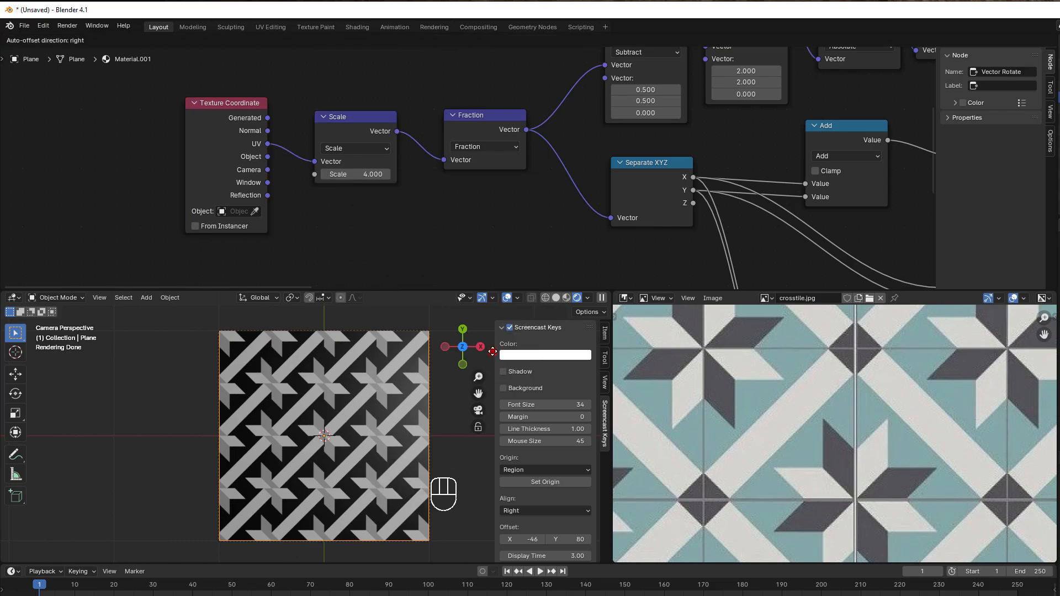
left_click(457, 187)
Step: Move the Texture Coordinate, Scale and Fraction nodes farther away from the Subtract and Separate XYZ nodes to make room for Vector Rotate
scroll(457, 188, "down", 3)
middle_click_drag(432, 213, 523, 239)
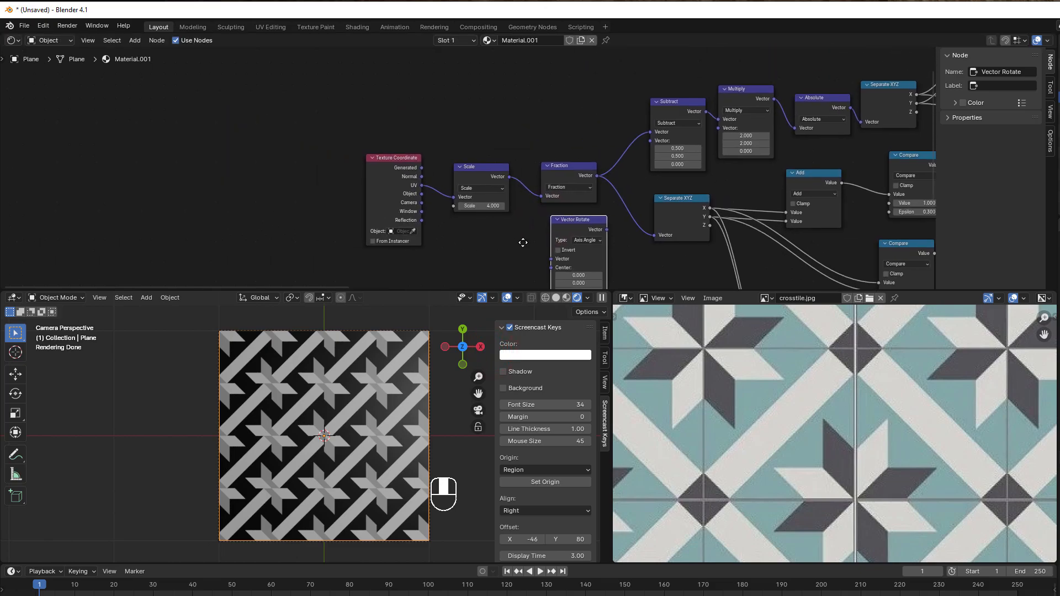
left_click_drag(354, 115, 472, 166)
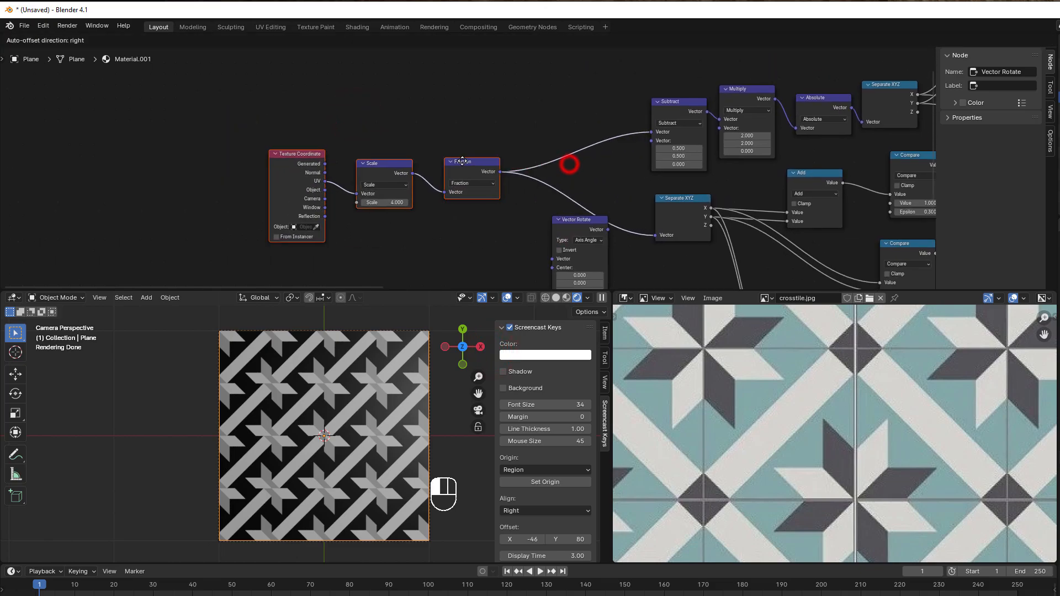
scroll(468, 179, "up", 1)
scroll(475, 205, "up", 2)
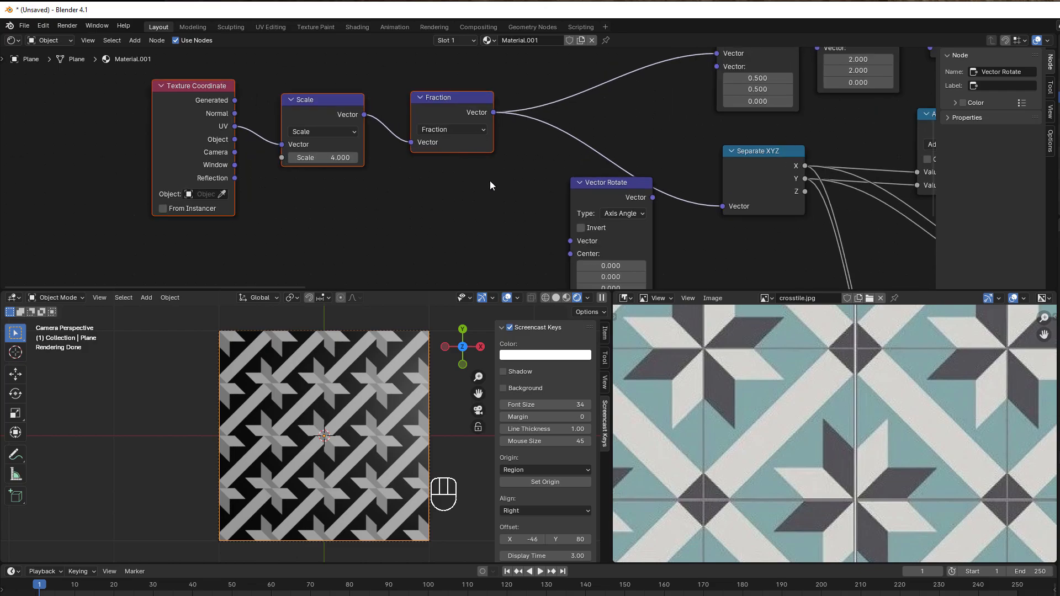
Step: Route the Fraction output through the Vector Rotate node into both the vector Subtract and Separate XYZ, and place it between them
left_click_drag(497, 113, 570, 241)
left_click_drag(651, 198, 716, 106)
left_click_drag(652, 251, 722, 259)
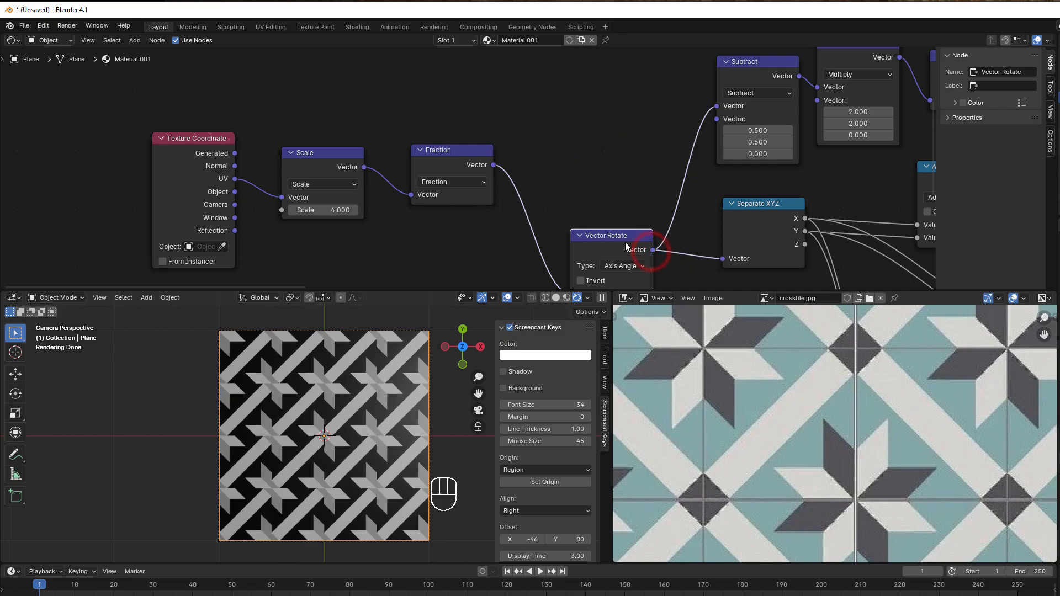
left_click_drag(614, 240, 604, 112)
middle_click_drag(501, 234, 492, 183)
scroll(474, 185, "up", 2)
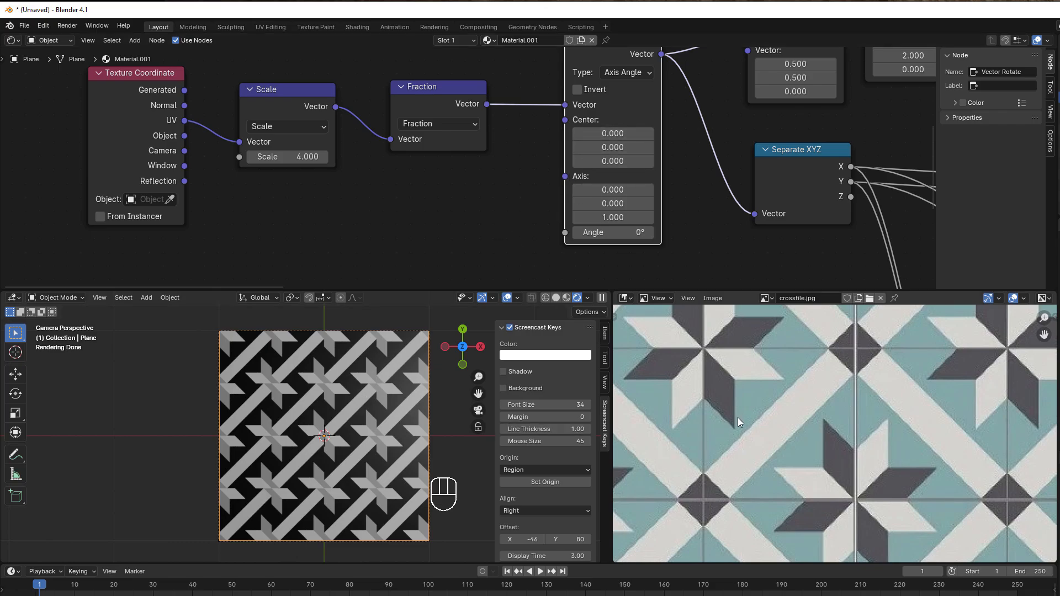
Step: Set the Vector Rotate node's Center X and Y to 0.500 and turn its Angle to about -14.4°
scroll(780, 130, "down", 4)
middle_click_drag(758, 78, 689, 160)
scroll(651, 224, "up", 3)
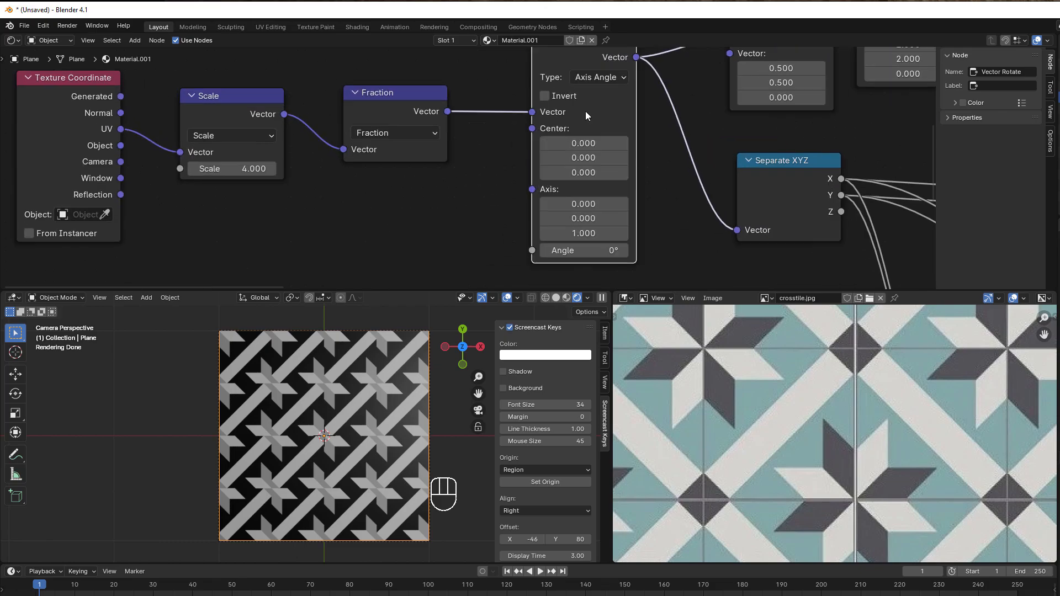
left_click(624, 144)
left_click(624, 144)
left_click(624, 144)
left_click(623, 144)
left_click(623, 144)
left_click(622, 157)
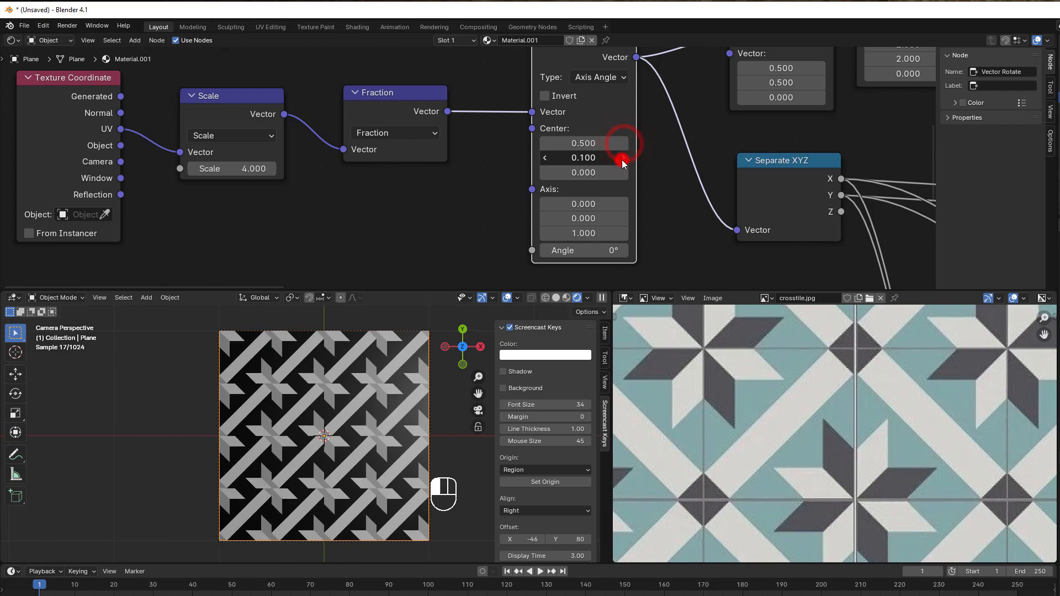
left_click(623, 157)
left_click(623, 157)
left_click(623, 157)
left_click(622, 158)
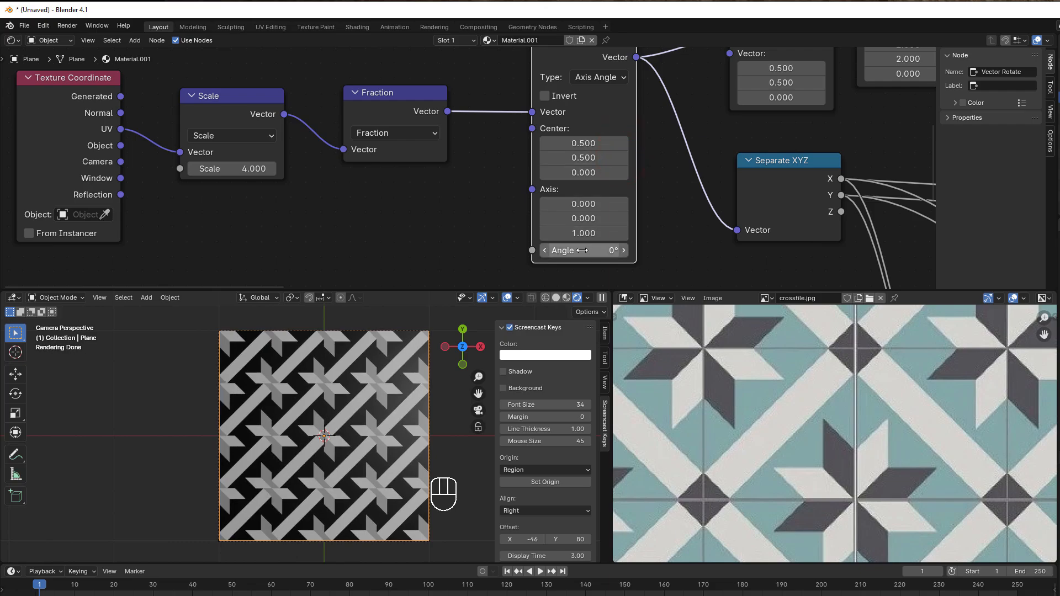
mouse_move(579, 250)
left_mouse_down()
mouse_move(549, 250)
mouse_move(649, 251)
mouse_move(559, 250)
left_mouse_up()
Step: Move the Texture Coordinate and Scale nodes away from Fraction and branch a new Vector Math Floor node off the Scale output
scroll(453, 210, "down", 2)
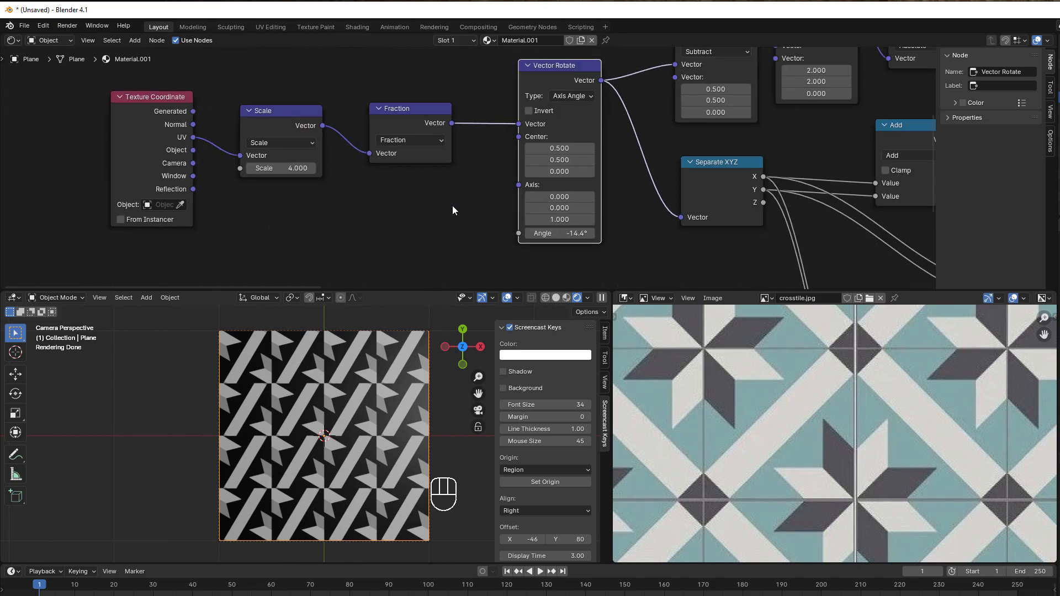
middle_click_drag(452, 210, 574, 224)
left_click_drag(227, 86, 427, 254)
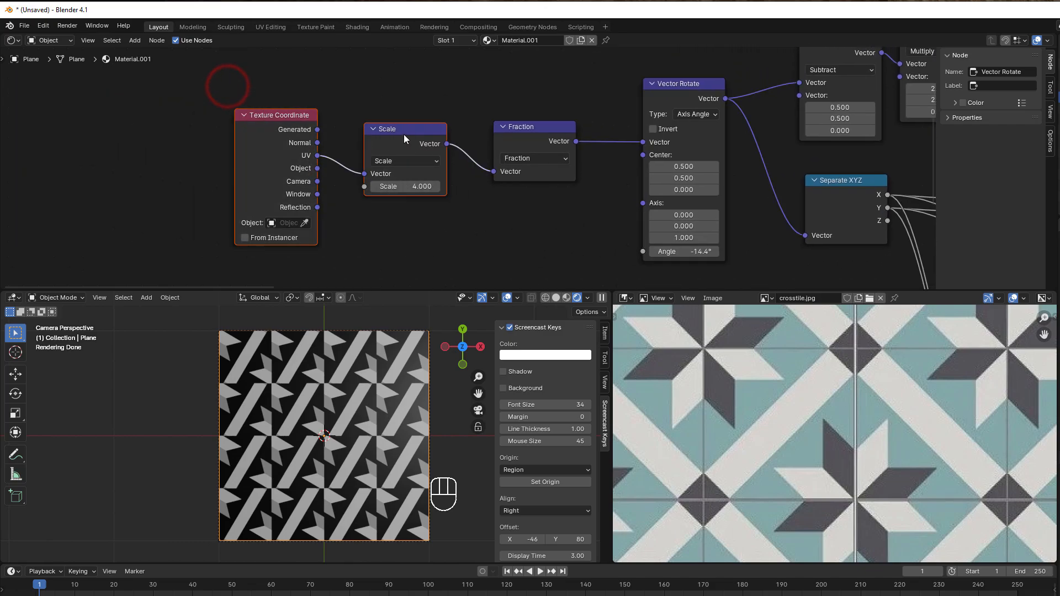
left_click_drag(403, 134, 385, 218)
type("fl")
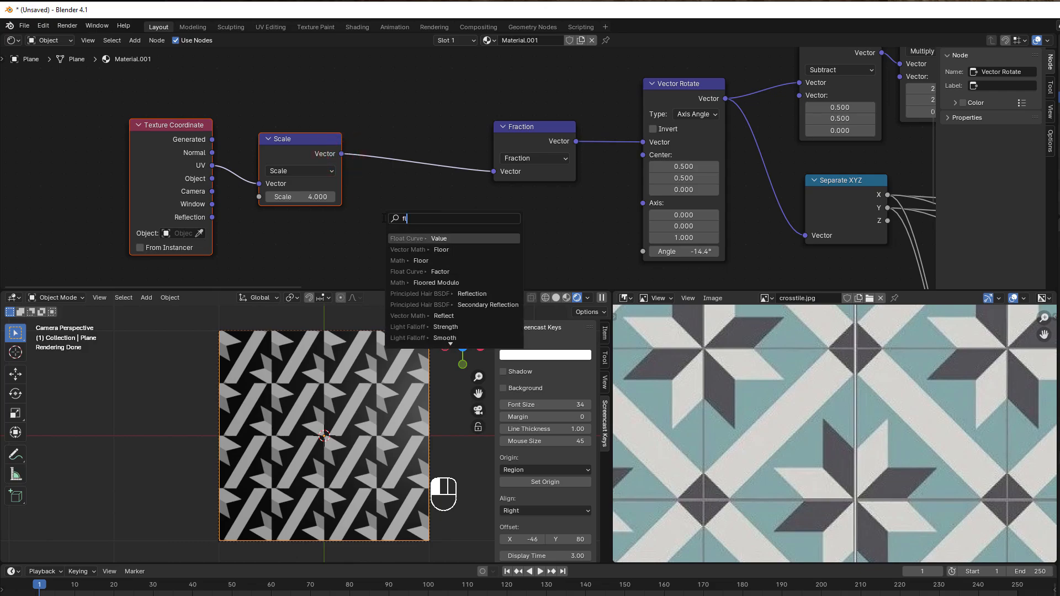
type("oo")
left_click(423, 235)
left_click(404, 216)
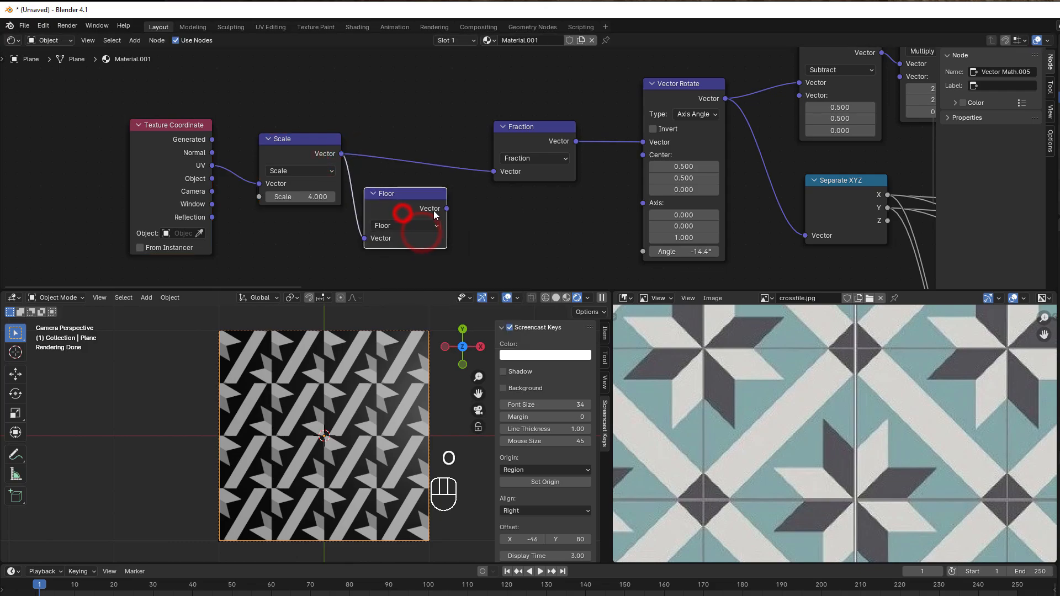
Step: Connect a new Separate XYZ node to the Floor node's output
left_click_drag(446, 209, 475, 253)
type("sep")
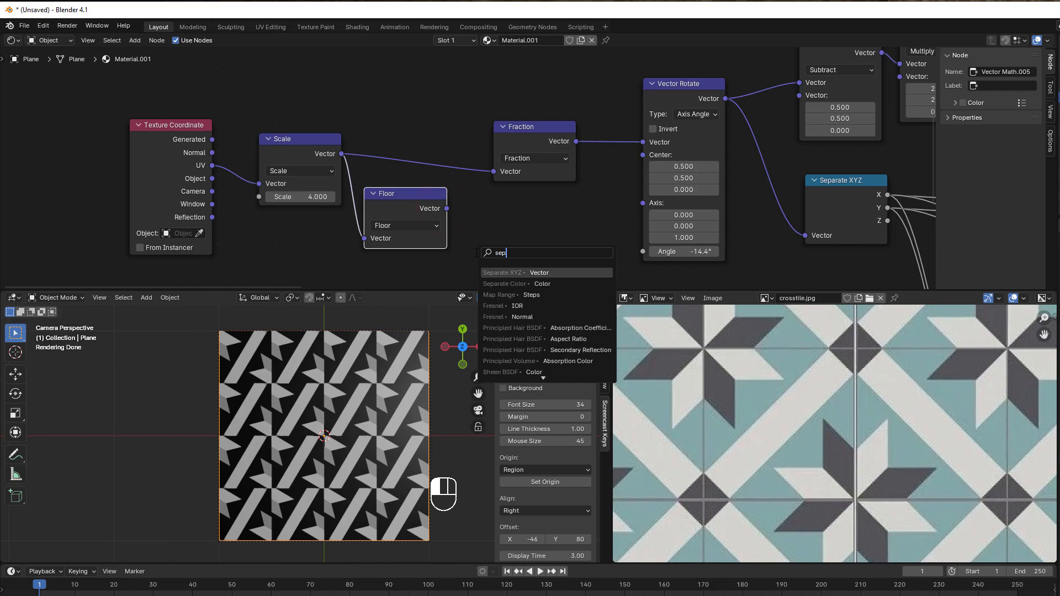
left_click(522, 271)
left_click(509, 248)
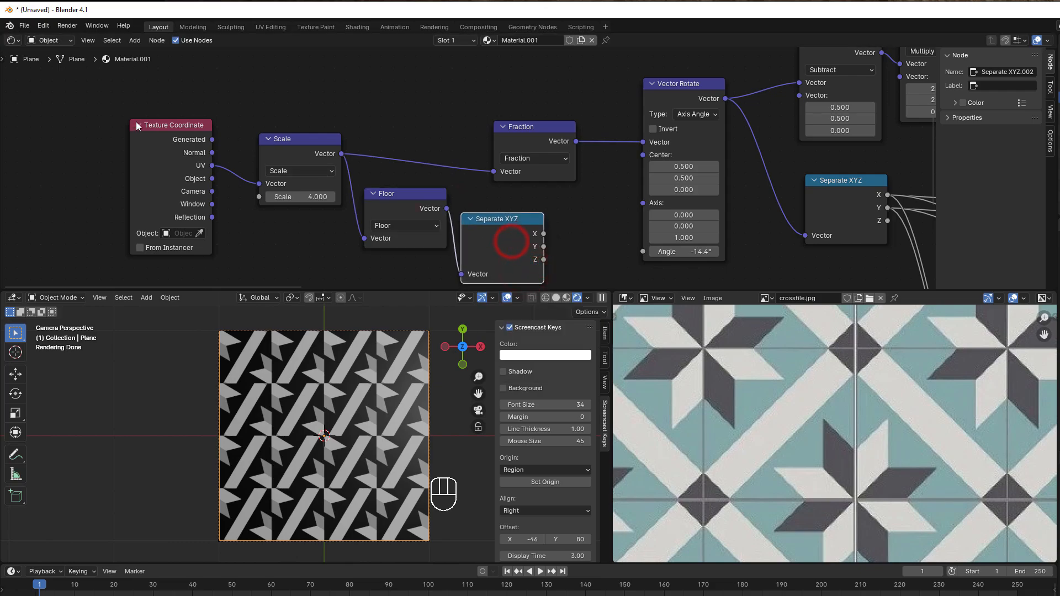
Step: Shift the Texture Coordinate, Scale and Floor nodes farther from Fraction, and bring the new Separate XYZ node close behind Floor
left_click_drag(106, 101, 380, 241)
left_click_drag(395, 199, 293, 199)
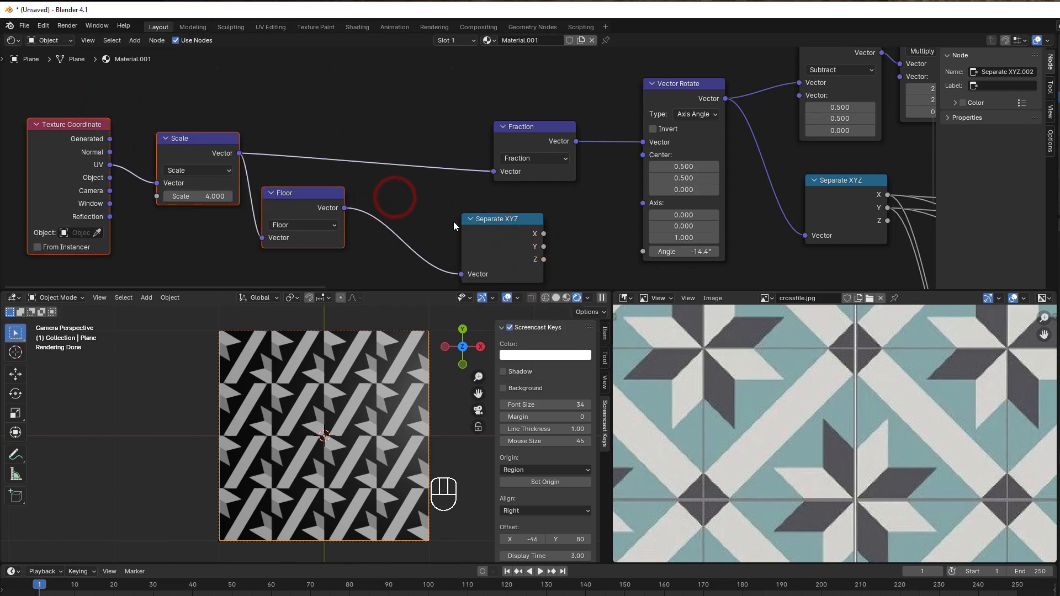
left_click_drag(485, 221, 417, 214)
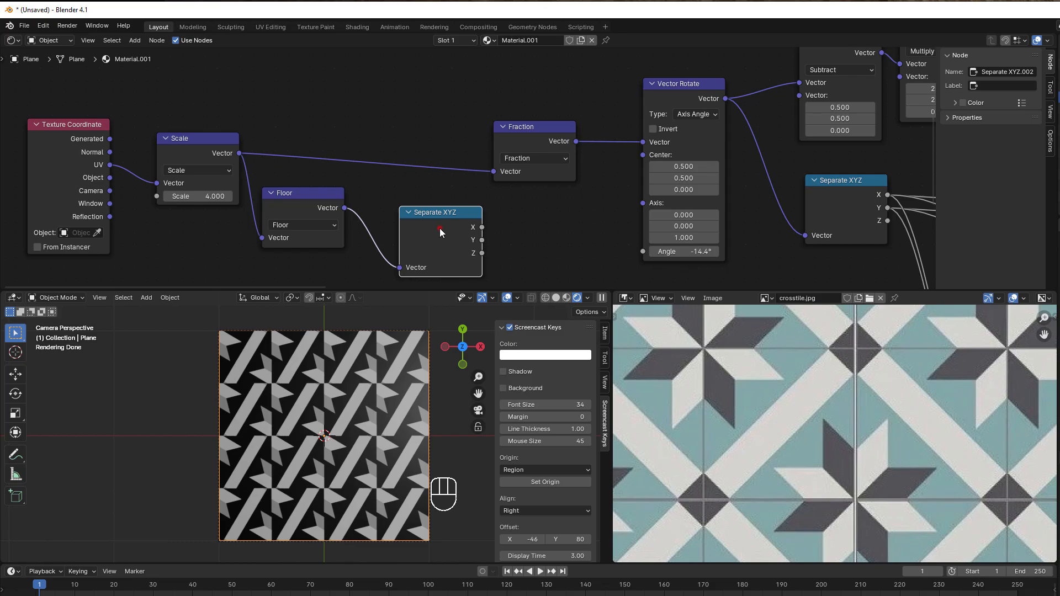
left_click_drag(439, 228, 421, 226)
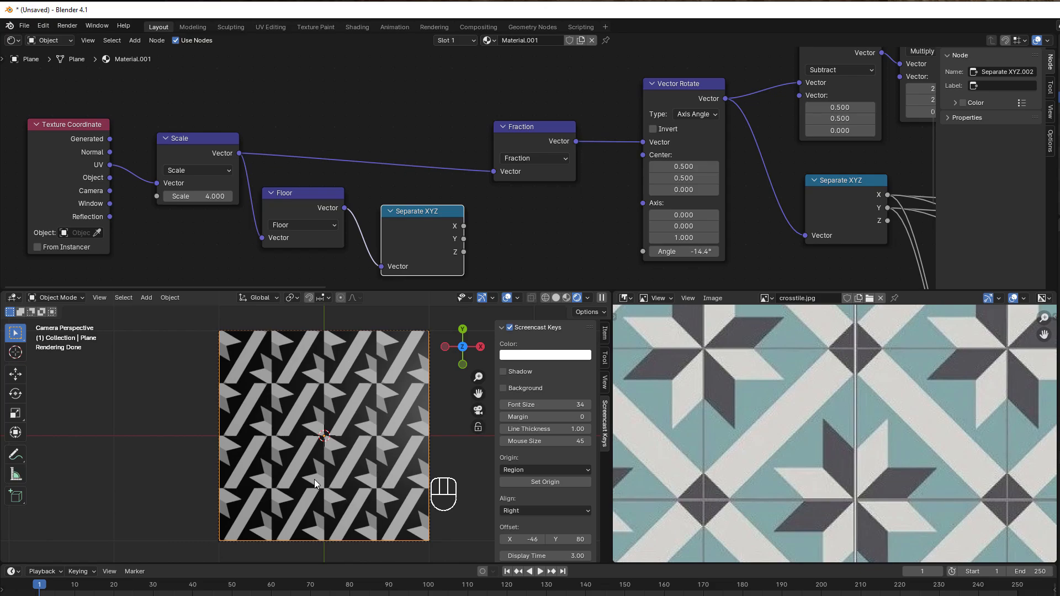
Step: Add a Math node set to Add below the Fraction node, beside the new Separate XYZ
key("shift+a")
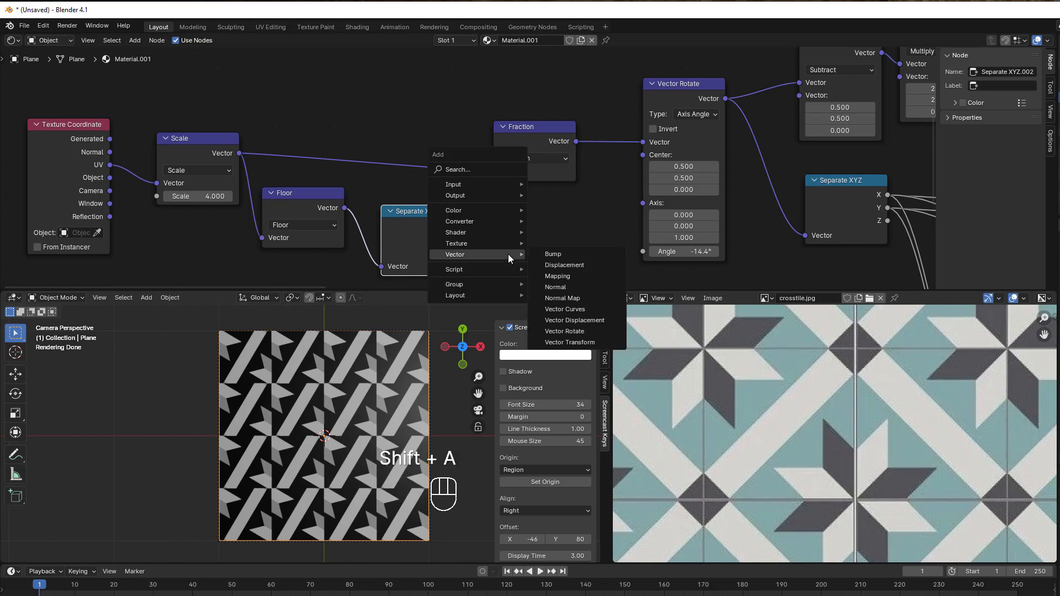
mouse_move(524, 221)
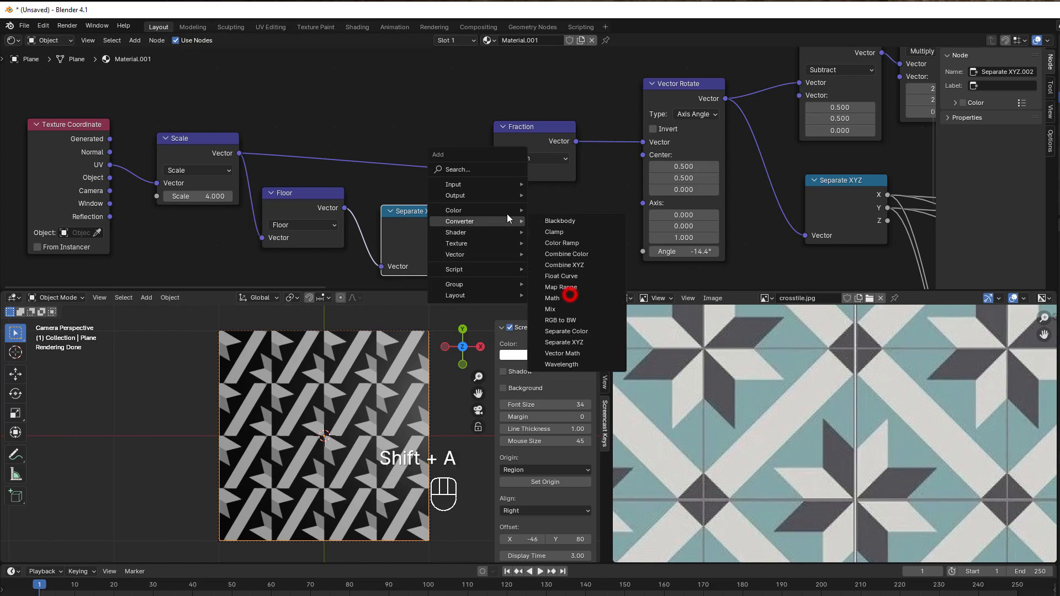
mouse_move(488, 208)
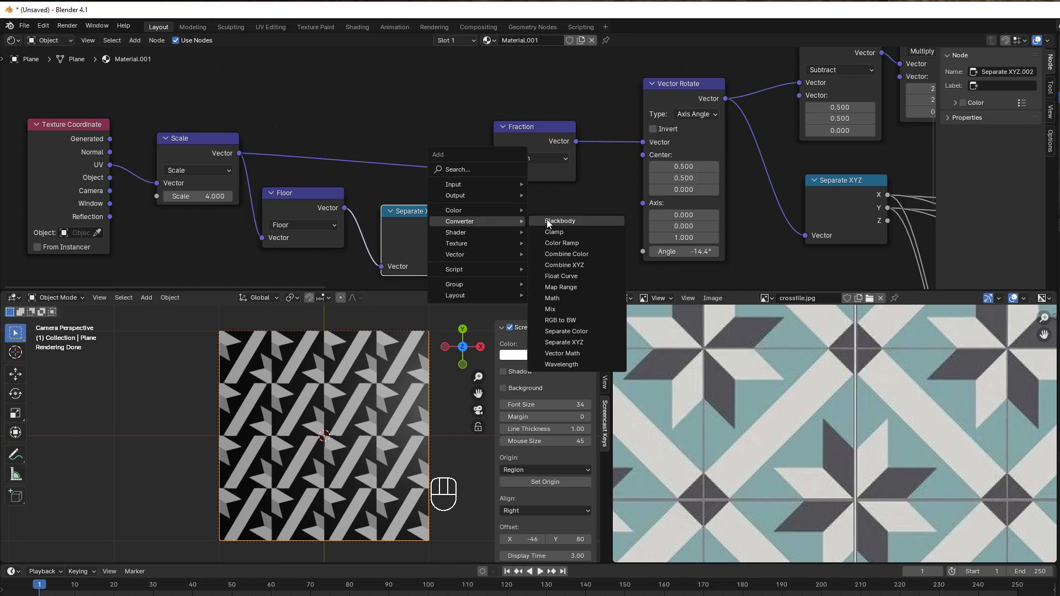
left_click(566, 300)
left_click(492, 198)
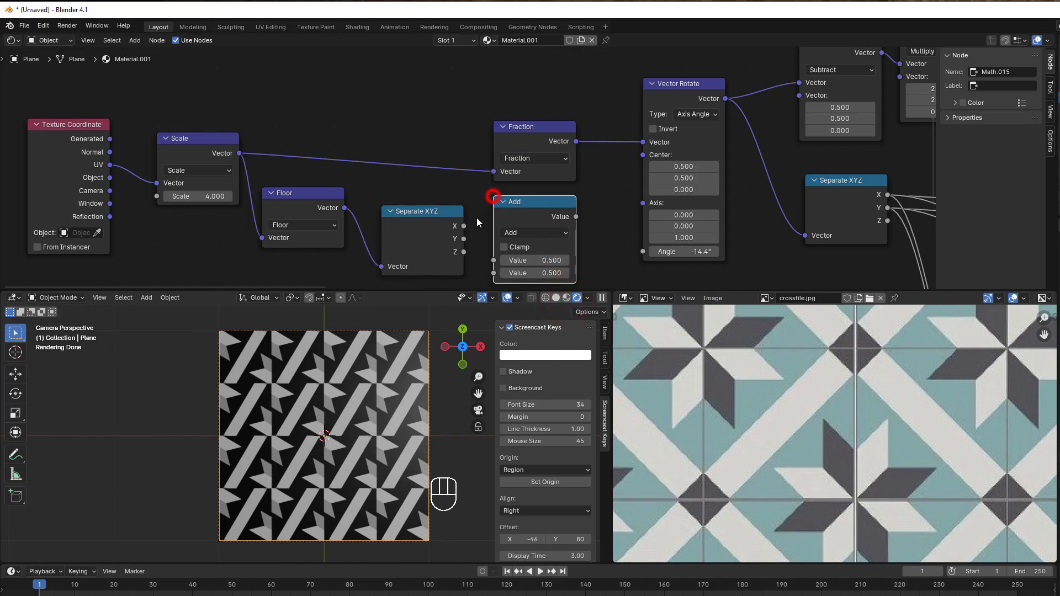
Step: Connect the Floor branch's Separate XYZ X and Y outputs to the Add node, and its result to the Vector Rotate Angle
mouse_move(492, 259)
left_mouse_down()
mouse_move(463, 226)
mouse_move(492, 276)
left_mouse_up()
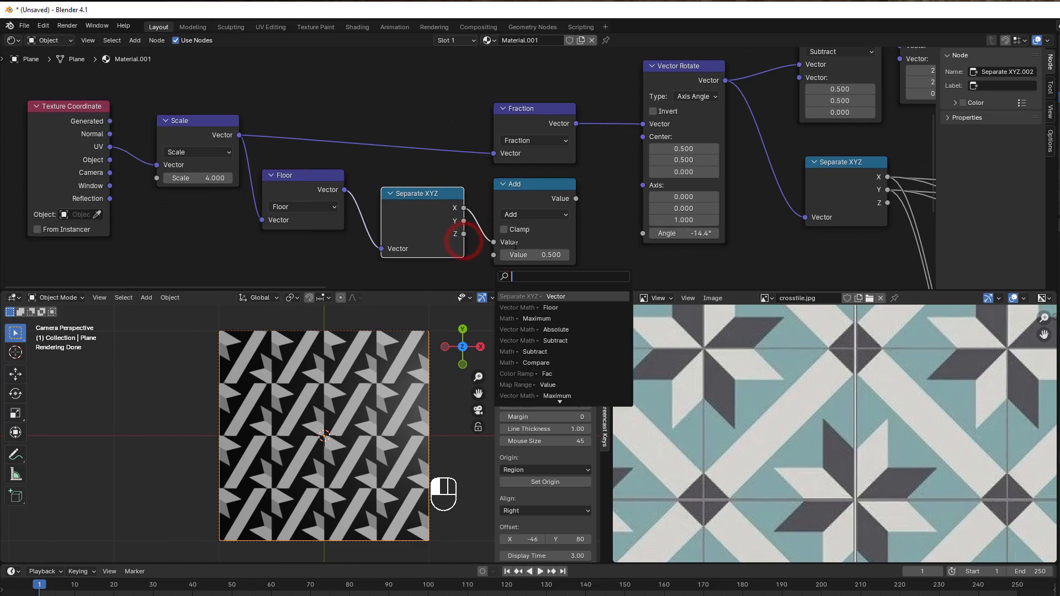
left_click_drag(463, 222, 492, 255)
left_click_drag(576, 198, 643, 233)
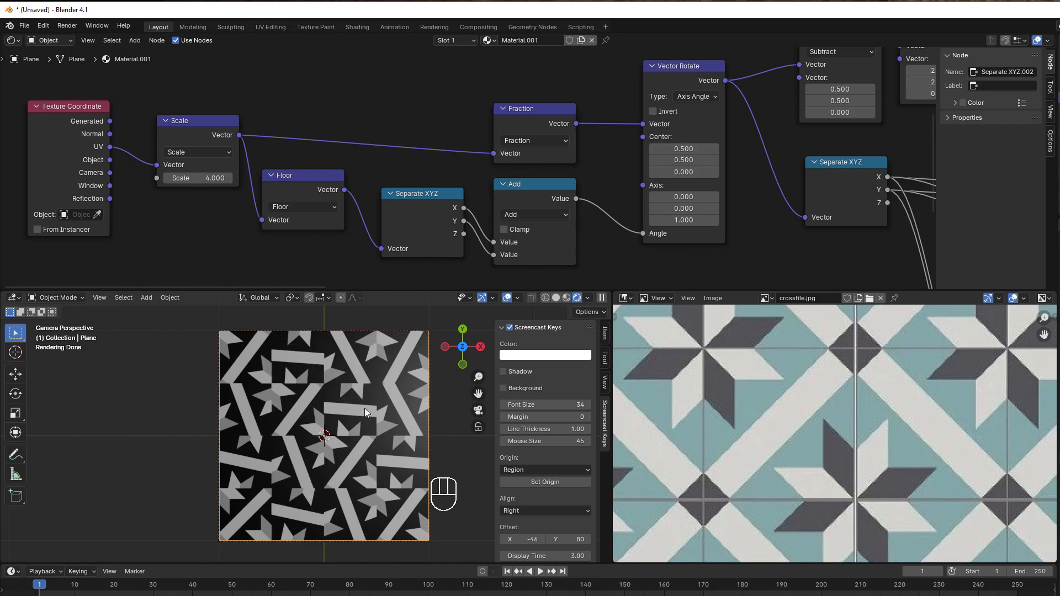
Step: Move all the nodes feeding Vector Rotate farther away from it to open up a gap
scroll(237, 222, "down", 2)
middle_click_drag(274, 217, 406, 205)
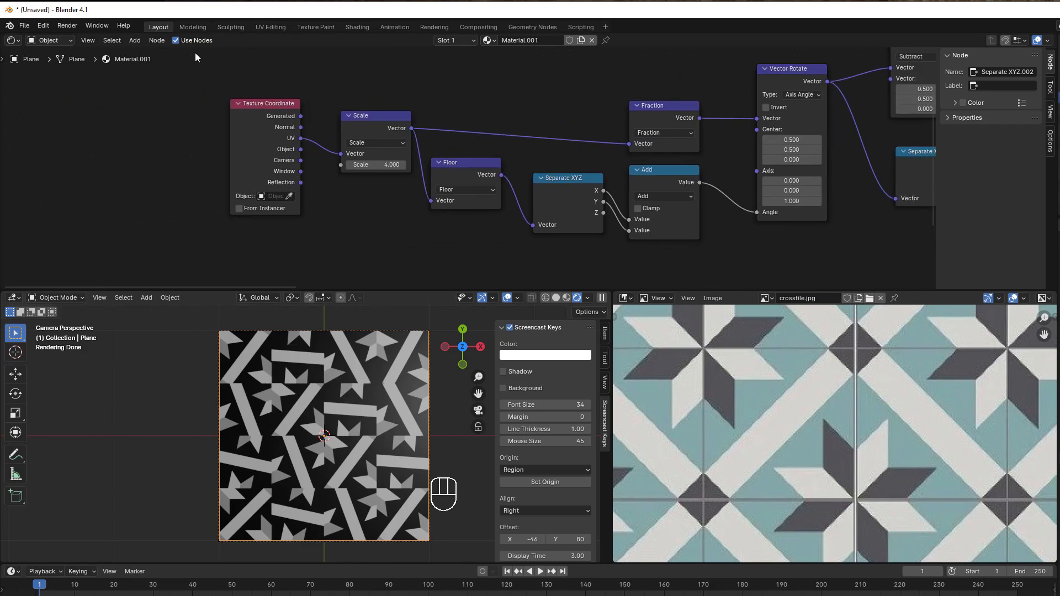
left_click_drag(202, 56, 665, 223)
left_click_drag(664, 177, 525, 199)
scroll(518, 210, "up", 2)
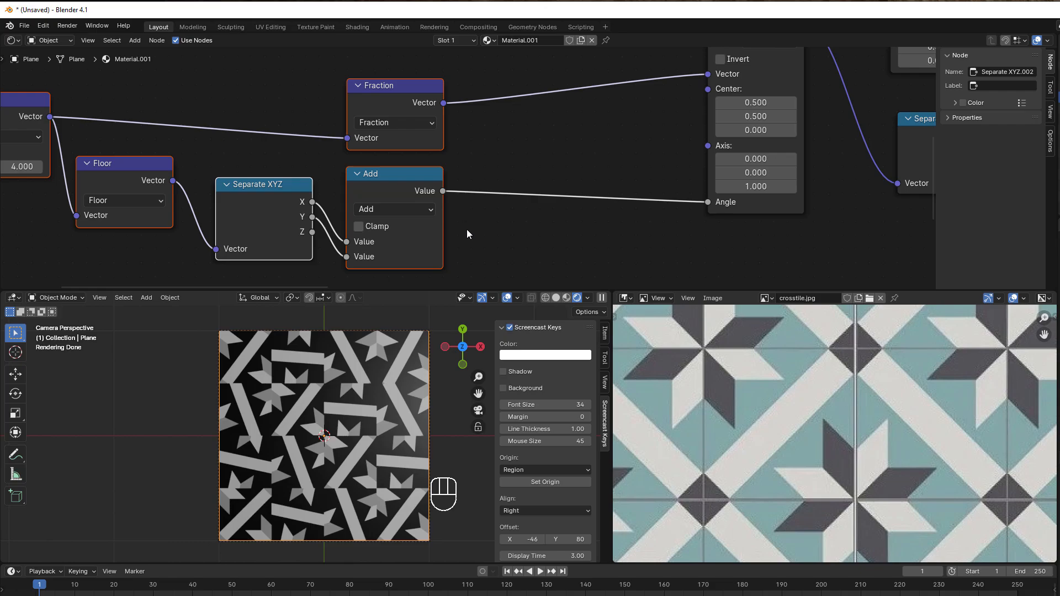
Step: Duplicate the Add node into its link to the Vector Rotate Angle and set the duplicate to Multiply
left_click(418, 183)
key("shift+d")
left_click(584, 164)
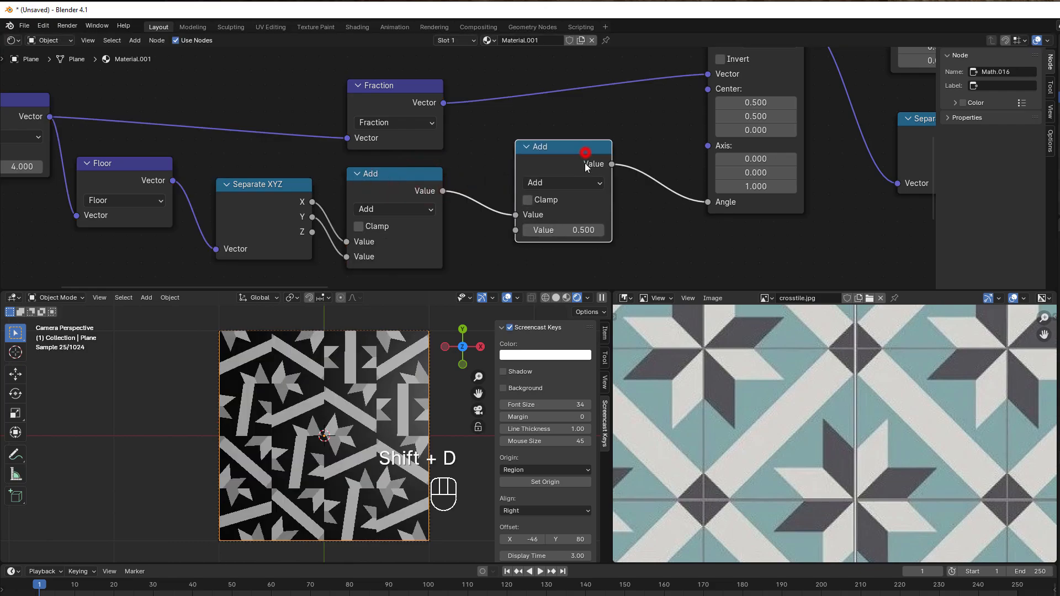
left_click(567, 182)
left_click(544, 250)
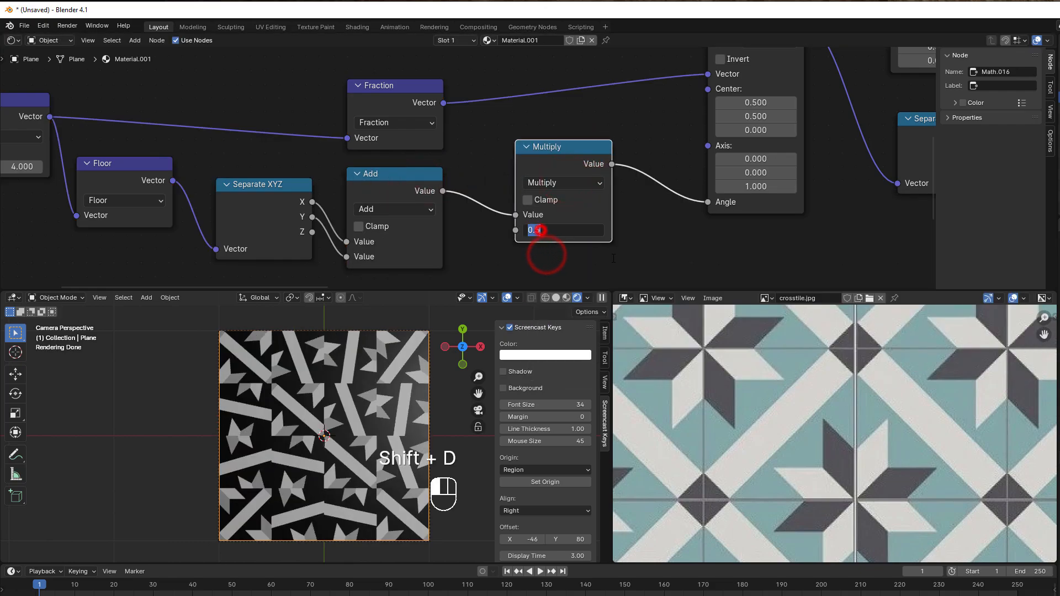
Step: Set the Multiply node's second value to the expression #pi*0.5
left_click(541, 231)
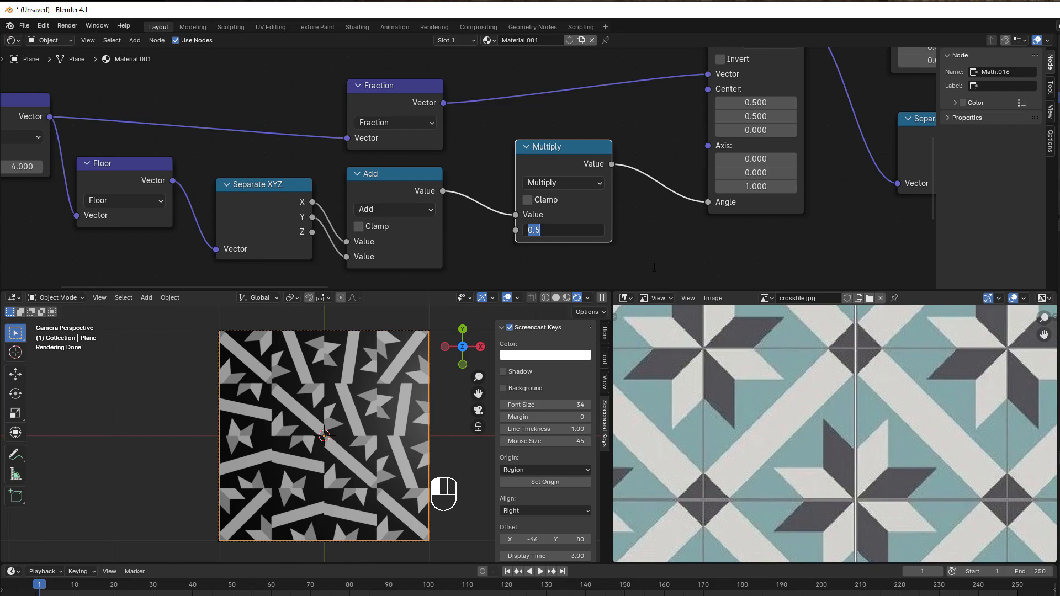
type("#")
type("pi*0.5")
key("Return")
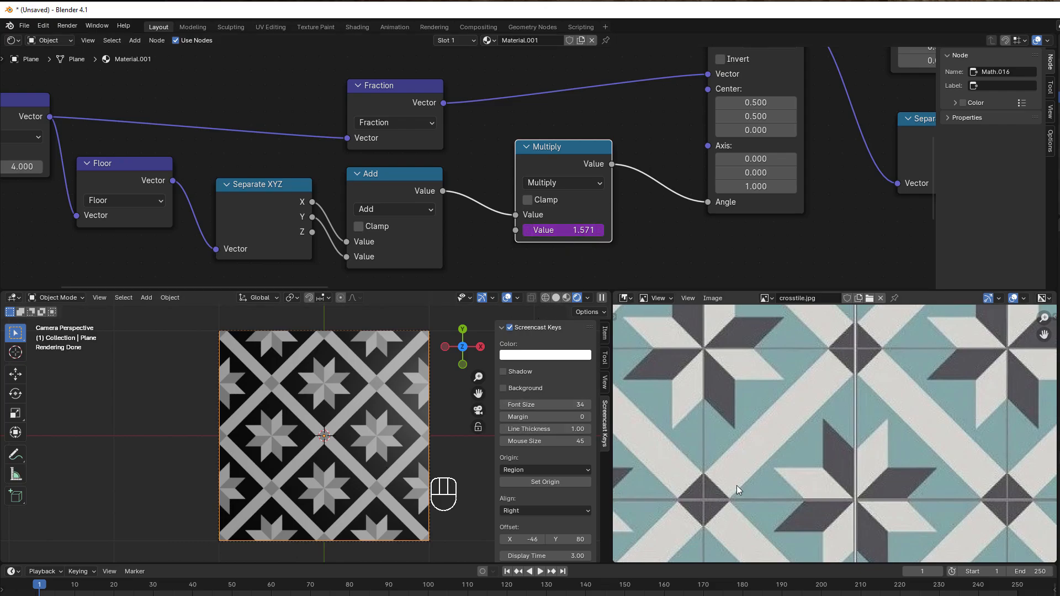
Step: Duplicate the Floor node into the link between Floor and Separate XYZ, and set the duplicate's operation to Add
scroll(772, 478, "down", 4)
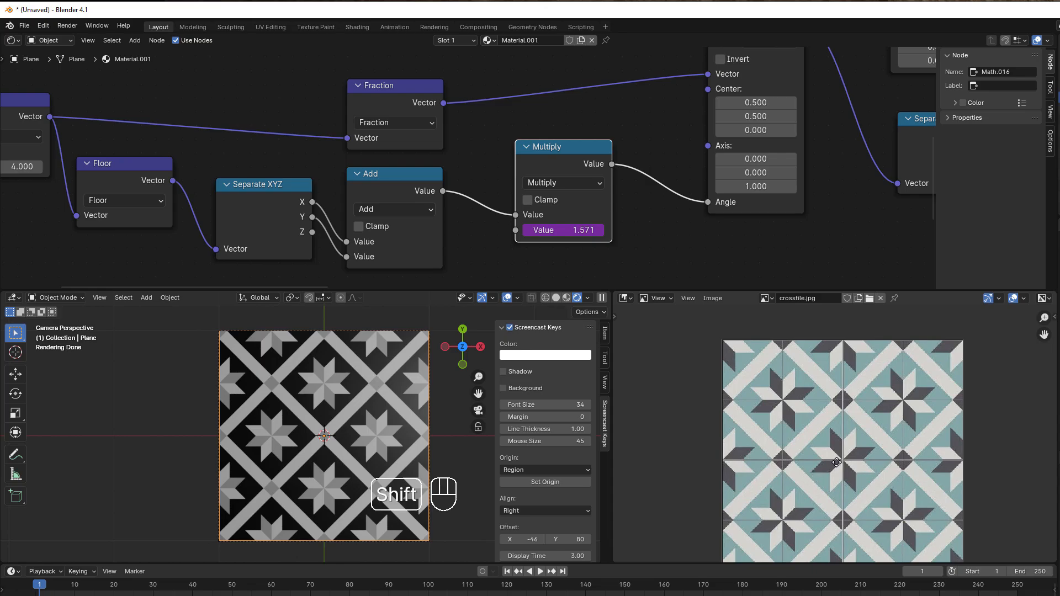
middle_click_drag(813, 470, 824, 436, "shift")
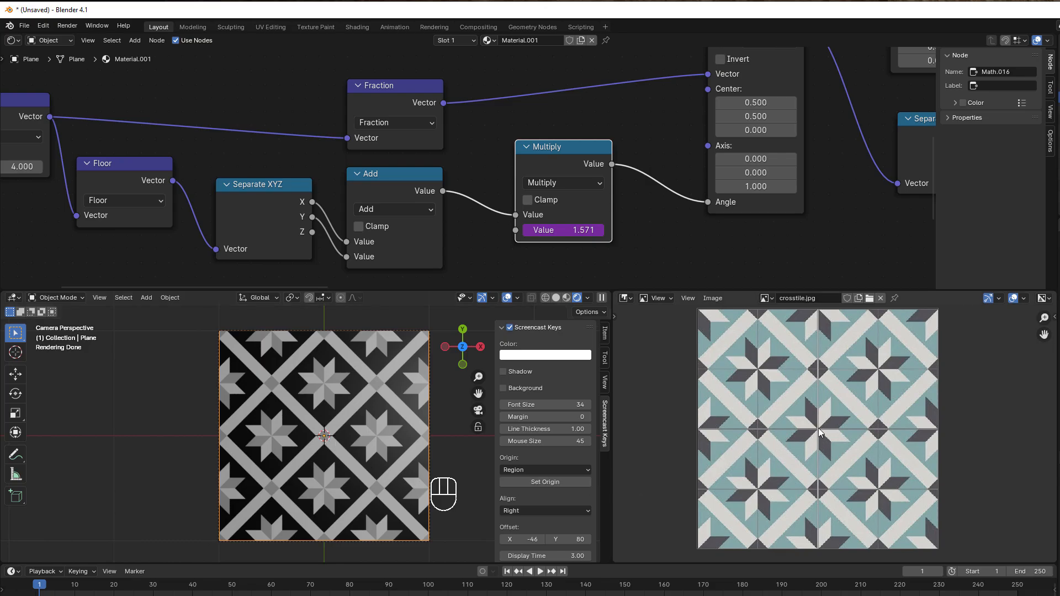
middle_click_drag(212, 264, 401, 243)
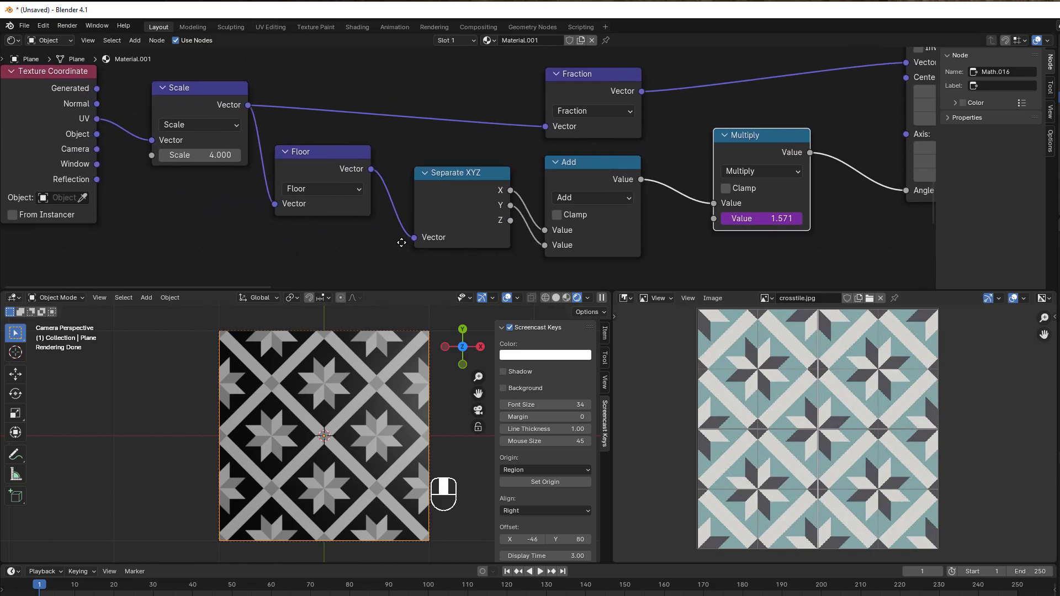
left_click(326, 165)
key("shift+d")
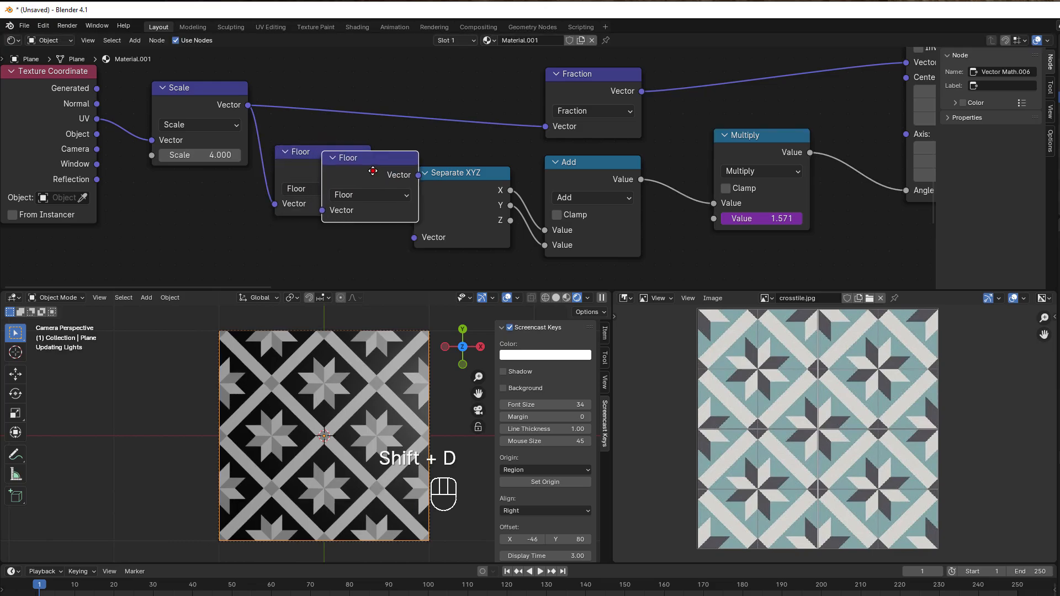
left_click(476, 171)
left_click(442, 195)
left_click(449, 228)
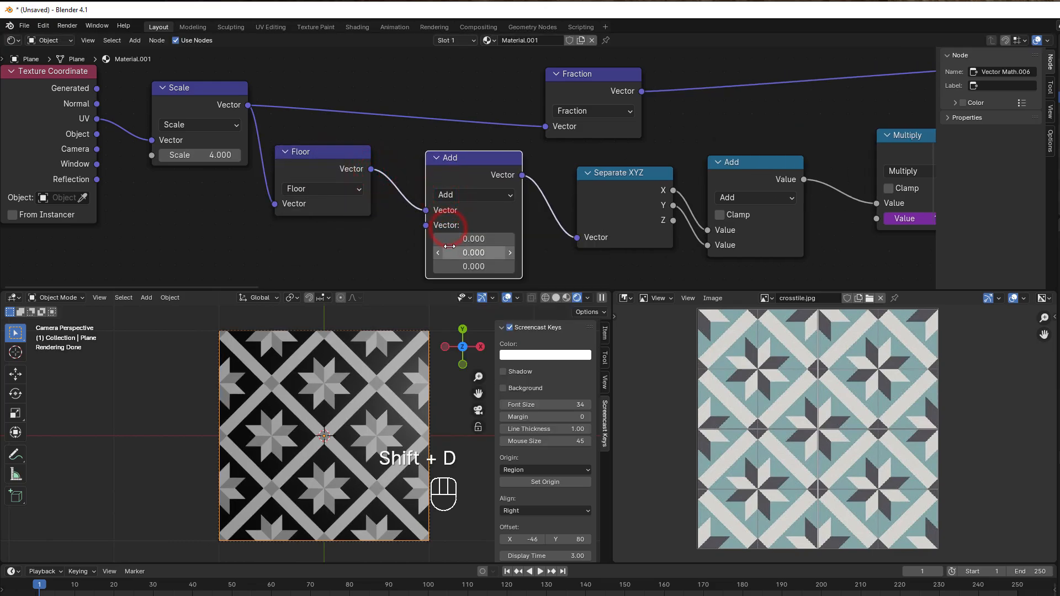
Step: Set the new vector Add node's Y value to 1 and compare the star placement with crosstile.jpg
left_click(464, 237)
left_click(466, 254)
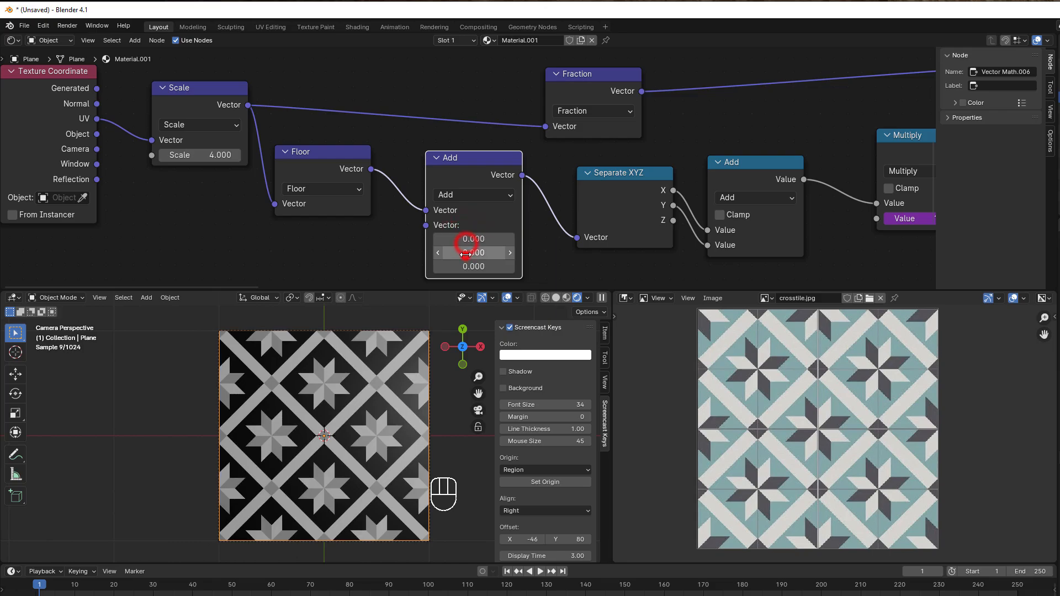
type("1")
key("Return")
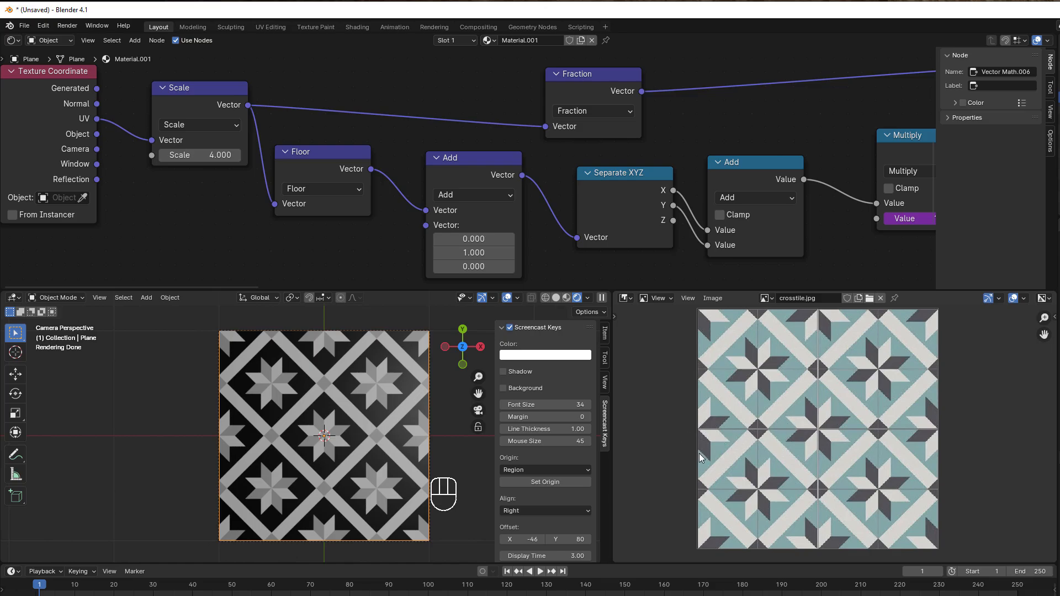
scroll(781, 411, "up", 3)
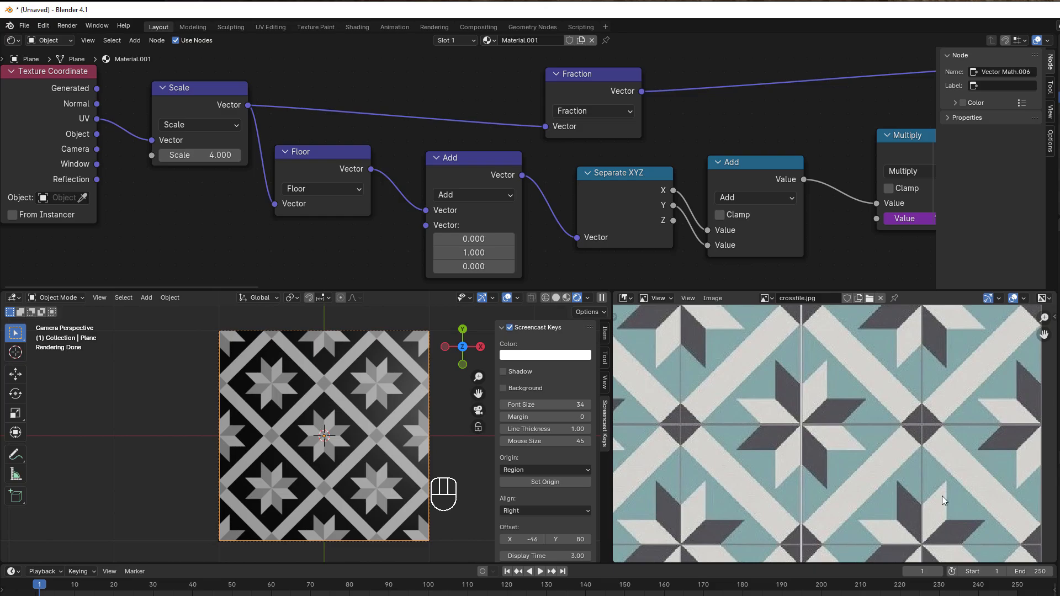
scroll(825, 425, "down", 4)
scroll(832, 458, "up", 2)
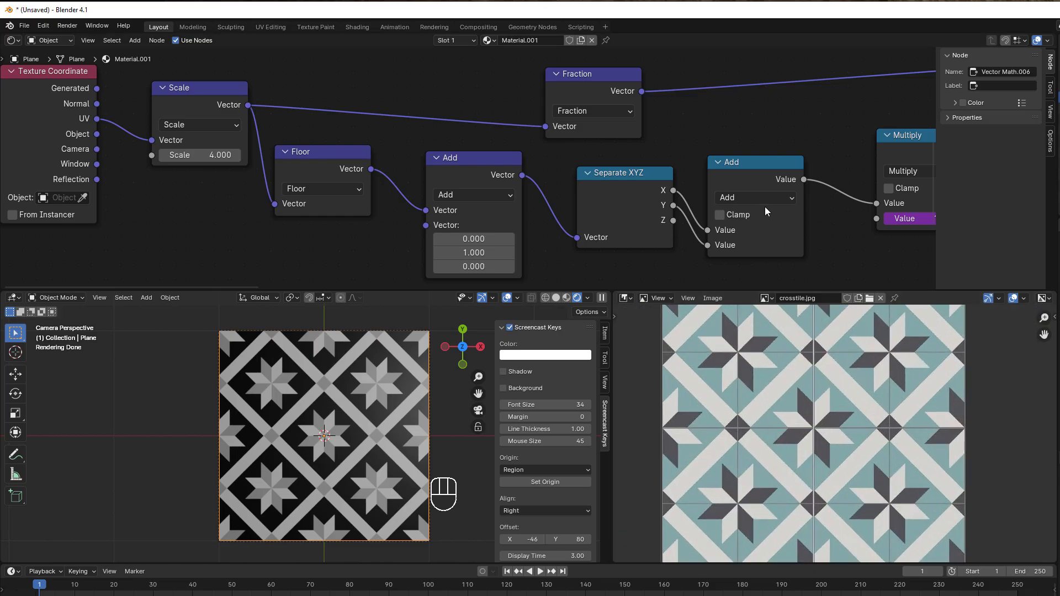
Step: Move the Absolute node and the Separate XYZ node after it upward and closer to the vector Multiply node
scroll(765, 205, "down", 4)
scroll(766, 190, "down", 1)
middle_click_drag(709, 149, 523, 214)
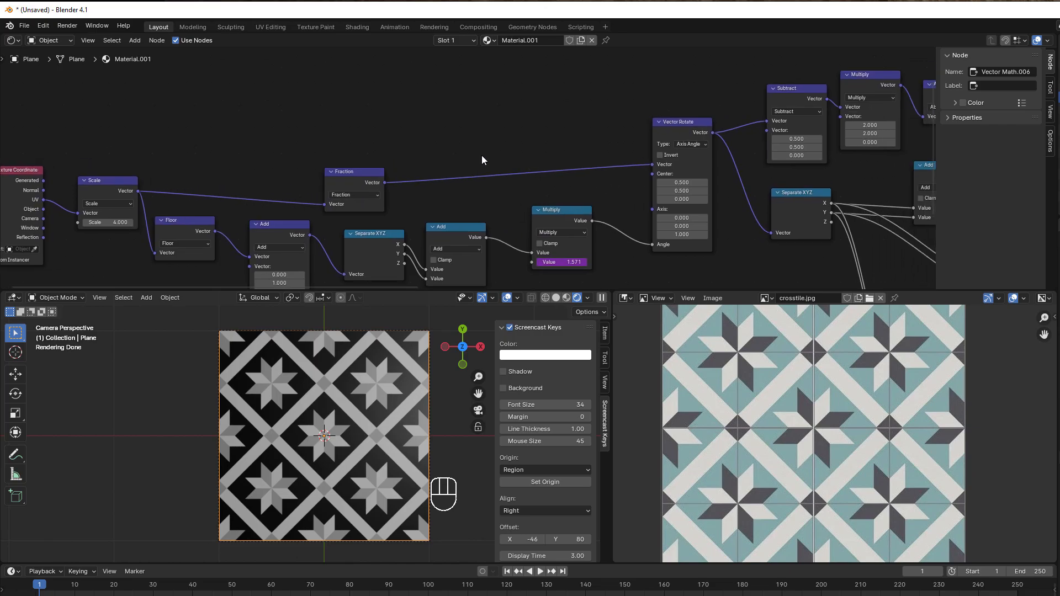
scroll(481, 157, "down", 1)
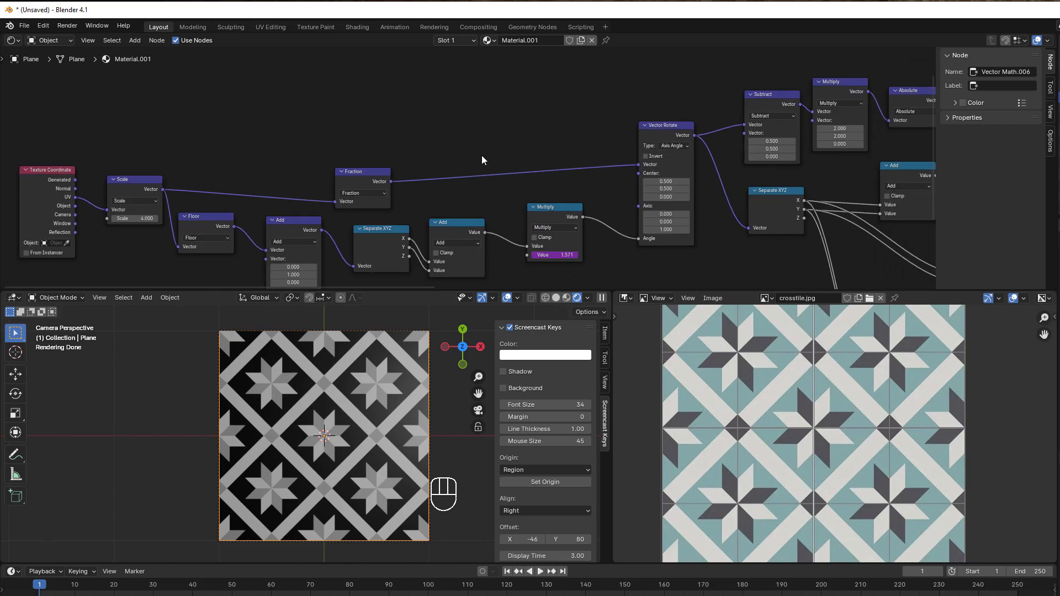
middle_click_drag(482, 157, 401, 182)
middle_click_drag(598, 139, 285, 197)
mouse_move(522, 191)
middle_mouse_down()
mouse_move(356, 213)
mouse_move(382, 218)
middle_mouse_up()
scroll(246, 231, "up", 1)
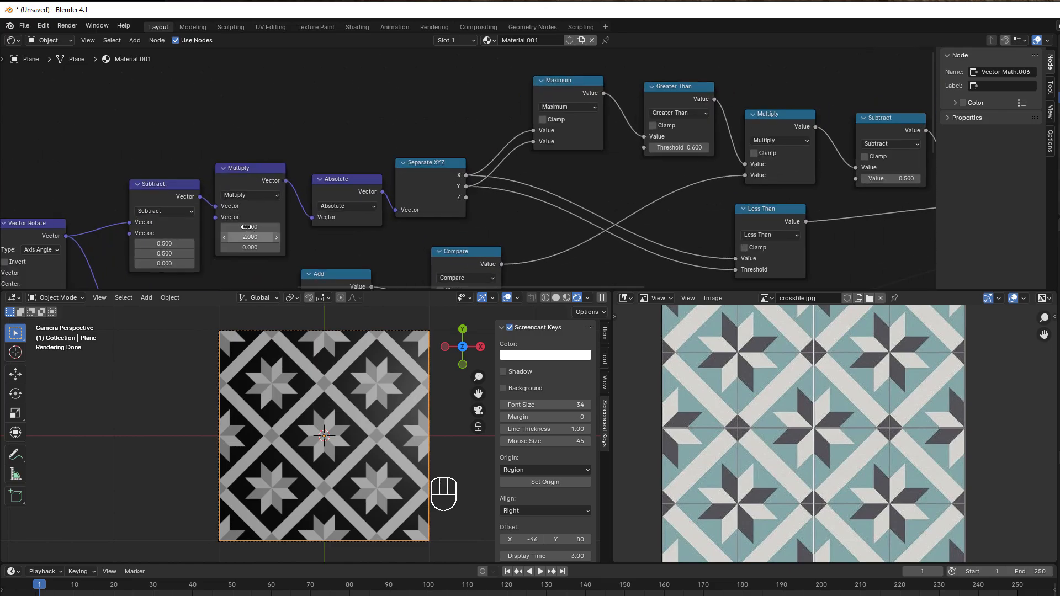
left_click_drag(350, 180, 331, 151)
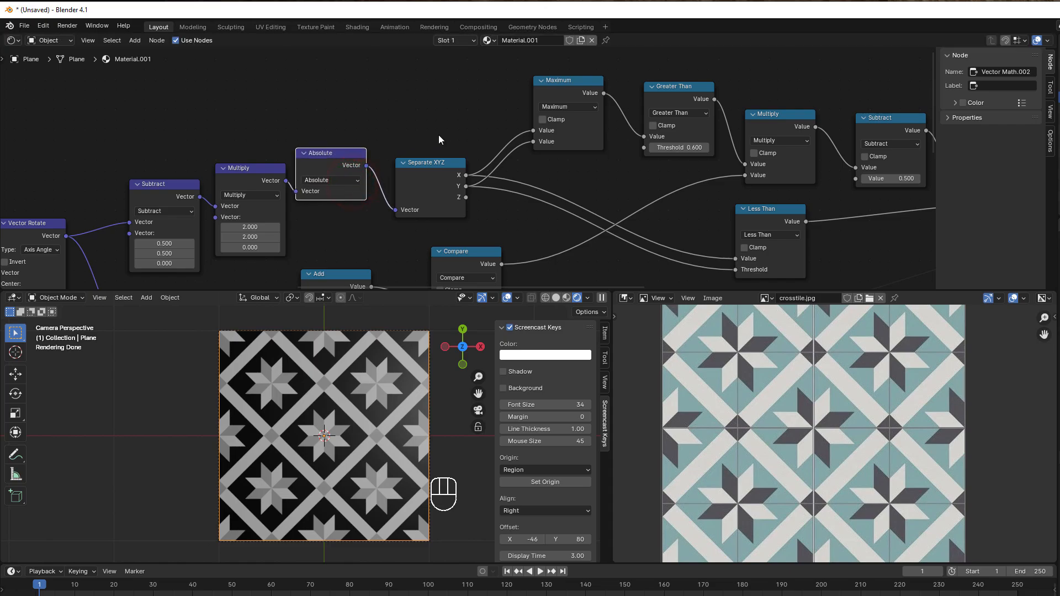
middle_click_drag(442, 134, 372, 155)
left_click_drag(378, 186, 361, 167)
middle_click_drag(431, 191, 404, 240)
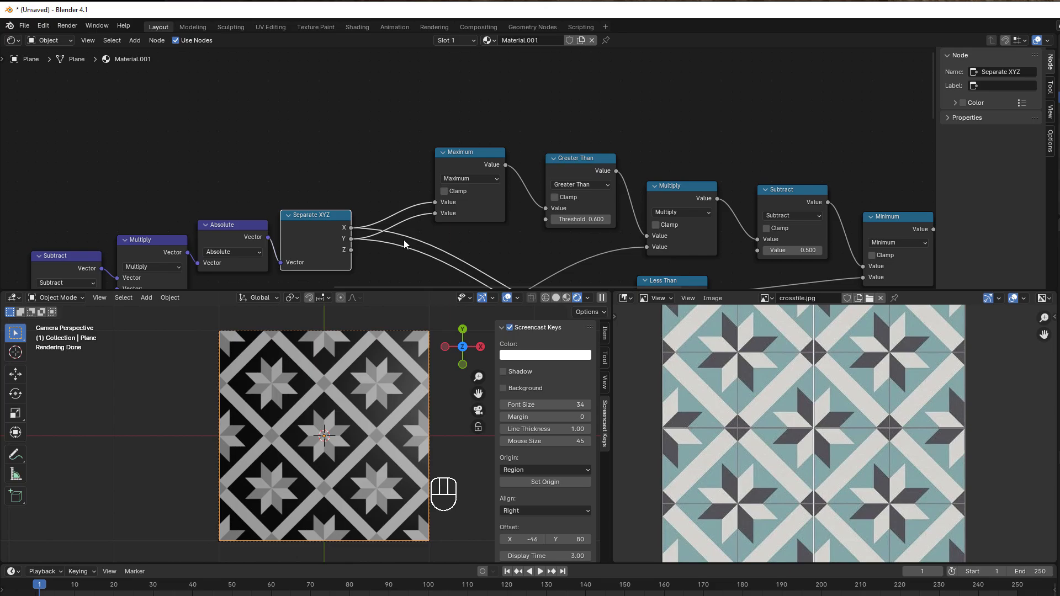
Step: Duplicate the Maximum node above the original and connect Separate XYZ's X and Y outputs to the duplicate's two inputs
left_click(461, 160)
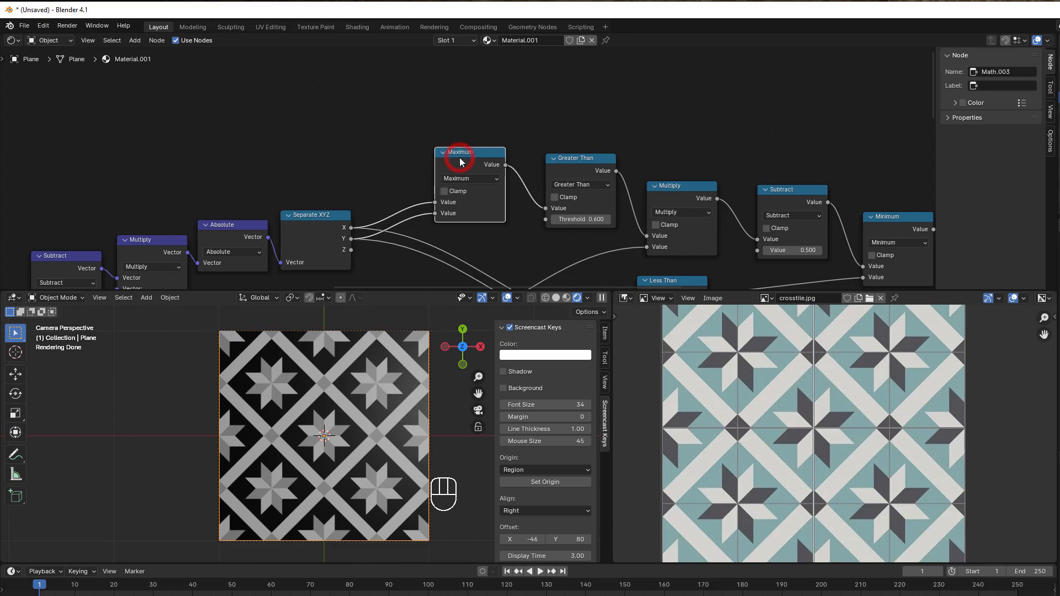
key("shift+d")
left_click(462, 78)
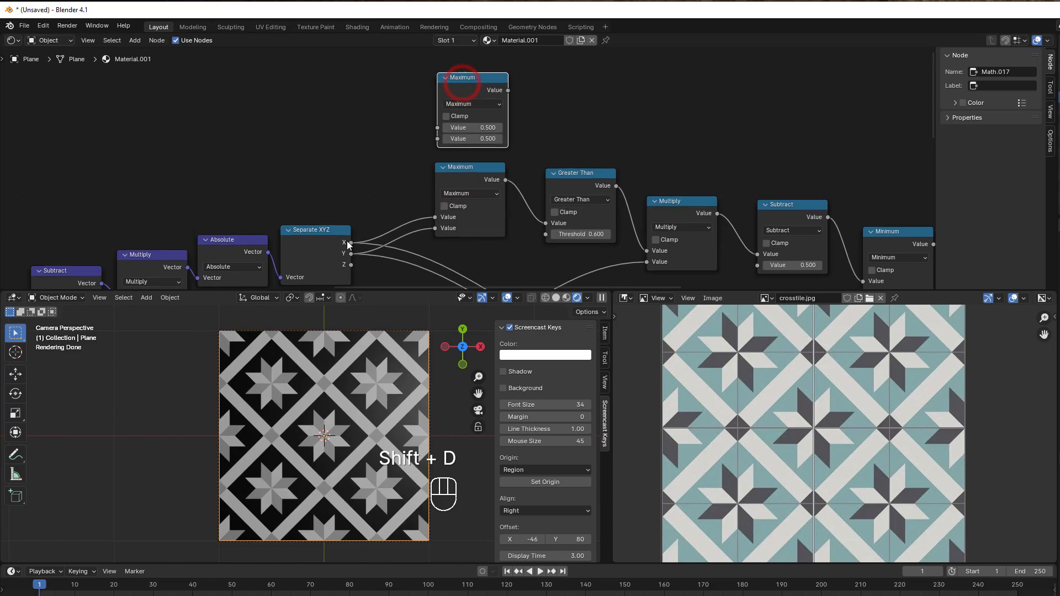
left_click_drag(350, 243, 438, 128)
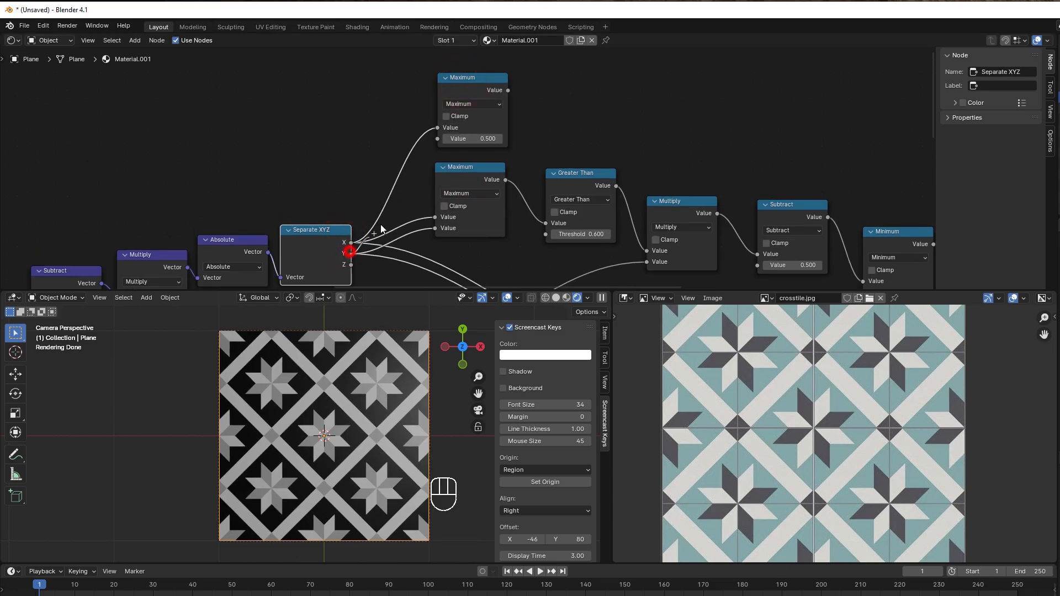
left_click_drag(381, 225, 438, 140)
Step: Detach Material Output from the Principled BSDF, move it beside the duplicated Maximum node, and connect that node's Value to Surface
scroll(685, 117, "down", 3)
middle_click_drag(682, 96, 393, 74)
scroll(497, 110, "down", 4)
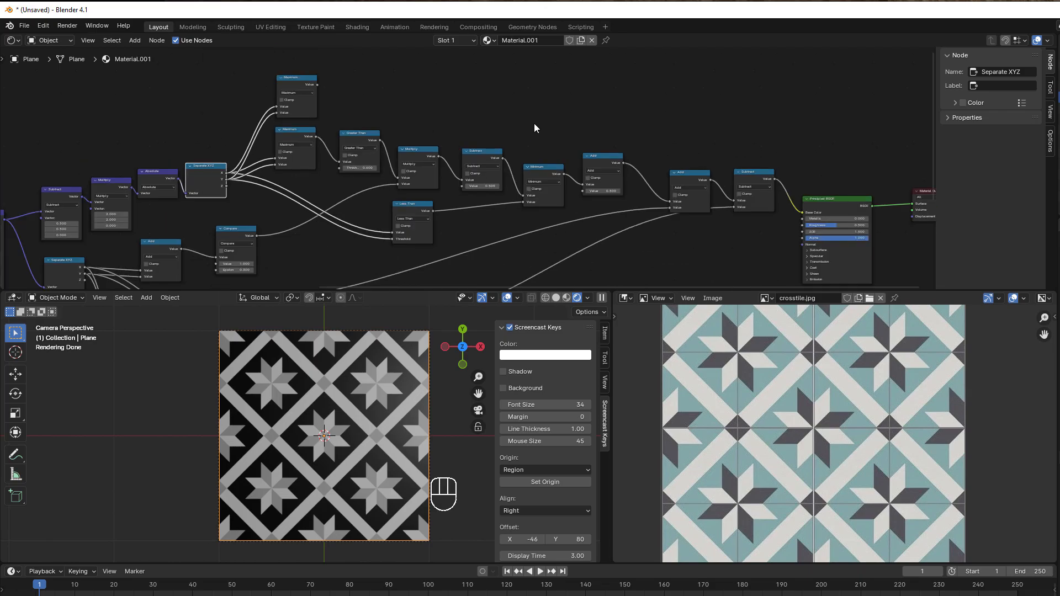
scroll(803, 205, "down", 3)
middle_click_drag(804, 206, 746, 225)
scroll(756, 228, "up", 2)
left_click_drag(806, 223, 797, 252)
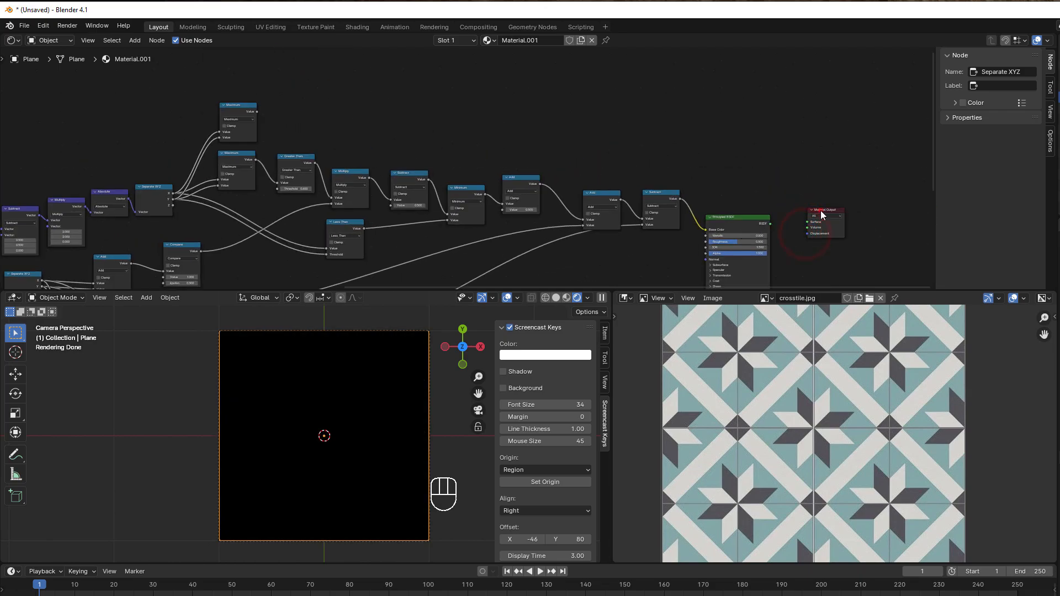
left_click_drag(820, 210, 296, 100)
scroll(268, 132, "up", 6)
middle_click_drag(277, 146, 574, 212)
scroll(575, 212, "up", 6)
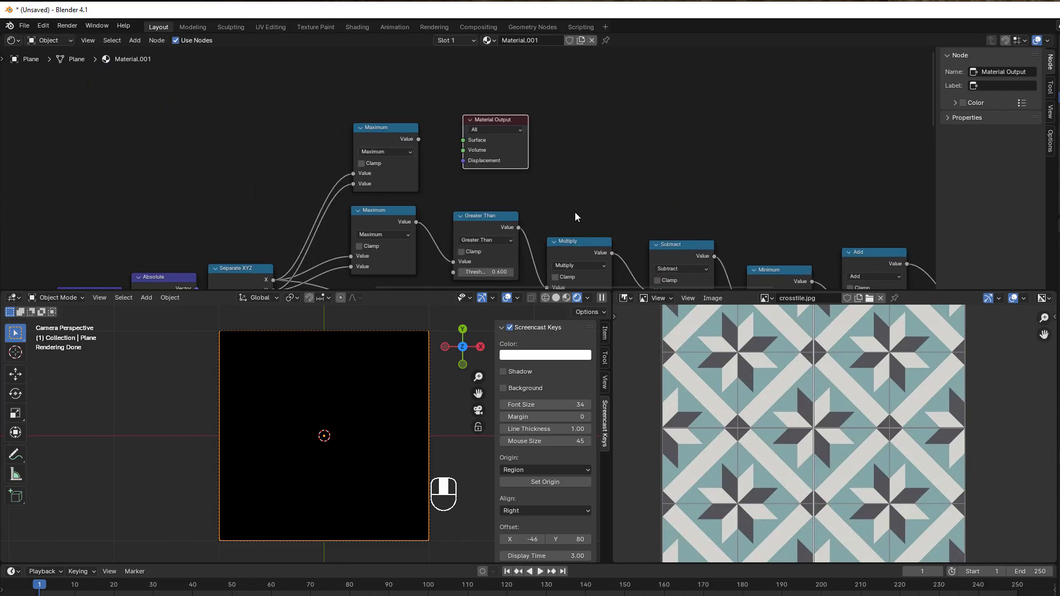
left_click_drag(396, 125, 449, 130)
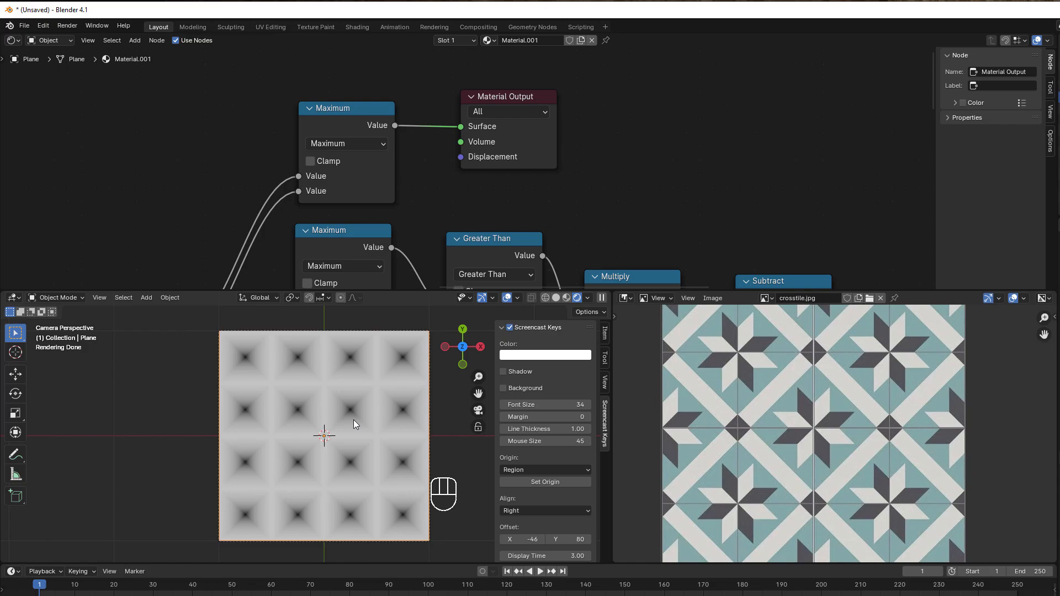
Step: Change the duplicated Maximum node's operation to Smooth Minimum and set its Distance to 0.3
left_click(318, 149)
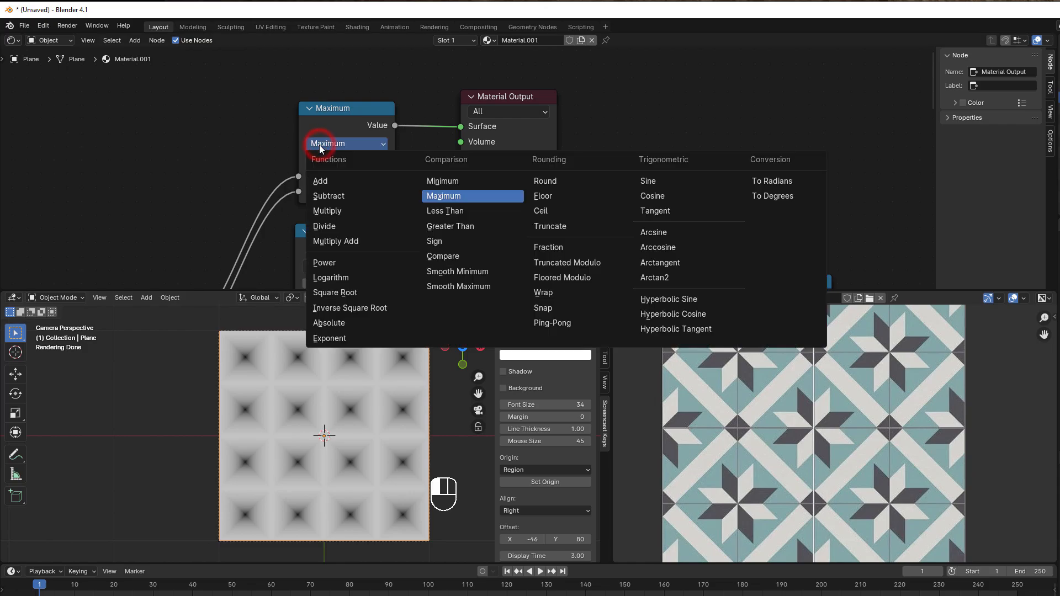
left_click(456, 271)
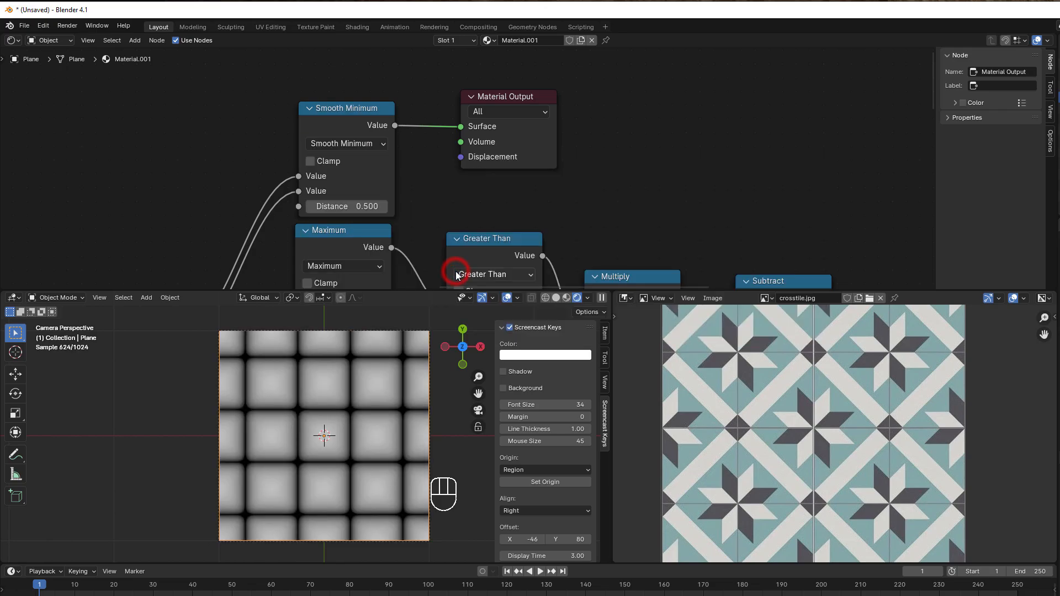
mouse_move(346, 207)
left_mouse_down()
mouse_move(318, 207)
mouse_move(335, 207)
left_mouse_up()
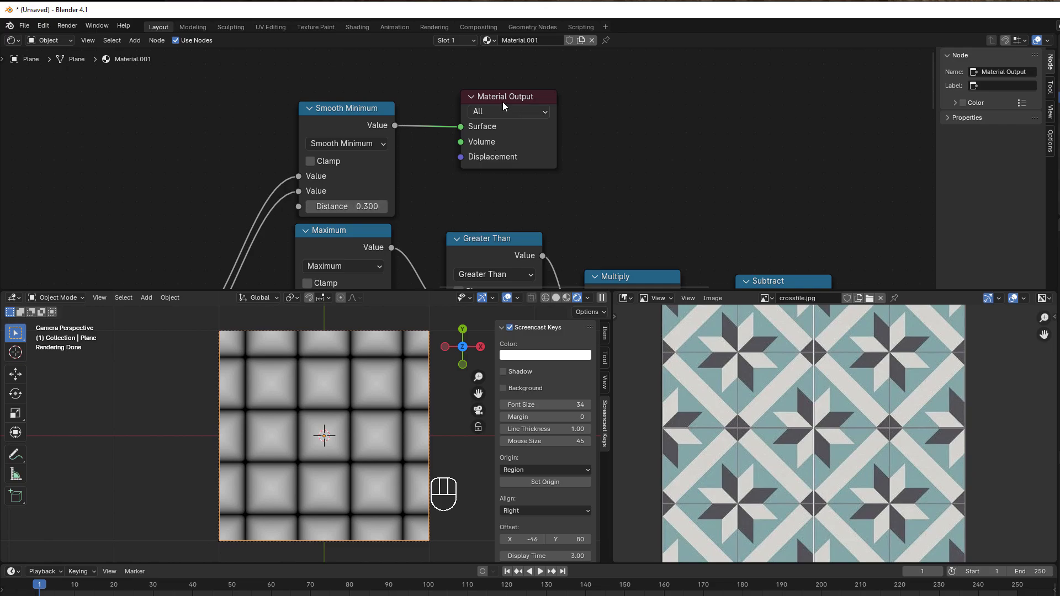
Step: Move Material Output farther from Smooth Minimum and insert a Map Range node into the link between them
left_click_drag(503, 102, 630, 101)
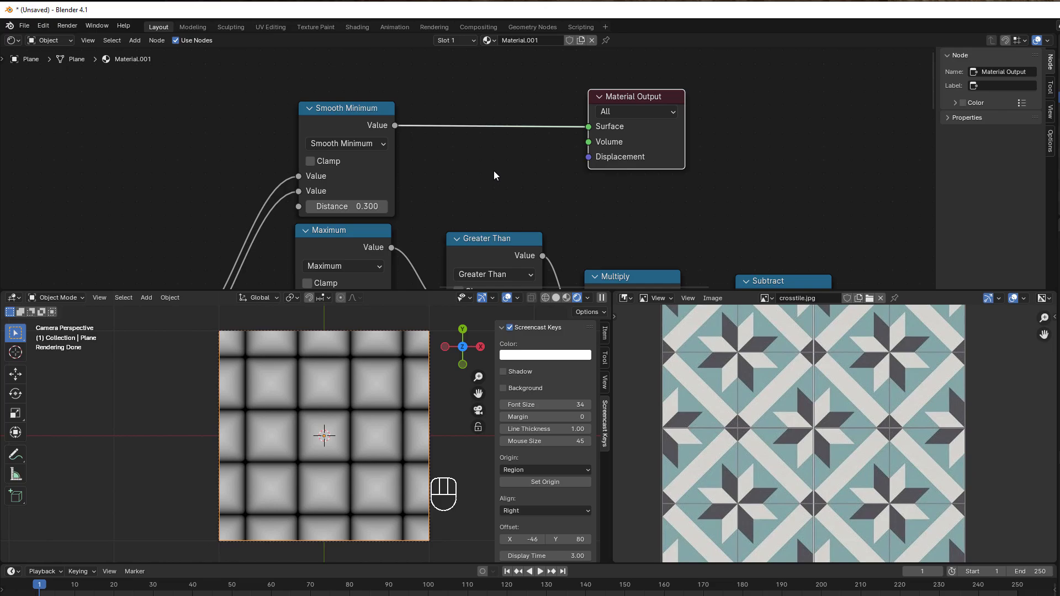
key("shift+a")
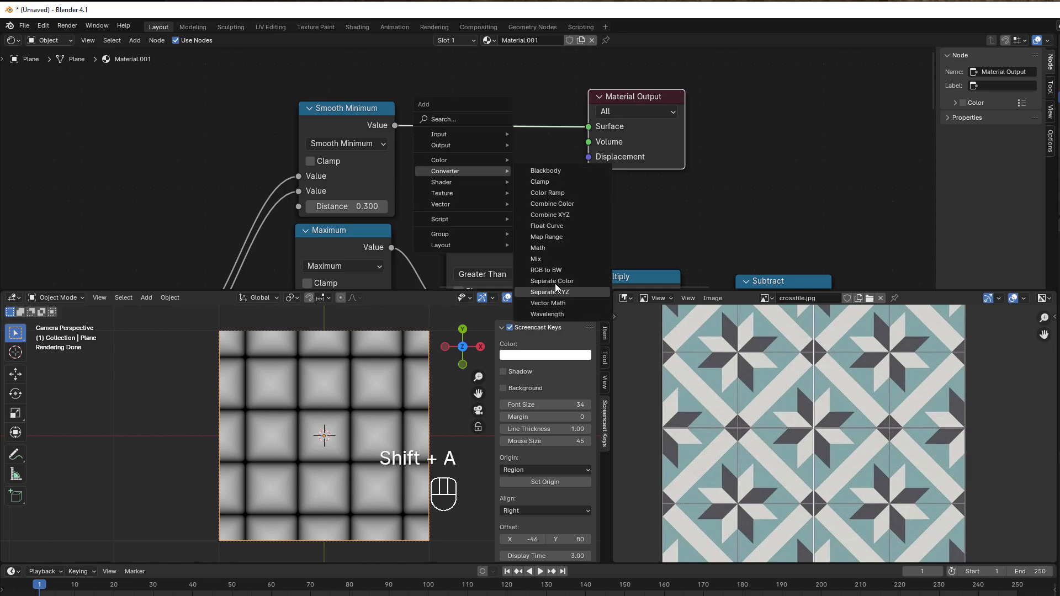
left_click(557, 237)
left_click(477, 51)
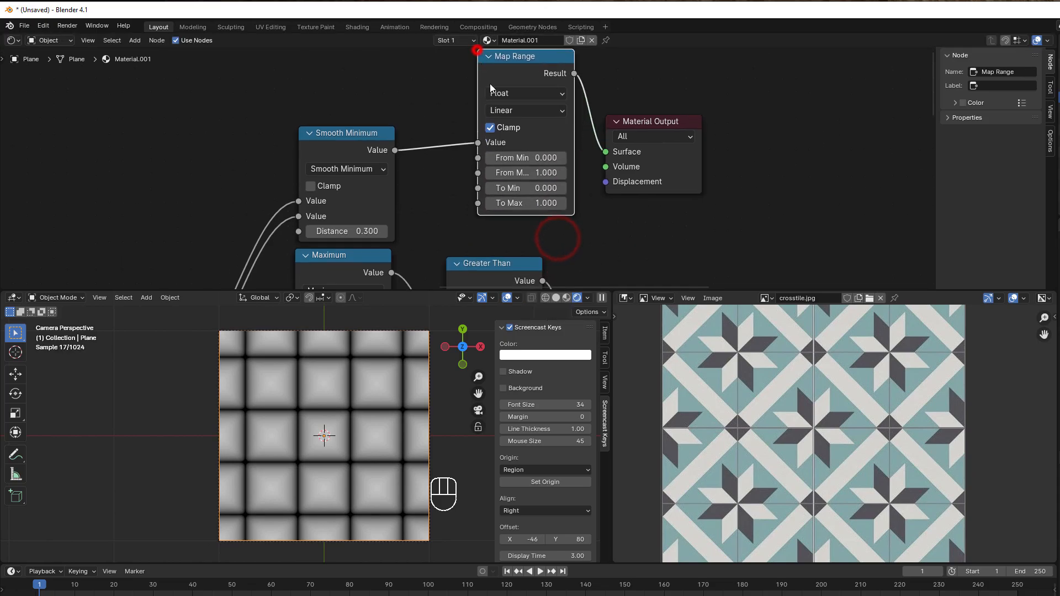
Step: Set the Map Range node's From Max to 0.1 to narrow the dark grout lines
left_click(488, 175)
left_click(488, 175)
left_click(488, 175)
left_click(488, 175)
left_click(488, 173)
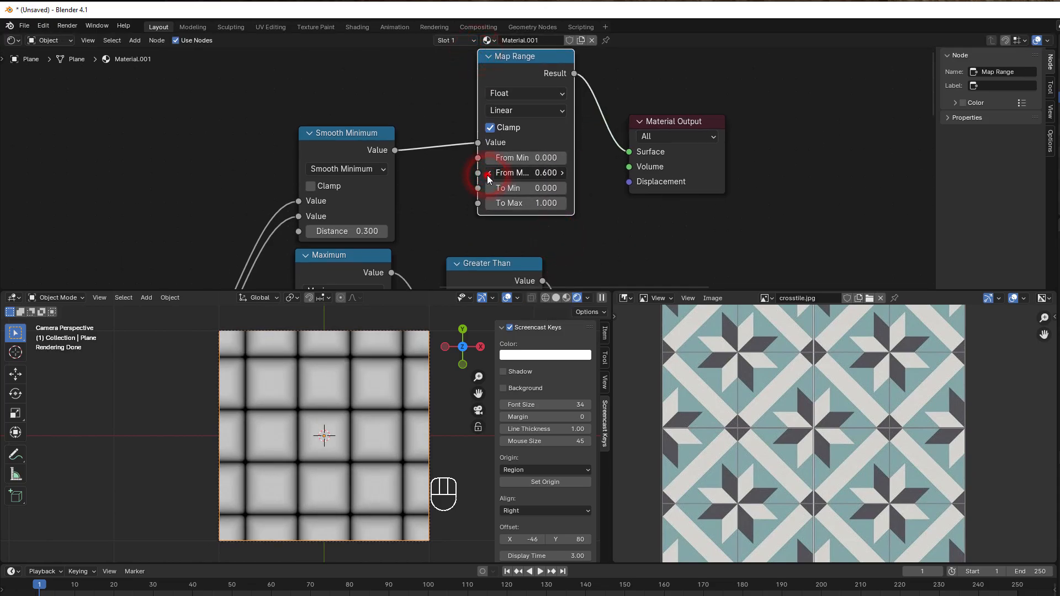
left_click(488, 173)
left_click(488, 172)
left_click(488, 173)
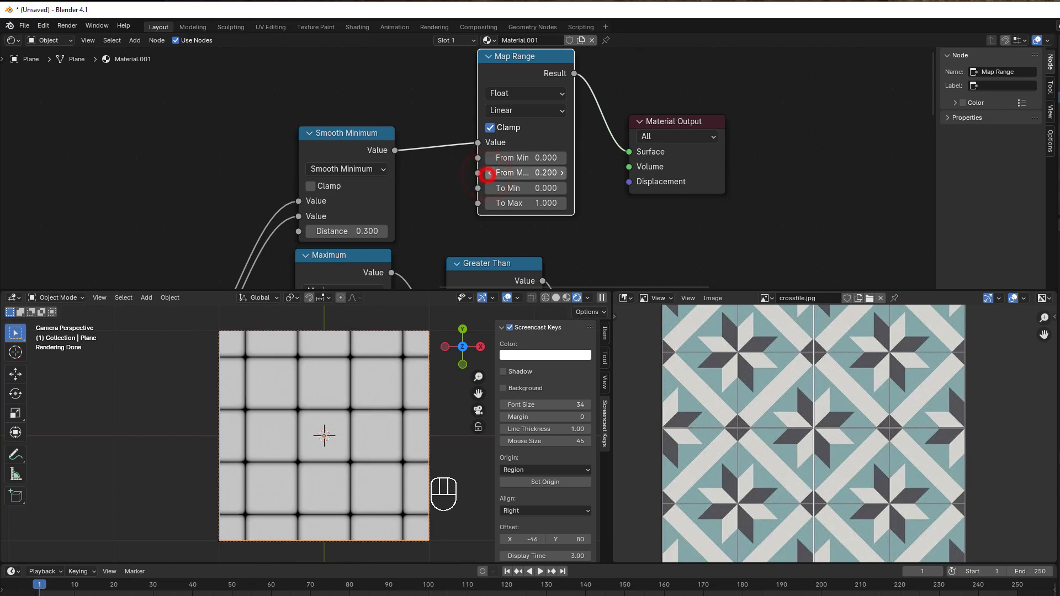
left_click(488, 173)
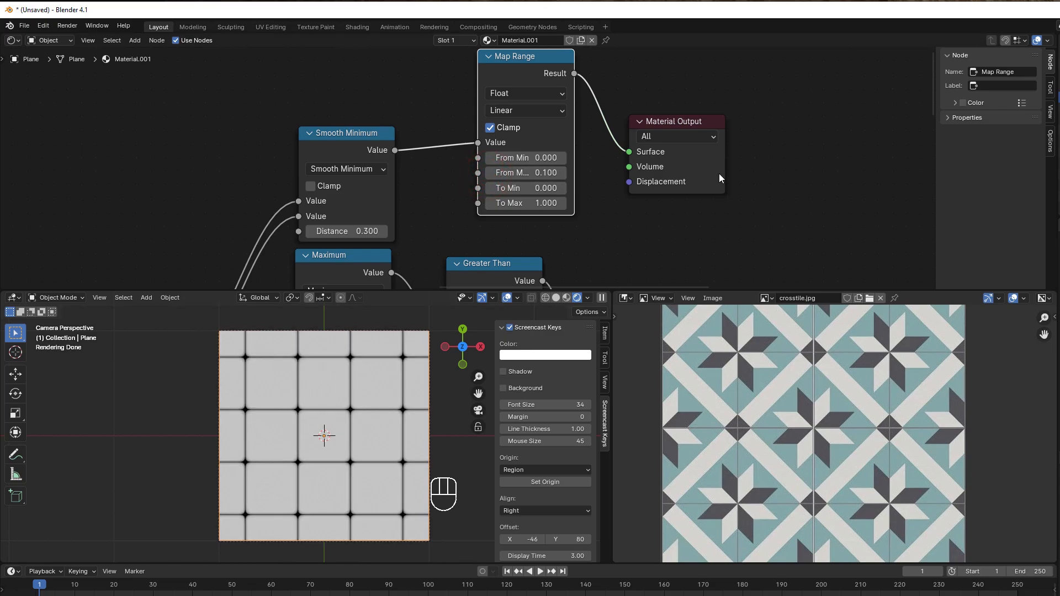
Step: Set the Smooth Minimum node's Distance to 0.2 and inspect the grout lines up close on the plane
scroll(719, 173, "down", 2)
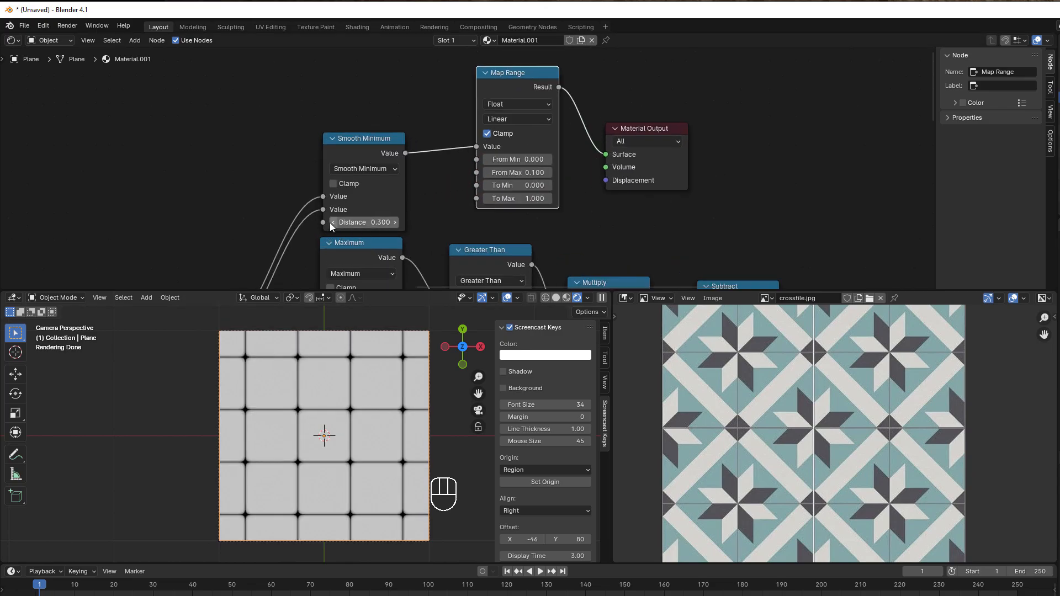
left_click(333, 222)
scroll(352, 412, "up", 2)
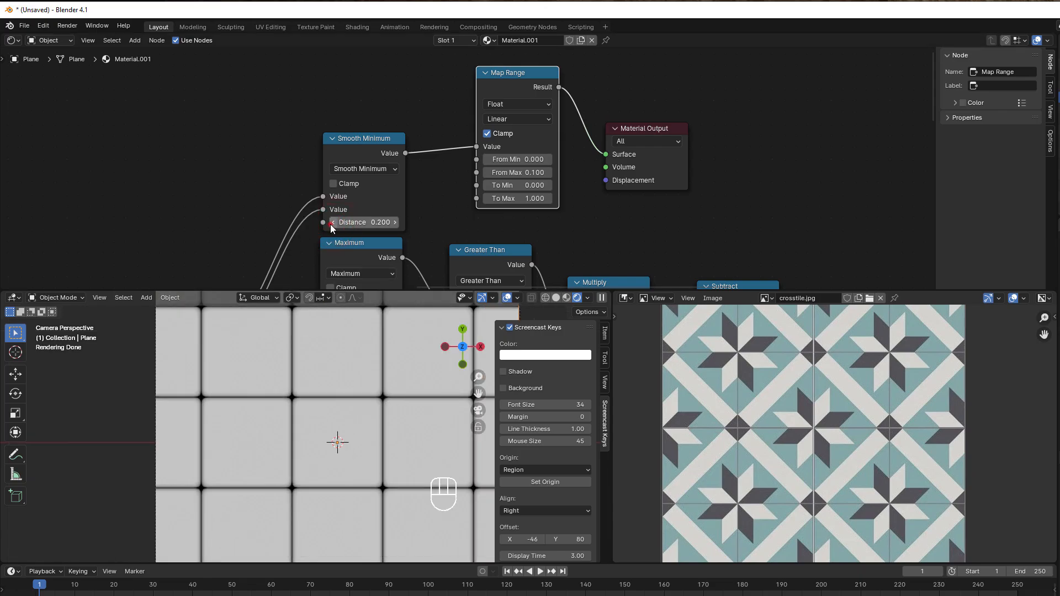
Step: Move the Principled BSDF node farther from the final Subtract node to make room between them
scroll(456, 162, "down", 4)
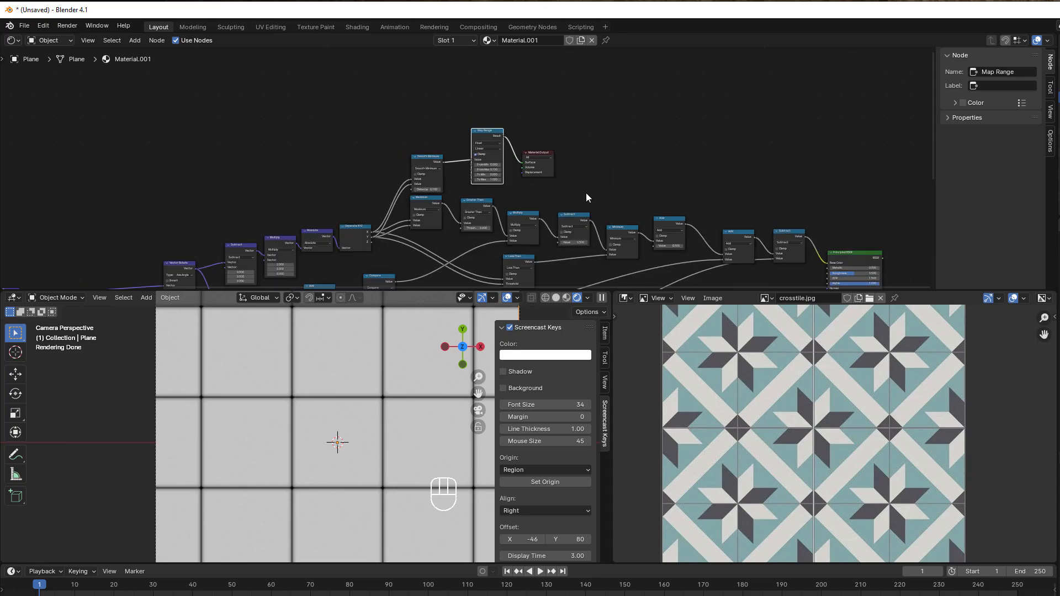
scroll(606, 198, "down", 1)
middle_click_drag(606, 199, 486, 186)
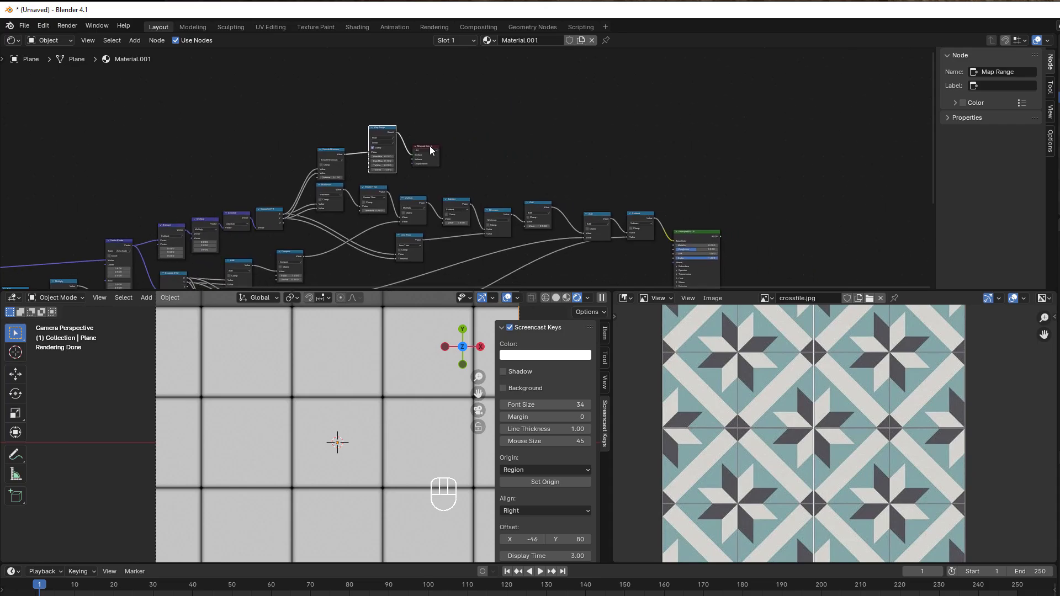
scroll(578, 175, "up", 2)
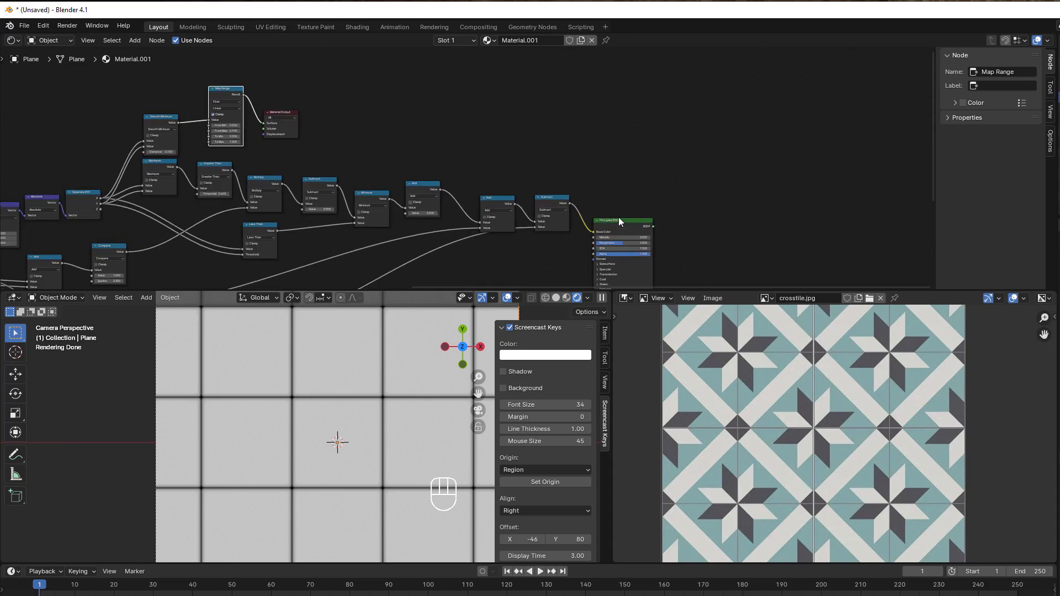
left_click_drag(618, 217, 735, 162)
scroll(612, 205, "up", 1)
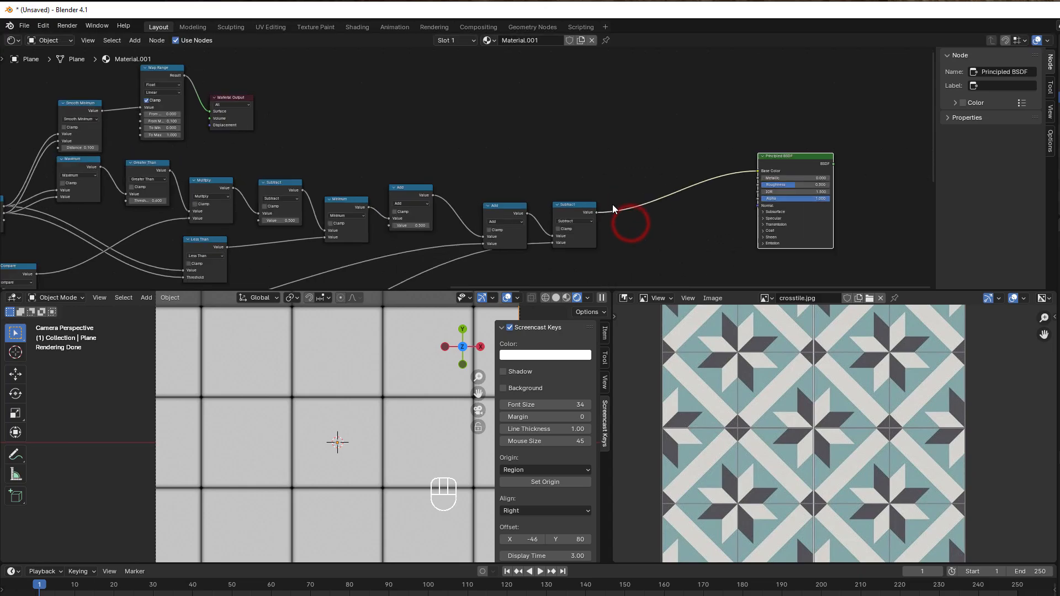
Step: Add a Mix Color node above the link between the final Subtract node and Principled BSDF
middle_click_drag(613, 208, 463, 199)
scroll(501, 164, "up", 2)
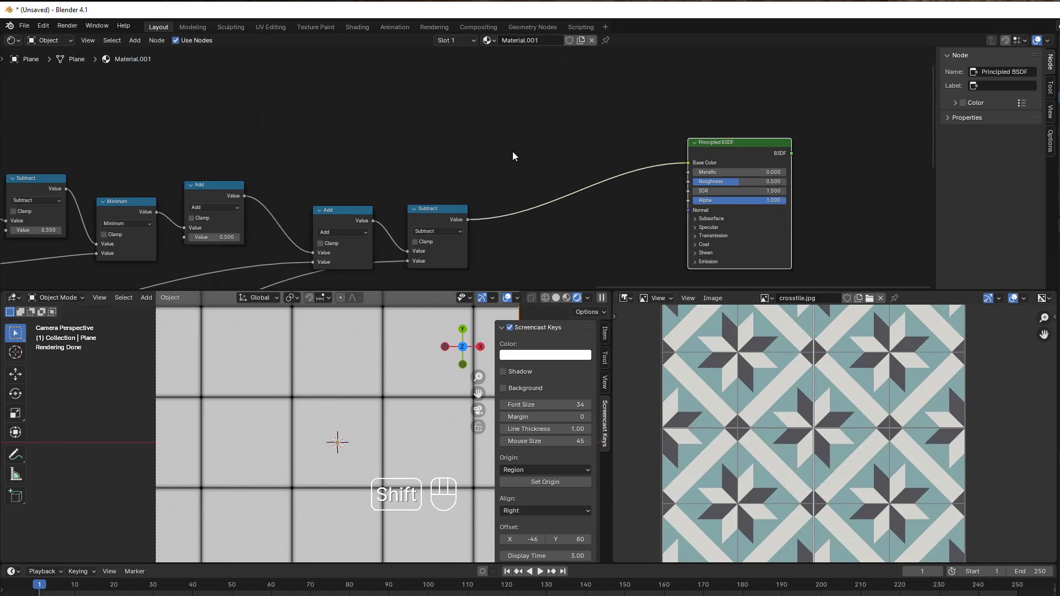
key("shift+a")
mouse_move(494, 141)
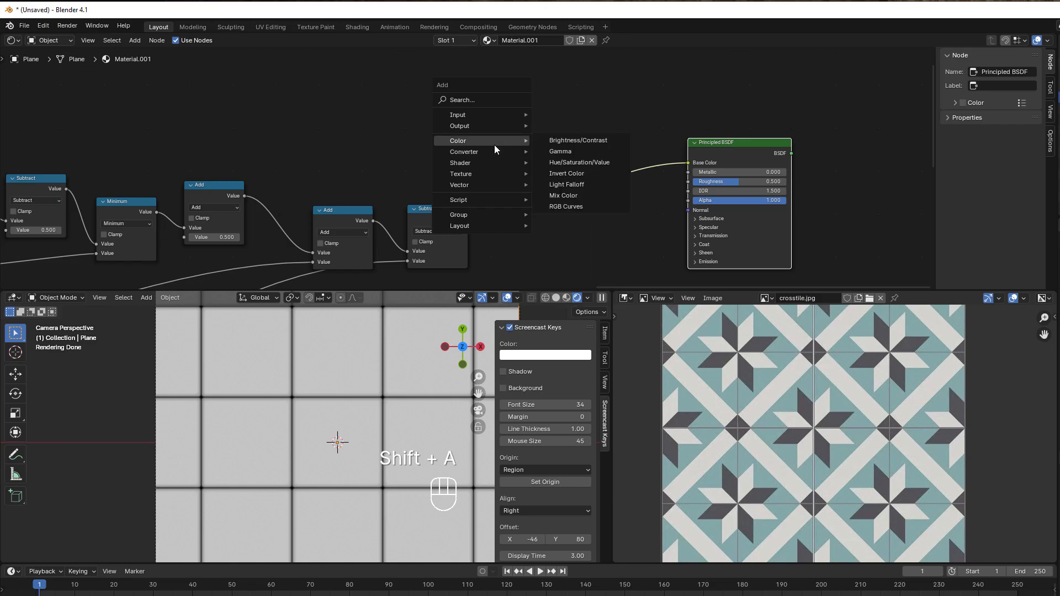
left_click(593, 191)
left_click(518, 66)
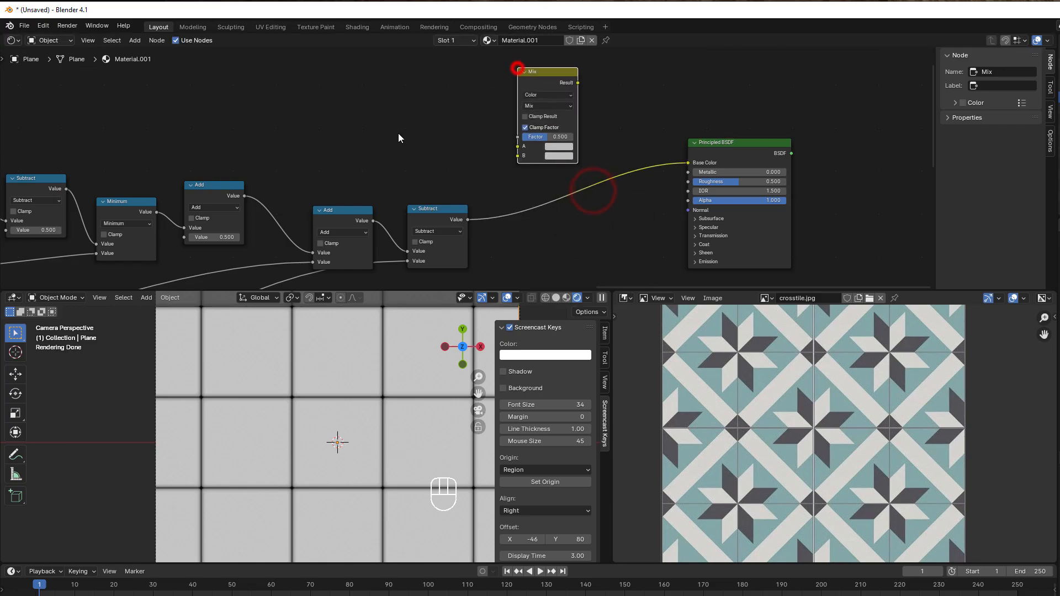
Step: Connect the Map Range node's Result to the Factor input of the Mix node
scroll(396, 137, "down", 4)
middle_click_drag(395, 137, 479, 176)
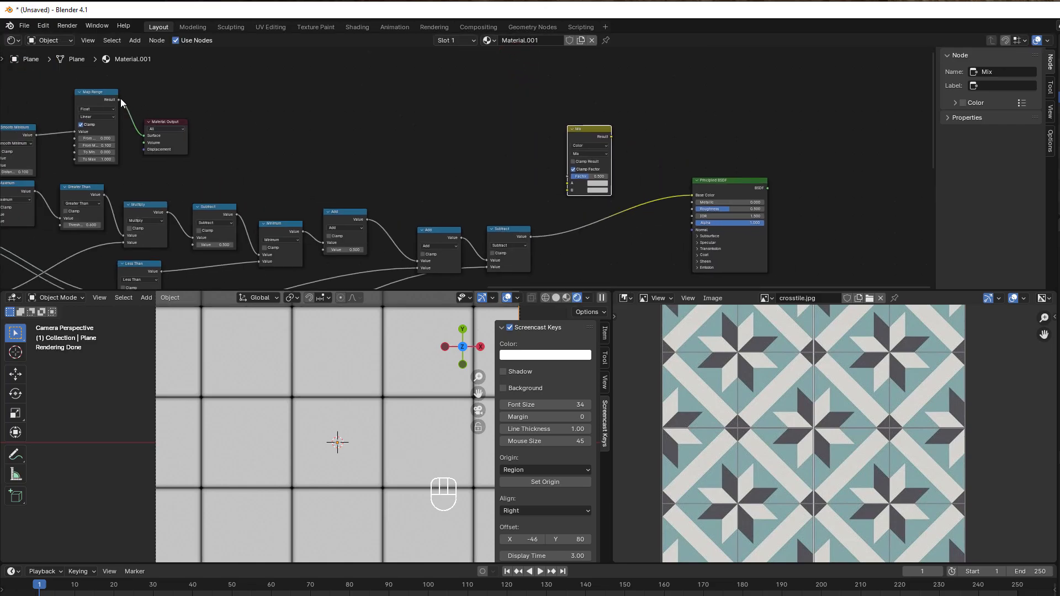
left_click_drag(120, 98, 561, 174)
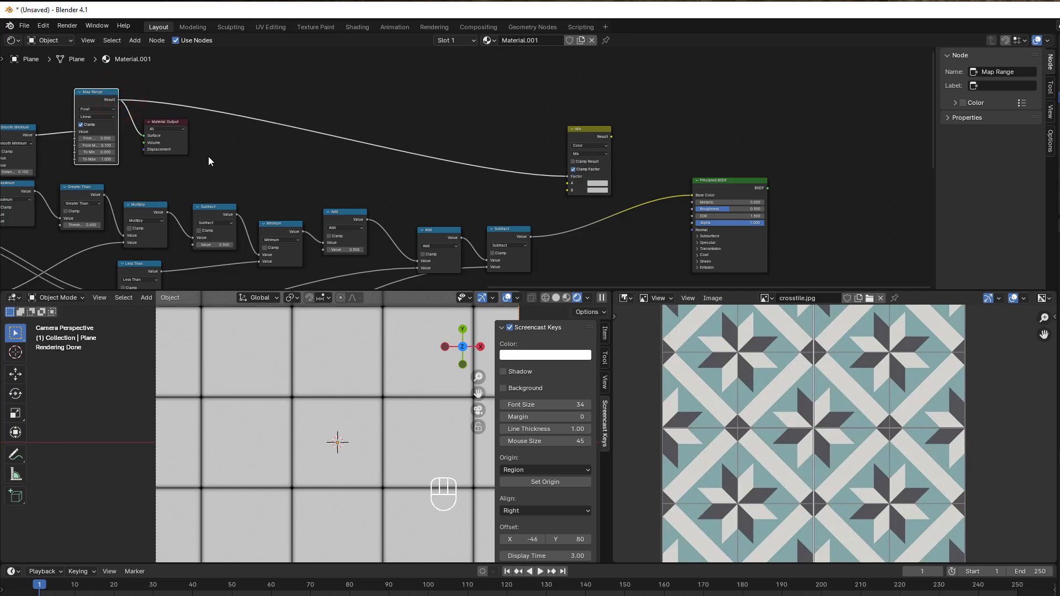
Step: Move Material Output beside Principled BSDF and connect the BSDF output to its Surface input
left_click_drag(153, 128, 796, 141)
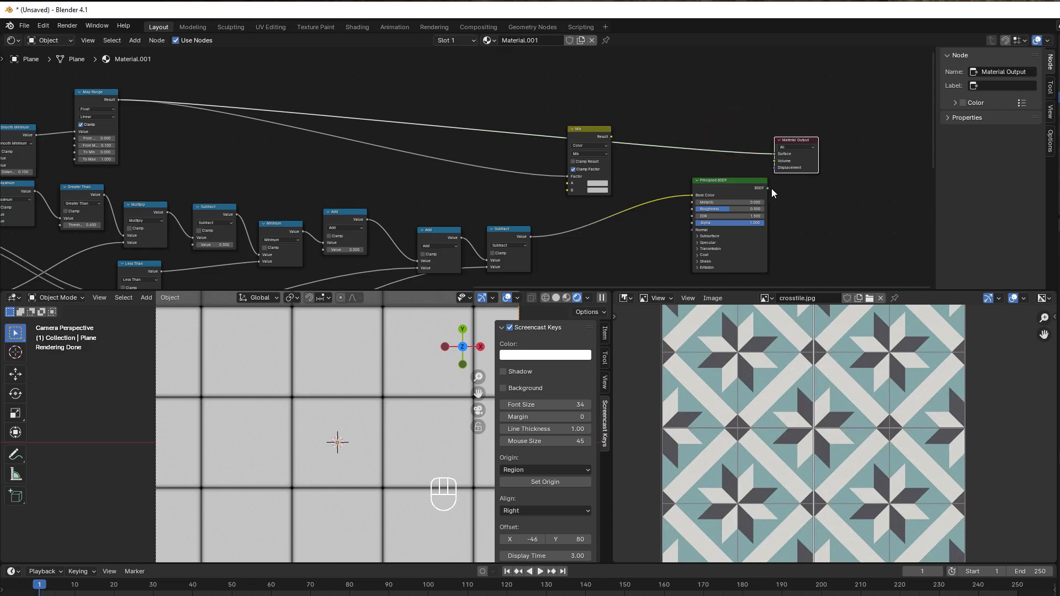
left_click_drag(767, 188, 775, 154)
scroll(632, 223, "up", 2)
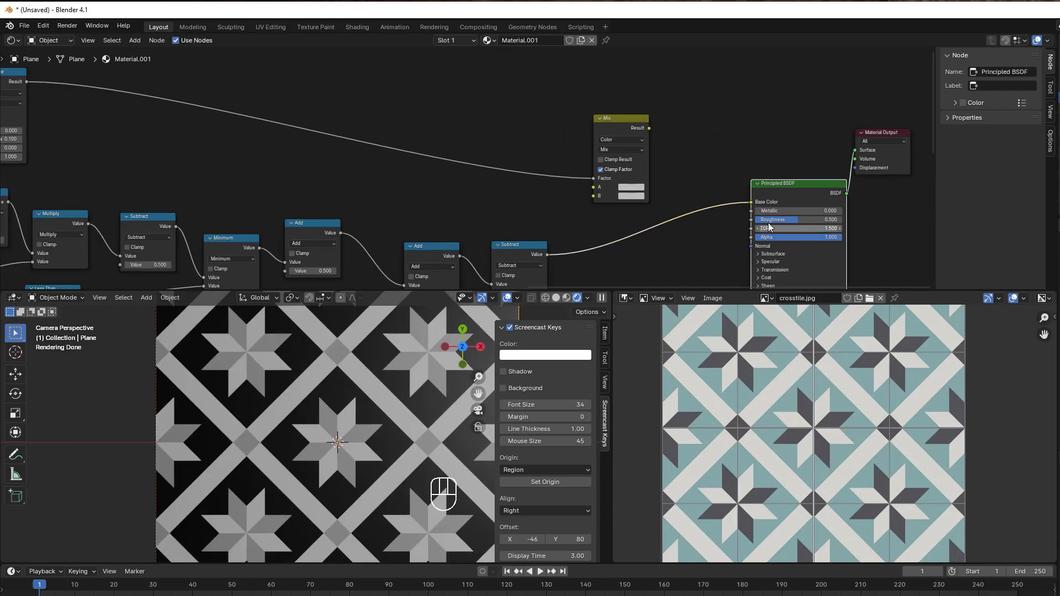
Step: Reroute the Subtract link from Base Color to the Mix node's B input, and connect Mix's Result to Base Color
left_click_drag(752, 202, 594, 196)
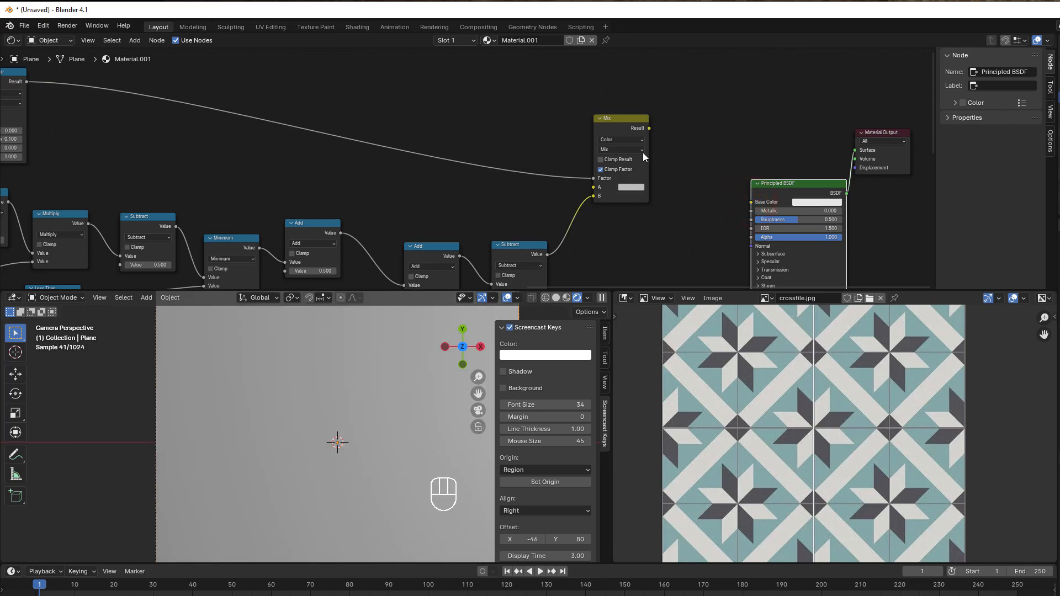
left_click_drag(649, 128, 751, 202)
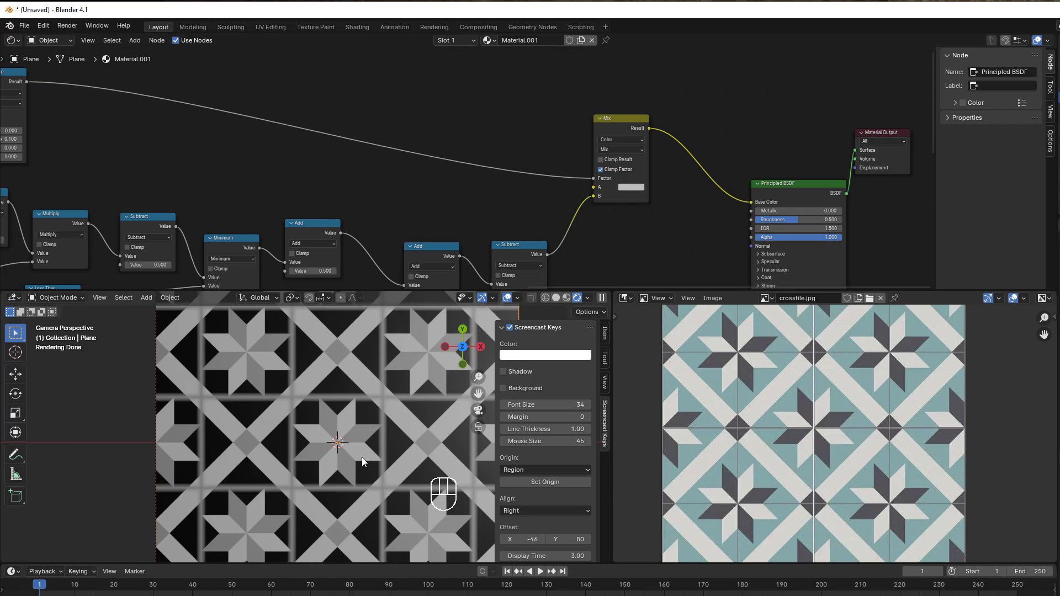
scroll(325, 488, "down", 4)
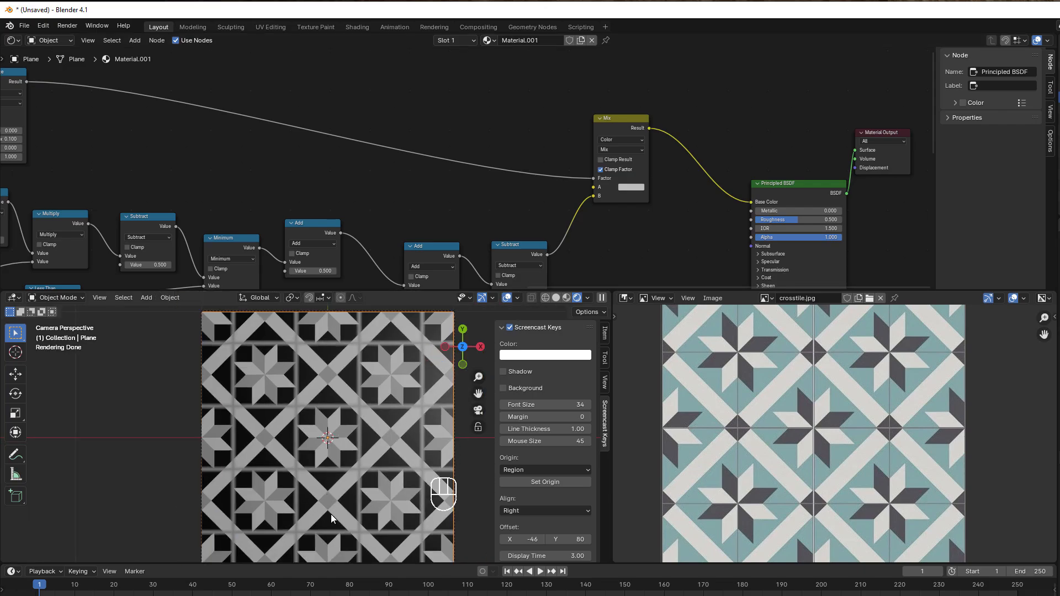
scroll(332, 505, "up", 4)
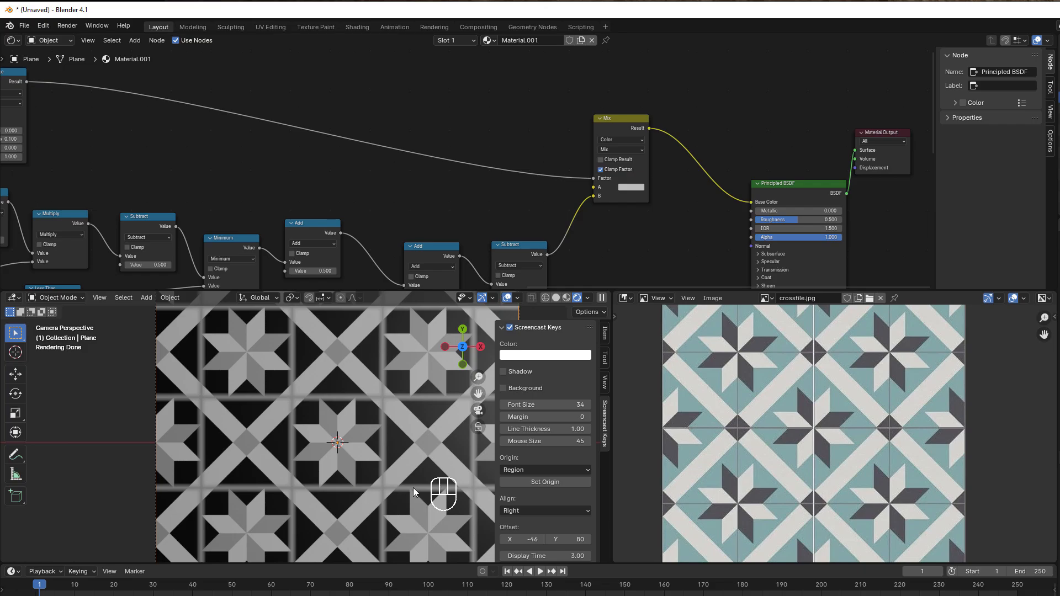
Step: Move Map Range farther from Smooth Minimum and insert a duplicate of Smooth Minimum into the link between them
scroll(297, 212, "down", 5)
middle_click_drag(356, 219, 755, 216)
scroll(522, 156, "up", 9)
middle_click_drag(537, 153, 397, 221)
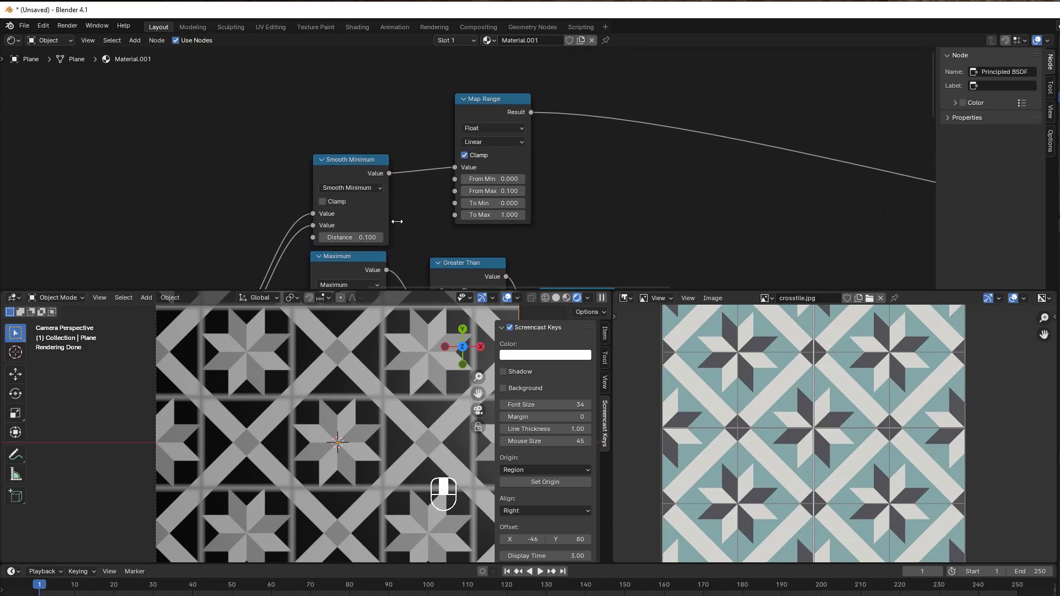
left_click_drag(485, 100, 549, 109)
left_click(357, 164)
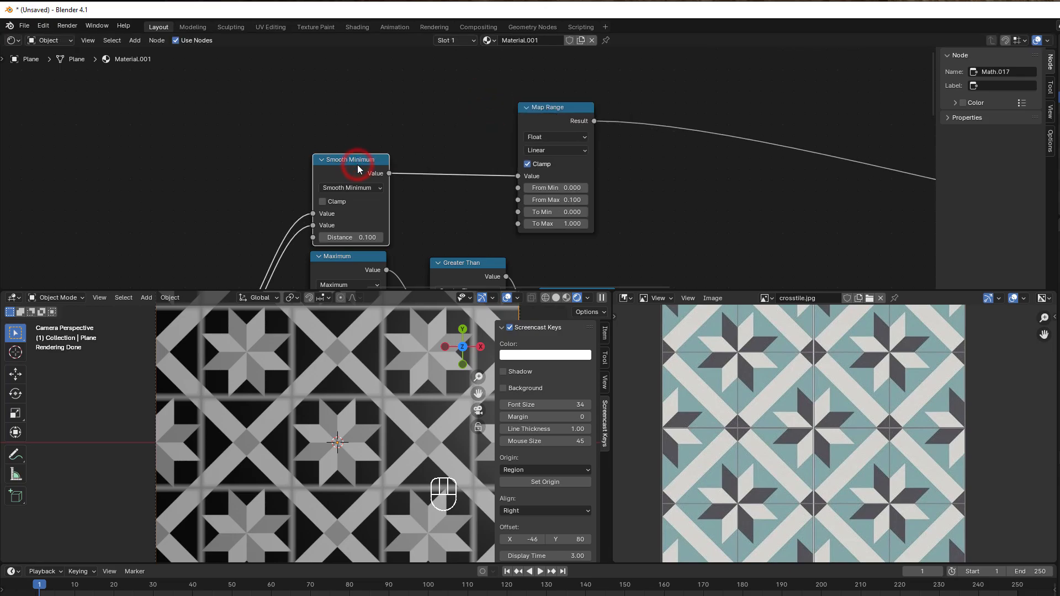
key("shift+d")
left_click(475, 124)
Step: Change the duplicate's operation to Subtract, move its incoming link to the second Value input, and set the first Value to 1
left_click(470, 137)
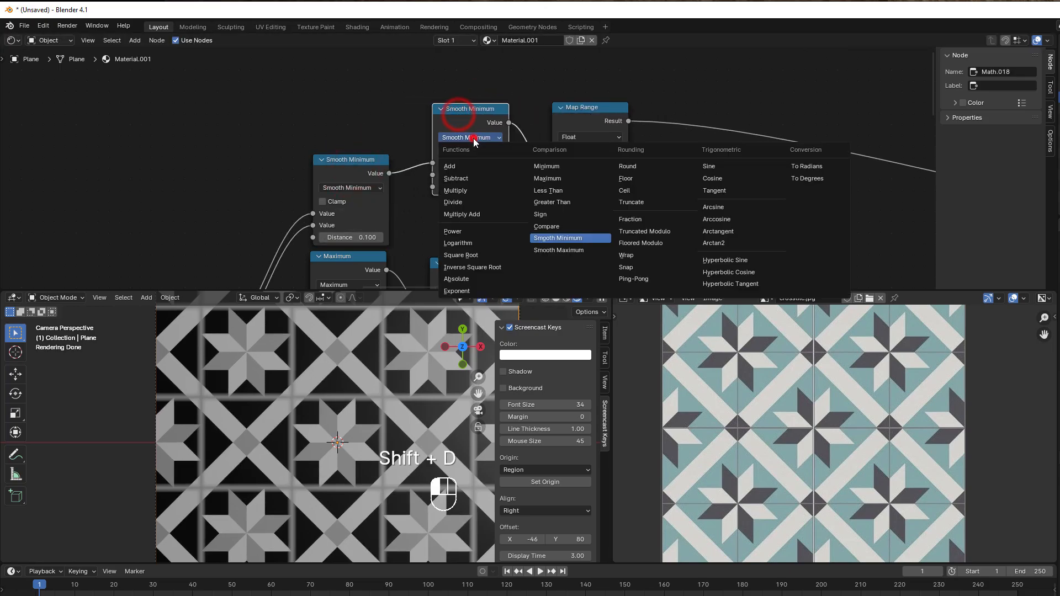
left_click(468, 177)
left_click(425, 164)
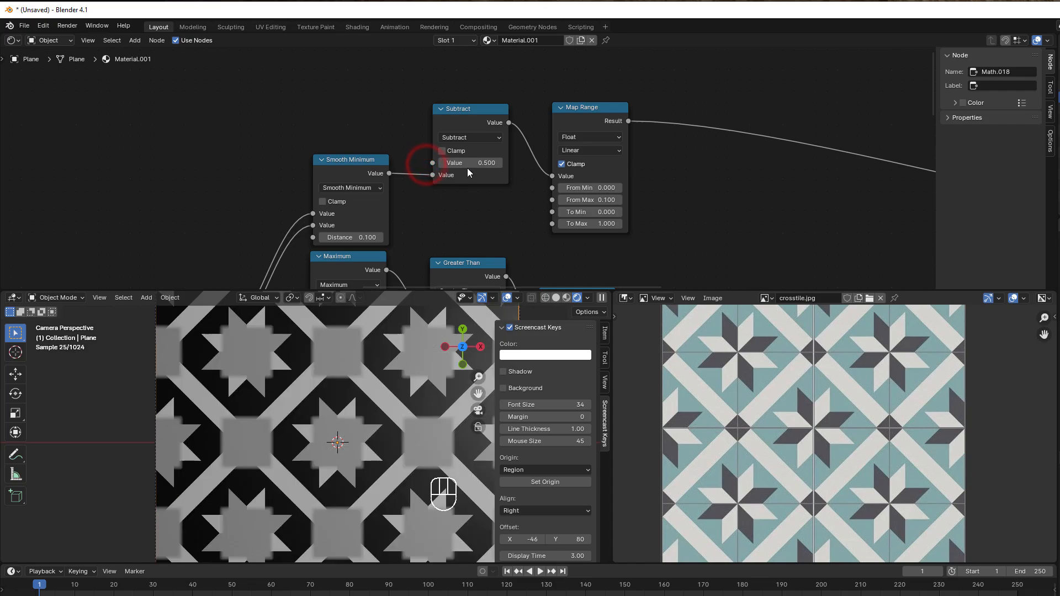
left_click(468, 165)
type("1")
left_click(479, 202)
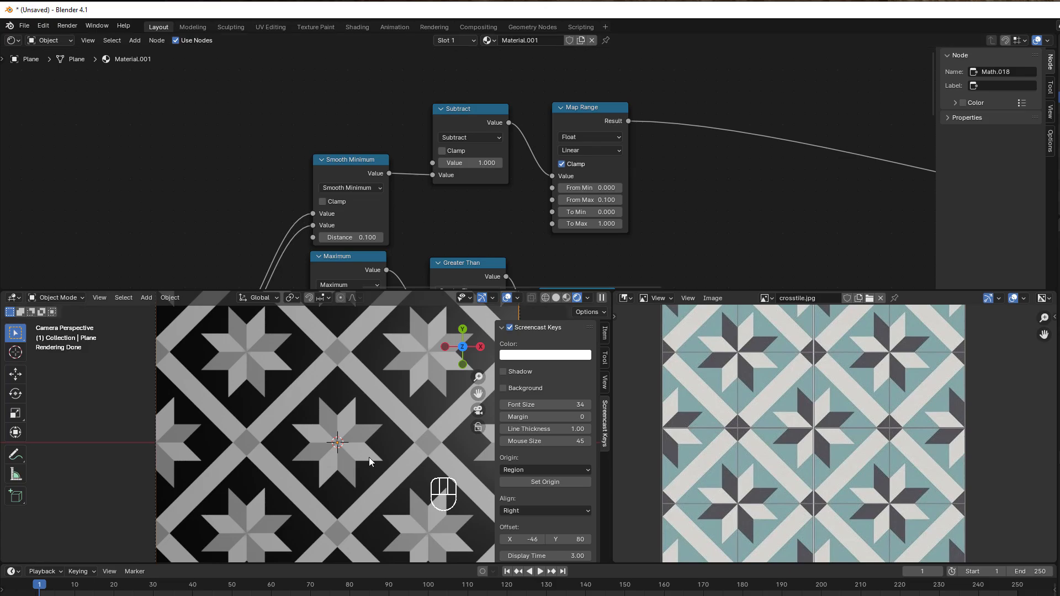
Step: Set the Map Range node's interpolation to Smoother Step and inspect the tile pattern
key("Home")
scroll(606, 259, "up", 1)
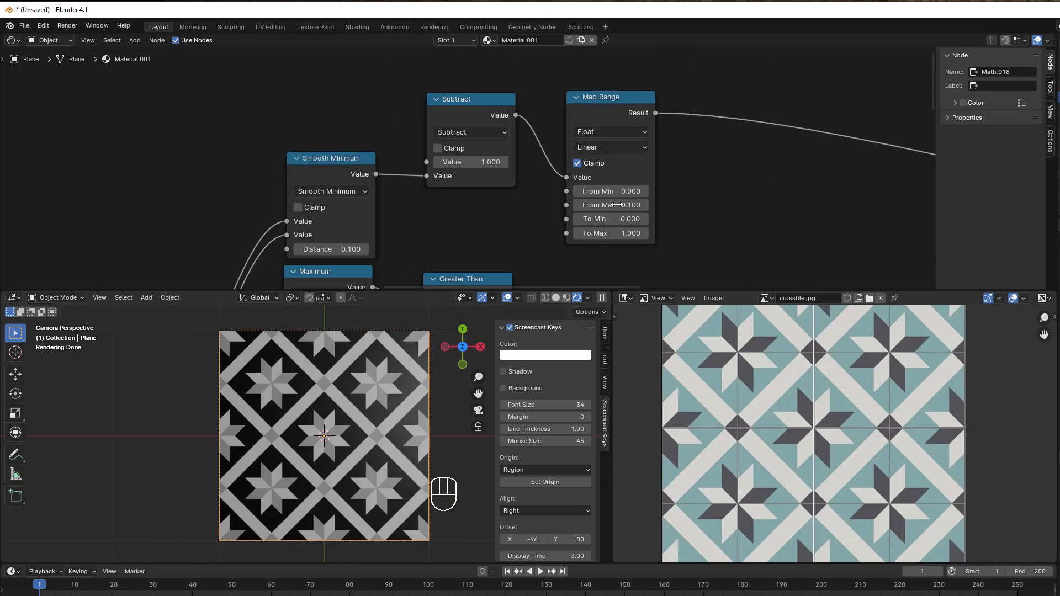
left_click(600, 147)
left_click(618, 220)
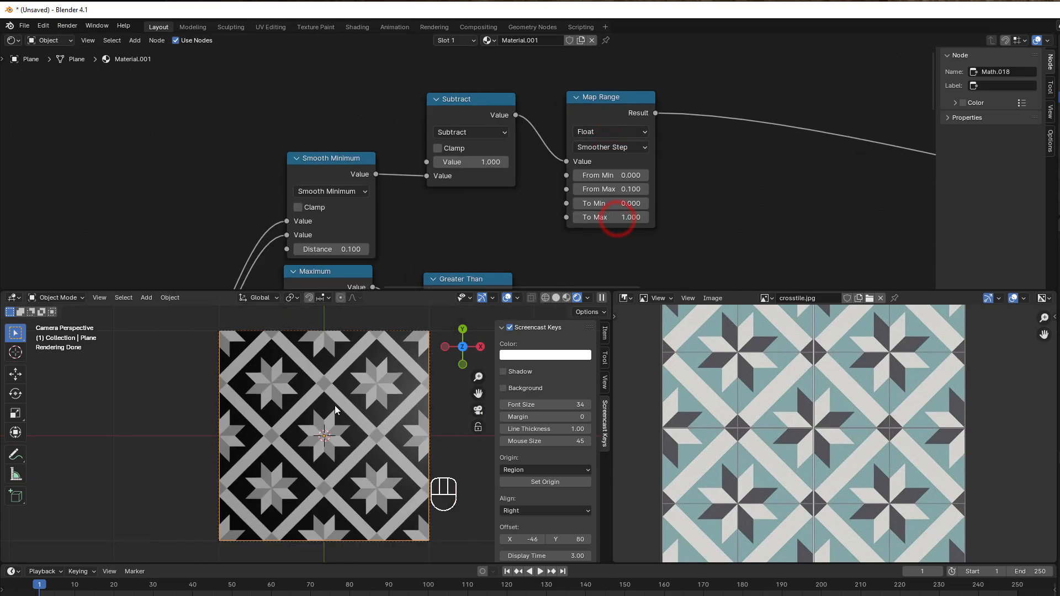
scroll(335, 406, "up", 3)
Step: Switch the Smooth Minimum node to Smooth Maximum, trying 0.6 and 0.9 as Subtract's first Value before setting it to 1
left_click_drag(493, 161, 478, 160)
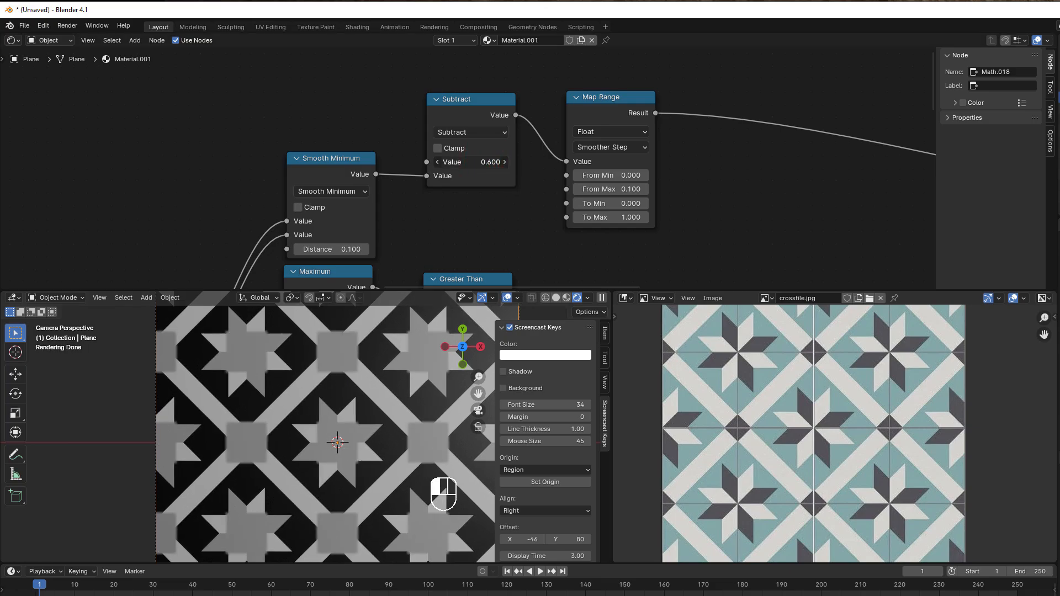
left_click(348, 191)
left_click(431, 322)
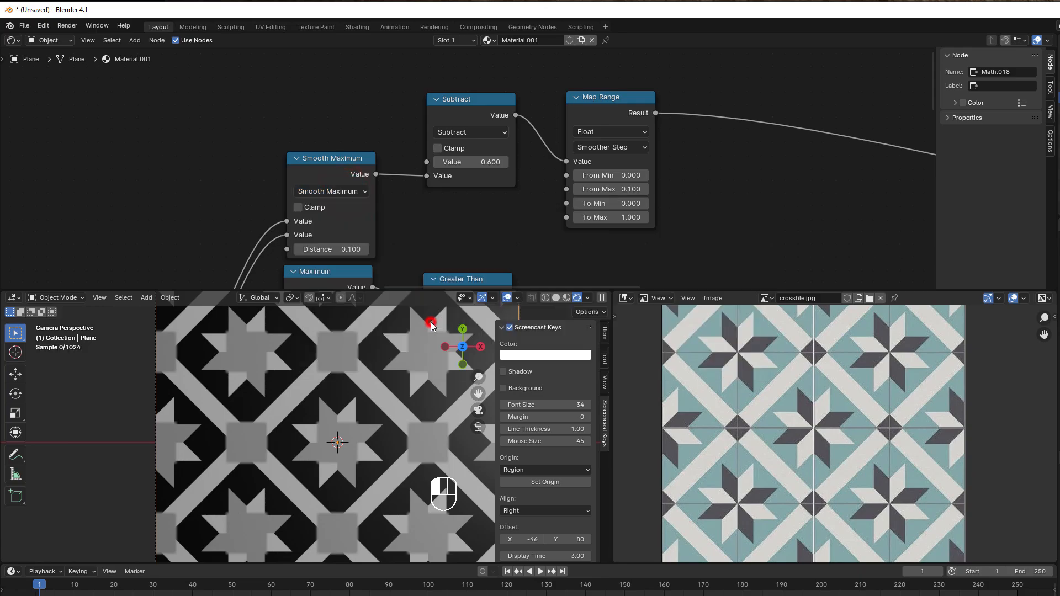
left_click_drag(474, 162, 487, 162)
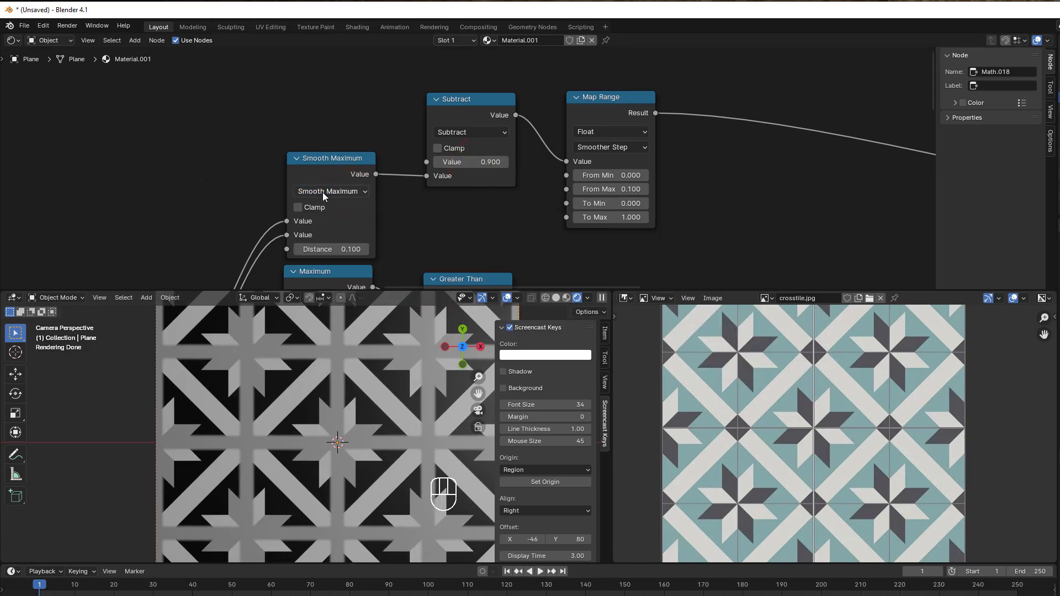
left_click(506, 161)
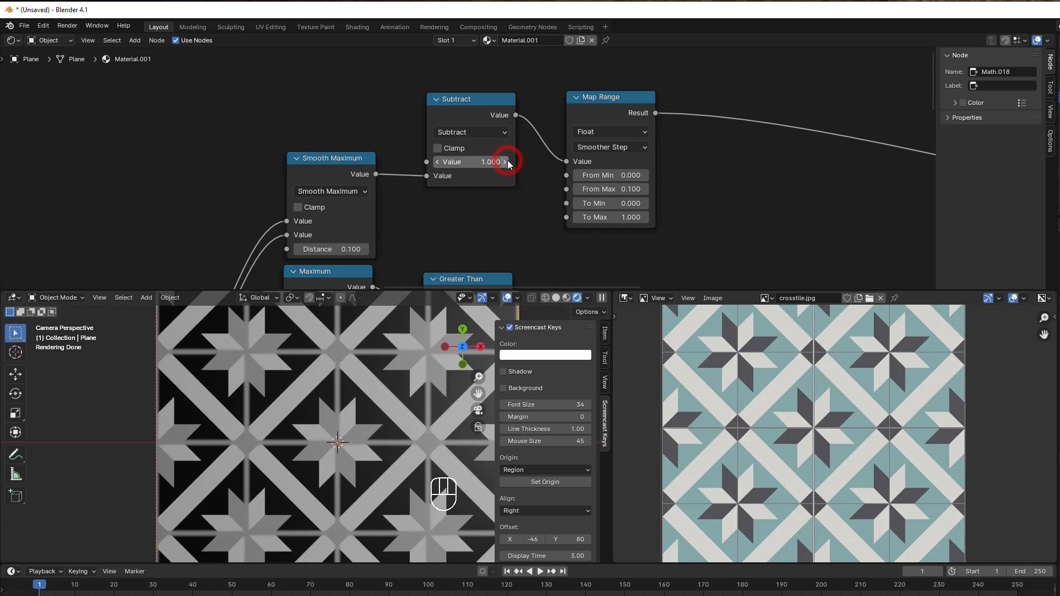
scroll(459, 203, "down", 1)
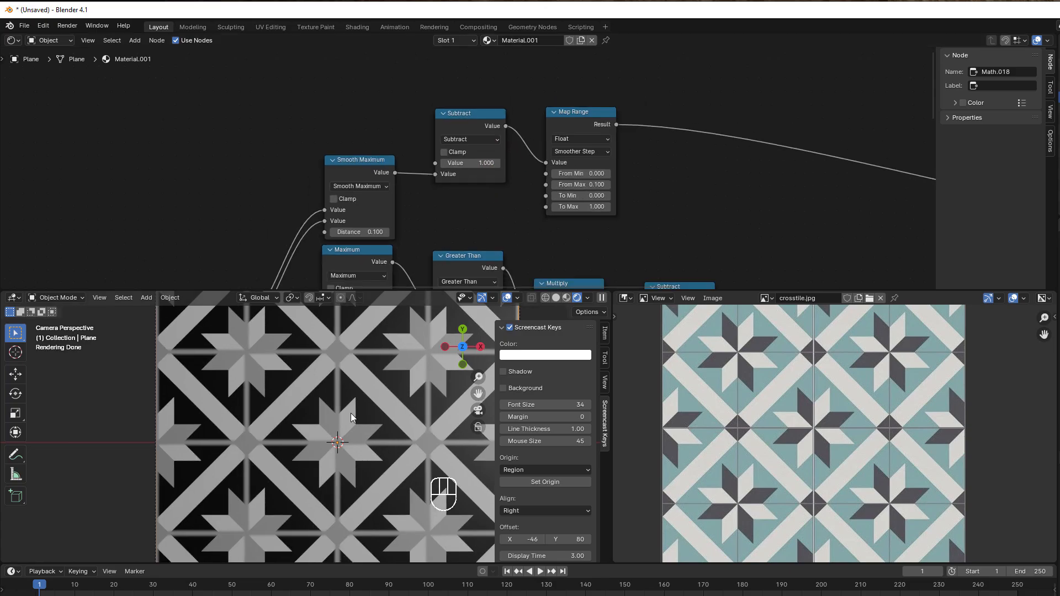
scroll(330, 438, "down", 2)
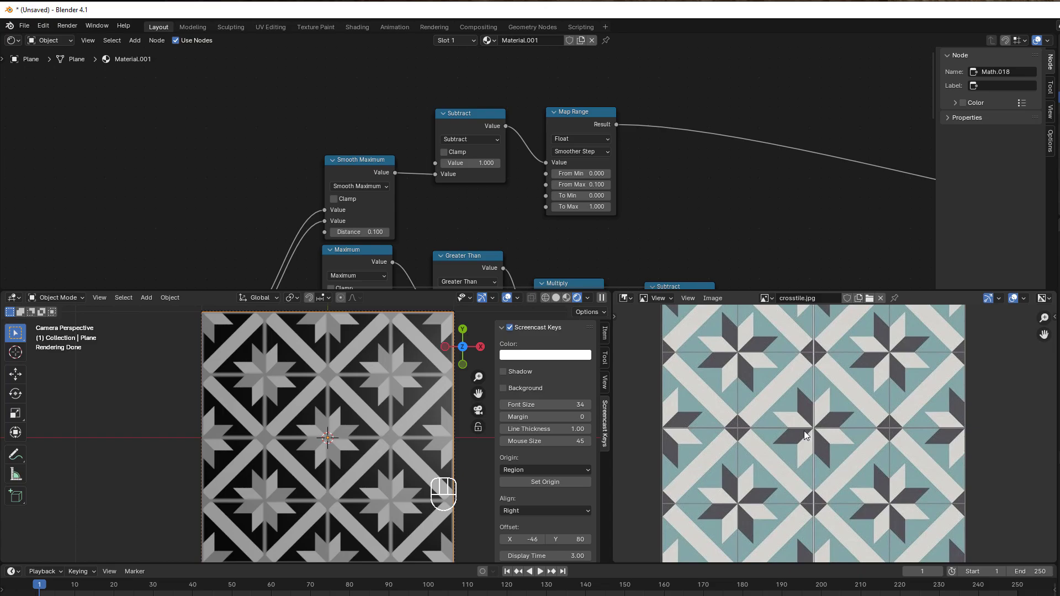
Step: Set the Map Range node's From Max to 0.05 to thin the grout lines
scroll(681, 199, "up", 2)
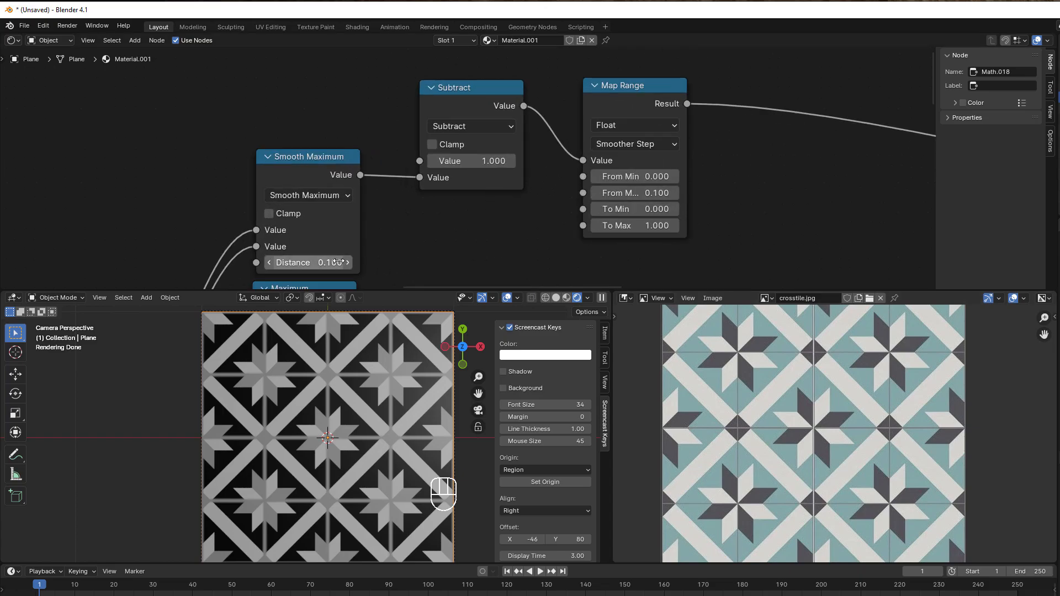
scroll(804, 215, "down", 2)
middle_click_drag(803, 215, 833, 169)
scroll(832, 169, "up", 1)
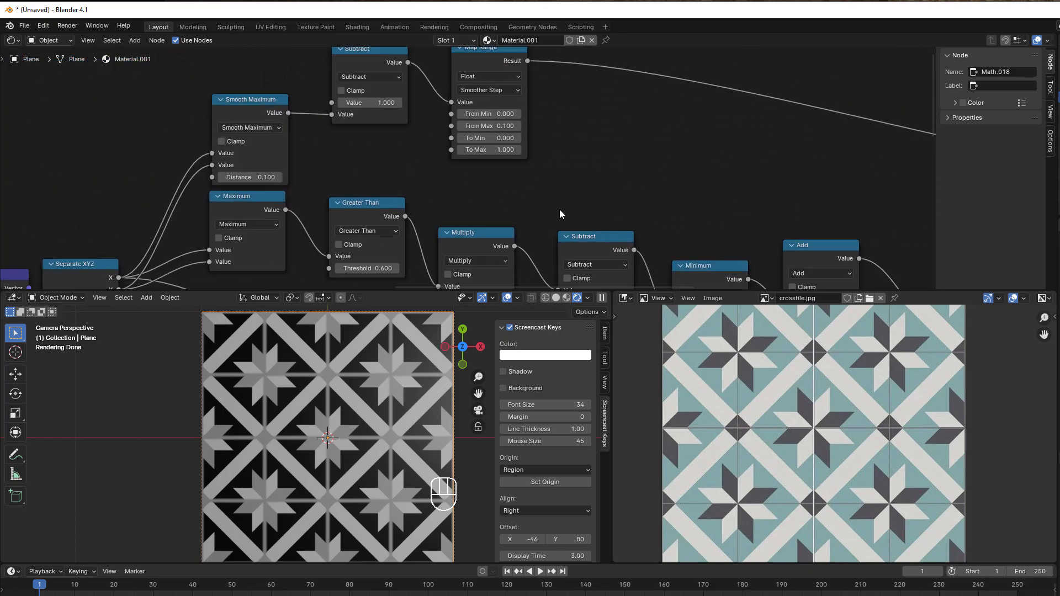
scroll(559, 212, "up", 5)
middle_click_drag(401, 196, 458, 289)
scroll(511, 184, "up", 2)
mouse_move(399, 237)
middle_mouse_down()
mouse_move(511, 184)
mouse_move(382, 231)
middle_mouse_up()
scroll(382, 231, "up", 1)
left_click(539, 177)
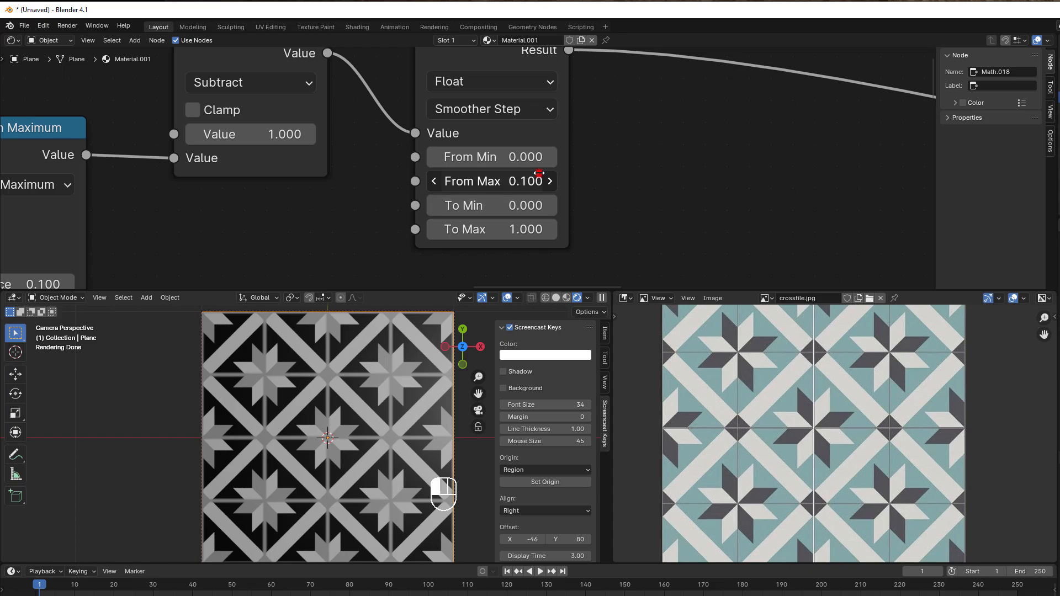
type("0.05")
key("Return")
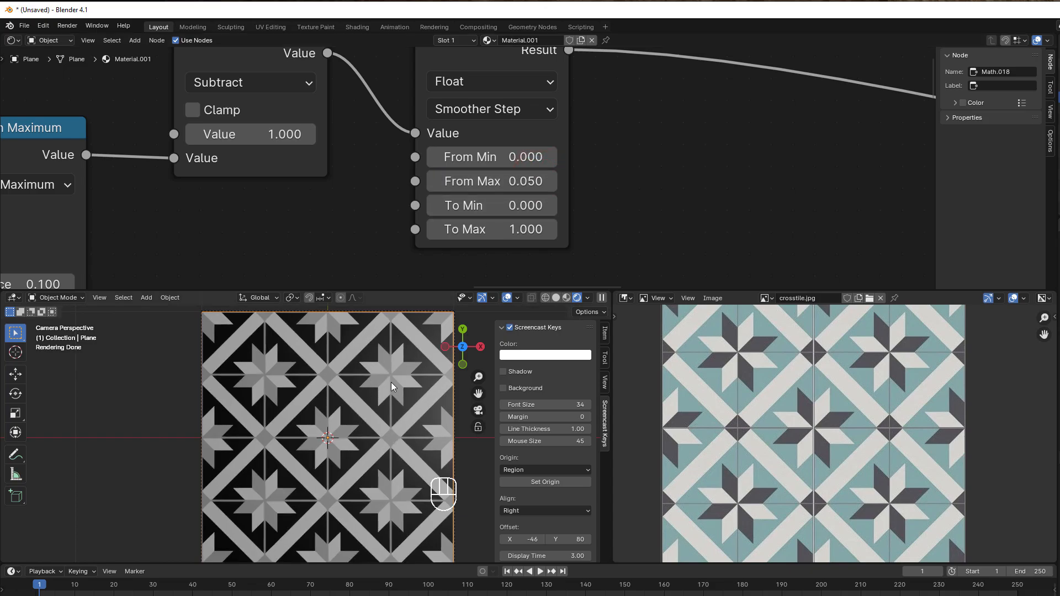
Step: Add a Color Ramp node fed by the final Subtract node's output and set its interpolation to Constant
scroll(716, 200, "down", 2)
middle_click_drag(715, 200, 654, 249)
scroll(662, 246, "down", 6)
middle_click_drag(733, 225, 465, 157)
scroll(618, 188, "down", 2)
middle_click_drag(688, 198, 561, 192)
scroll(610, 220, "up", 3)
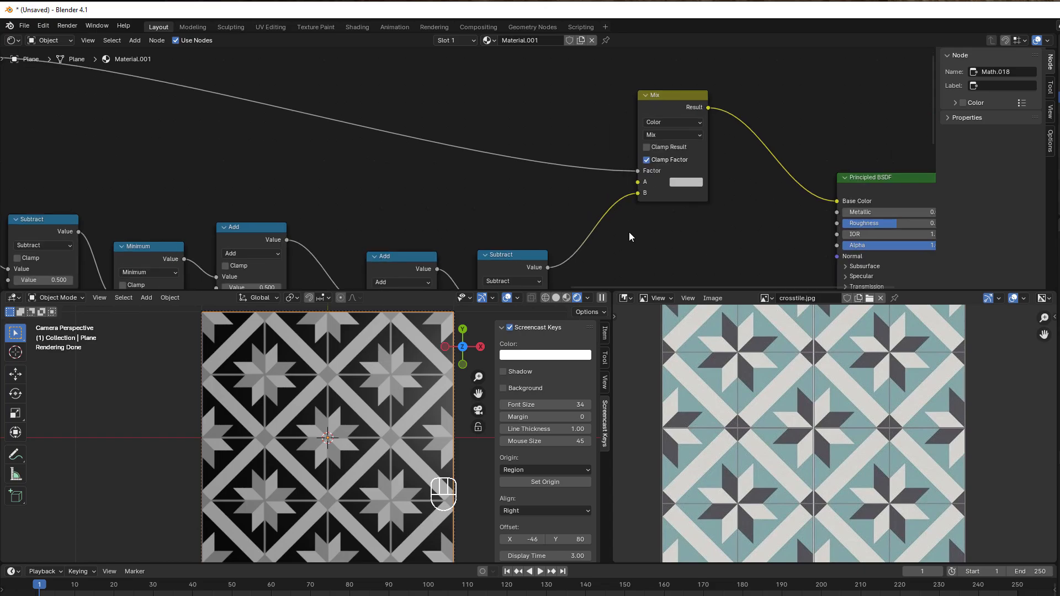
middle_click_drag(634, 230, 482, 156)
scroll(522, 231, "up", 2)
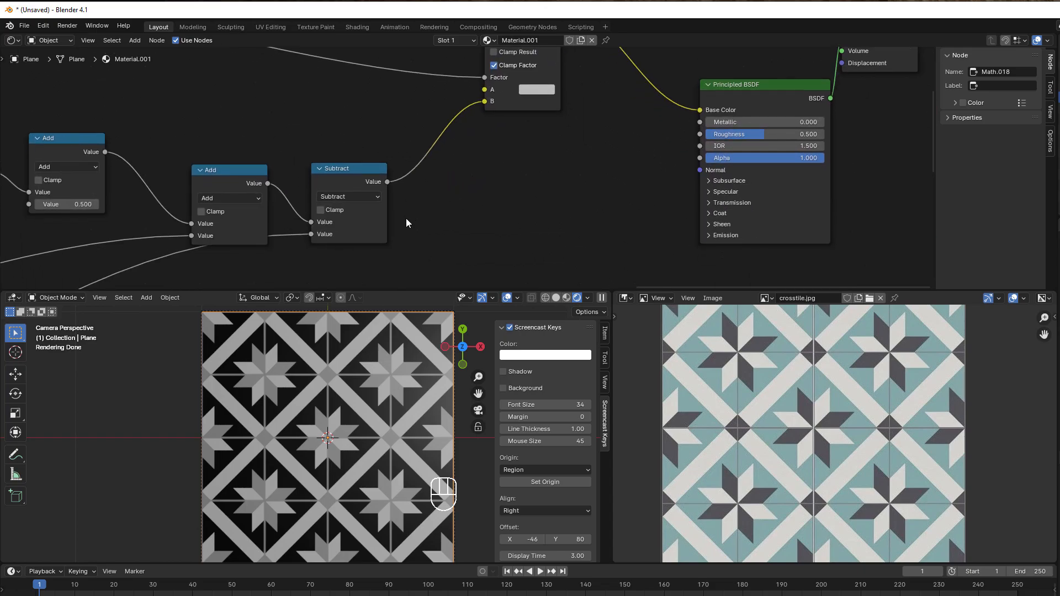
left_click_drag(387, 182, 465, 208)
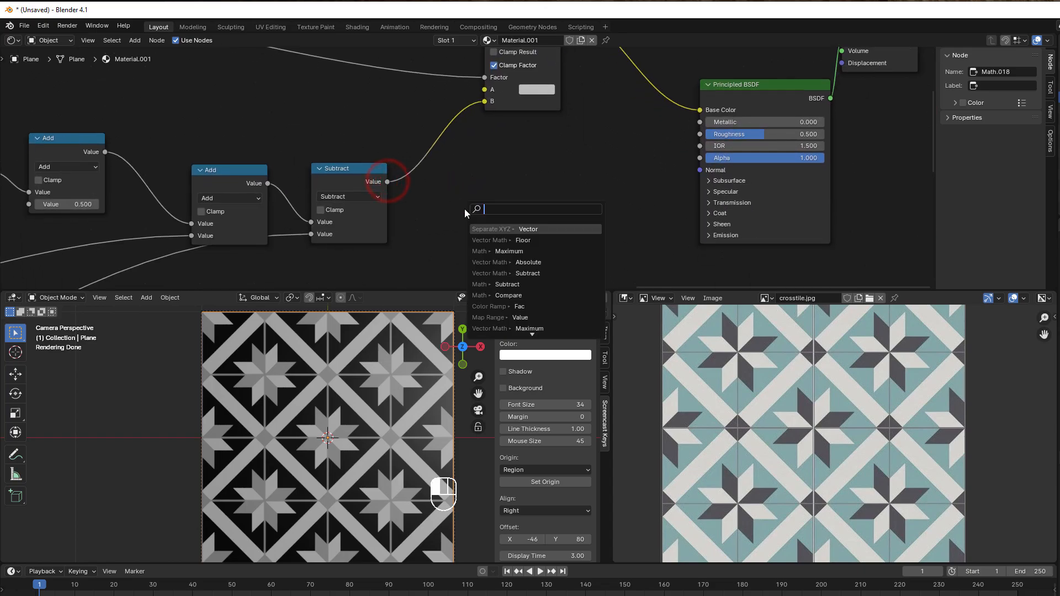
type("colorr")
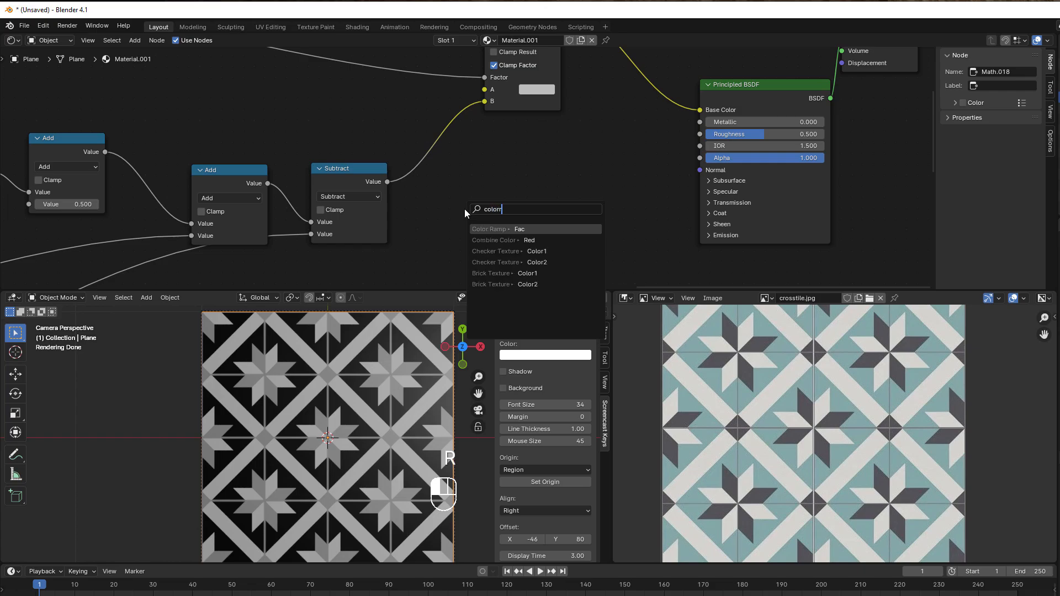
left_click(504, 229)
left_click(564, 218)
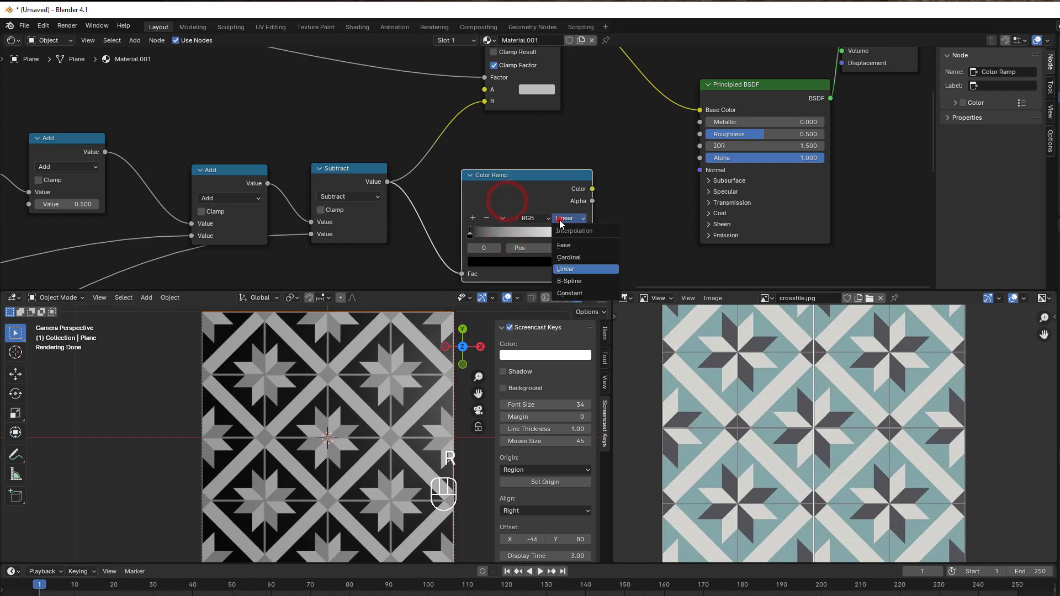
left_click(569, 292)
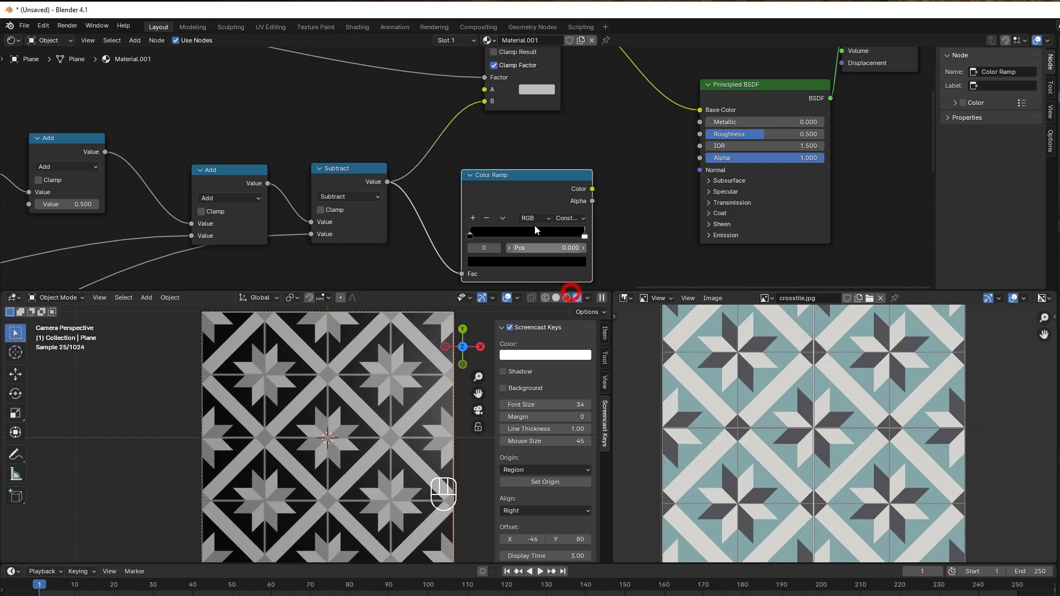
Step: Add a middle stop at position 0.5 to the Color Ramp and connect its Color output to the Mix node's B input
left_click(473, 218)
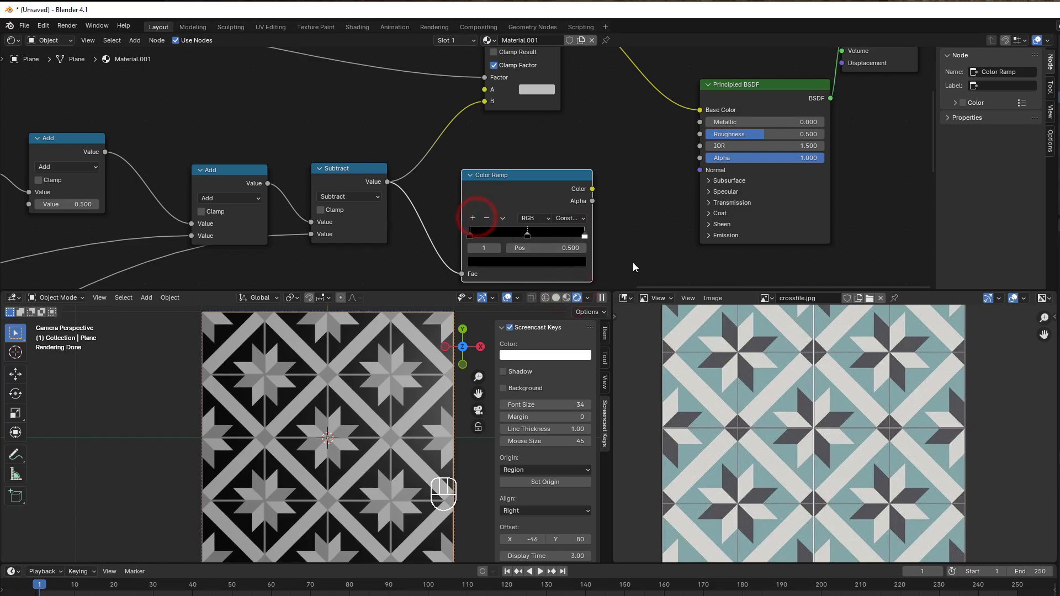
middle_click_drag(646, 267, 624, 250)
left_click_drag(571, 172, 463, 85)
middle_click_drag(588, 248, 596, 219)
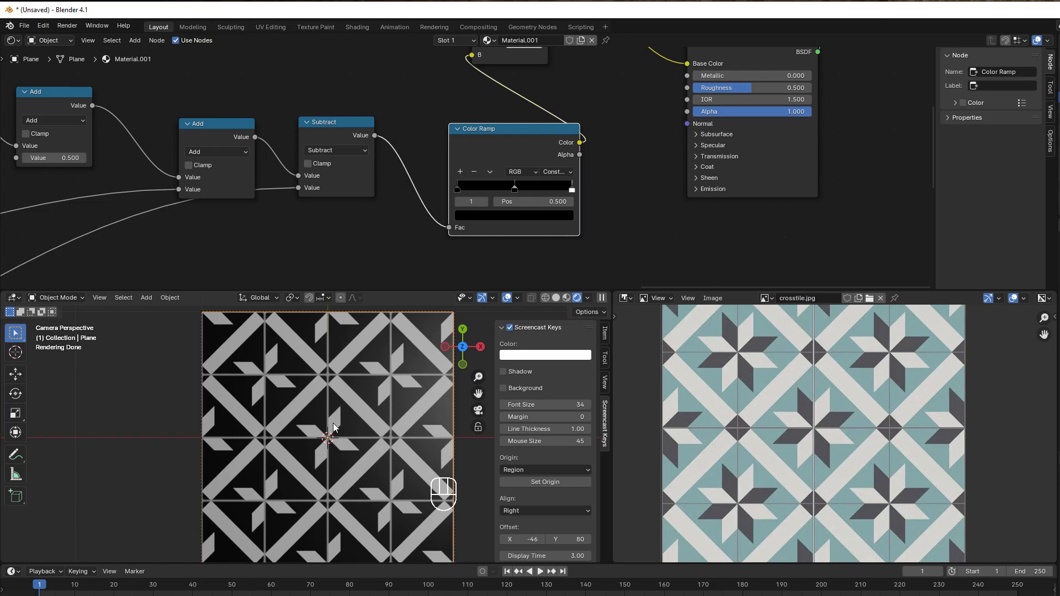
Step: Set the Color Ramp's middle stop to a neutral grey with a Value of 0.363
mouse_move(571, 189)
left_mouse_down()
mouse_move(538, 192)
mouse_move(570, 191)
left_mouse_up()
left_click(513, 189)
left_click(518, 216)
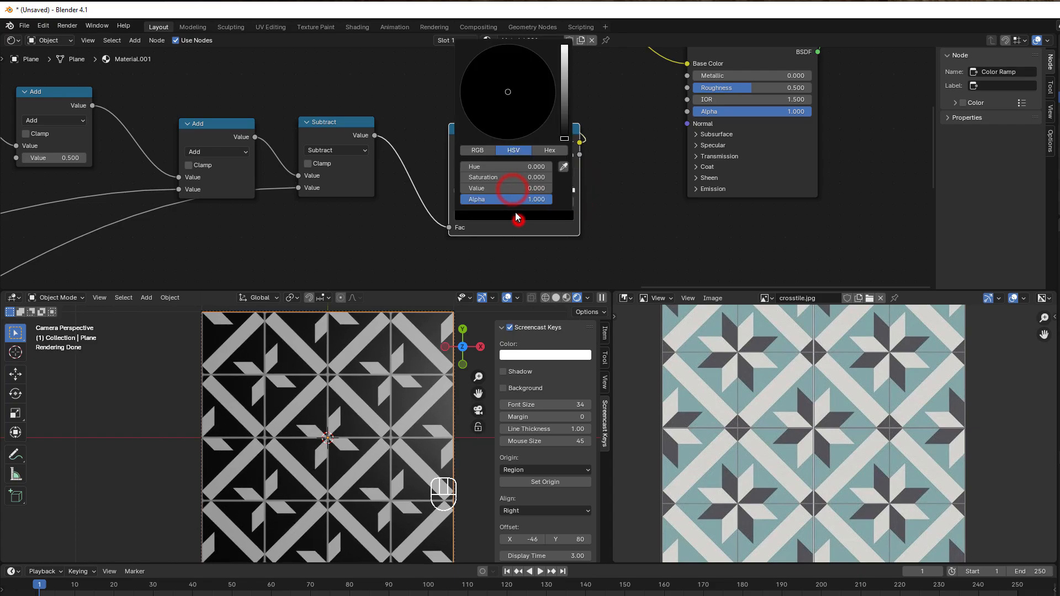
left_click_drag(563, 132, 563, 79)
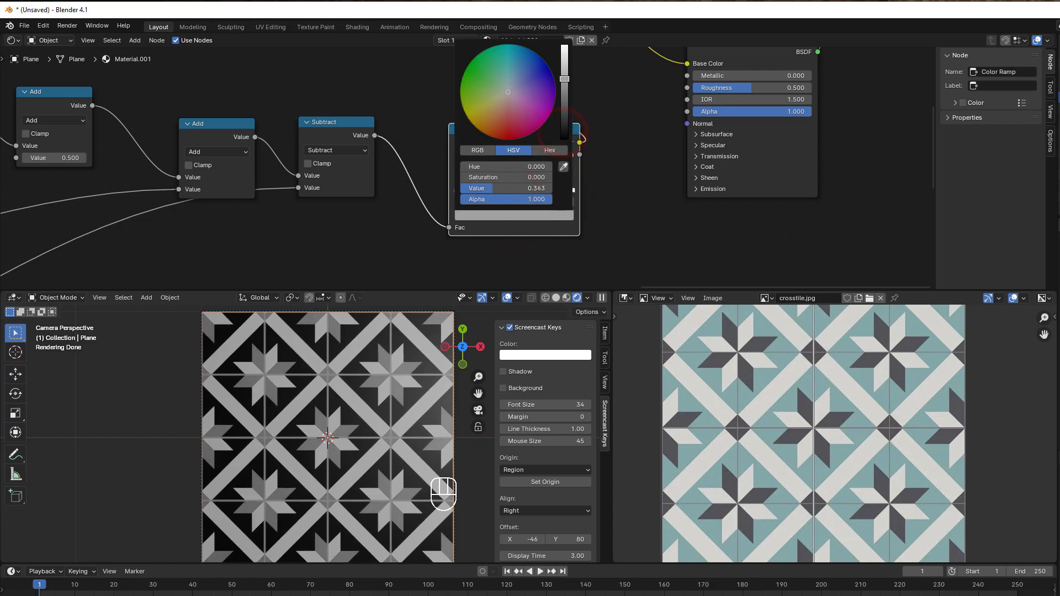
left_click(636, 191)
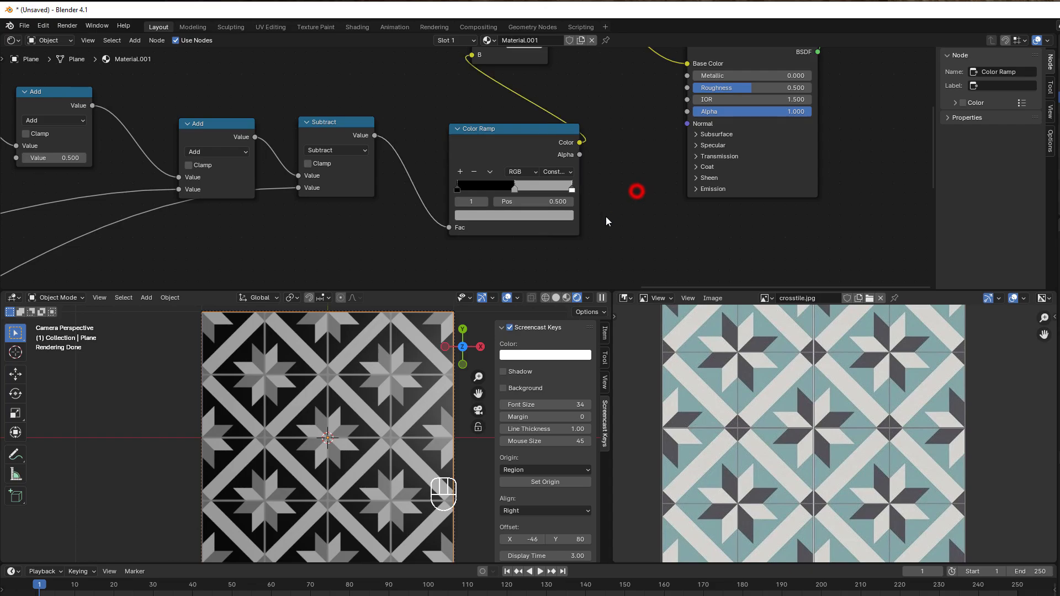
Step: Set the Color Ramp's first stop to the teal background colour sampled from the crosstile.jpg reference image
left_click(462, 188)
left_click(469, 217)
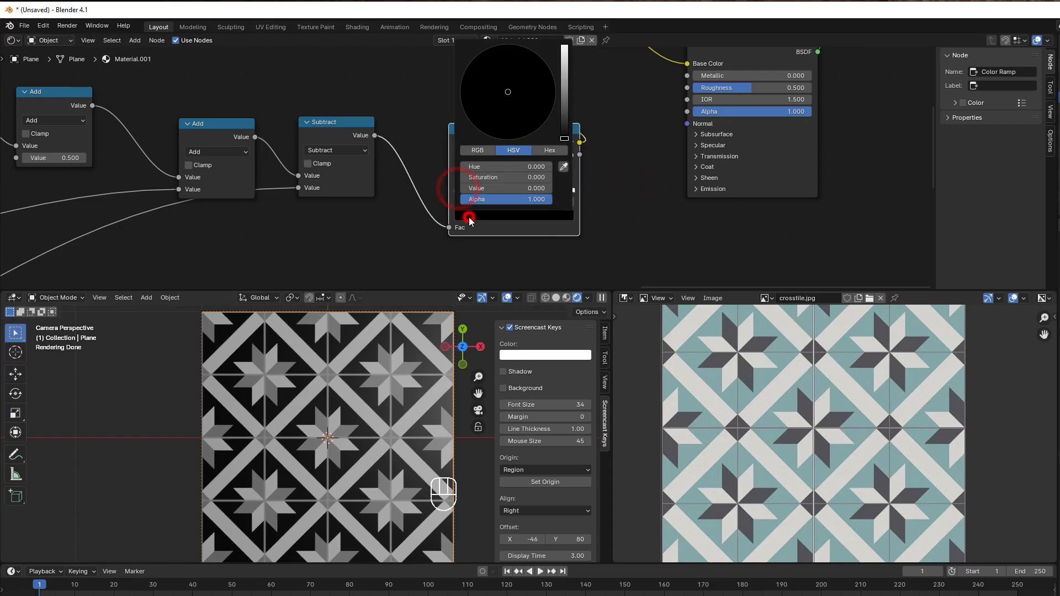
left_click(563, 166)
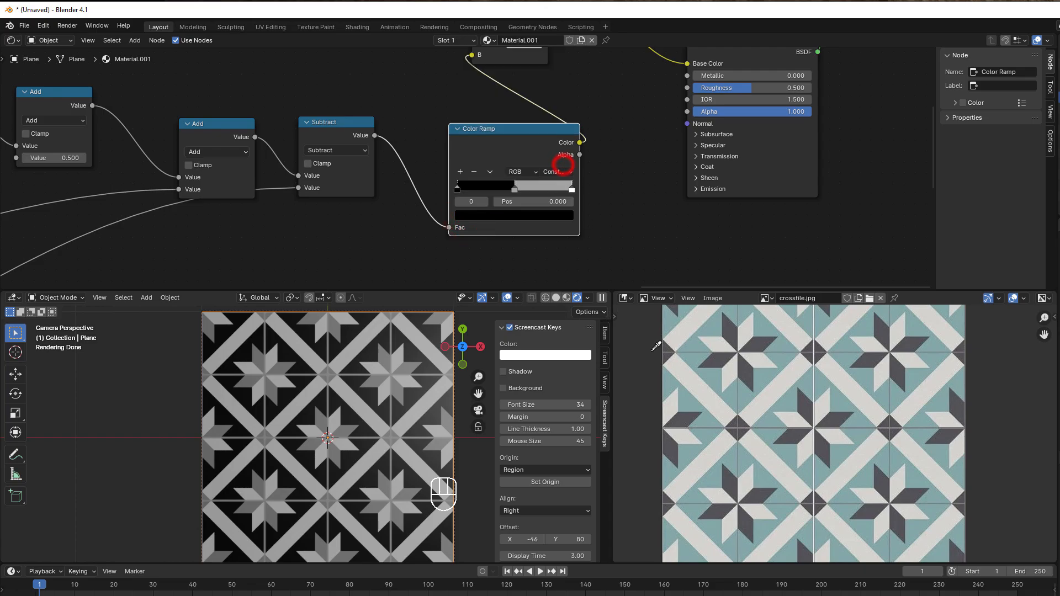
left_click(765, 380)
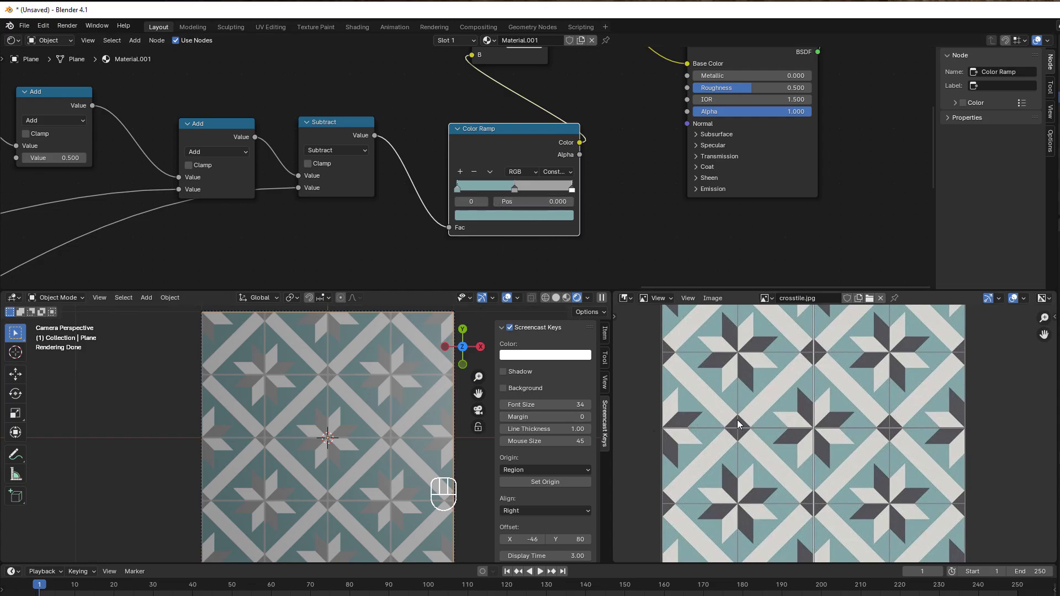
Step: Set the Color Ramp's middle stop to the dark grey star colour sampled from the crosstile.jpg reference image
left_click(515, 188)
left_click(518, 216)
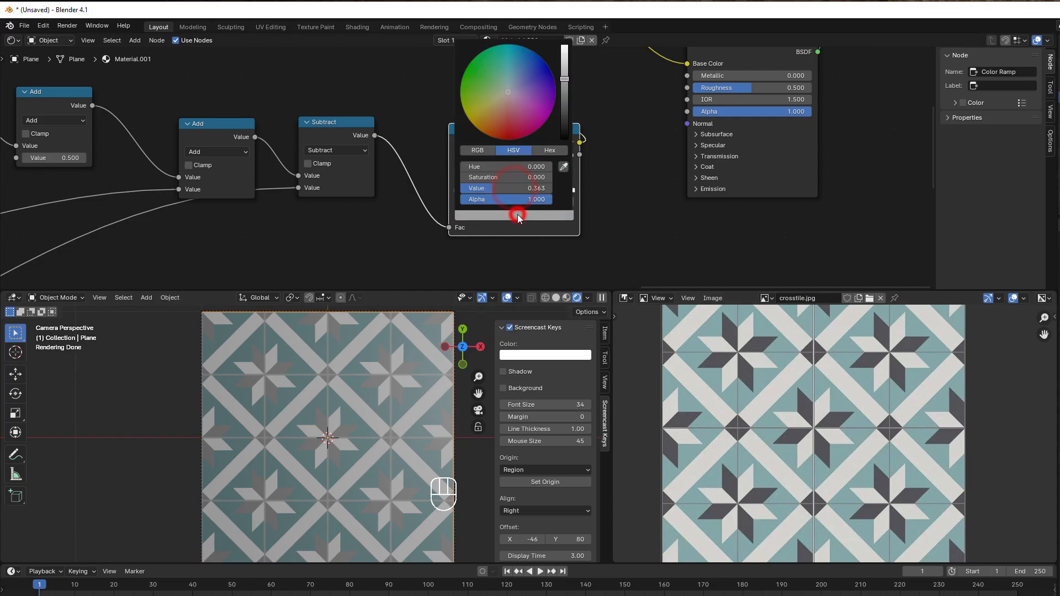
left_click(563, 166)
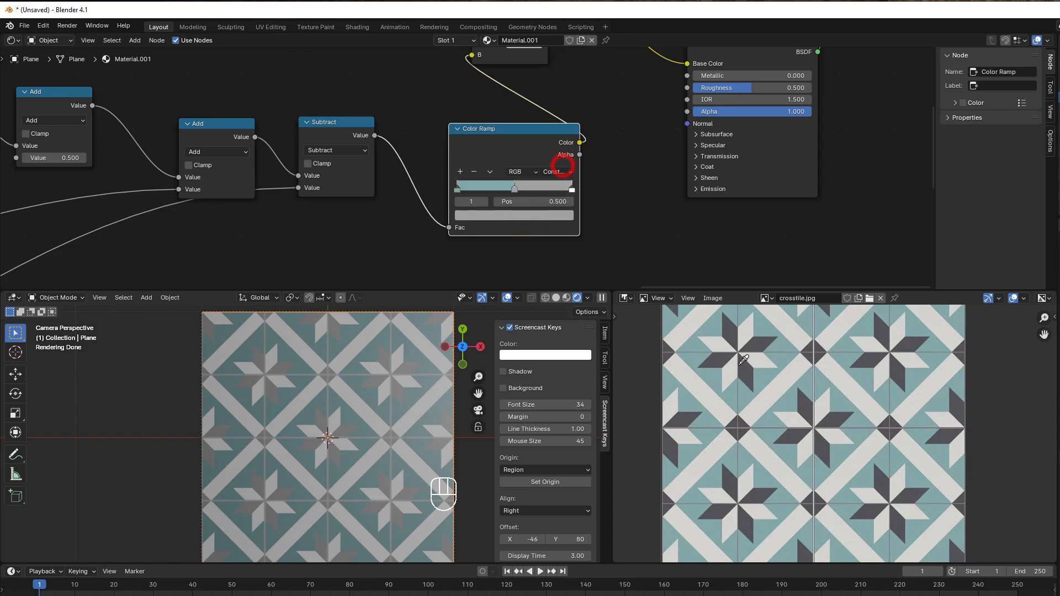
left_click(806, 407)
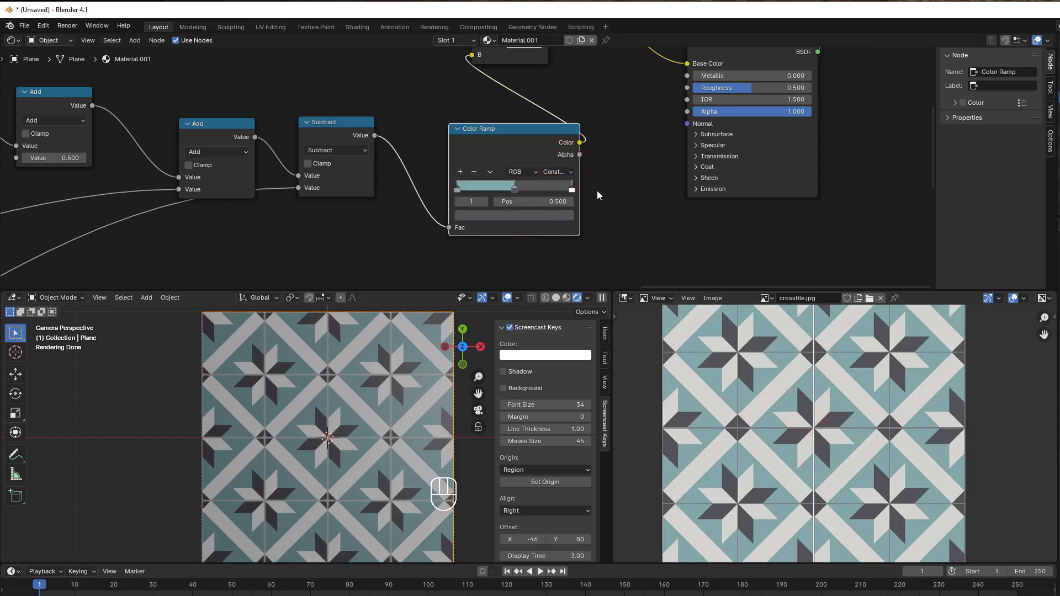
Step: Select the Color Ramp's last stop and check its colour
left_click(575, 187)
left_click(572, 190)
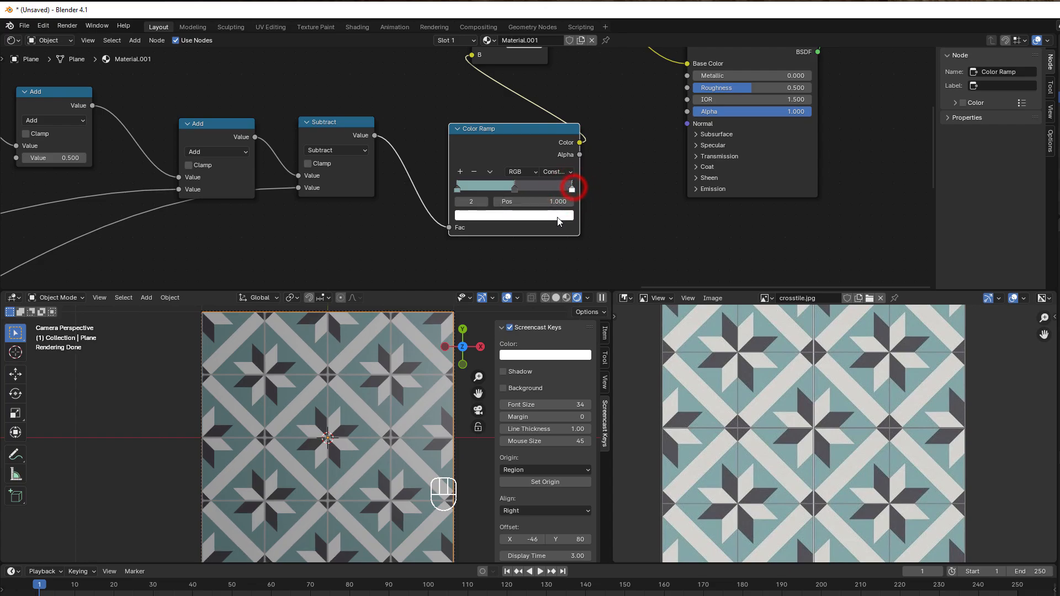
left_click(561, 215)
left_click(652, 167)
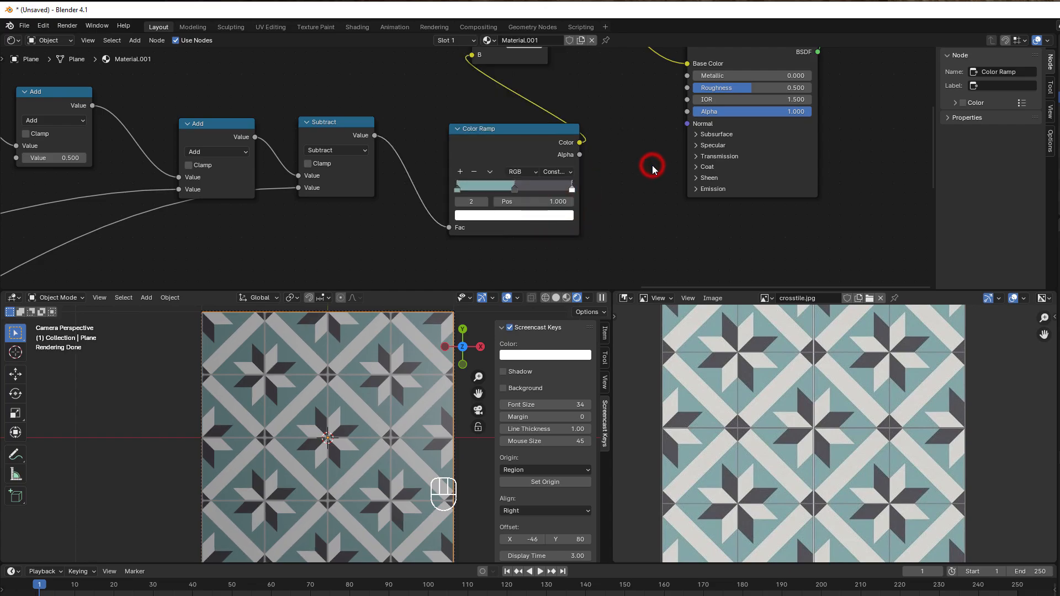
Step: Darken the Mix node's A colour to a grey with a Value of 0.231 for the grout lines
scroll(652, 166, "down", 2)
middle_click_drag(652, 167, 616, 220)
left_click(481, 123)
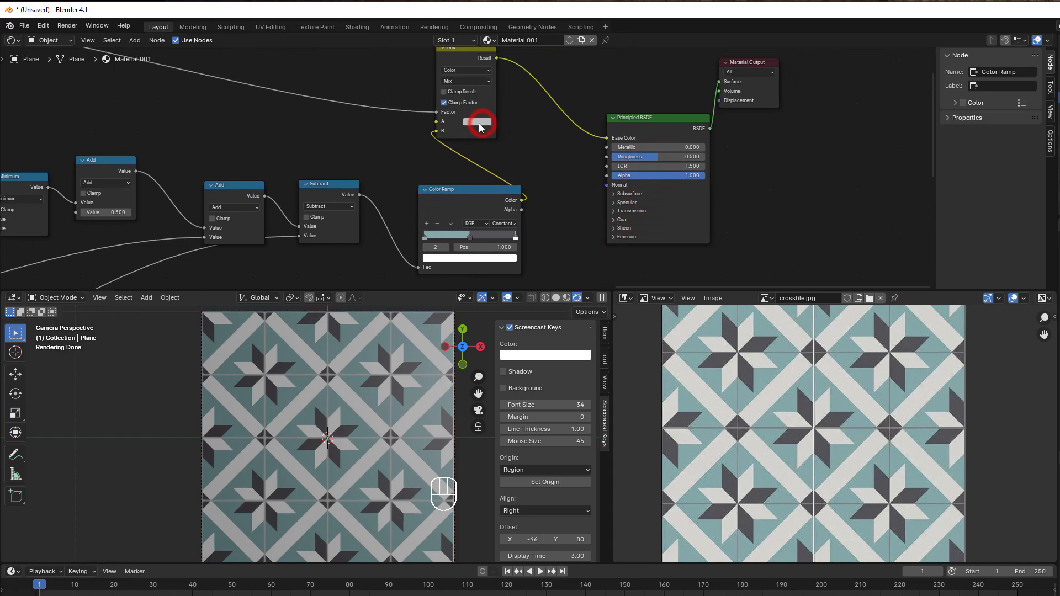
left_click(481, 124)
left_click_drag(550, 132, 550, 164)
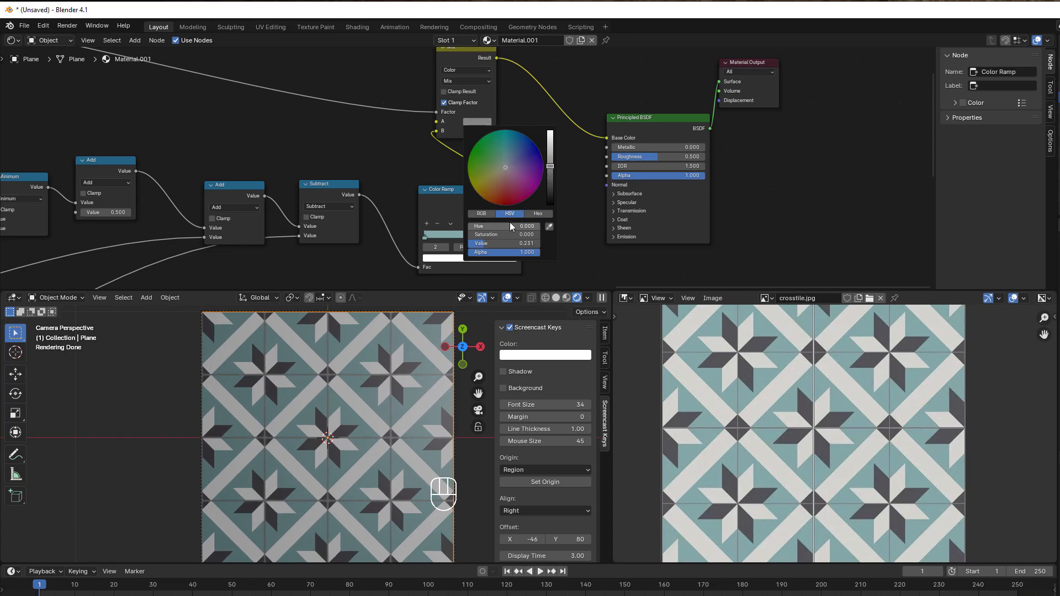
left_click(577, 219)
Step: Connect the Mix node's Result directly to the Material Output's Surface and delete the Principled BSDF node
left_click(474, 210)
scroll(450, 193, "down", 3)
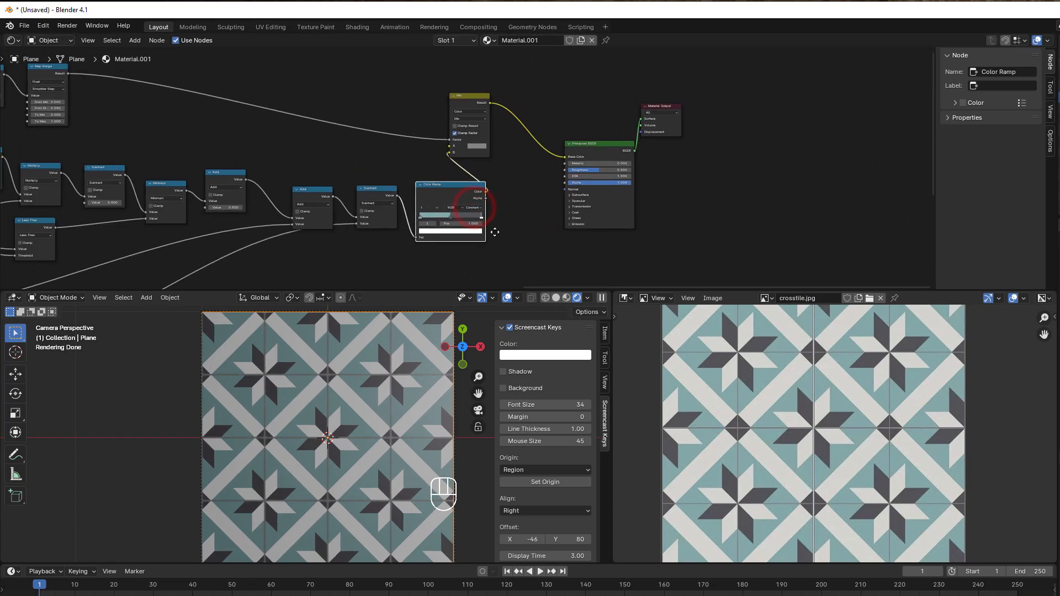
left_click(616, 182)
scroll(573, 140, "up", 2)
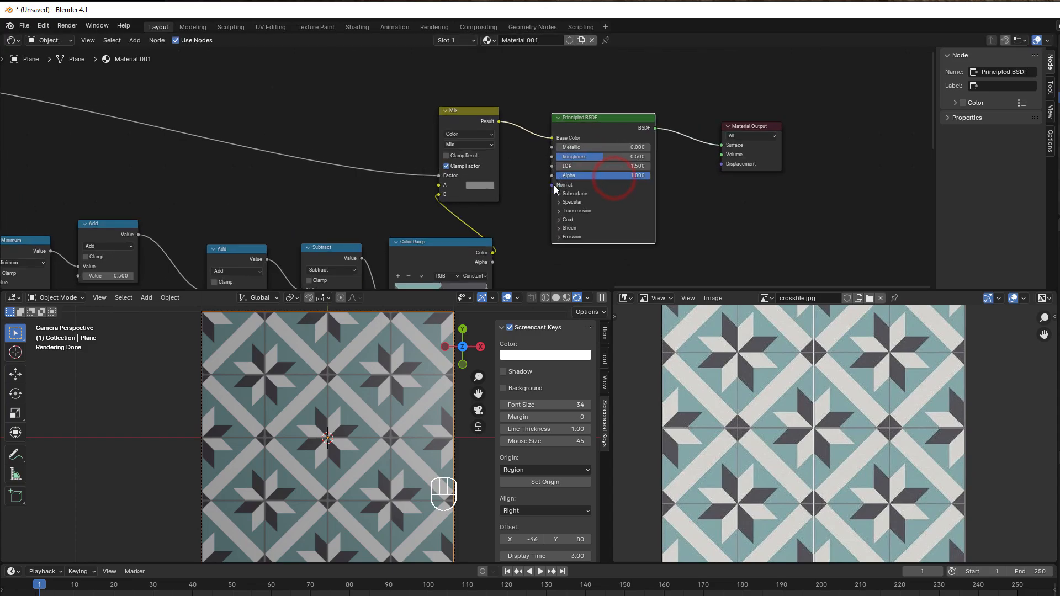
left_click(486, 122)
left_click(492, 123, "ctrl+shift")
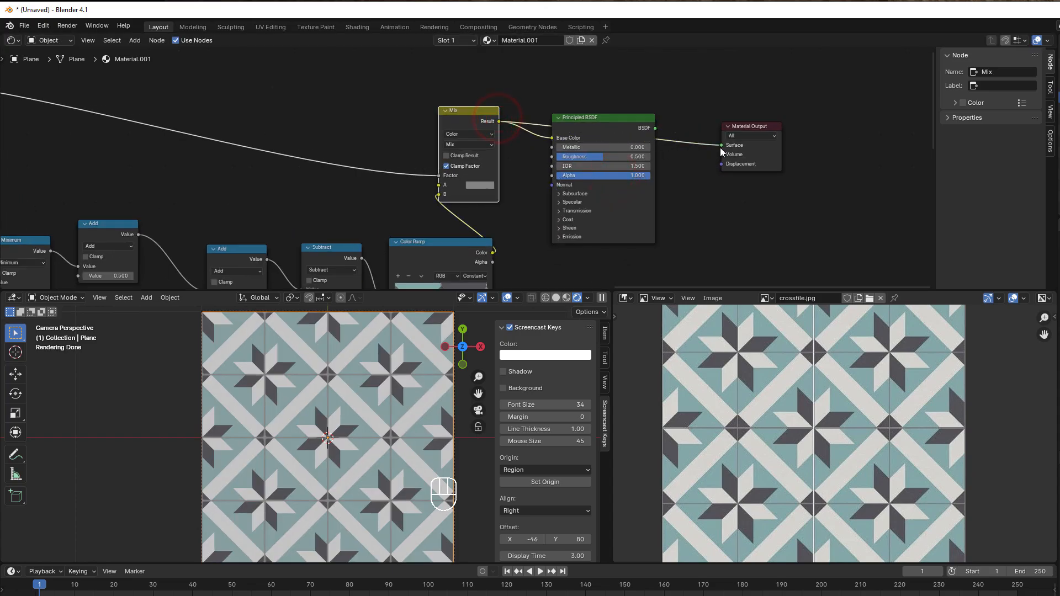
left_click(601, 125)
key("Delete")
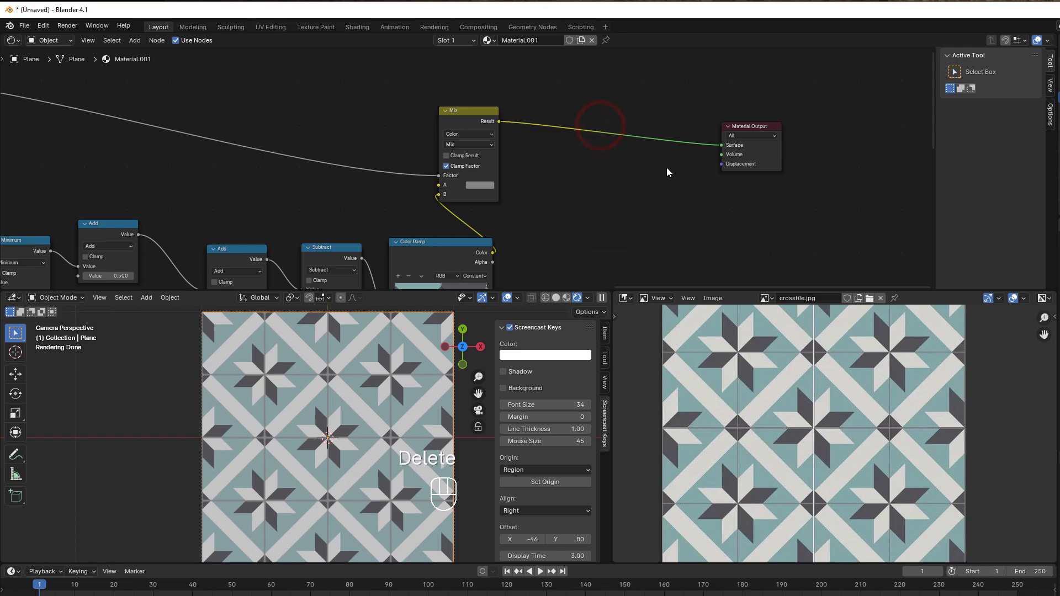
Step: Rearrange the Material Output, Mix and Color Ramp nodes to tidy the end of the node tree
left_click_drag(762, 128, 668, 115)
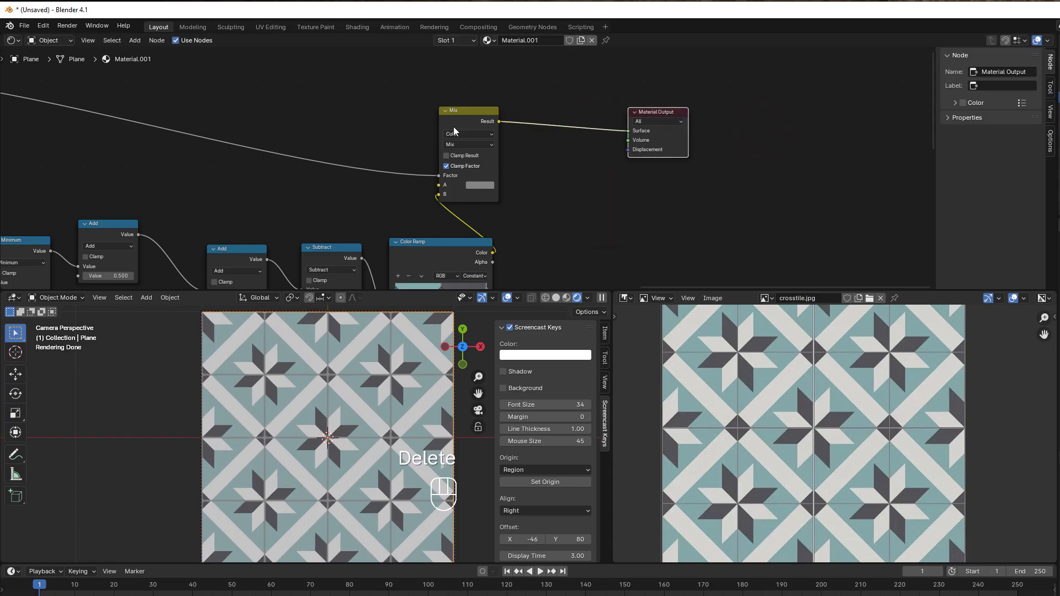
left_click_drag(450, 114, 548, 113)
left_click_drag(433, 239, 434, 203)
Step: Compare the rendered tile pattern with the crosstile.jpg reference and review the complete node tree back to its Texture Coordinate node
scroll(389, 376, "up", 1)
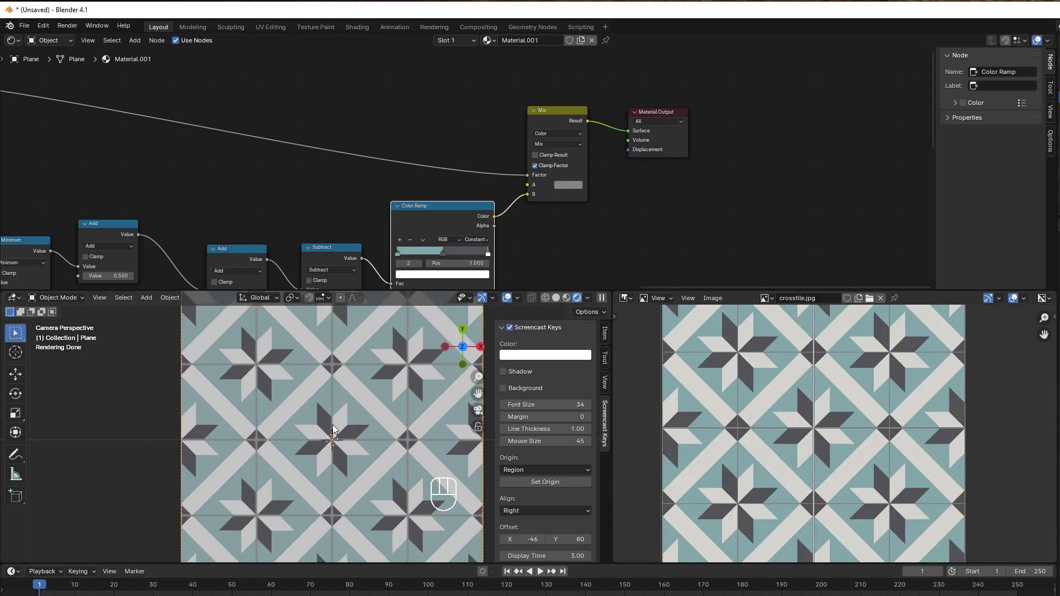
scroll(528, 224, "down", 1)
middle_click_drag(559, 218, 771, 171)
scroll(419, 422, "down", 2)
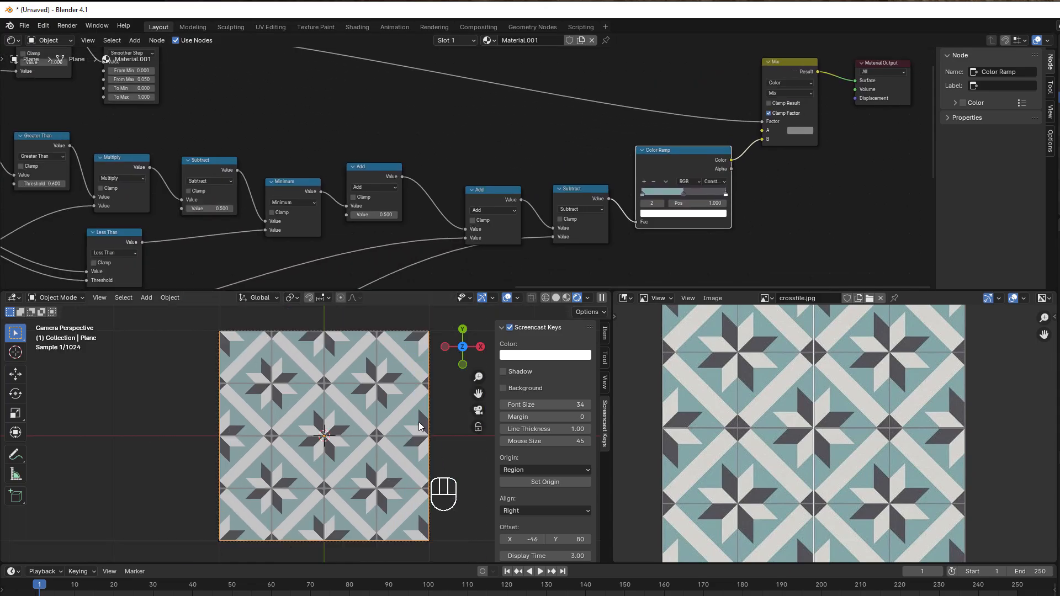
scroll(697, 422, "down", 2)
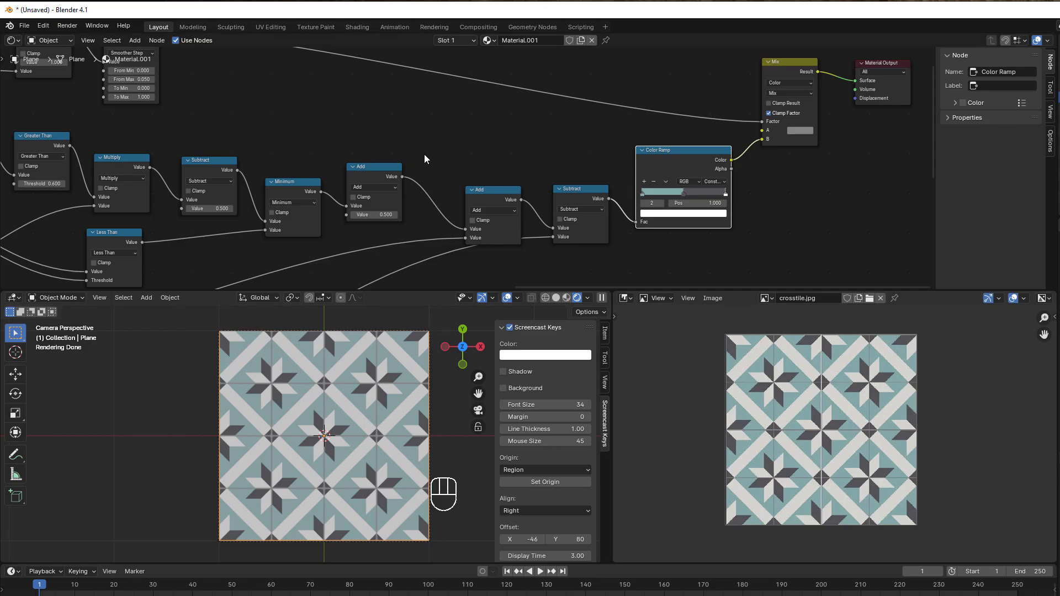
scroll(426, 158, "down", 5)
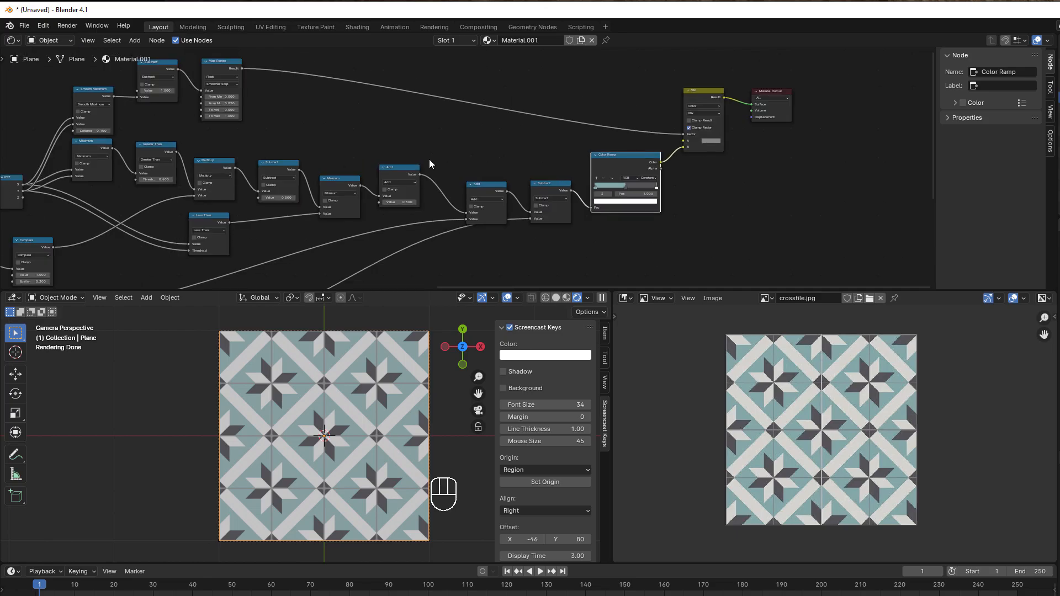
middle_click_drag(367, 161, 713, 111)
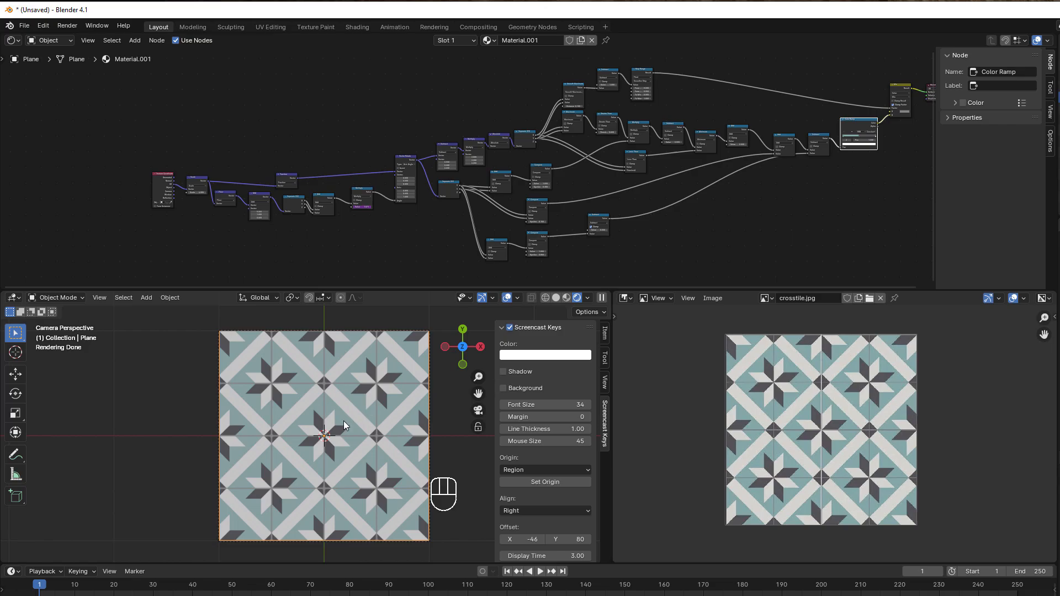
scroll(344, 421, "up", 1)
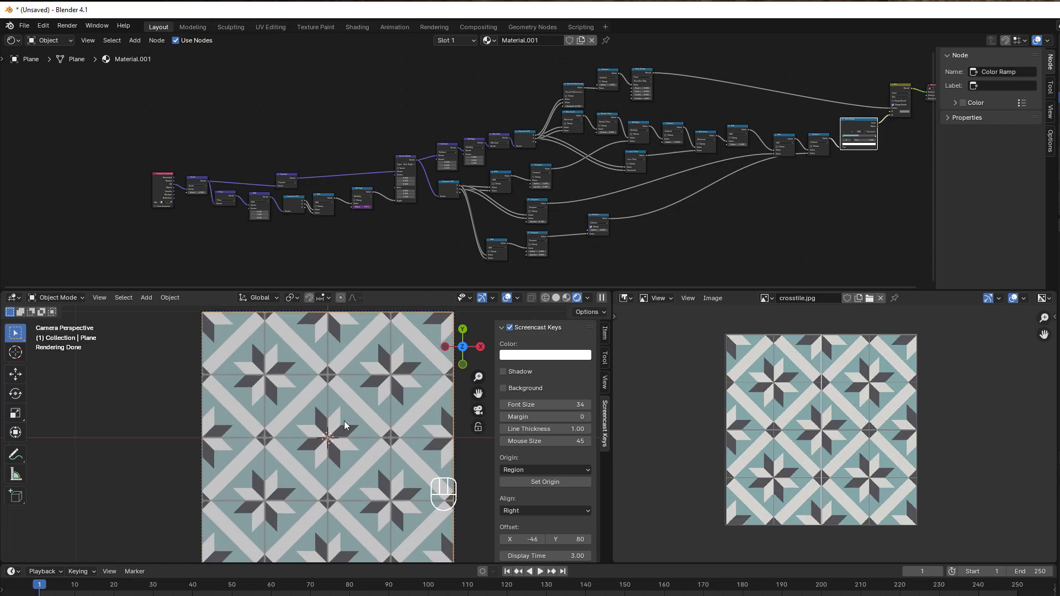
scroll(343, 420, "up", 1)
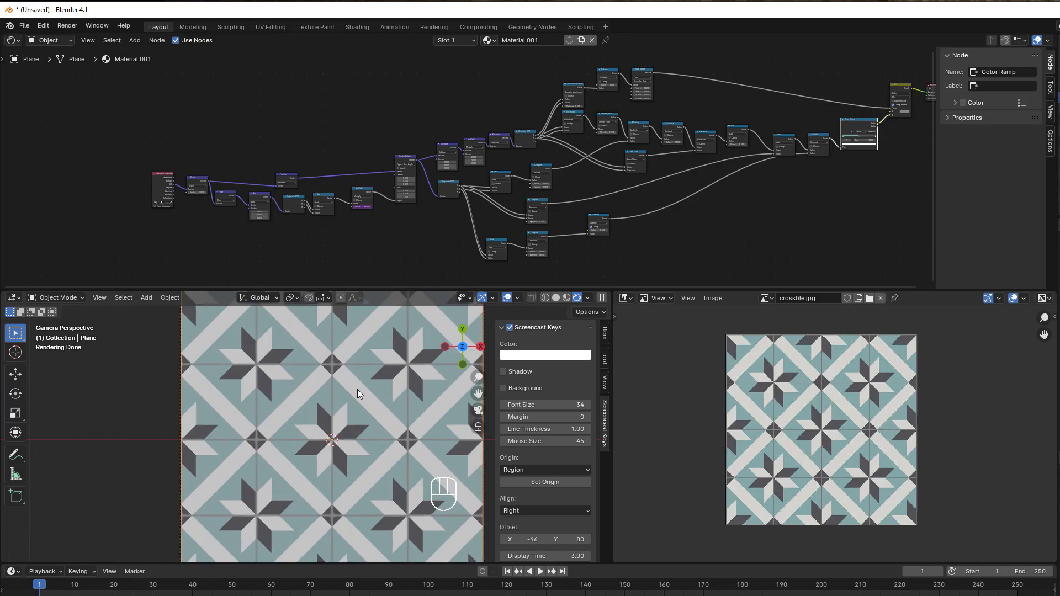
scroll(326, 177, "up", 4)
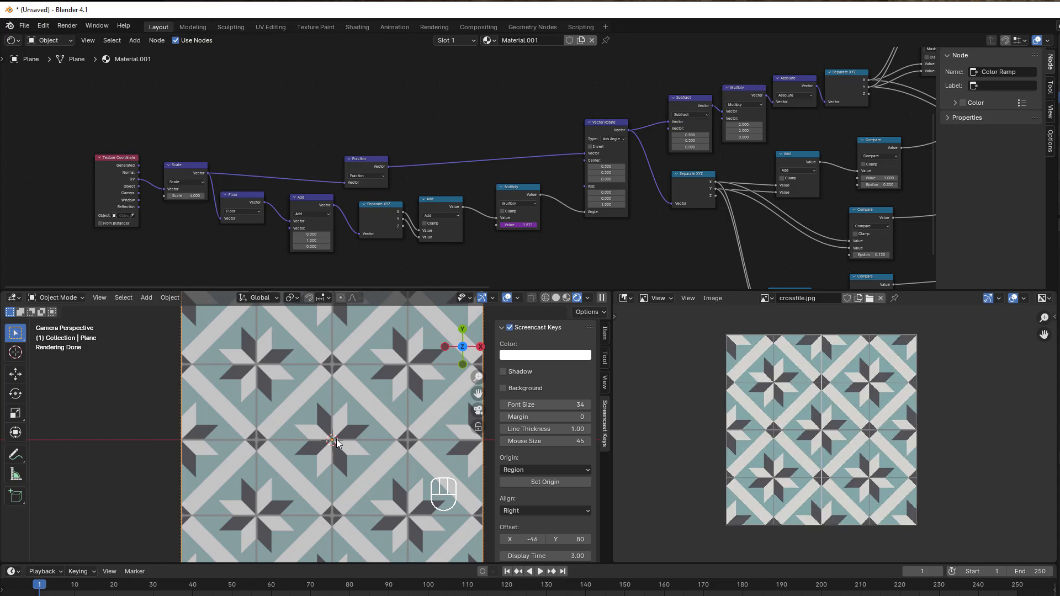
scroll(336, 441, "down", 1)
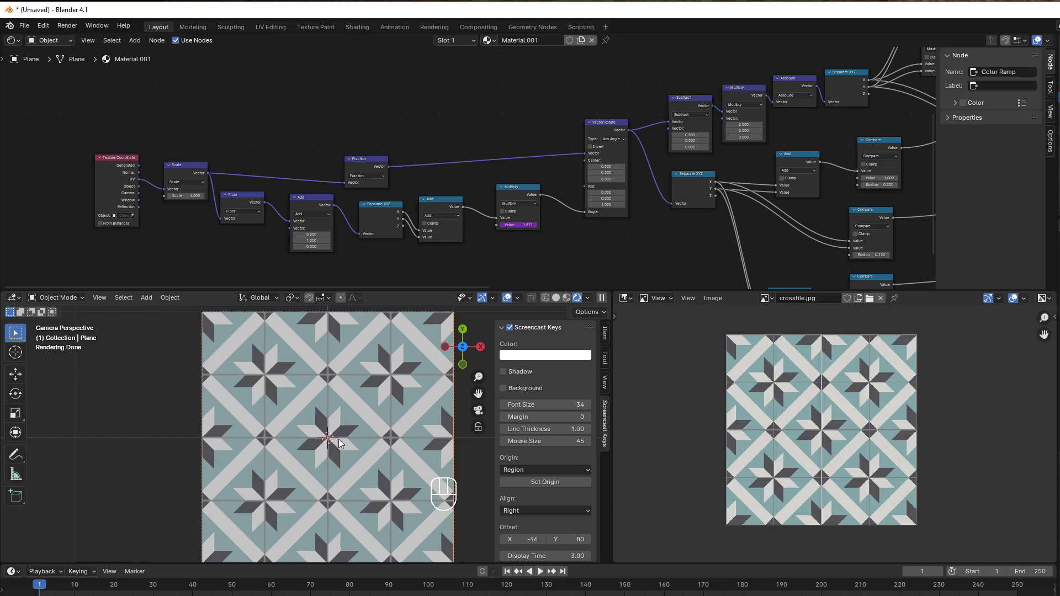